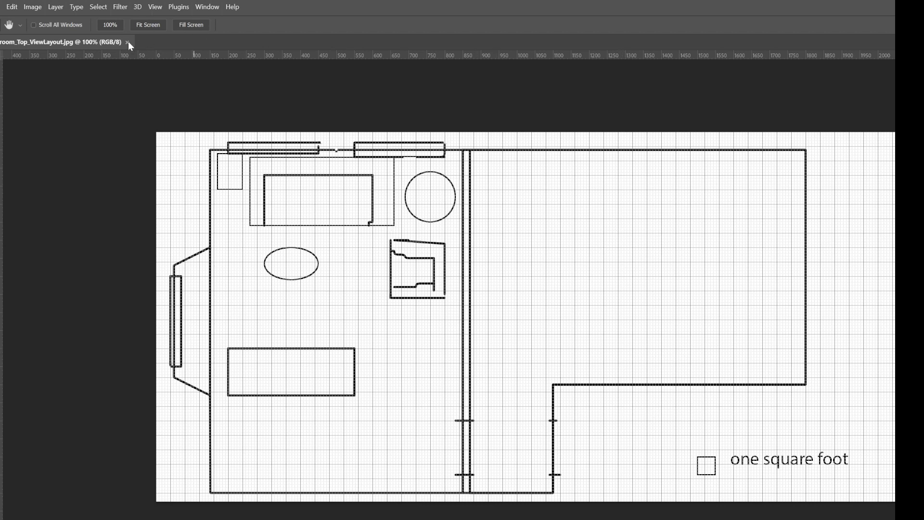
Step: Change the Gridline Every spacing in the Guides, Grid & Slices preferences and apply it
left_click(11, 7)
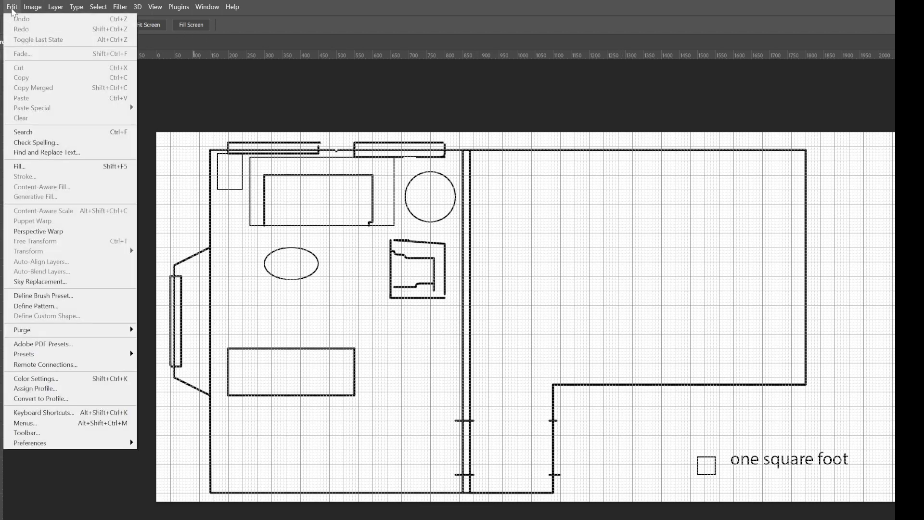
mouse_move(59, 443)
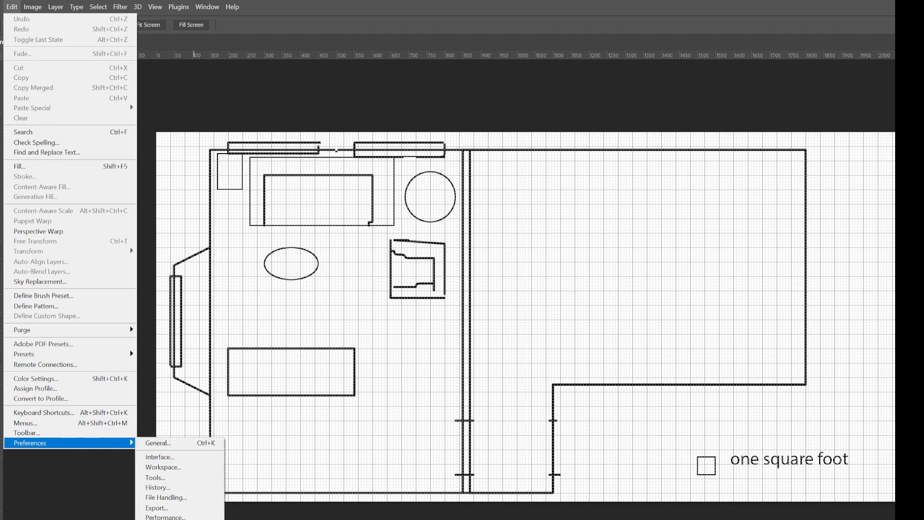
left_click(178, 519)
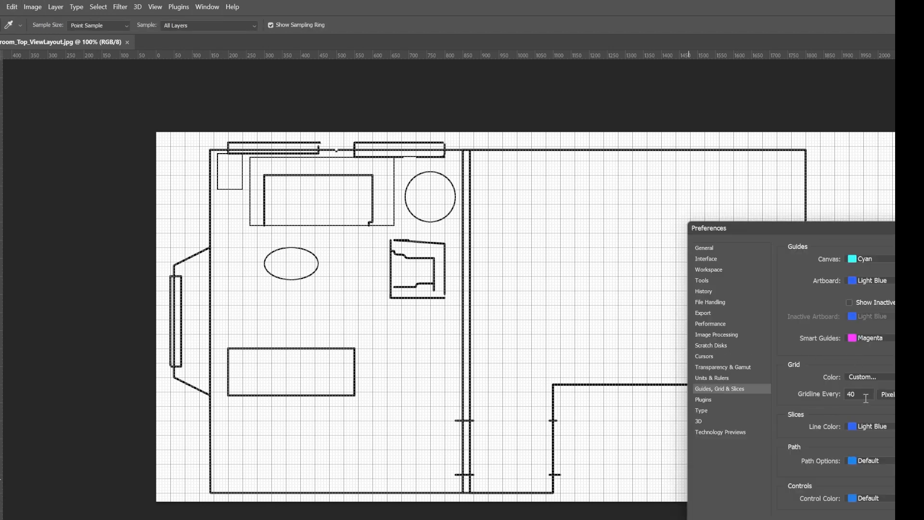
left_click_drag(857, 393, 839, 395)
key("Return")
key("h")
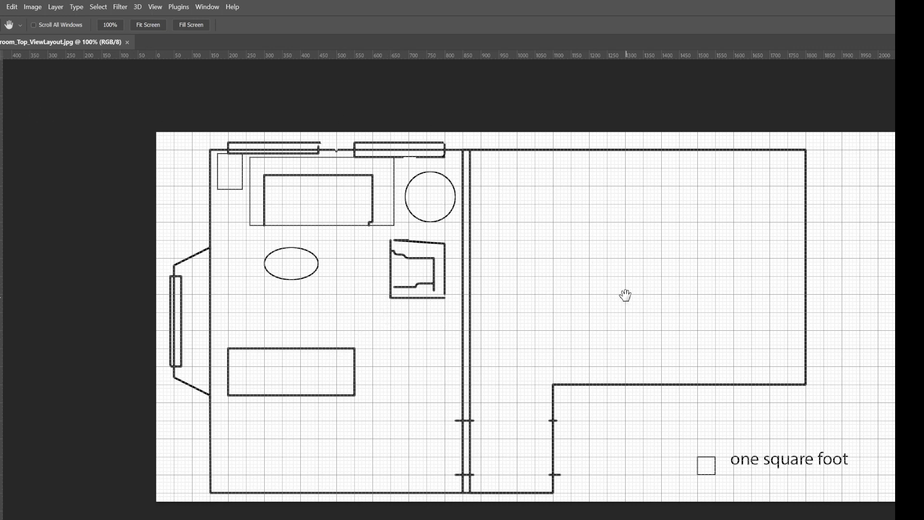
Step: With the Pen tool, draw a closed rectangular path about 450 by 250 pixels inside the empty room beside the furnished one
key("p")
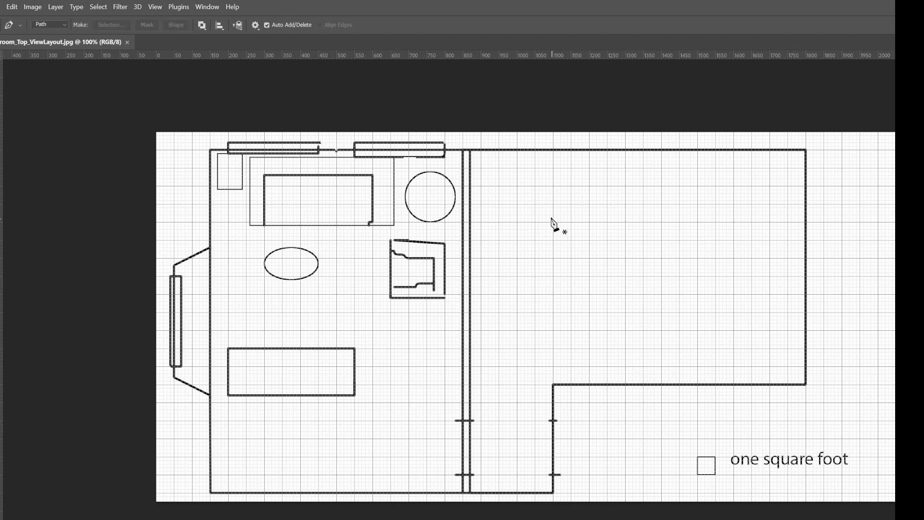
left_click(535, 221)
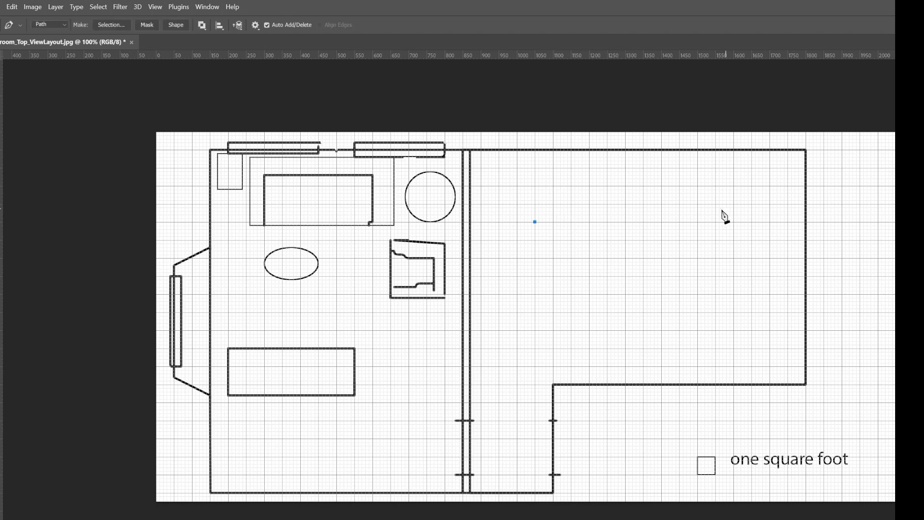
left_click(697, 221)
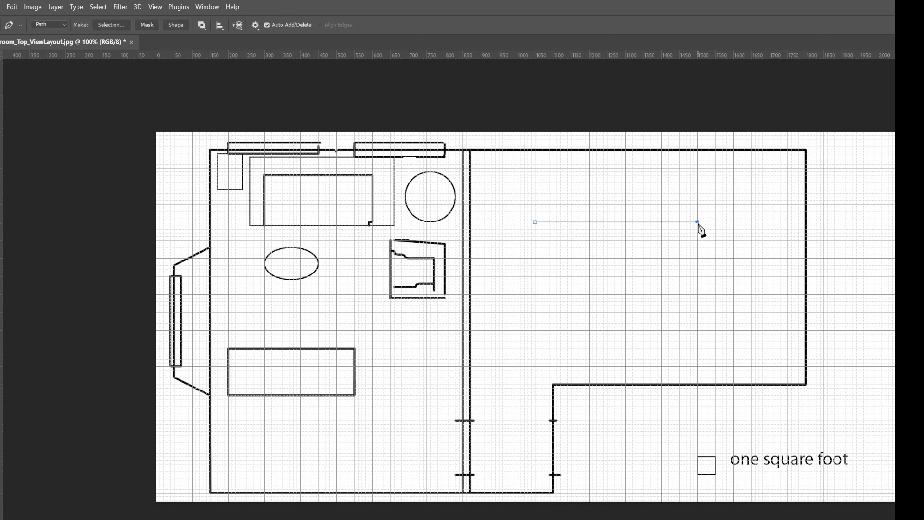
left_click(697, 311)
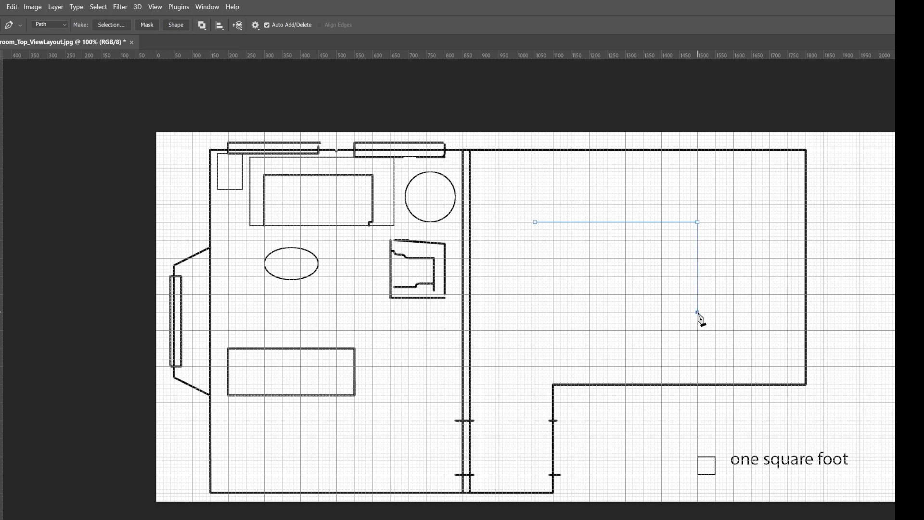
left_click(535, 311)
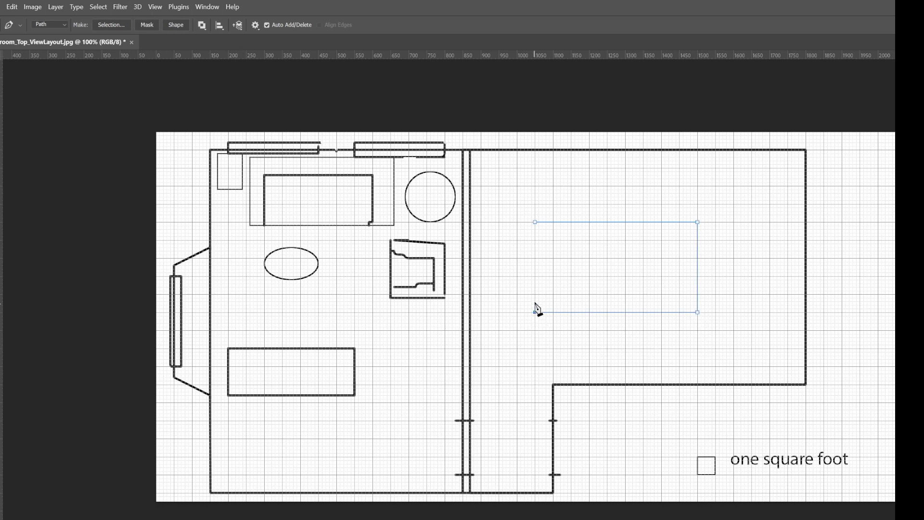
left_click(535, 224)
Step: Stroke the rectangular path using the Brush, without Simulate Pressure
scroll(662, 287, "up", 3, "alt")
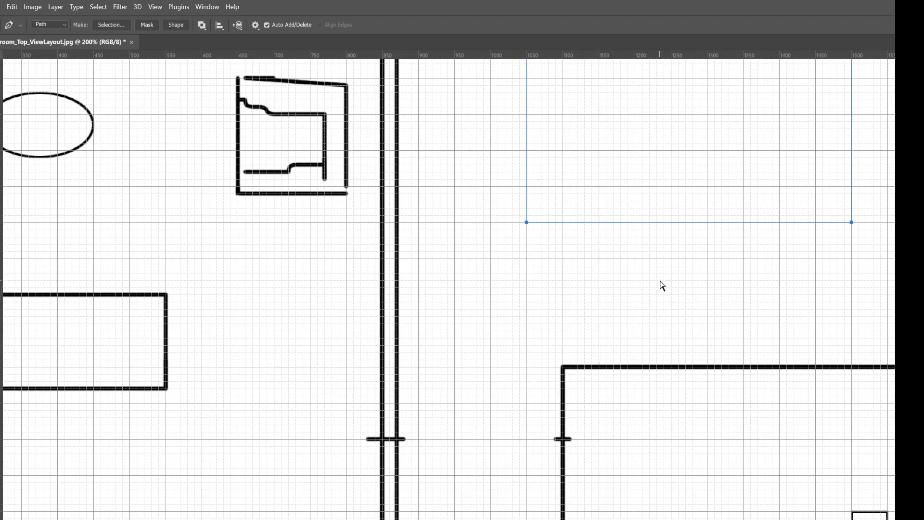
left_click_drag(724, 253, 504, 405)
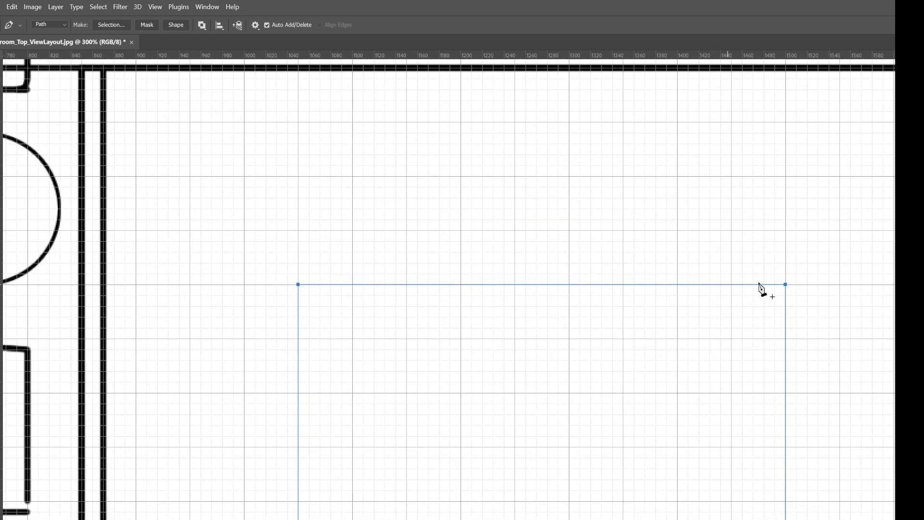
right_click(445, 285)
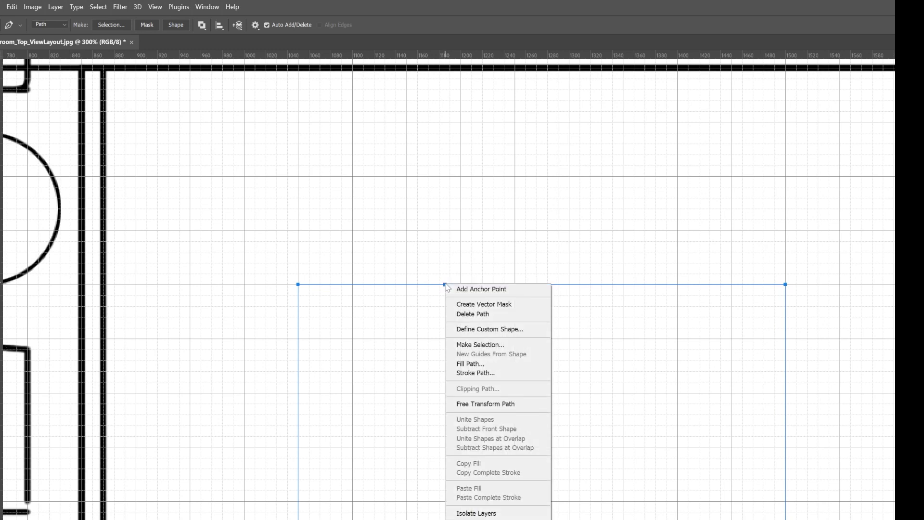
left_click(486, 373)
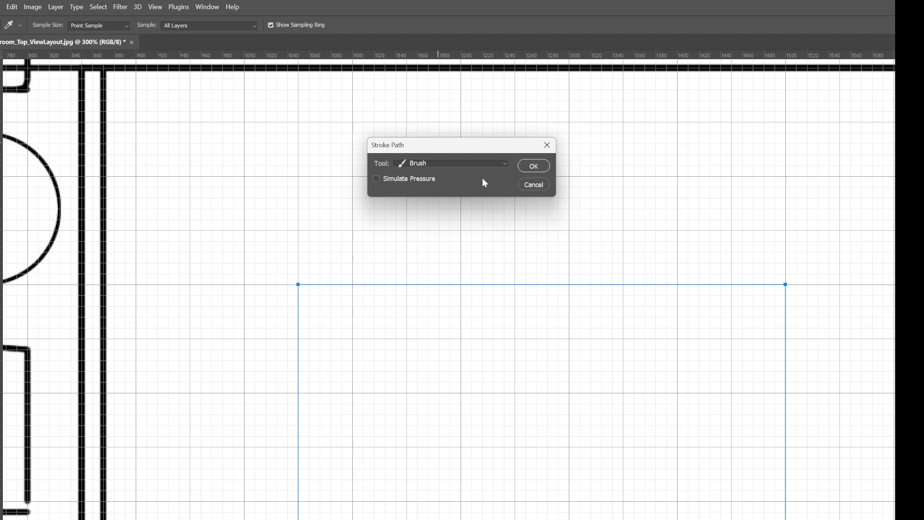
left_click(535, 167)
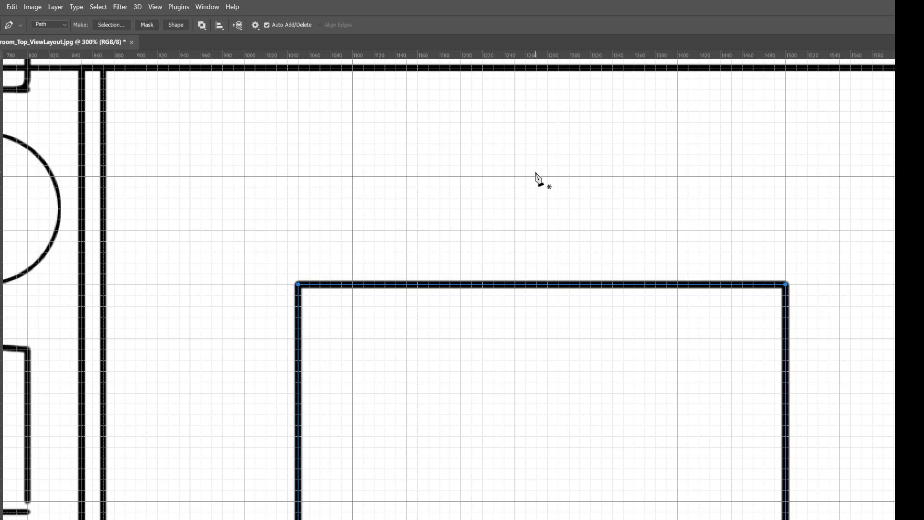
Step: Select an elliptical area below the armchair and stroke it 3 px wide in black, centred on the selection edge
scroll(540, 174, "down", 3, "alt")
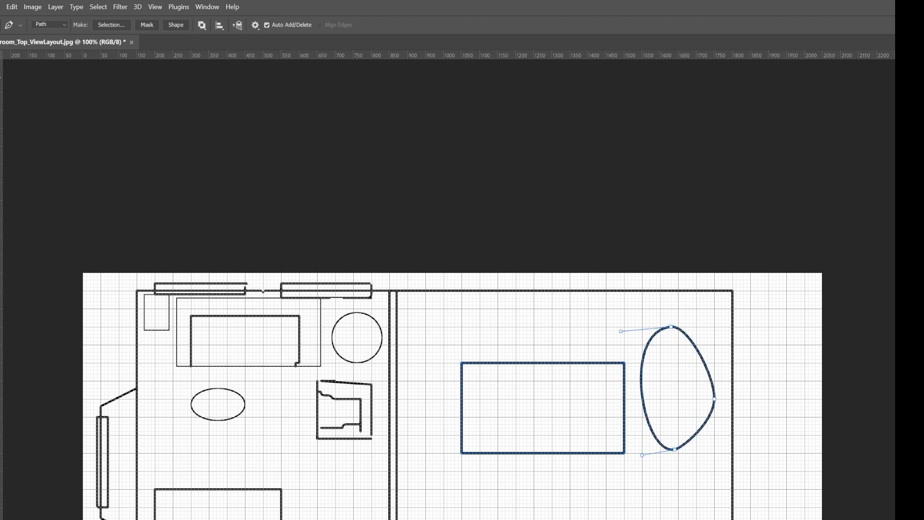
key("m")
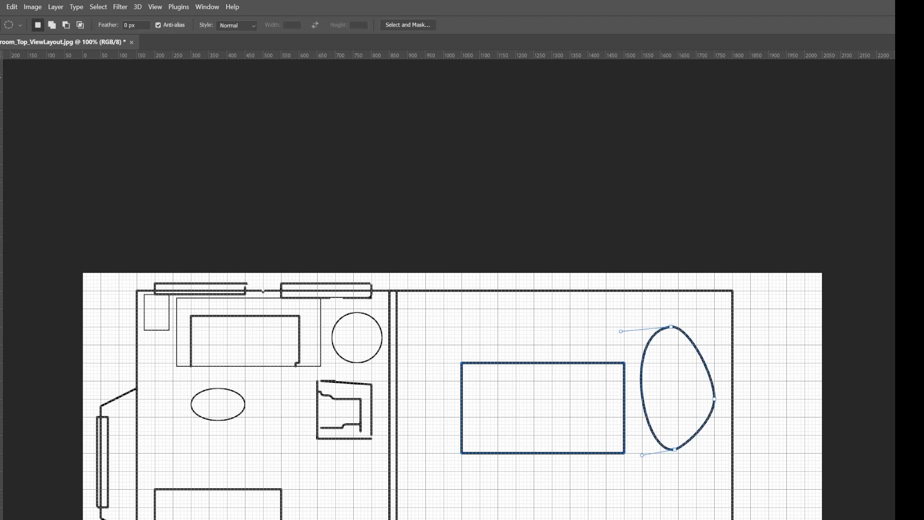
left_click_drag(310, 493, 408, 519)
right_click(350, 518)
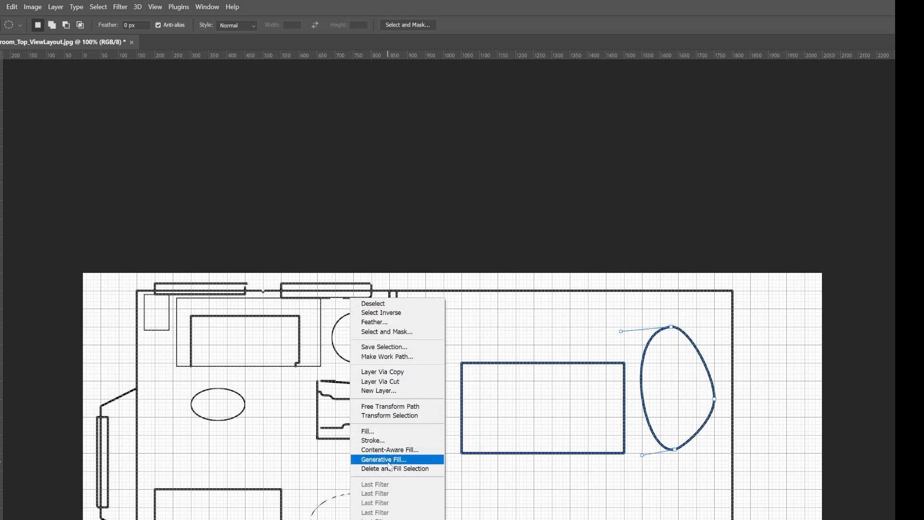
left_click(395, 445)
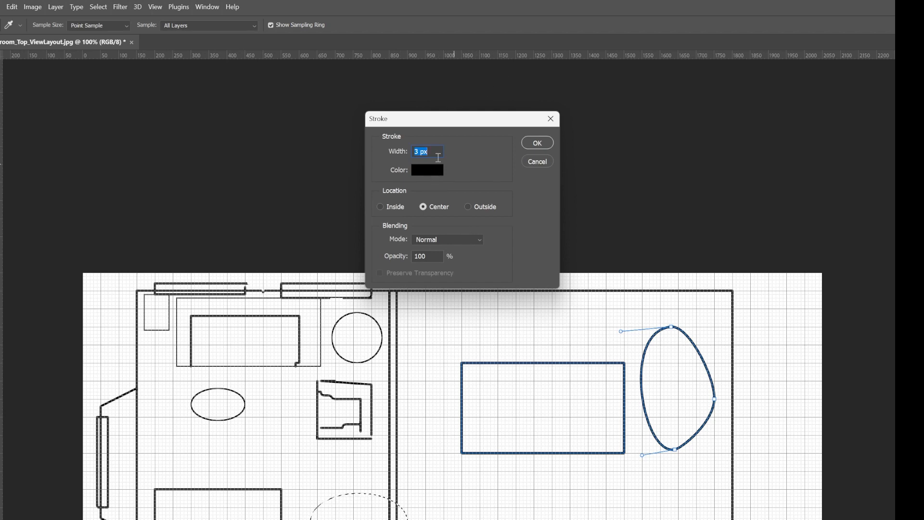
left_click(529, 143)
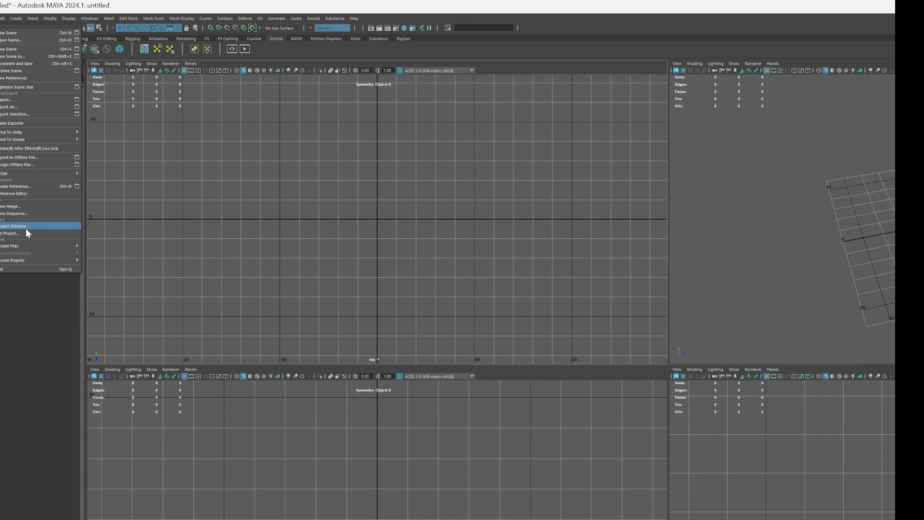
Step: In Maya, review the current project's name, path and primary folder locations in the Project Window, and close it
left_click(26, 227)
left_click_drag(231, 58, 378, 282)
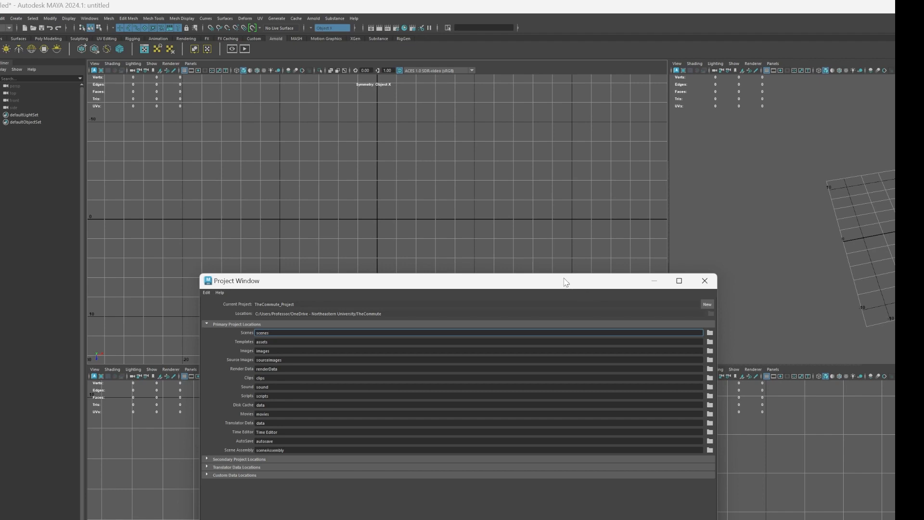
left_click_drag(568, 283, 523, 245)
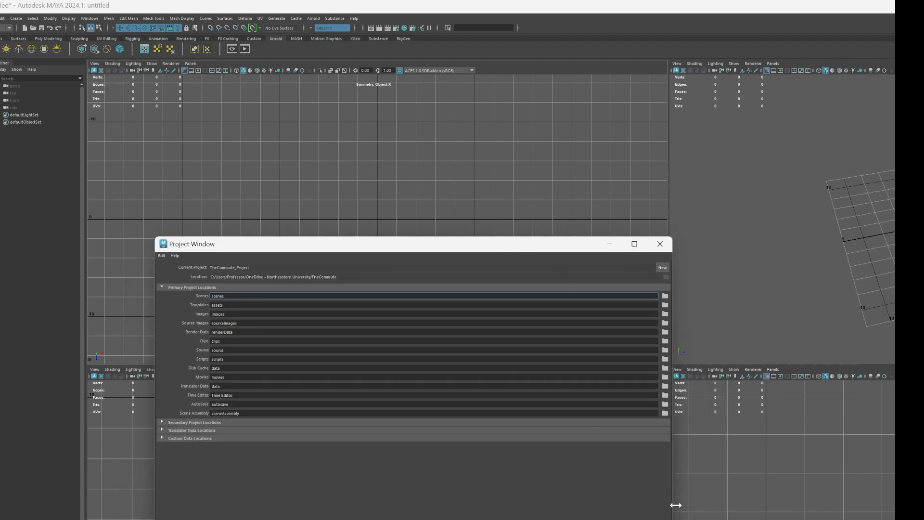
left_click_drag(676, 505, 636, 505)
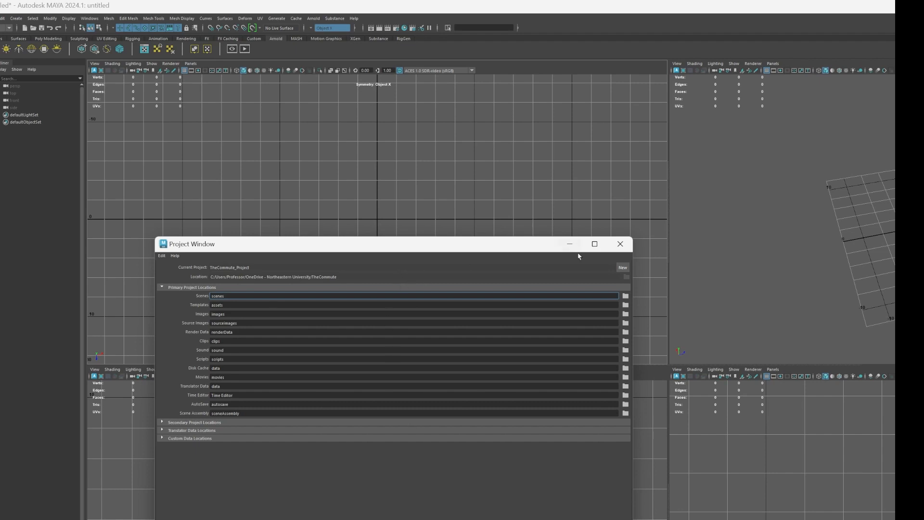
left_click(618, 243)
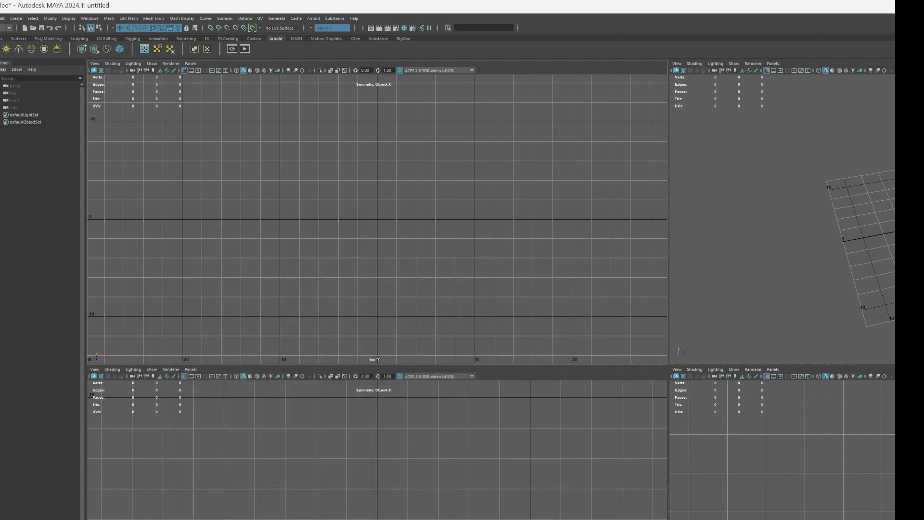
Step: Set the project to the folder room_2024_spring_multiUdimm and enlarge the top-view viewport's height
left_click(0, 19)
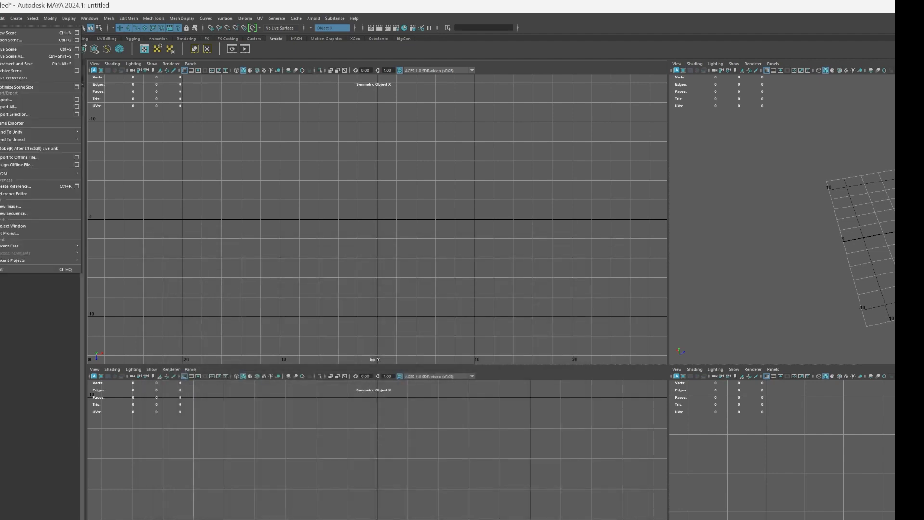
left_click(15, 233)
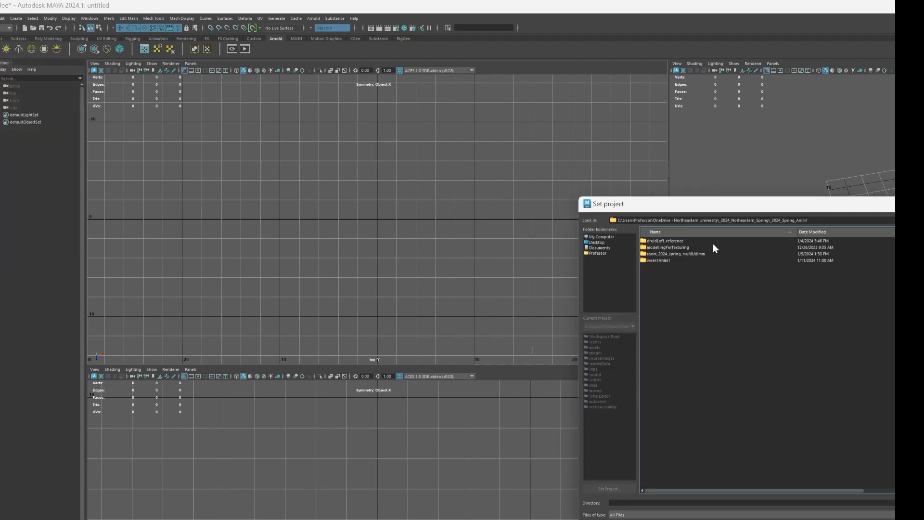
left_click(696, 253)
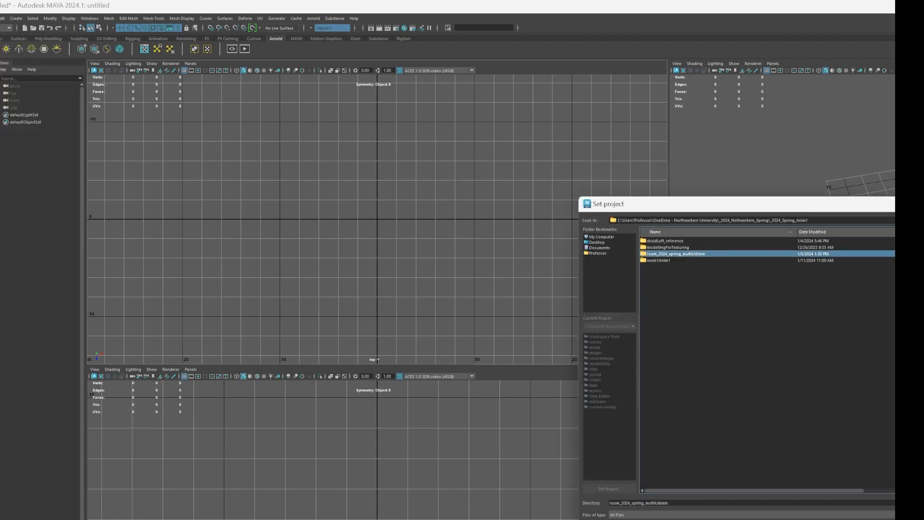
left_click(894, 502)
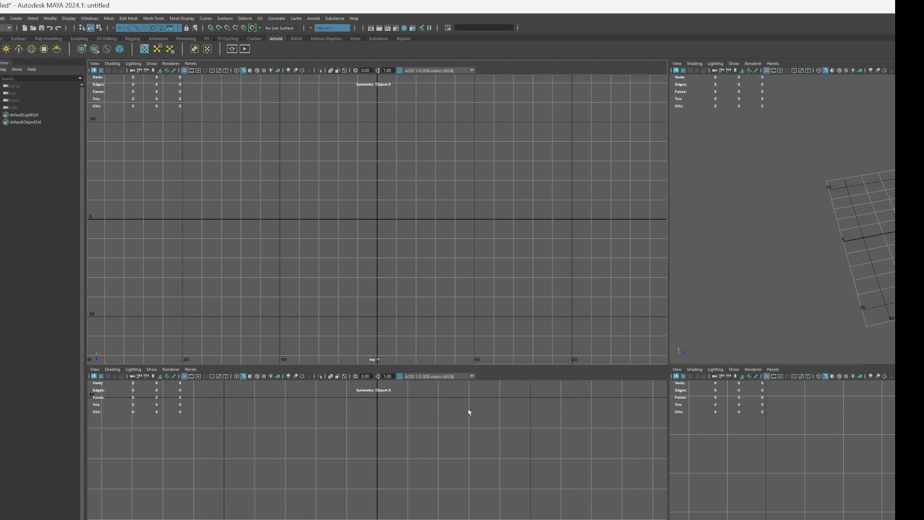
left_click_drag(472, 365, 471, 468)
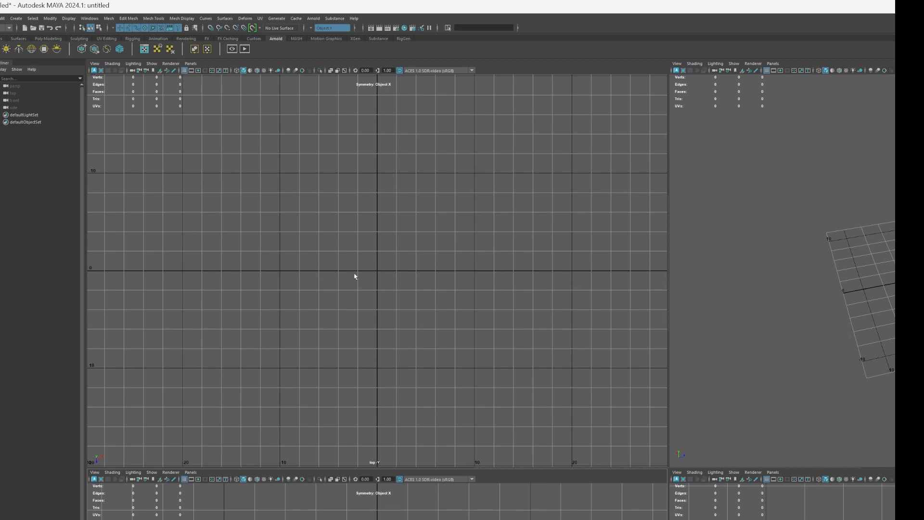
Step: Select the top camera and create an image plane for it from its Environment attributes
left_click(18, 93)
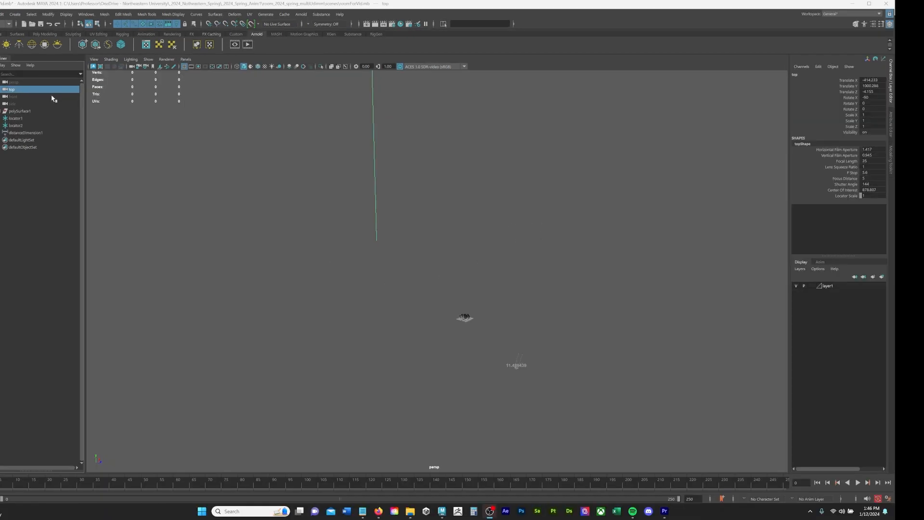
key("ctrl+a")
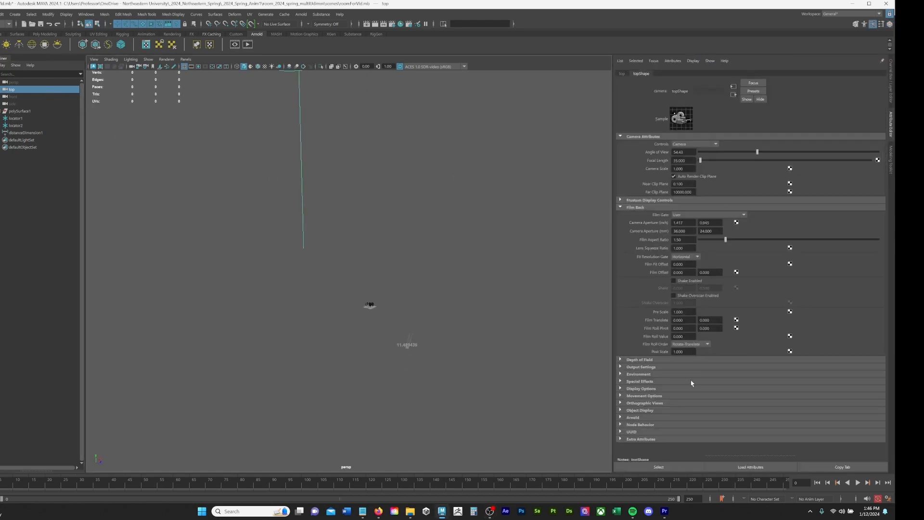
left_click(643, 374)
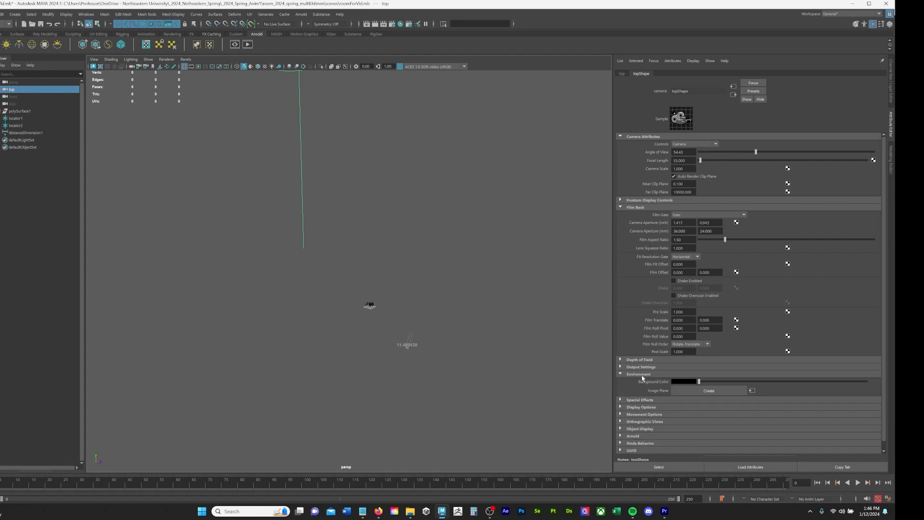
left_click(691, 385)
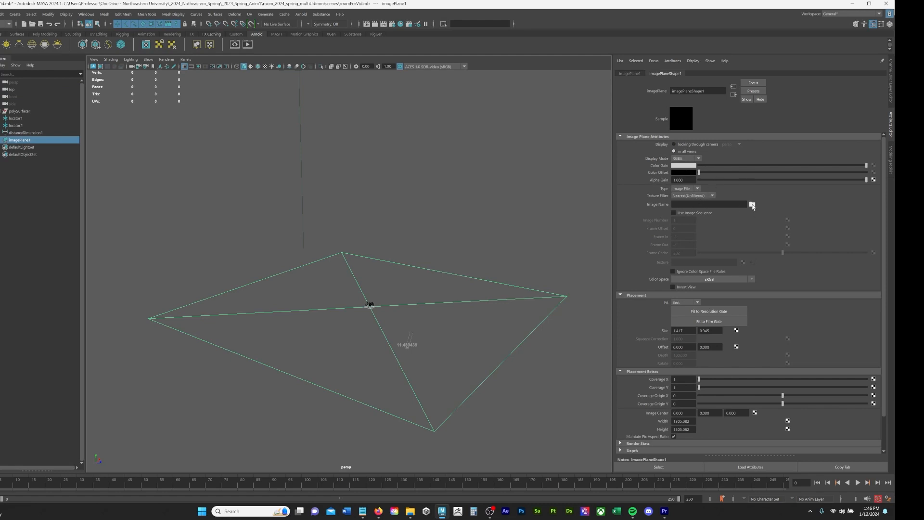
Step: Load room_Top_ViewLayout.jpg from the sourceimages folder into the image plane and frame it in the perspective view
left_click(752, 205)
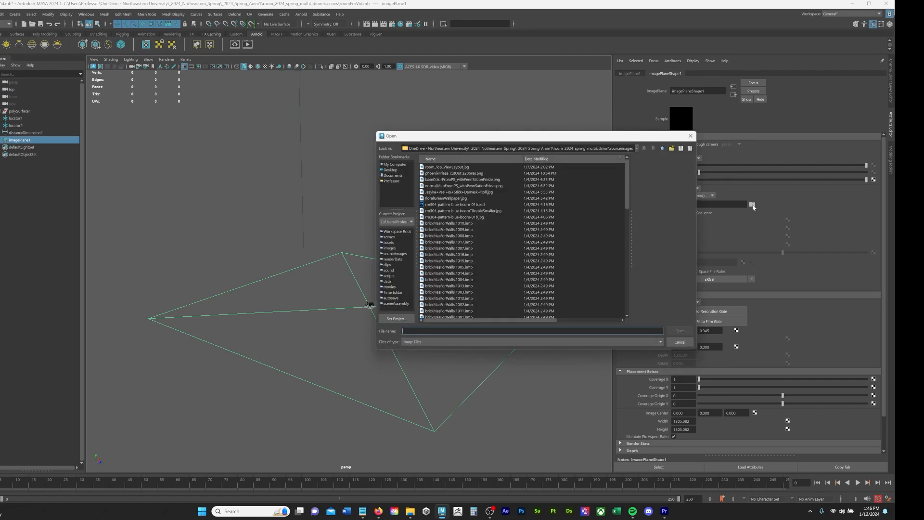
left_click(452, 167)
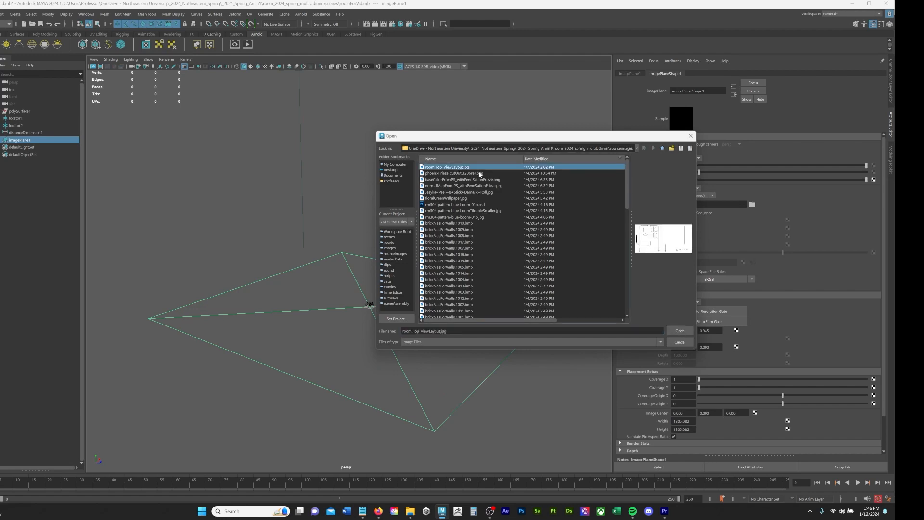
left_click(685, 331)
key("f")
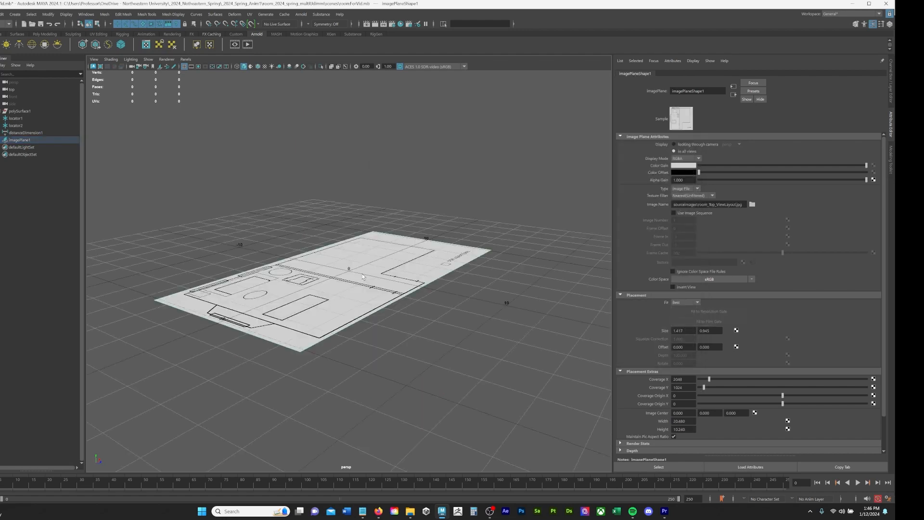
Step: Set the linear working unit to foot in the general application preferences
mouse_move(416, 223)
left_mouse_down("alt")
mouse_move(433, 216)
mouse_move(424, 212)
mouse_move(415, 226)
left_mouse_up("alt")
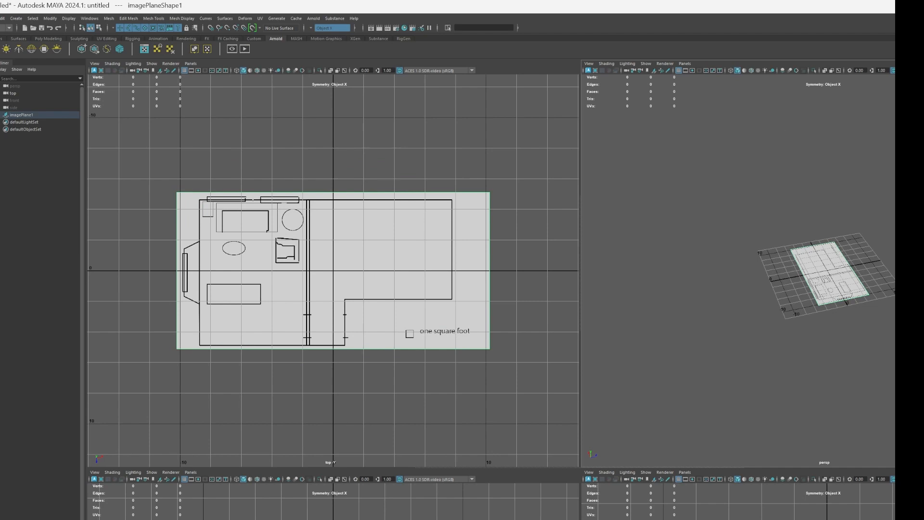
left_click(89, 19)
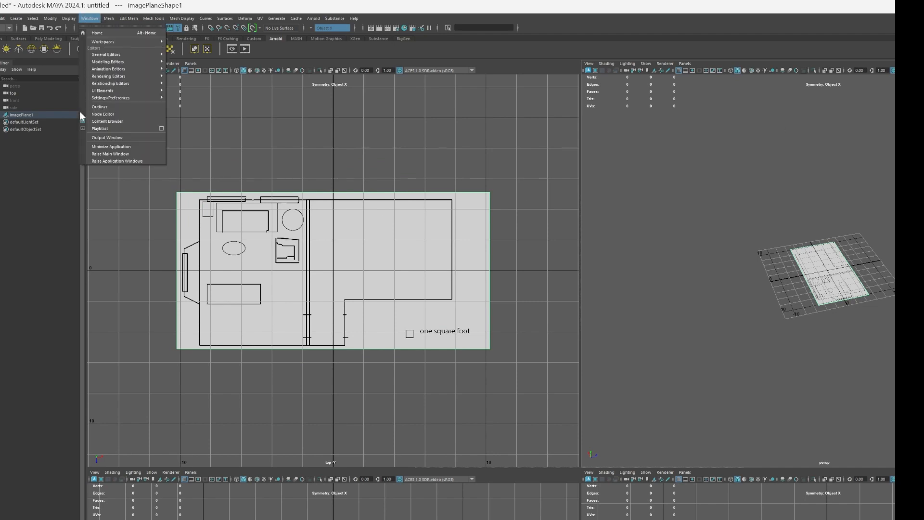
mouse_move(104, 92)
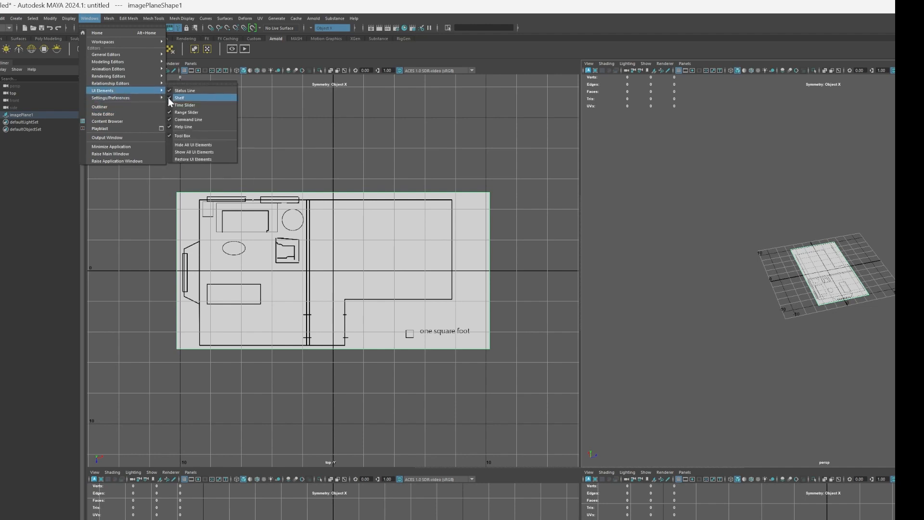
mouse_move(163, 97)
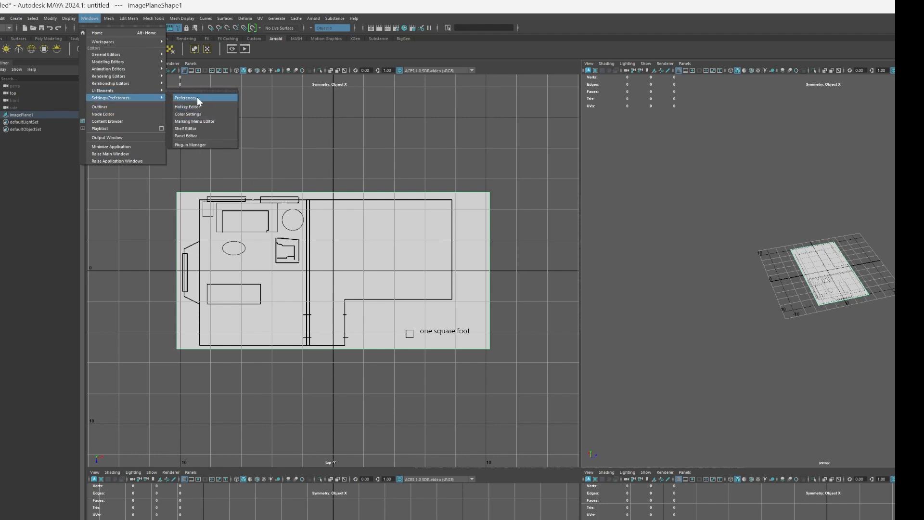
left_click(197, 98)
left_click_drag(366, 207, 840, 135)
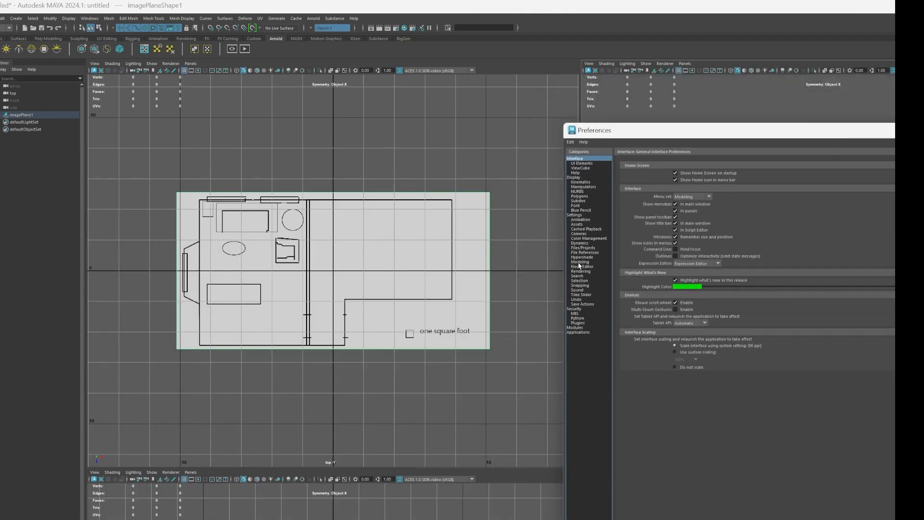
left_click(585, 216)
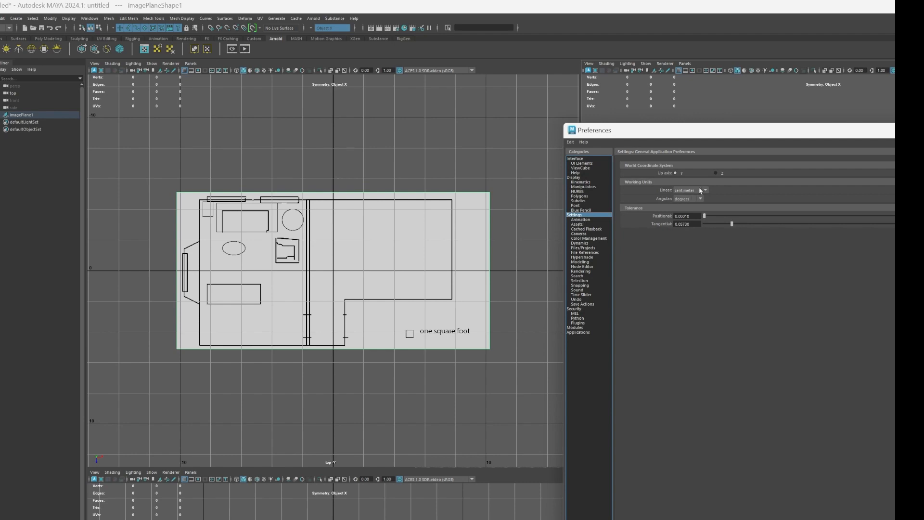
left_click(702, 190)
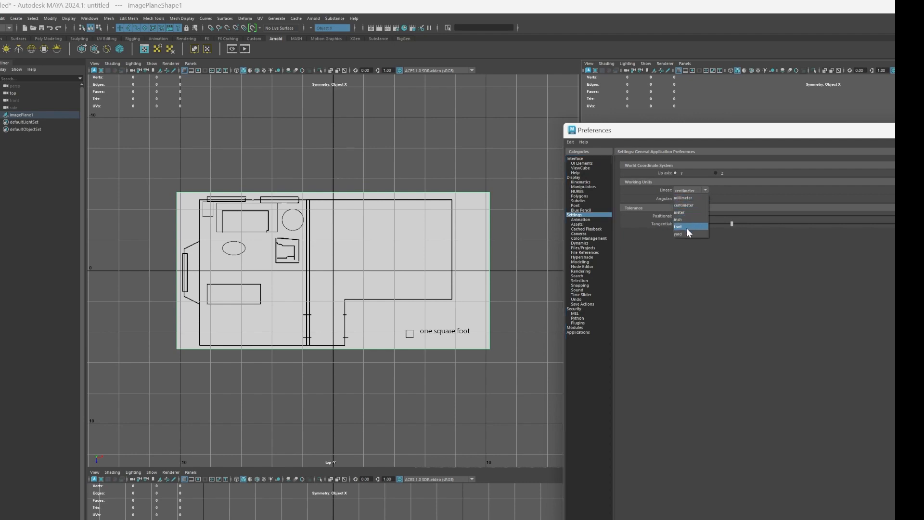
left_click(686, 226)
scroll(368, 310, "down", 10)
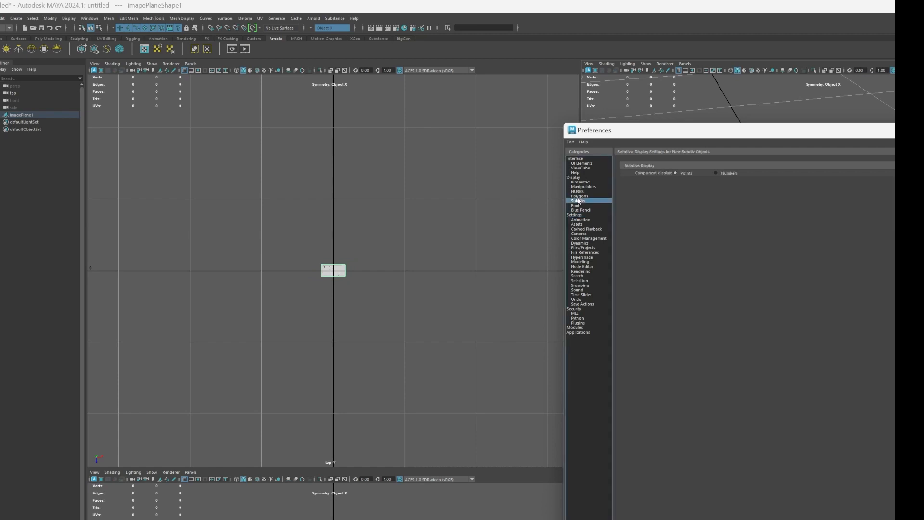
Step: Look through the Polygons, Snapping and Selection preferences and close the Preferences window
left_click(580, 196)
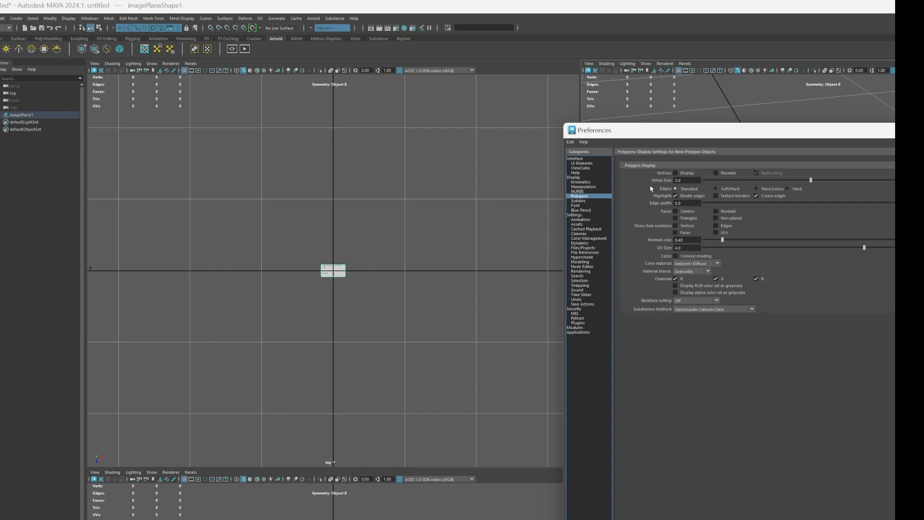
left_click(689, 203)
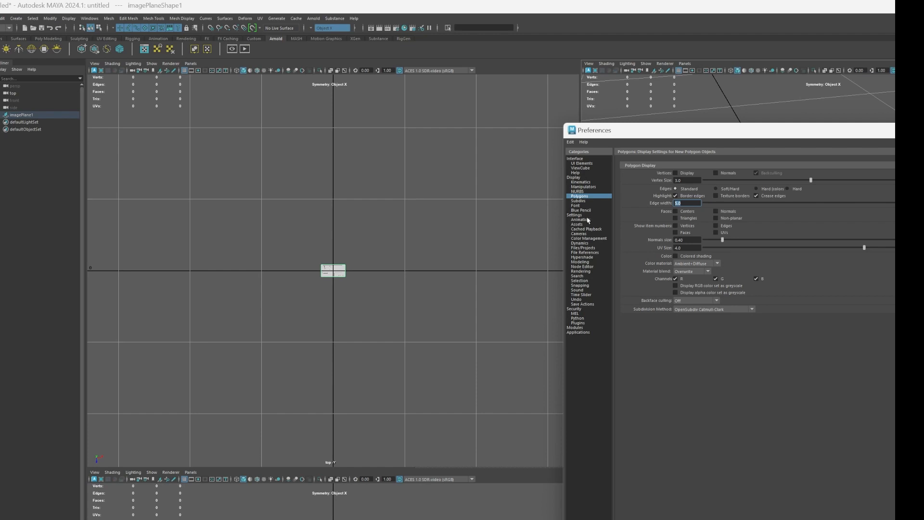
left_click(584, 285)
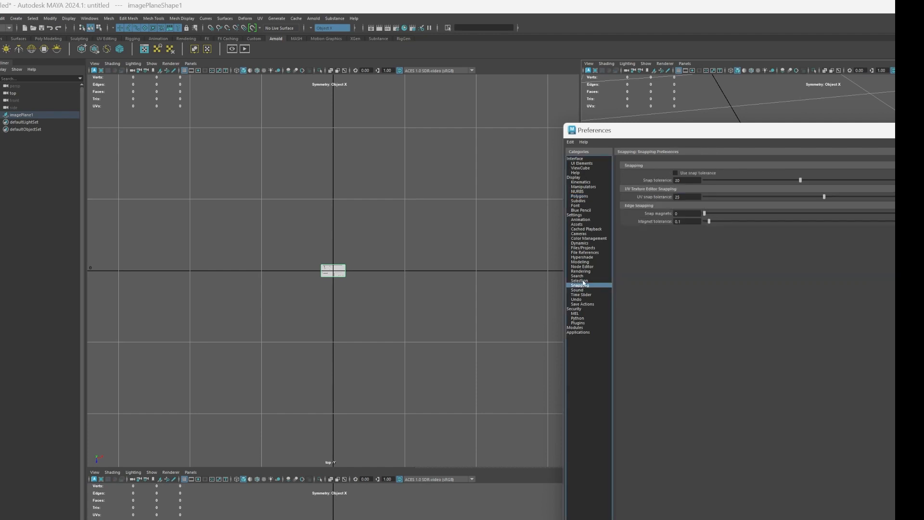
left_click(580, 280)
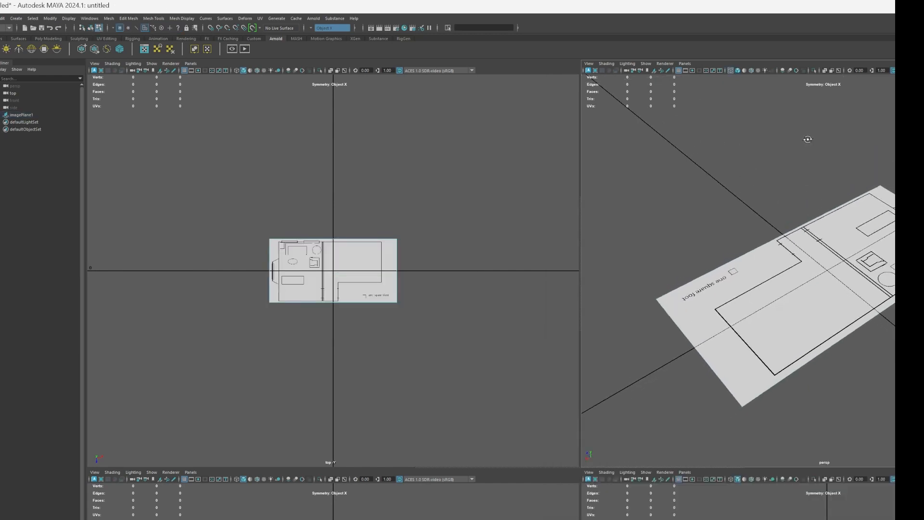
Step: Widen the perspective viewport by narrowing the top view beside it
left_click_drag(807, 140, 832, 262, "alt")
mouse_move(822, 294)
left_mouse_down("alt")
mouse_move(833, 268)
mouse_move(802, 307)
mouse_move(809, 296)
left_mouse_up("alt")
right_click_drag(809, 296, 864, 296, "alt")
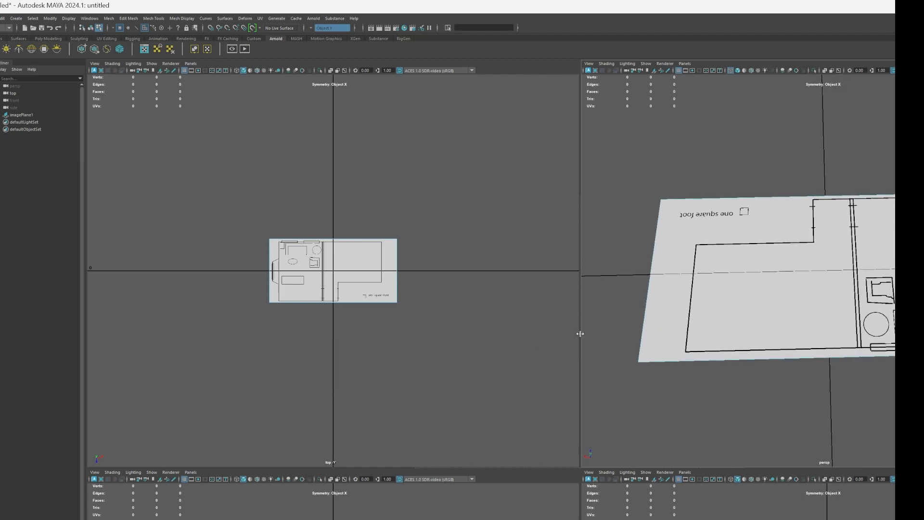
left_click_drag(580, 333, 522, 340)
right_click_drag(865, 273, 858, 273, "alt")
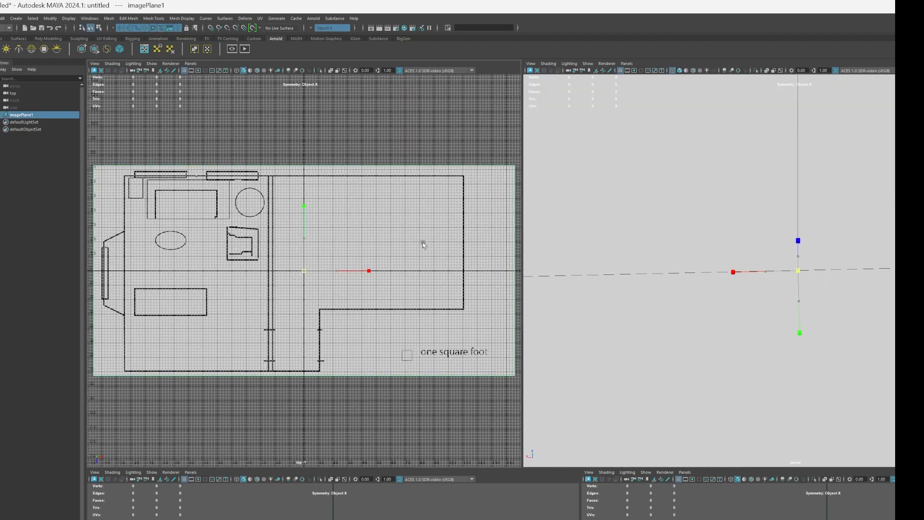
Step: Try to scale the image plane up uniformly in the top view
left_click_drag(423, 244, 415, 247)
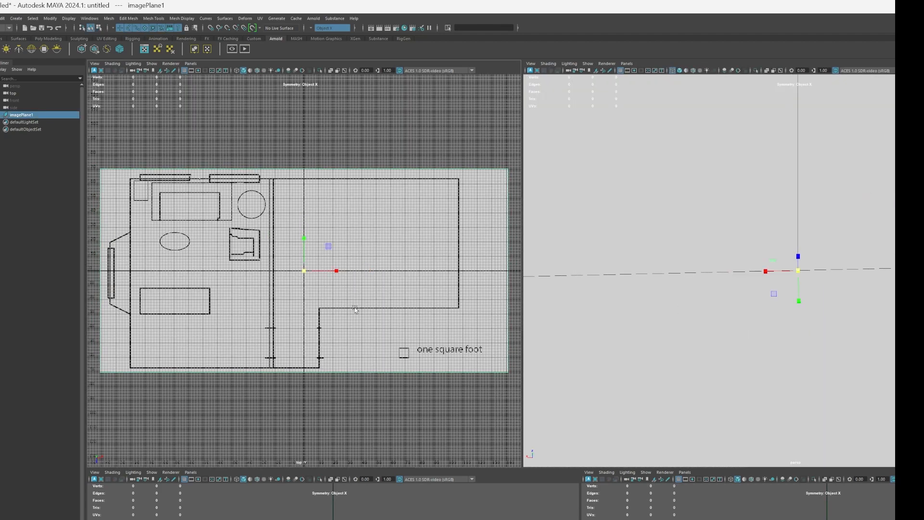
right_click_drag(433, 341, 427, 403, "alt")
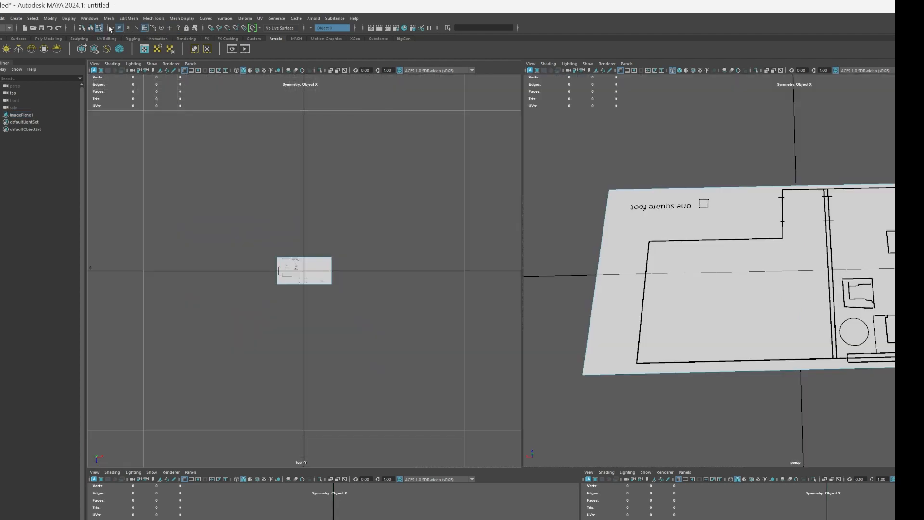
Step: Open the grid options and examine the grid around the image plane in the perspective view
left_click(69, 20)
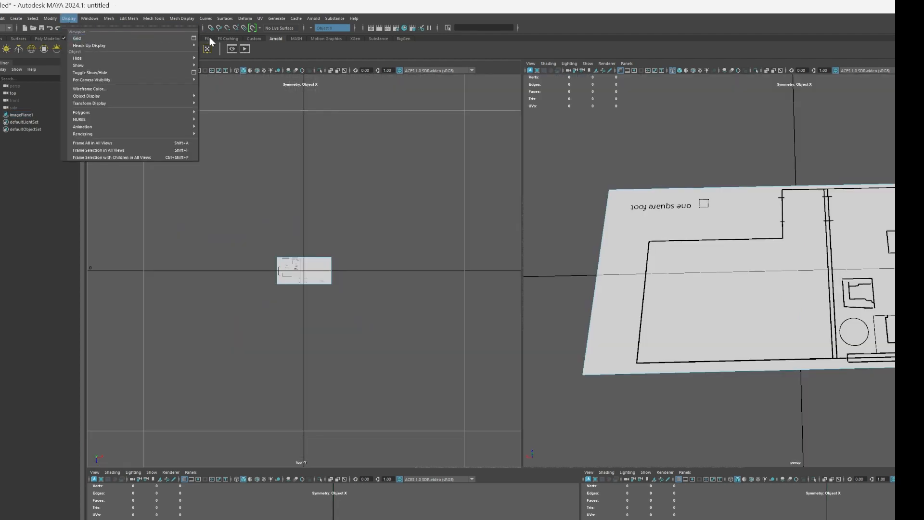
left_click(194, 39)
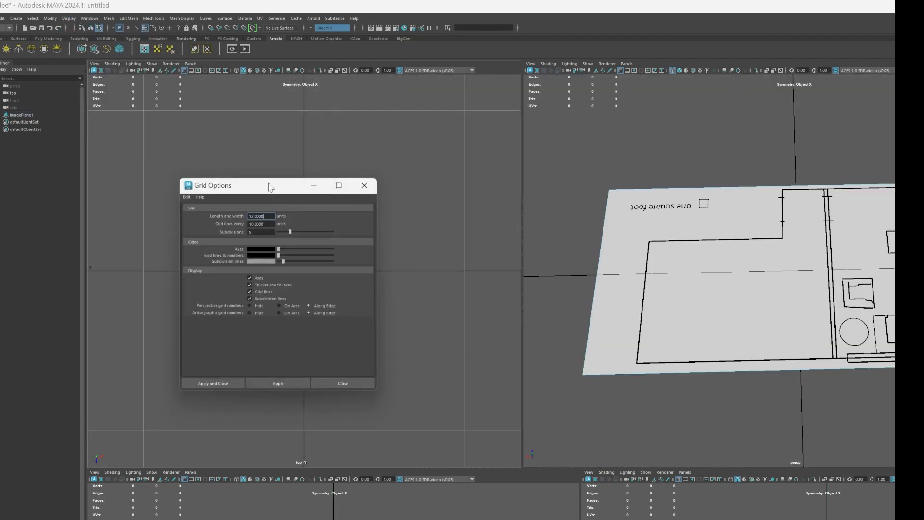
left_click_drag(271, 177, 405, 176)
left_click_drag(260, 183, 532, 208)
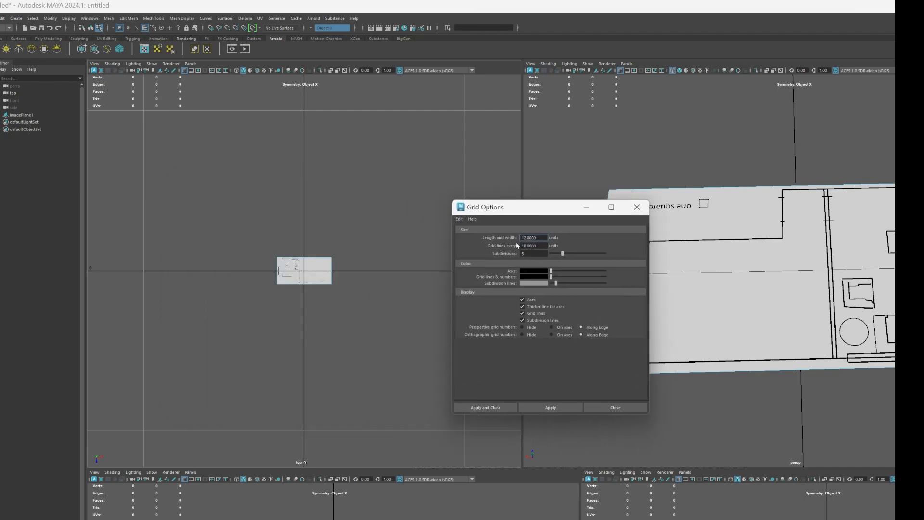
left_click_drag(537, 206, 391, 226)
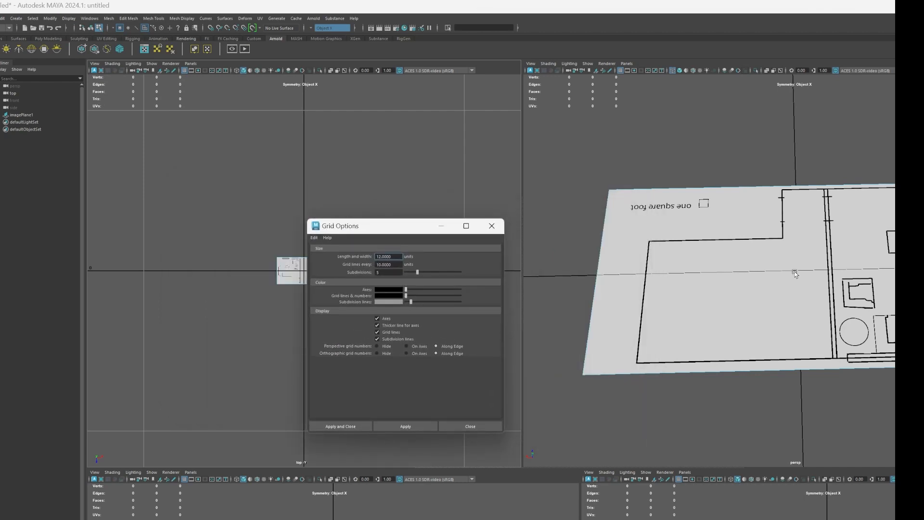
scroll(799, 266, "down", 10)
scroll(810, 165, "up", 6)
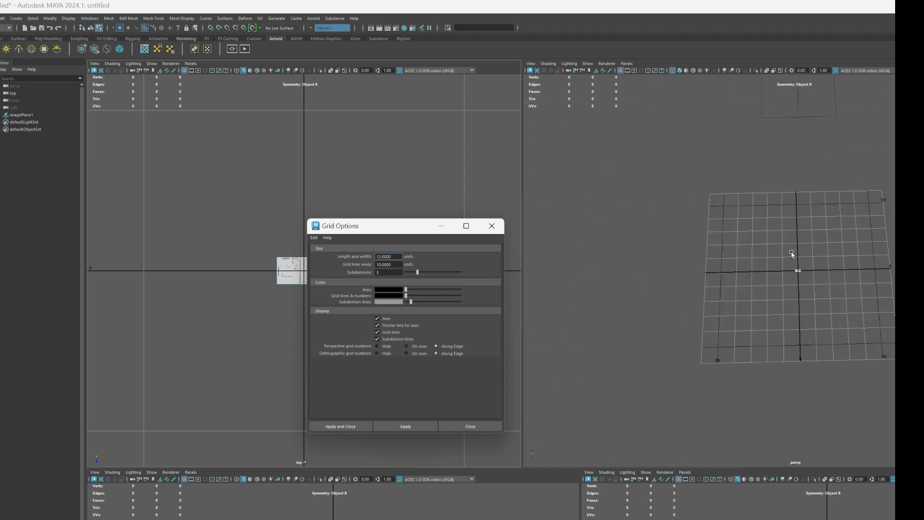
left_click_drag(721, 313, 761, 289, "alt")
right_click_drag(761, 290, 600, 278, "alt")
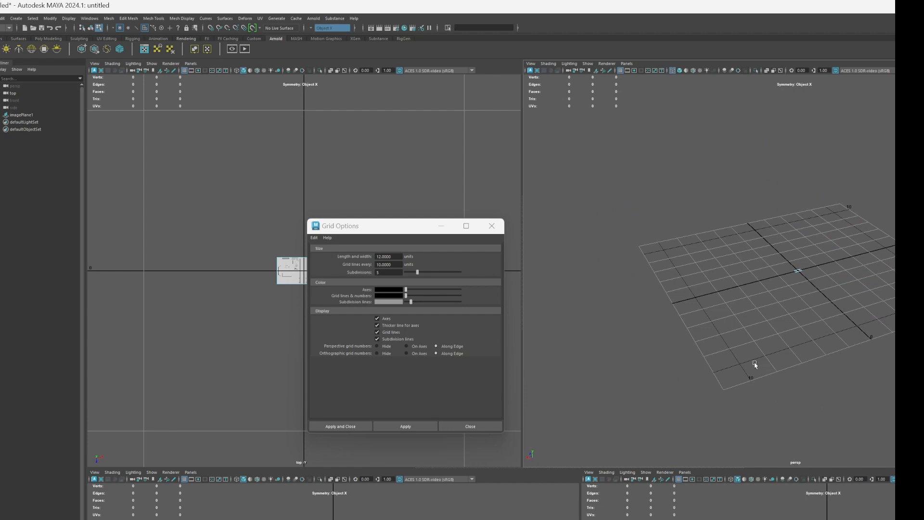
scroll(717, 331, "up", 5)
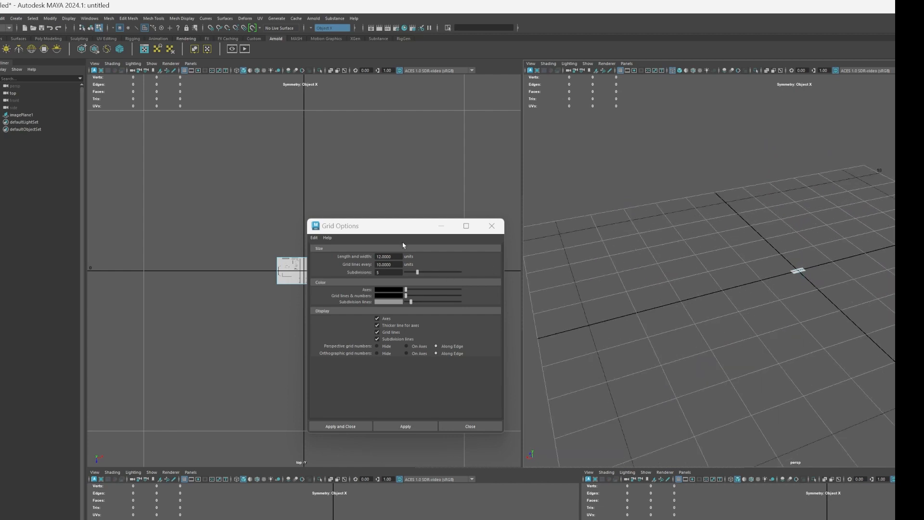
Step: Set grid lines every 5 units, place perspective and orthographic grid numbers on the axes, slightly lighten the axes colour, and apply
left_click_drag(403, 226, 587, 225)
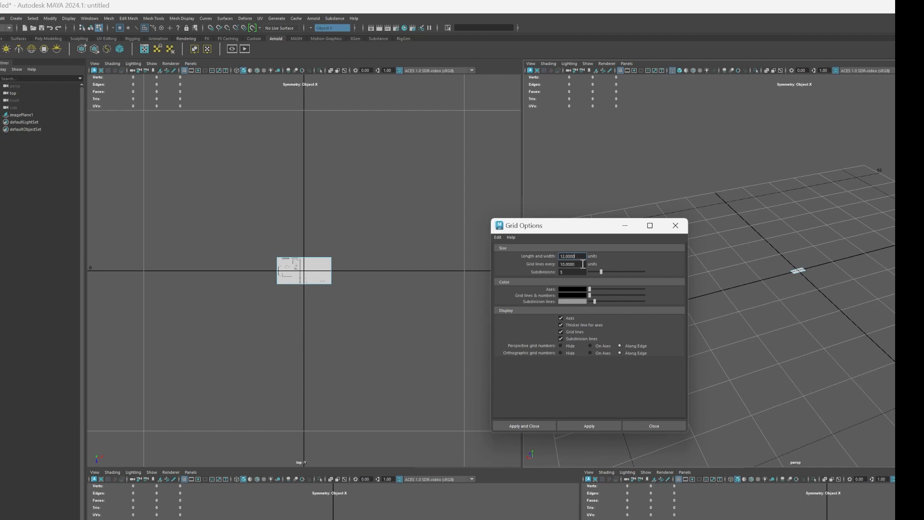
left_click_drag(578, 263, 529, 262)
type("5")
key("Return")
left_click(604, 347)
left_click_drag(591, 291, 581, 298)
left_click(589, 426)
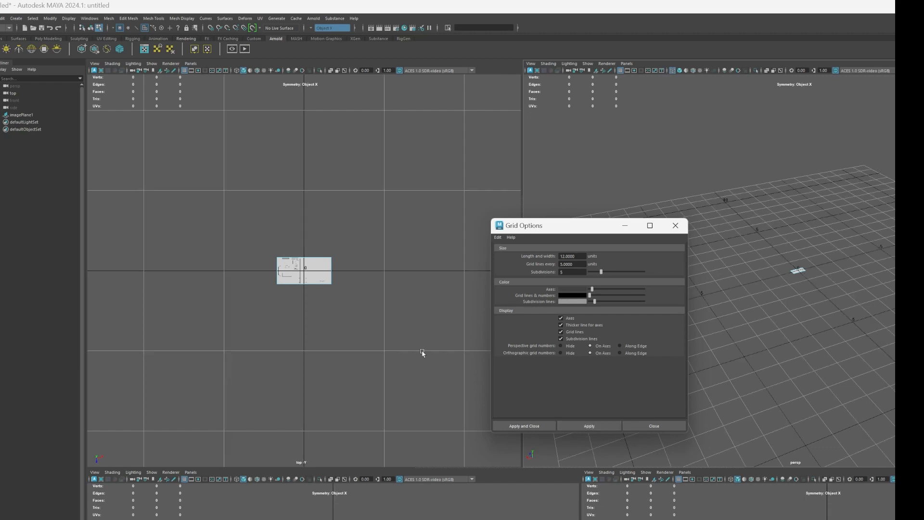
left_click(675, 225)
Step: Examine the grid's spacing and axis numbering relative to the image plane in the top view
scroll(353, 284, "up", 3)
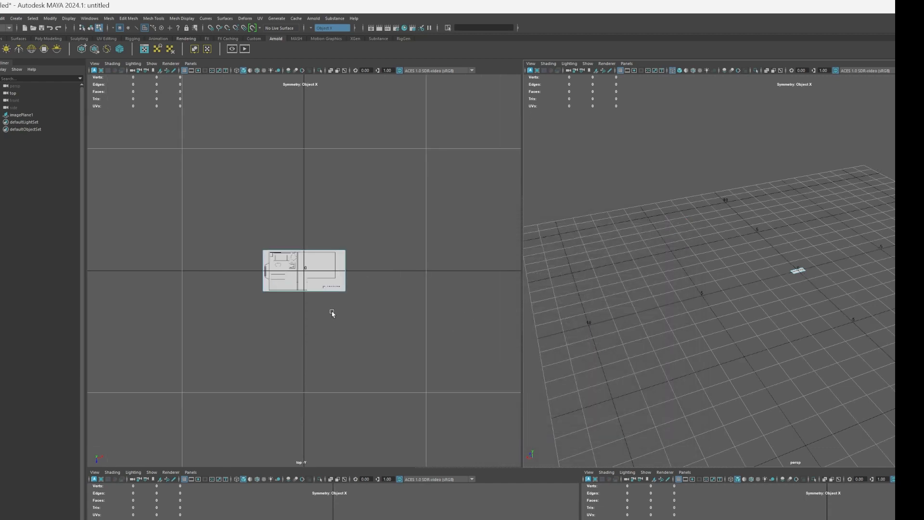
scroll(387, 344, "down", 5)
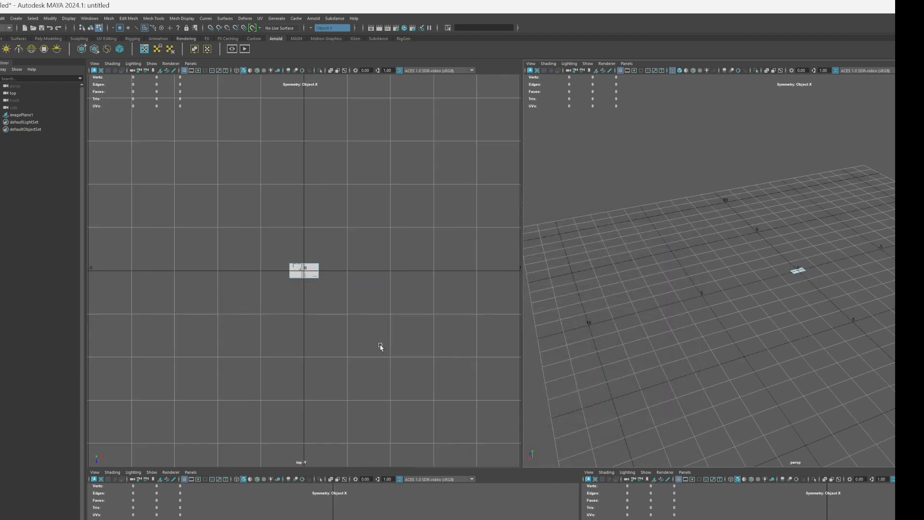
scroll(379, 347, "down", 9)
scroll(376, 350, "up", 5)
middle_click_drag(383, 374, 433, 210, "alt")
scroll(427, 229, "up", 2)
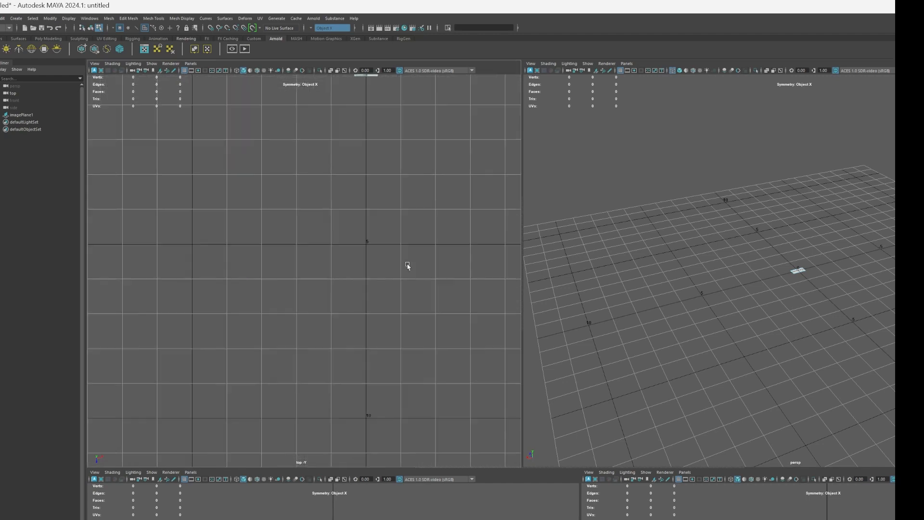
scroll(409, 259, "up", 3)
middle_click_drag(452, 161, 381, 316, "alt")
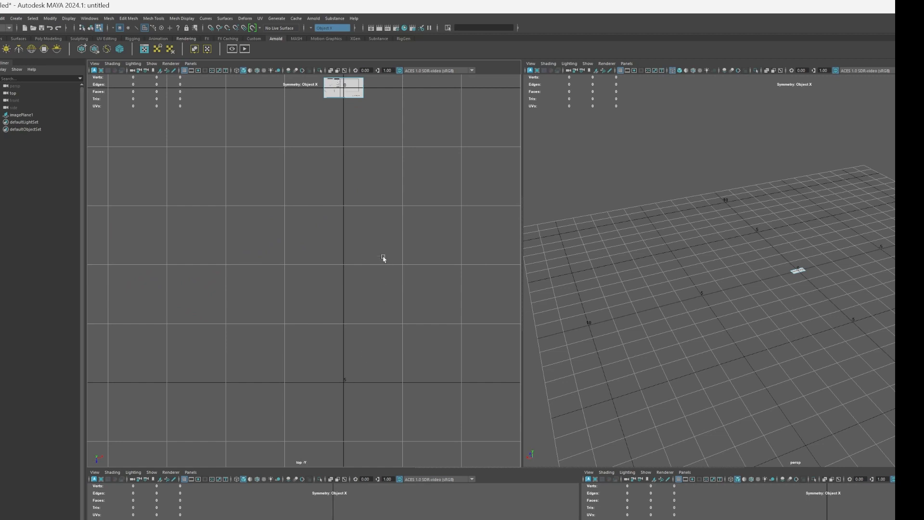
scroll(382, 256, "down", 3)
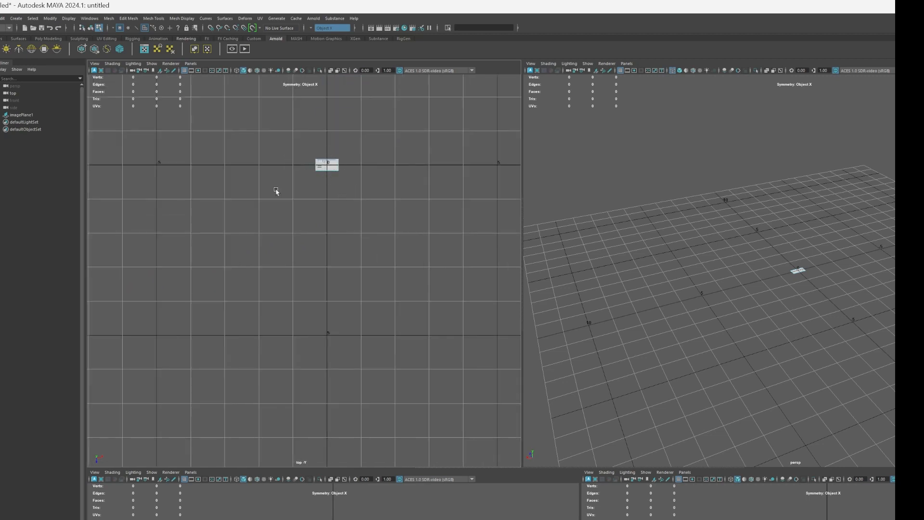
Step: Select the image plane and scale it up uniformly until its one square foot box is about one grid square in size
left_click(30, 117)
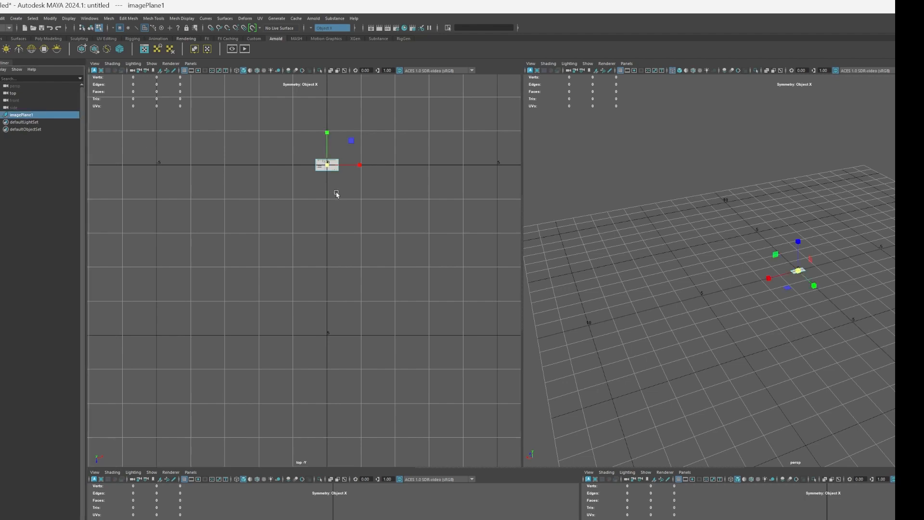
left_click_drag(327, 165, 383, 209)
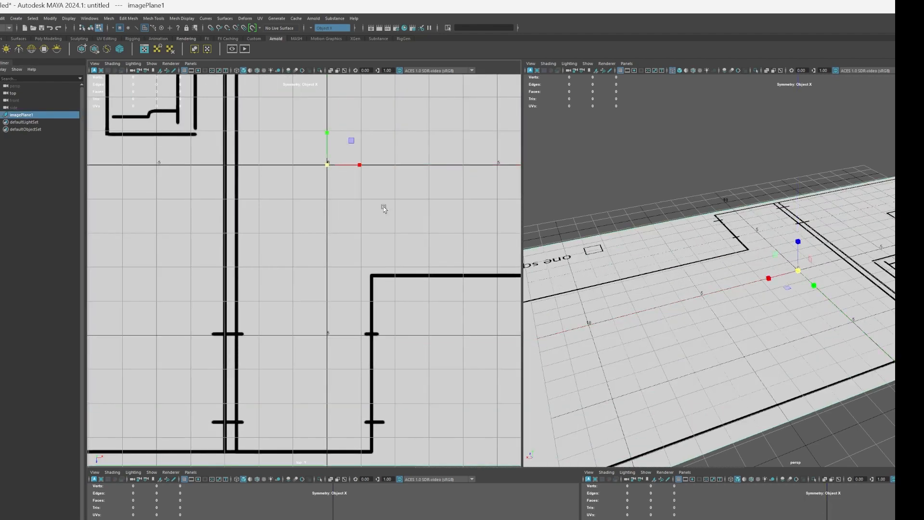
scroll(385, 206, "down", 5)
scroll(339, 251, "up", 2)
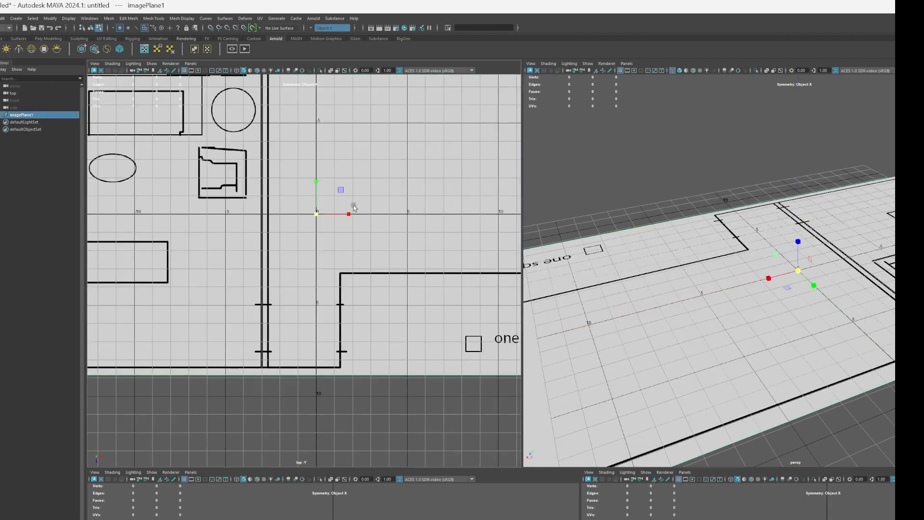
middle_click_drag(353, 207, 246, 202, "alt")
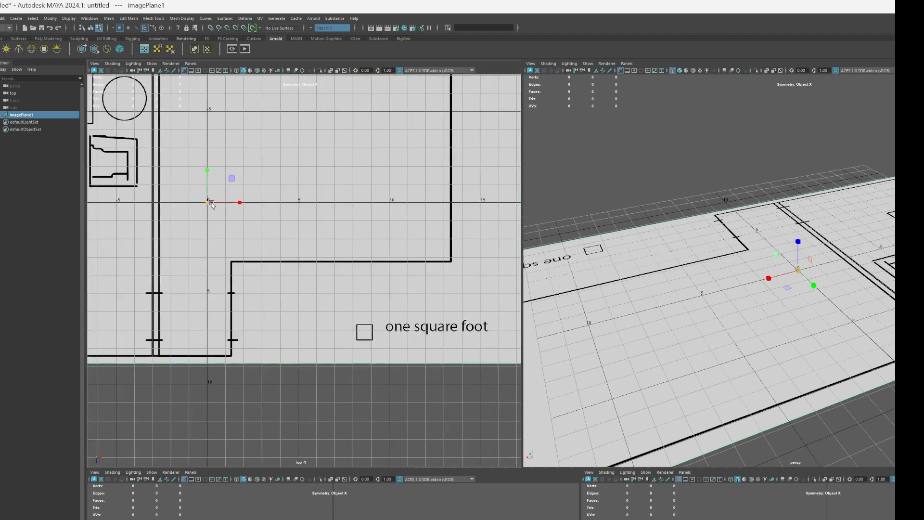
Step: Fine-tune the image plane's uniform scale and position to match the one square foot box to a grid square
mouse_move(212, 204)
left_mouse_down()
mouse_move(241, 194)
mouse_move(217, 199)
left_mouse_up()
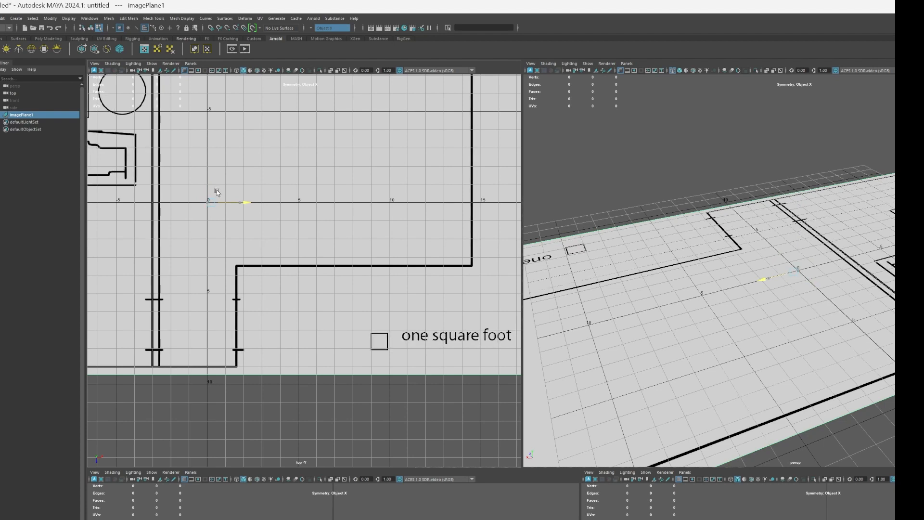
left_click_drag(217, 190, 242, 201)
key("r")
key("w")
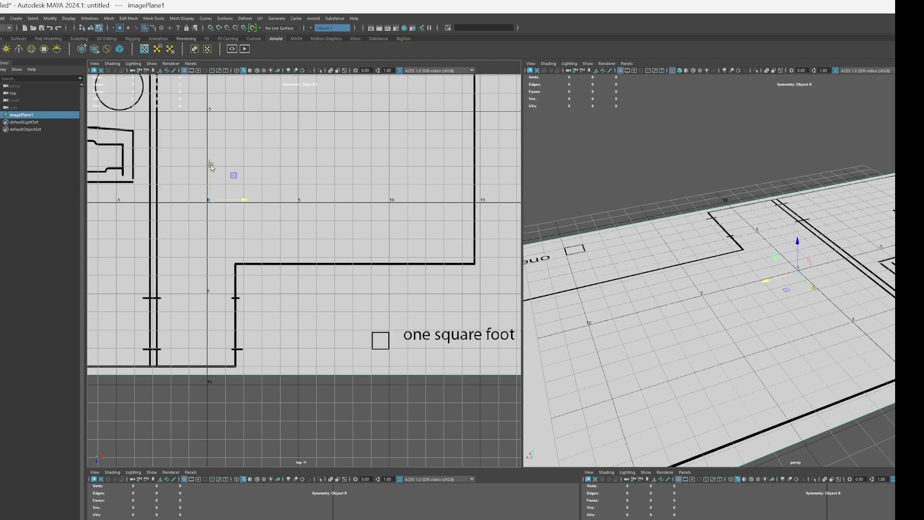
left_click(211, 166)
left_click_drag(210, 167, 211, 166)
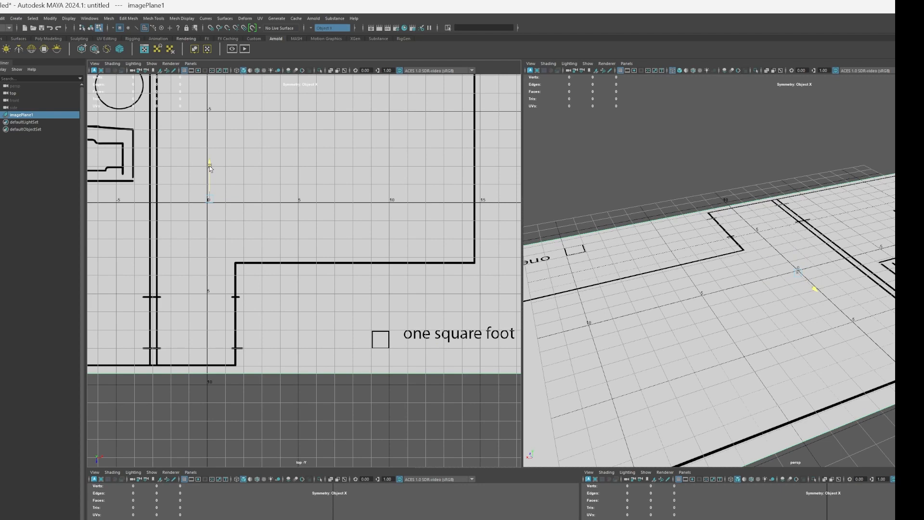
Step: Compare the furnished side of the layout with the grid and adjust the image plane's scale and position to line up the walls
middle_click_drag(252, 135, 488, 294, "alt")
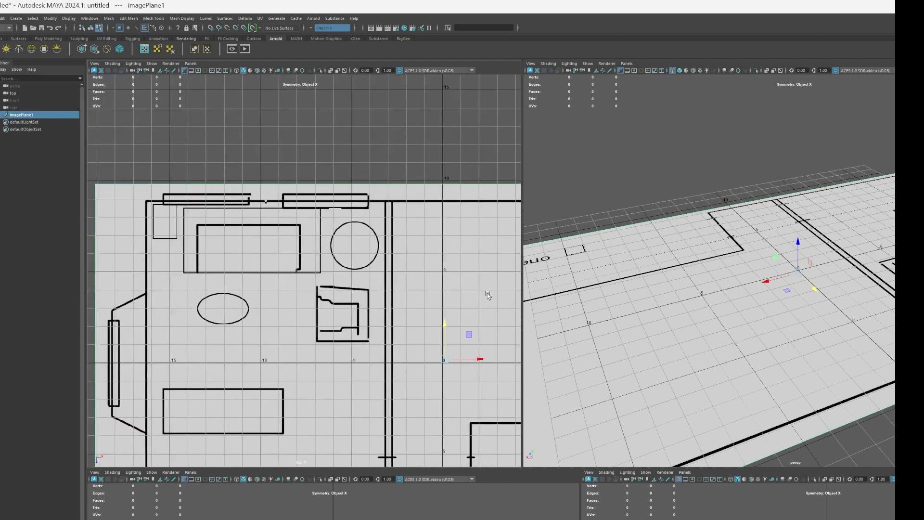
scroll(326, 233, "up", 10)
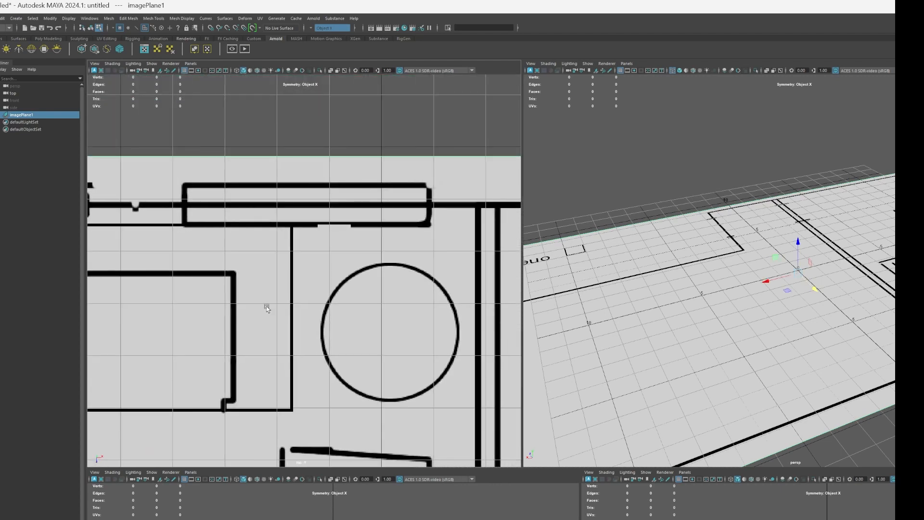
scroll(267, 308, "down", 7)
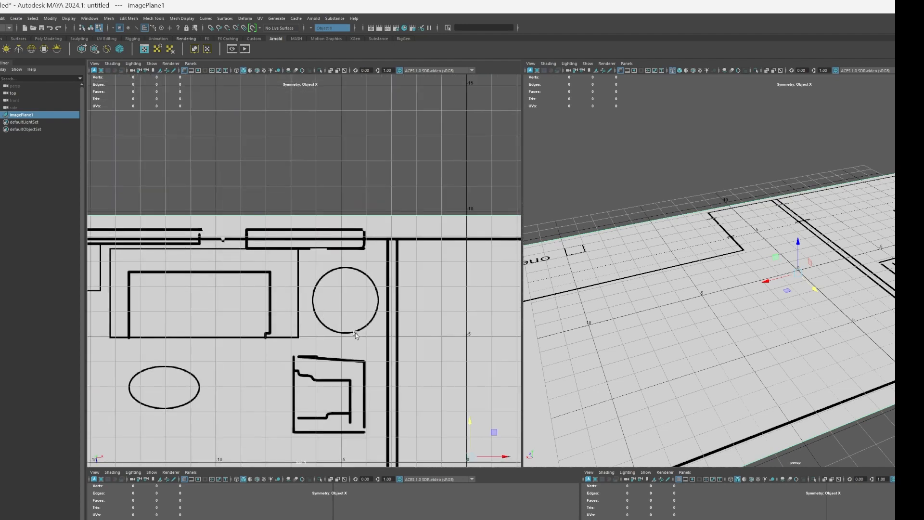
left_click_drag(505, 457, 501, 459)
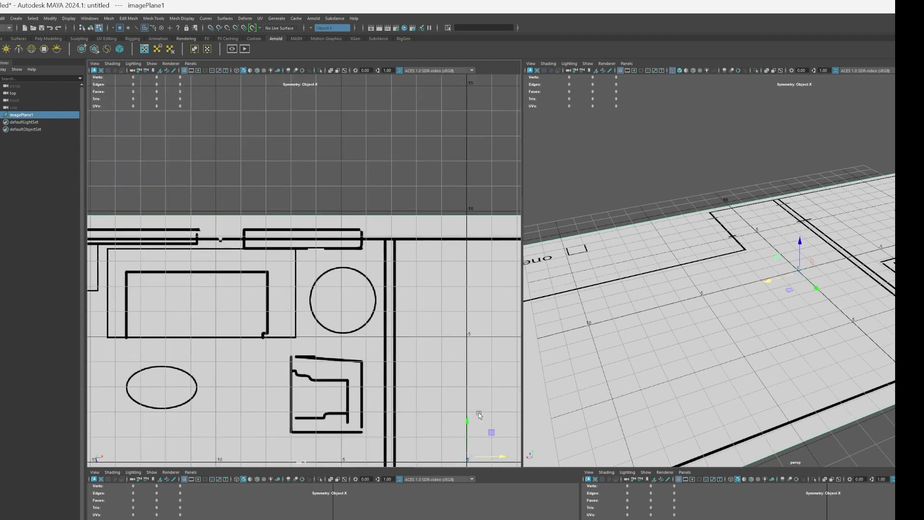
scroll(480, 414, "down", 5)
key("r")
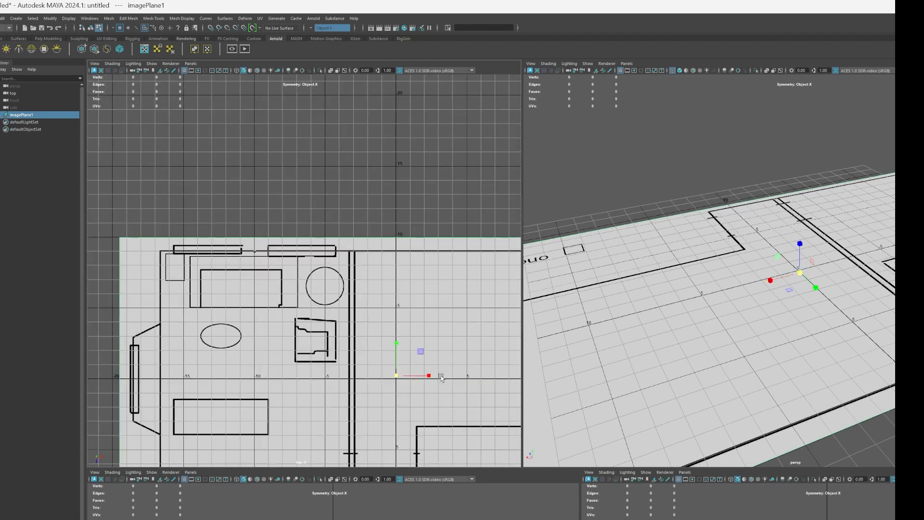
left_click_drag(441, 378, 402, 376)
key("r")
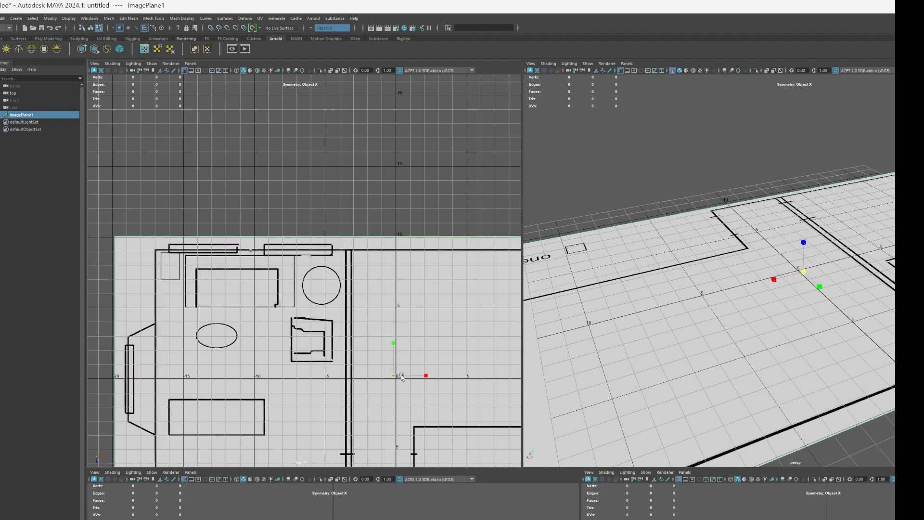
left_click_drag(211, 243, 214, 238)
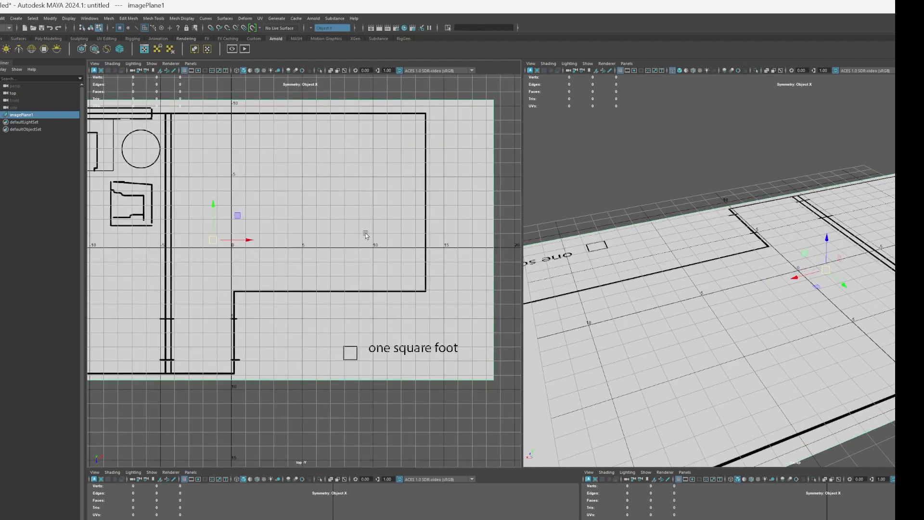
Step: Maximize the top view and use Create Polygon to trace the layout's outer wall corners around the L-shaped room
key("space")
right_click_drag(449, 259, 388, 267, "alt")
middle_click_drag(388, 268, 584, 265, "alt")
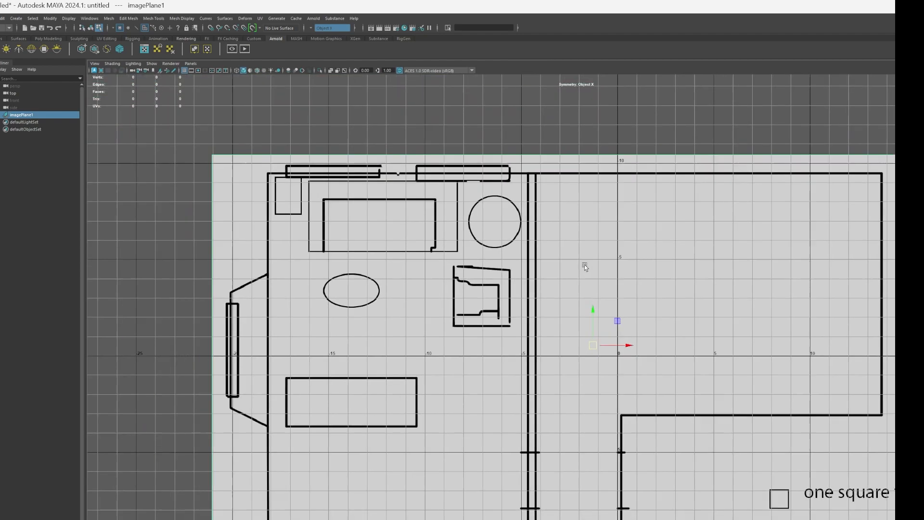
middle_click_drag(584, 264, 600, 305, "alt")
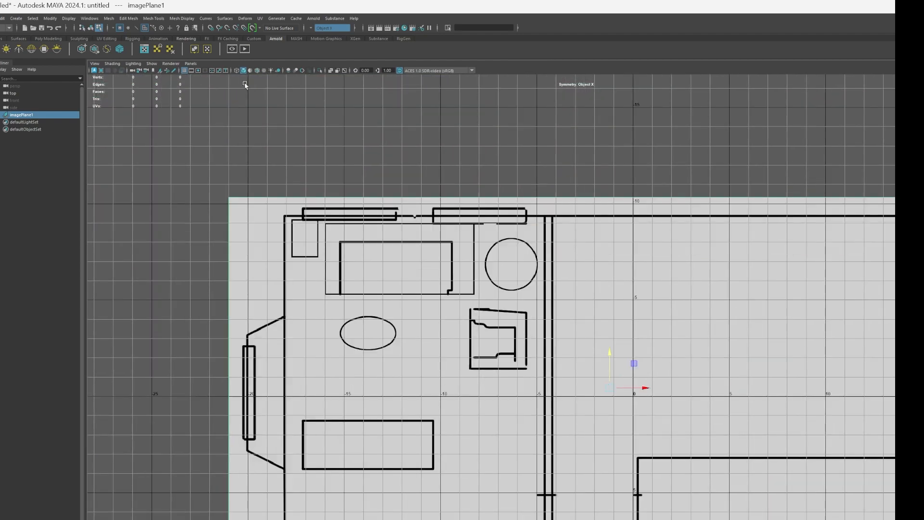
left_click(153, 18)
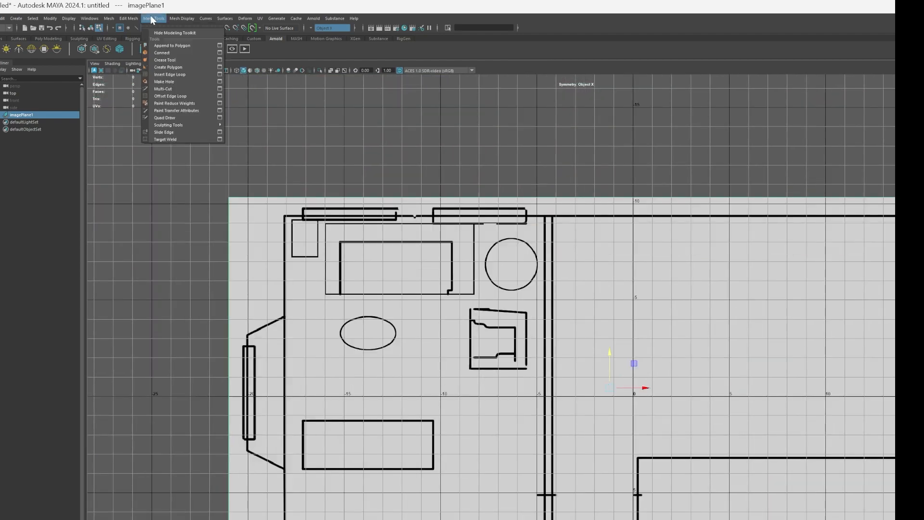
left_click(192, 67)
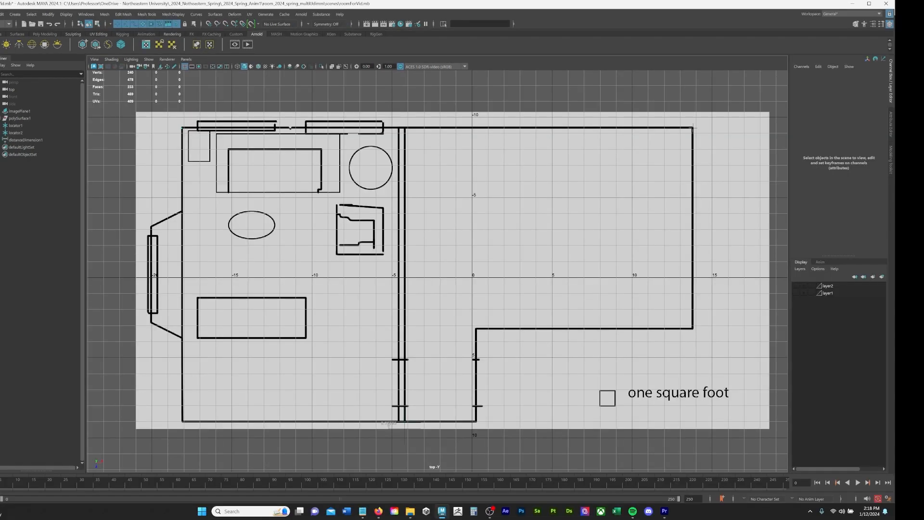
left_click(692, 127)
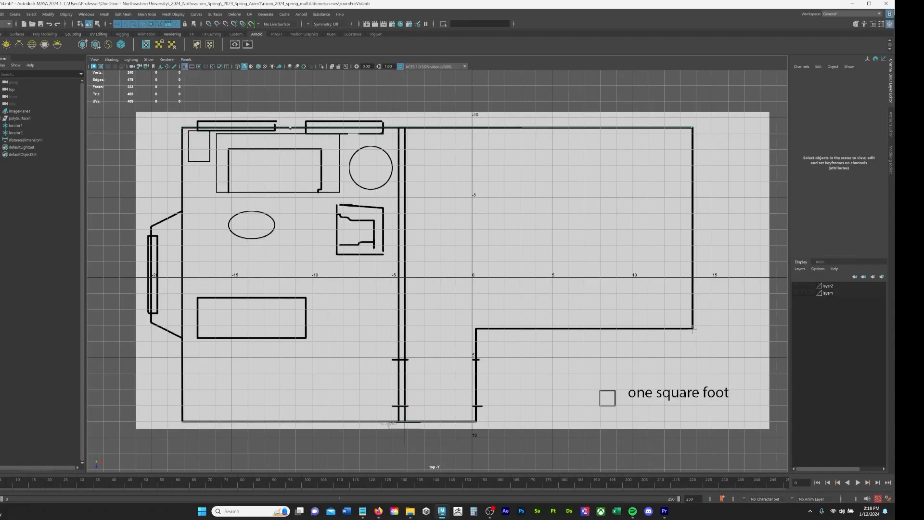
left_click(691, 329)
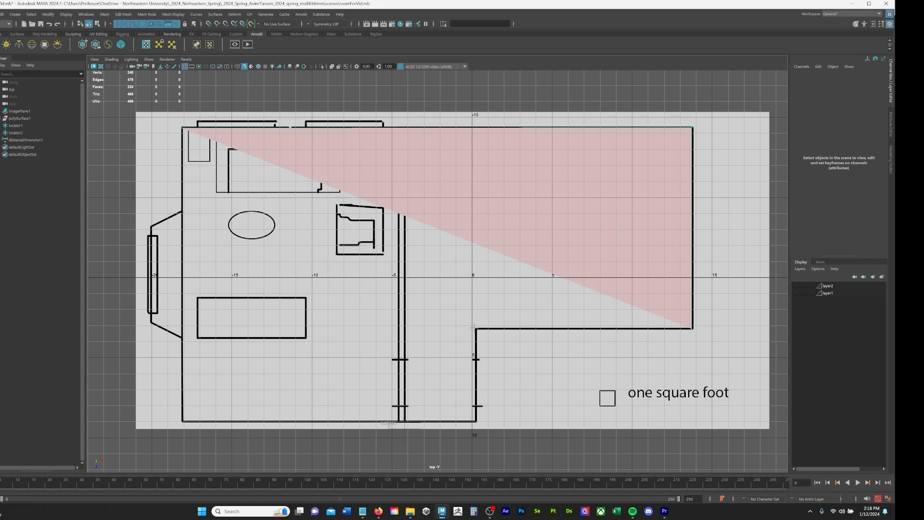
left_click(475, 330)
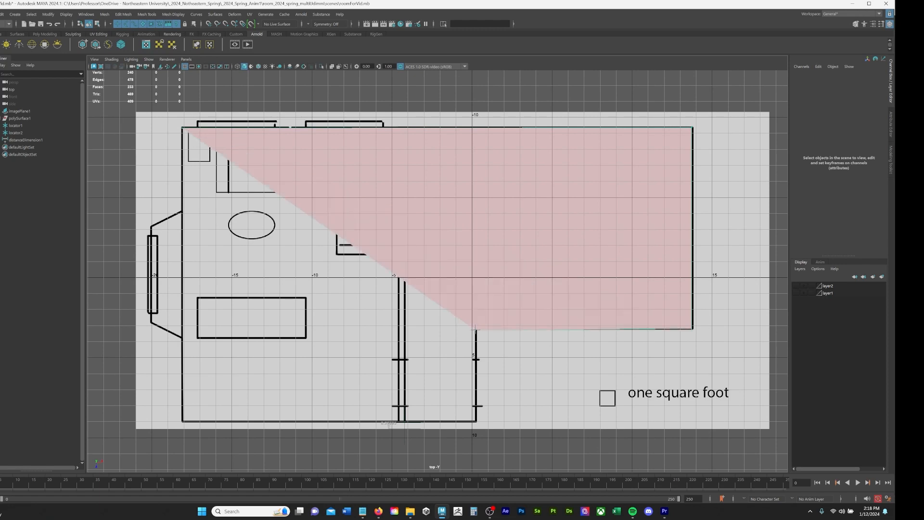
left_click(476, 421)
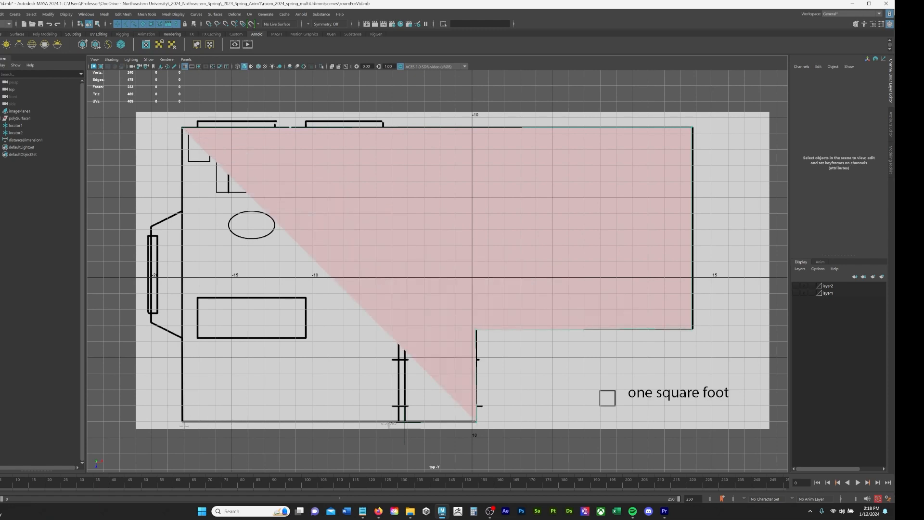
left_click(182, 422)
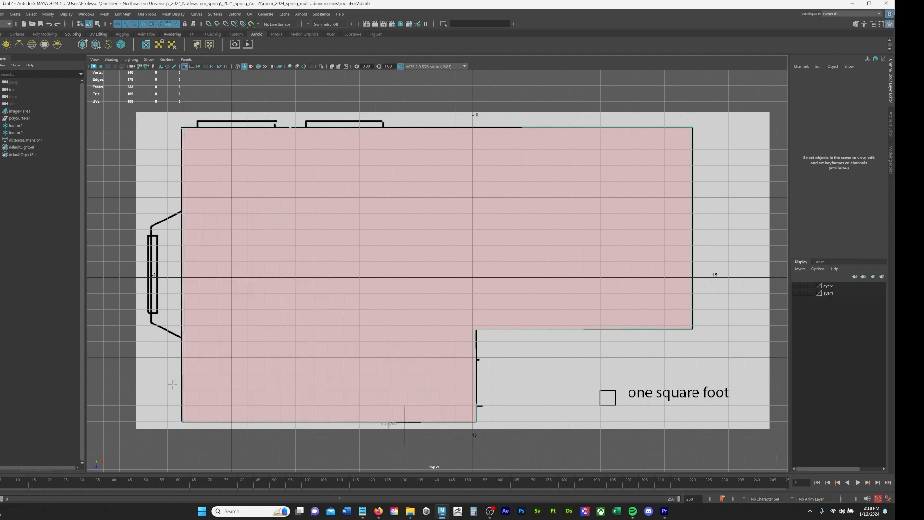
Step: Trace the bay window's four corners and complete the floor polygon
left_click(181, 339)
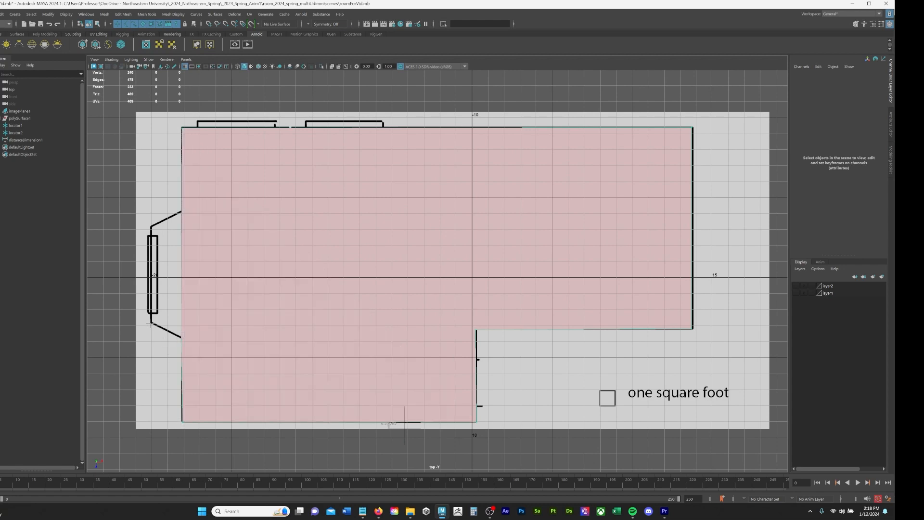
left_click(150, 324)
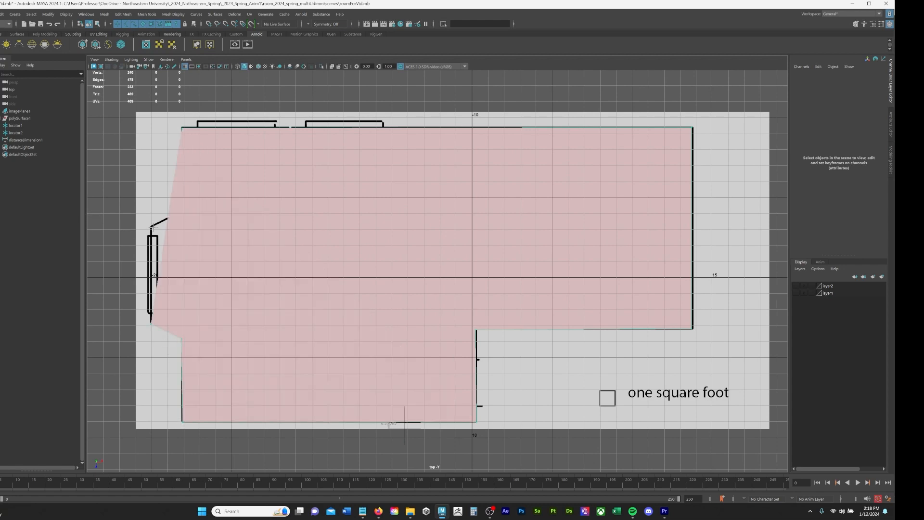
left_click(150, 226)
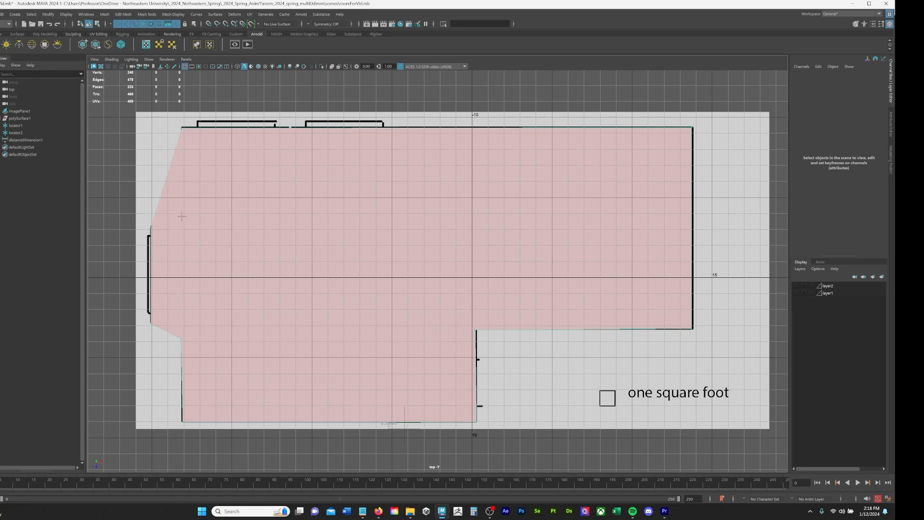
left_click(181, 212)
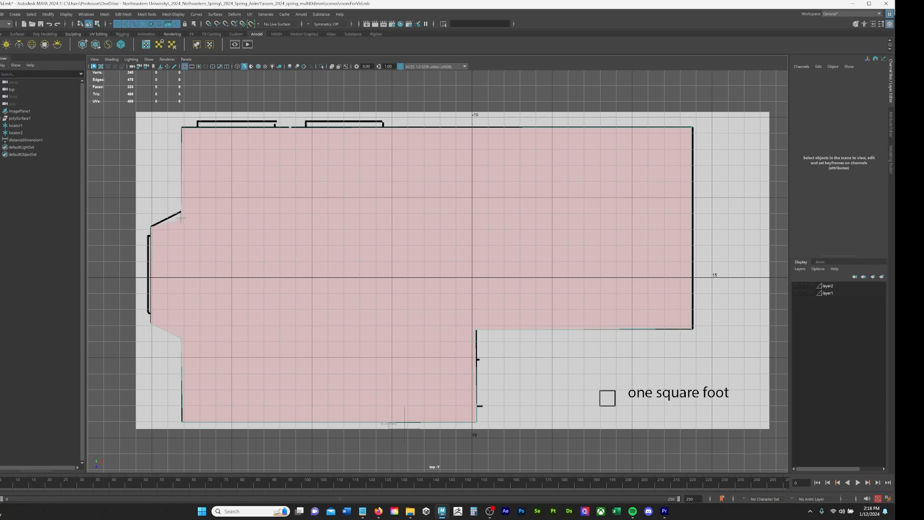
key("Return")
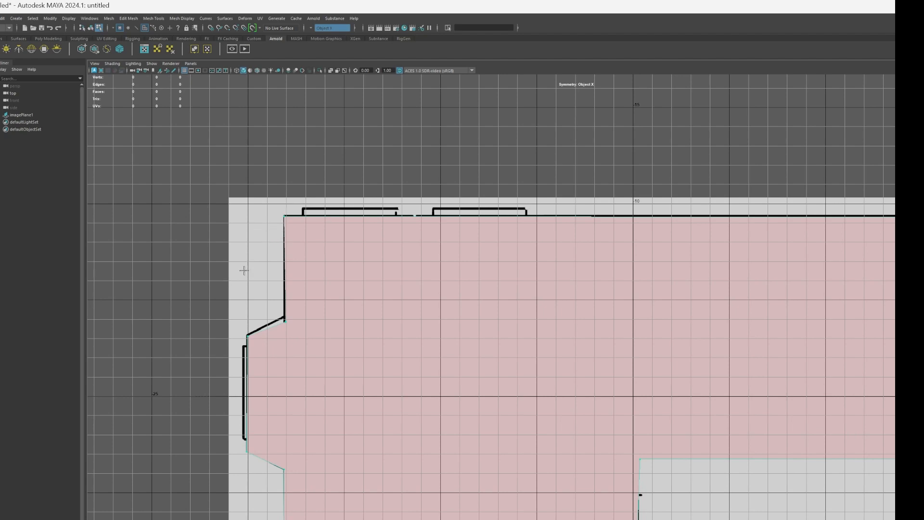
key("Return")
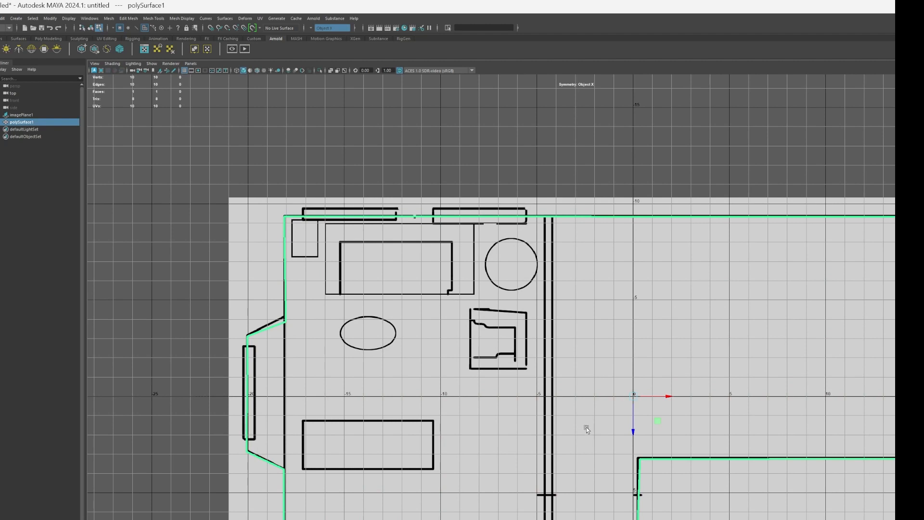
Step: In vertex mode, move the inner corner vertex onto the layout and straighten the vertex rows of the adjoining walls and the upper wall
key("F9")
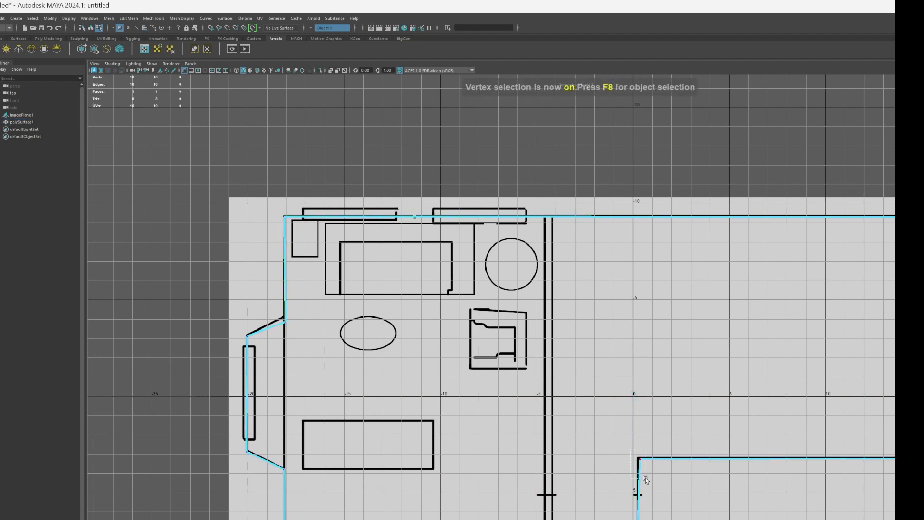
left_click_drag(645, 478, 673, 458)
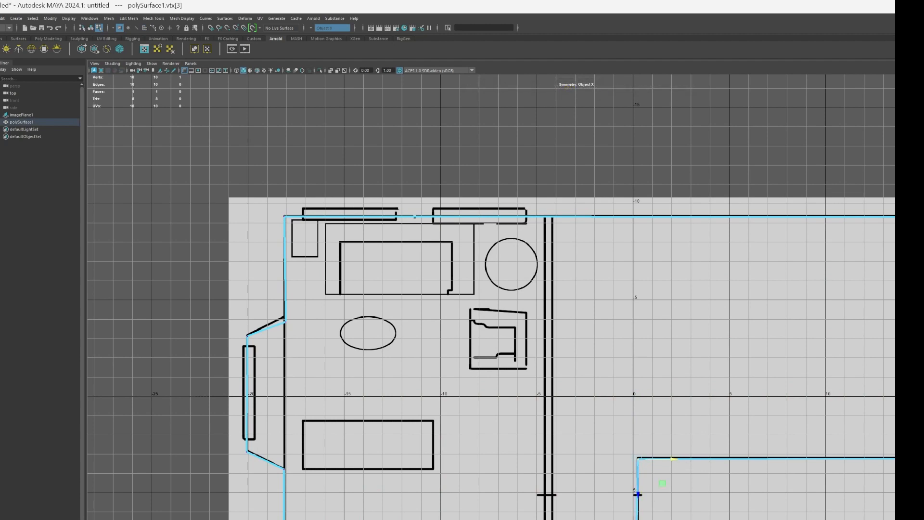
left_click(637, 519)
left_click_drag(617, 409, 655, 519)
left_click_drag(584, 443, 909, 485)
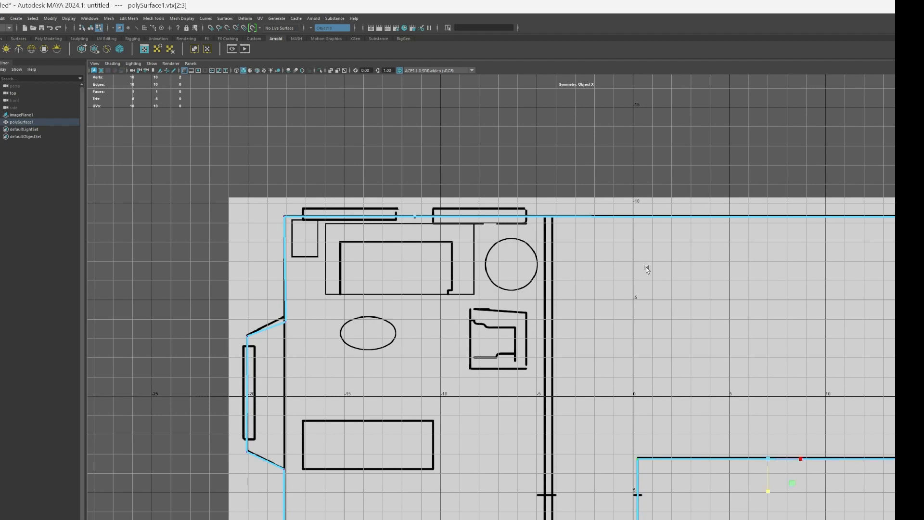
left_click_drag(203, 159, 889, 307)
left_click_drag(894, 201, 894, 202)
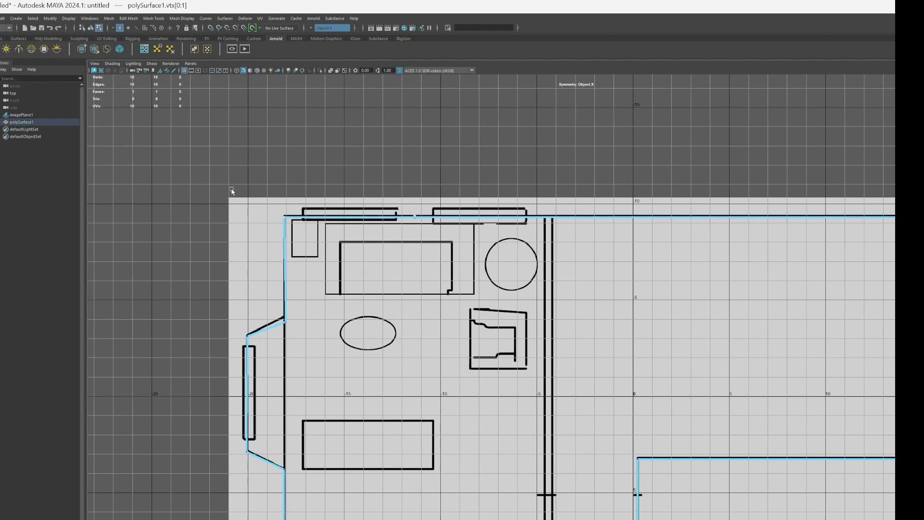
Step: Move the bay window's upper wall-side vertex onto the layout corner and align the bay's two outer vertices vertically
left_click(288, 320)
left_click_drag(288, 323, 284, 316)
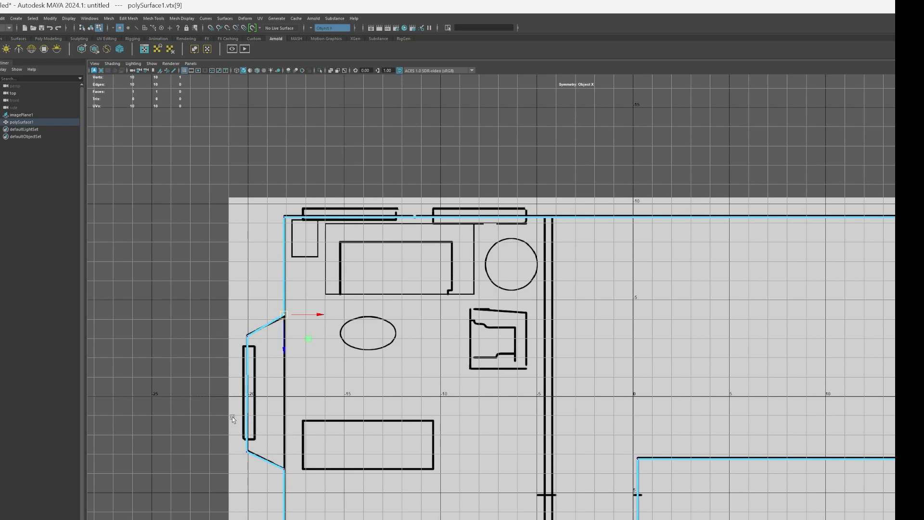
left_click_drag(226, 323, 269, 482)
key("r")
Step: Straighten the vertices along the wall beside the bay window and move the upper wall's two vertices onto the layout line
left_click_drag(259, 191, 312, 519)
key("w")
left_click_drag(254, 195, 895, 245)
left_click_drag(285, 252, 284, 253)
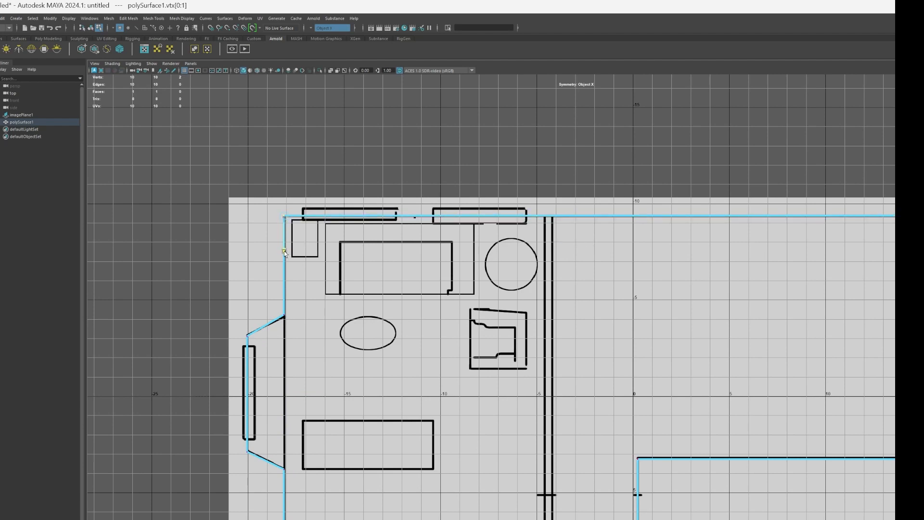
Step: Display the floor polygon shaded in the perspective view and examine how its face is oriented
left_click_drag(885, 192, 895, 198)
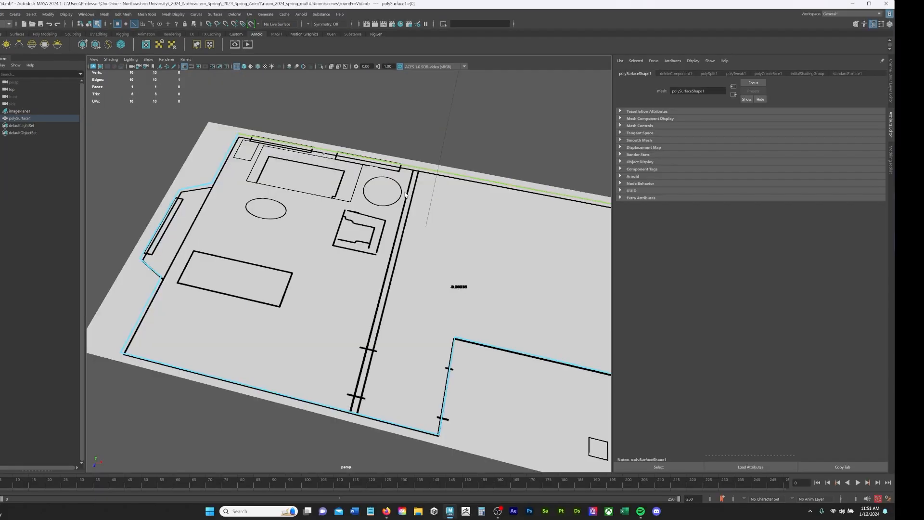
key("5")
mouse_move(466, 172)
left_mouse_down("alt")
mouse_move(460, 154)
mouse_move(466, 169)
left_mouse_up("alt")
key("4")
key("5")
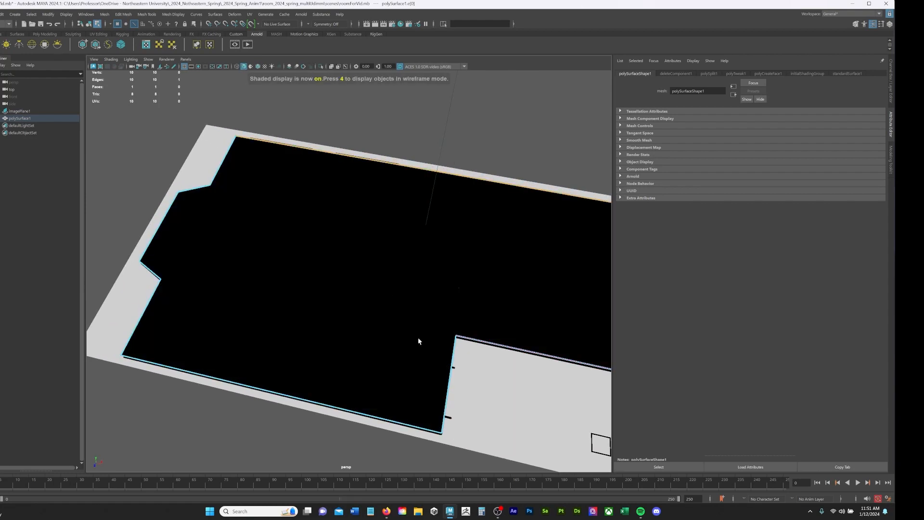
mouse_move(275, 240)
left_mouse_down("alt")
mouse_move(315, 243)
mouse_move(305, 223)
mouse_move(267, 219)
mouse_move(269, 212)
mouse_move(282, 232)
left_mouse_up("alt")
key("w")
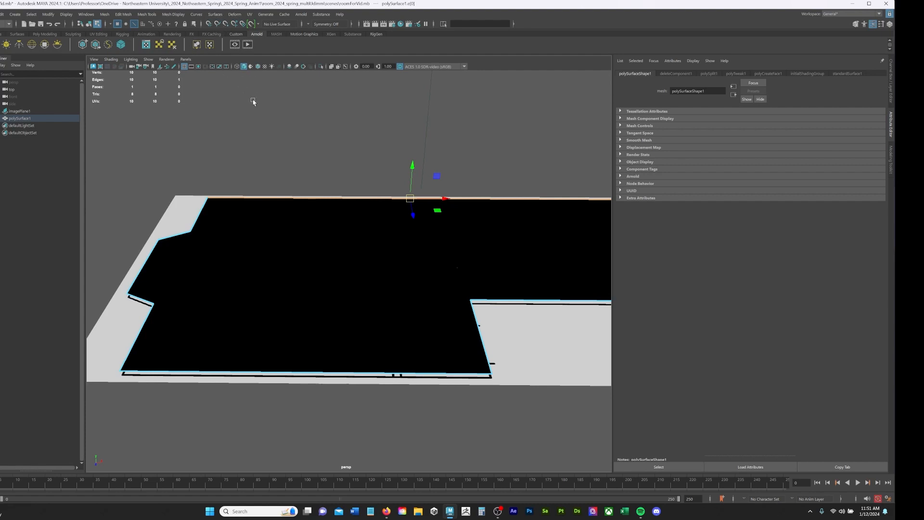
Step: Return to object selection and reverse the floor polygon's normals
key("F8")
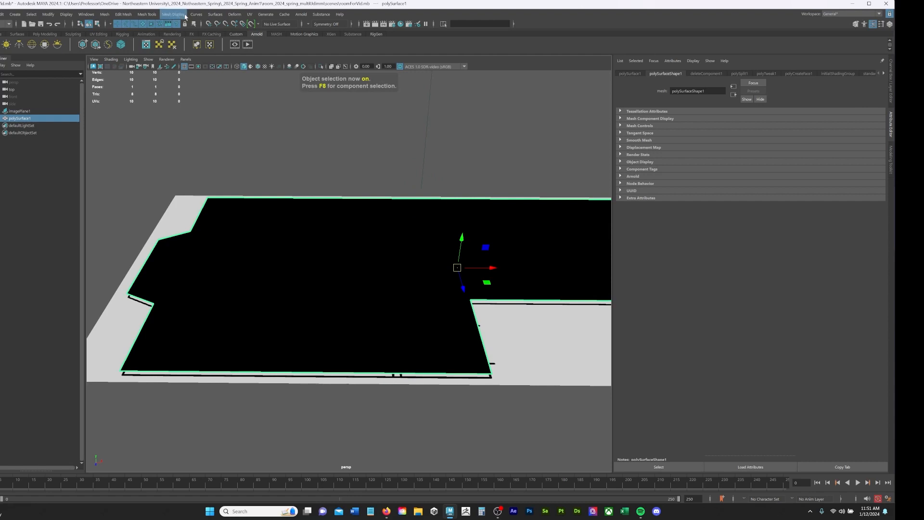
left_click(152, 14)
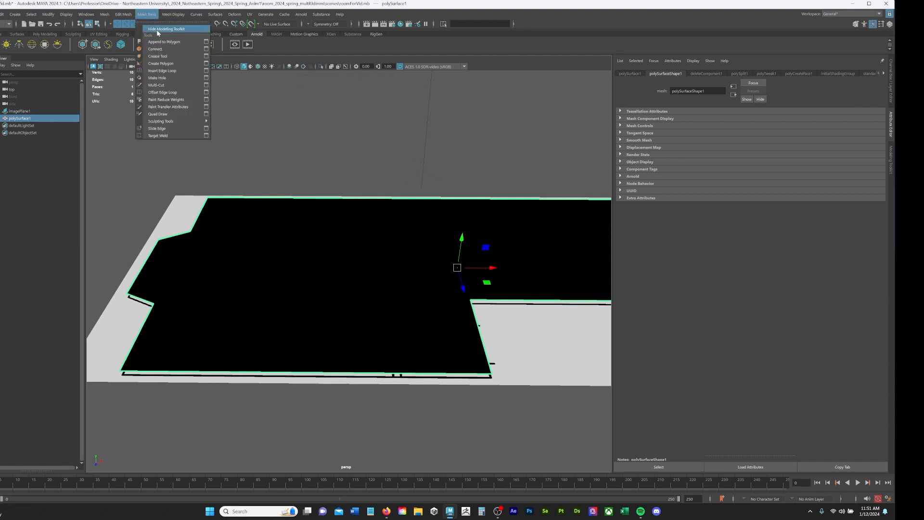
mouse_move(165, 16)
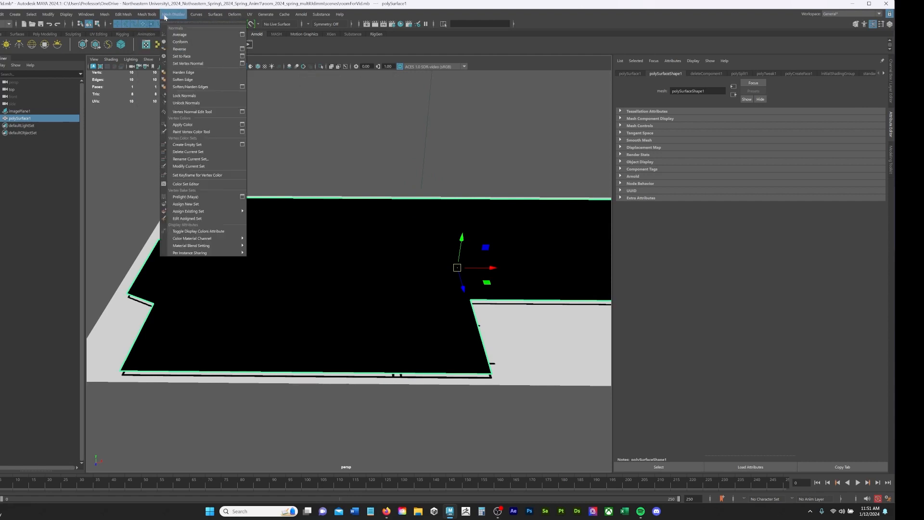
left_click(187, 50)
left_click(412, 152)
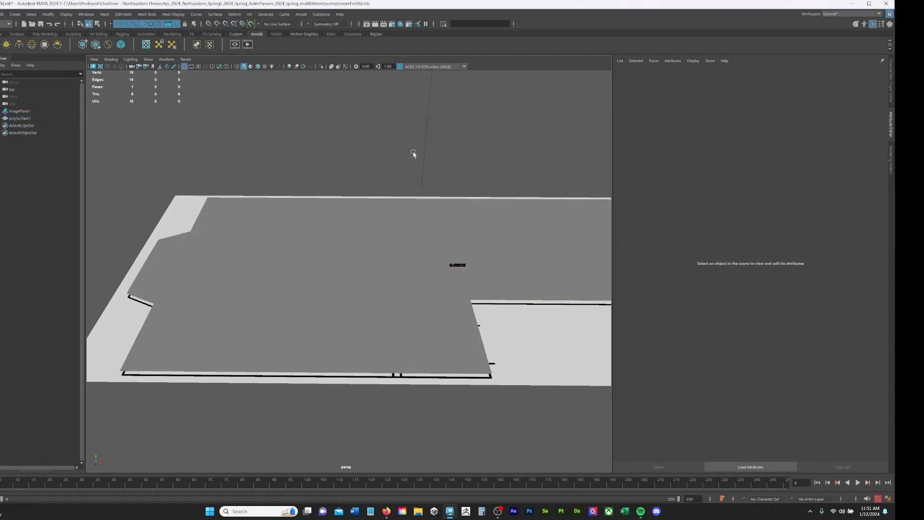
scroll(450, 238, "up", 5)
scroll(450, 239, "down", 5)
mouse_move(443, 208)
left_mouse_down("alt")
mouse_move(436, 191)
mouse_move(430, 200)
left_mouse_up("alt")
Step: Use Multi-Cut to cut the floor polygon between the bay window's two wall-side corners
left_click(388, 254)
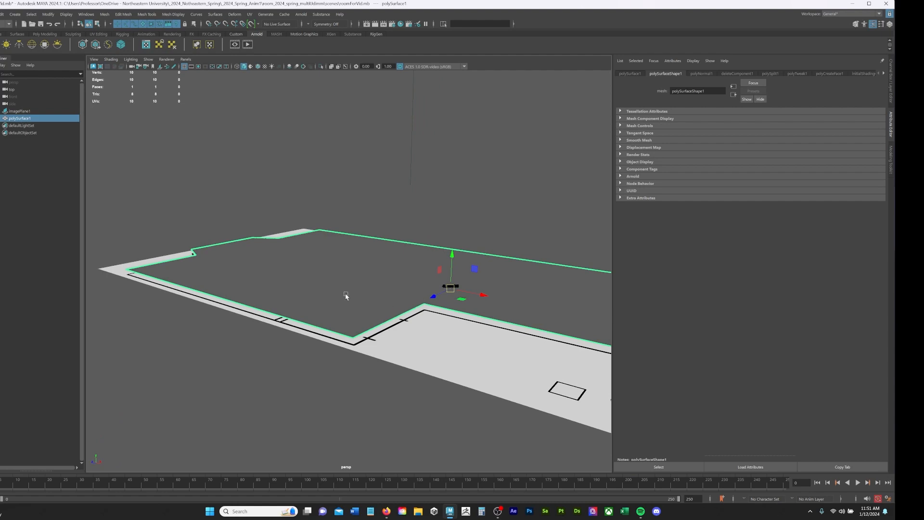
scroll(344, 295, "up", 4)
left_click_drag(355, 301, 332, 303, "alt")
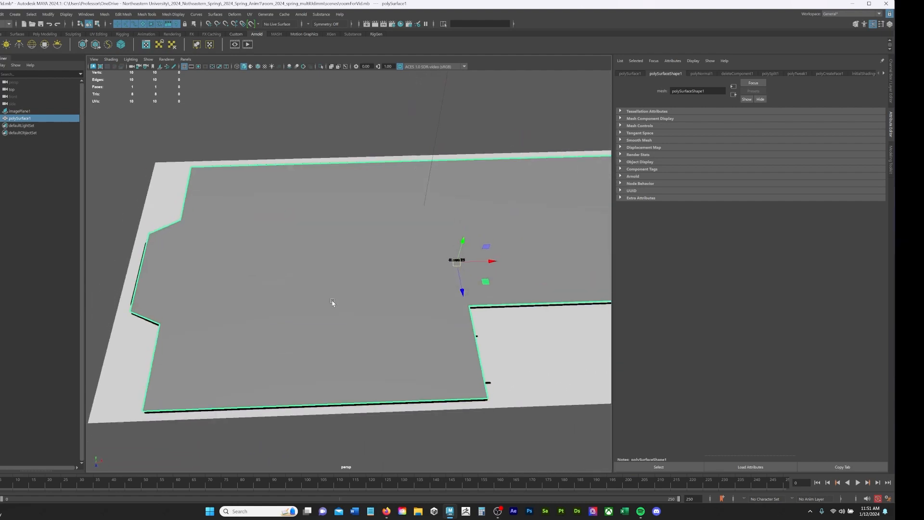
left_click(147, 14)
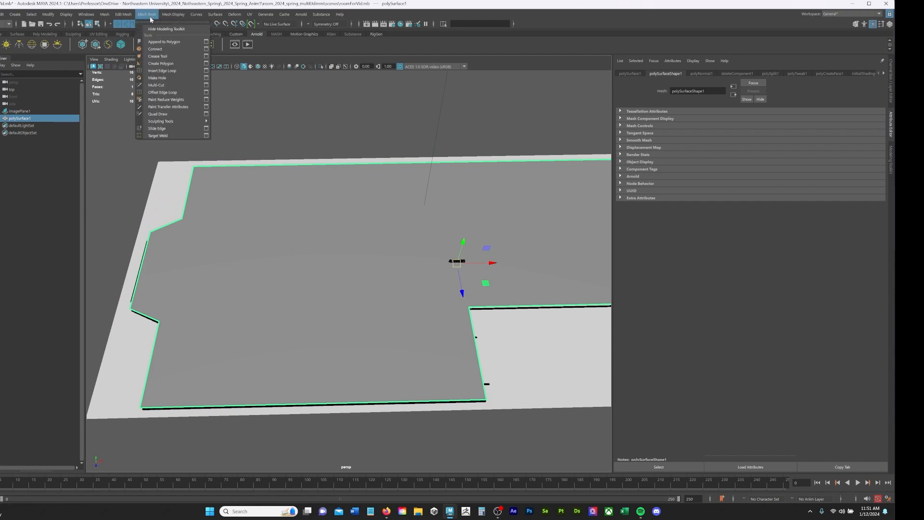
left_click(171, 77)
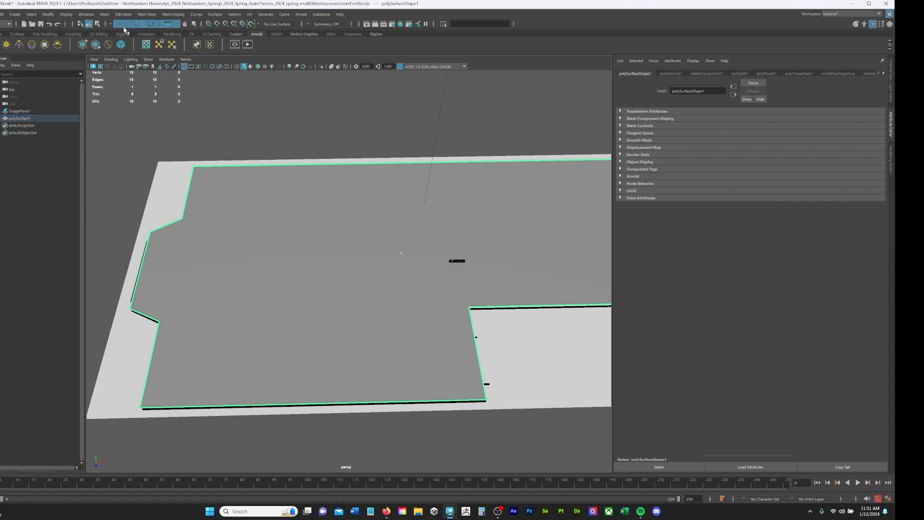
left_click(147, 14)
left_click(168, 85)
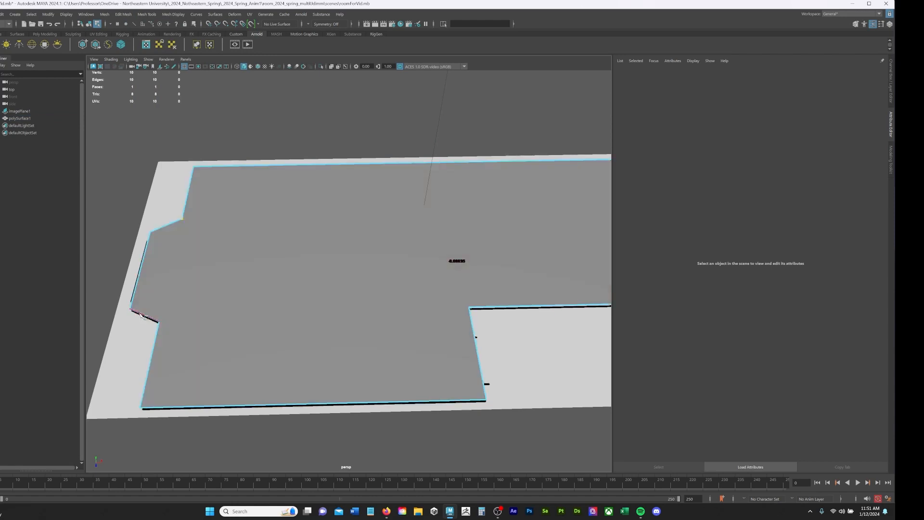
left_click(157, 320)
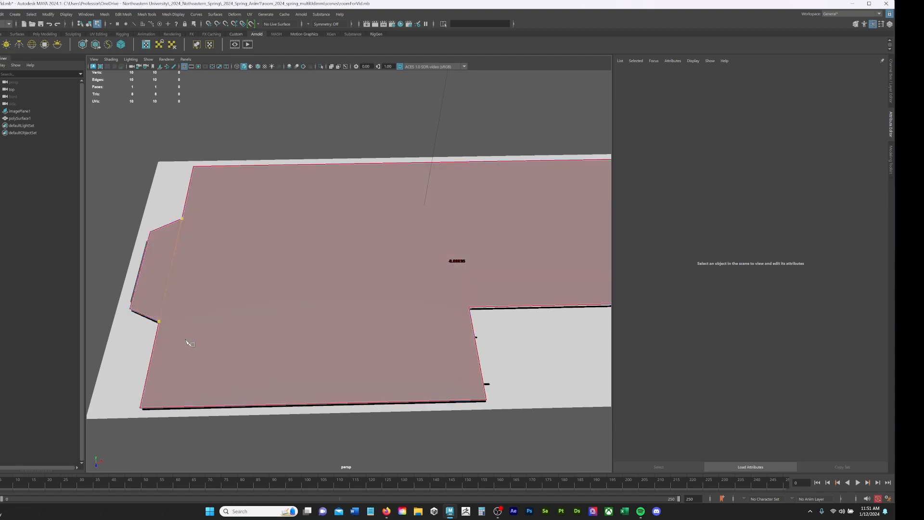
key("Return")
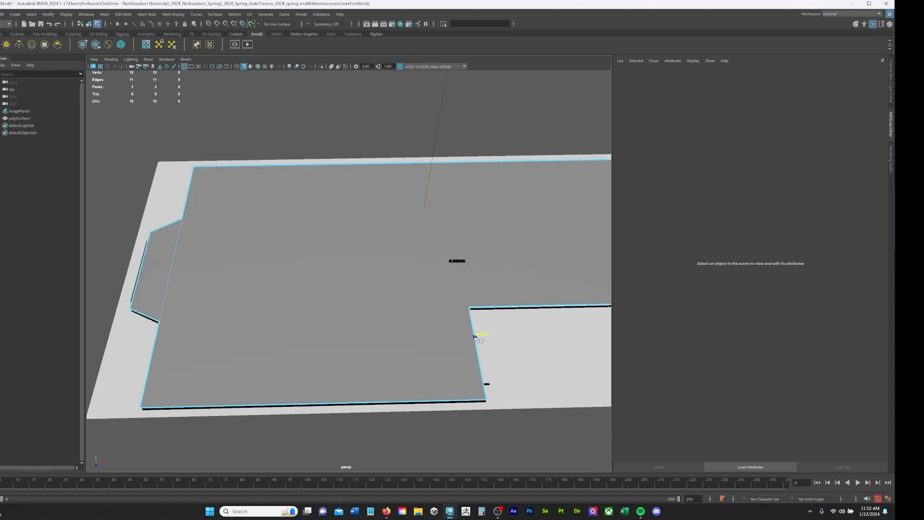
Step: Cut the floor from its inner corner to the bay window's lower wall-side corner and from the inner corner to the upper wall
left_click(469, 307)
left_click(159, 321)
key("Return")
left_click(444, 162)
scroll(457, 250, "down", 3)
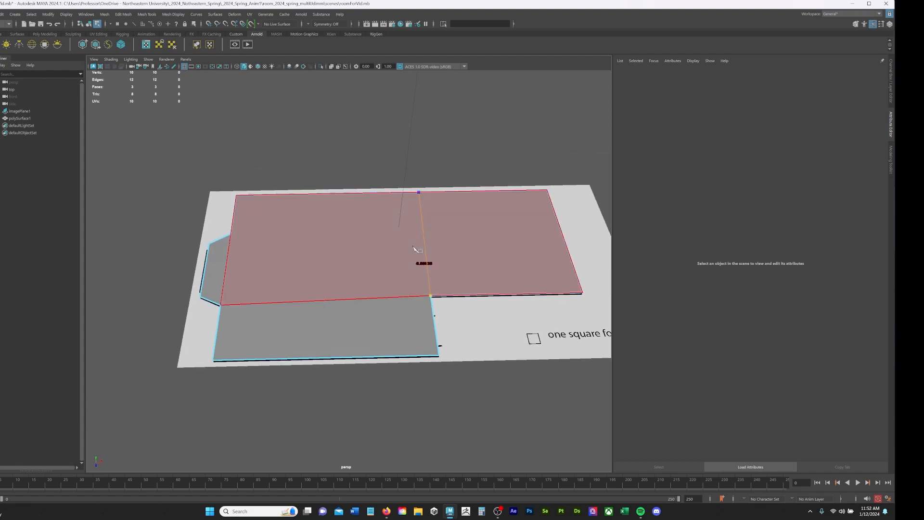
key("Return")
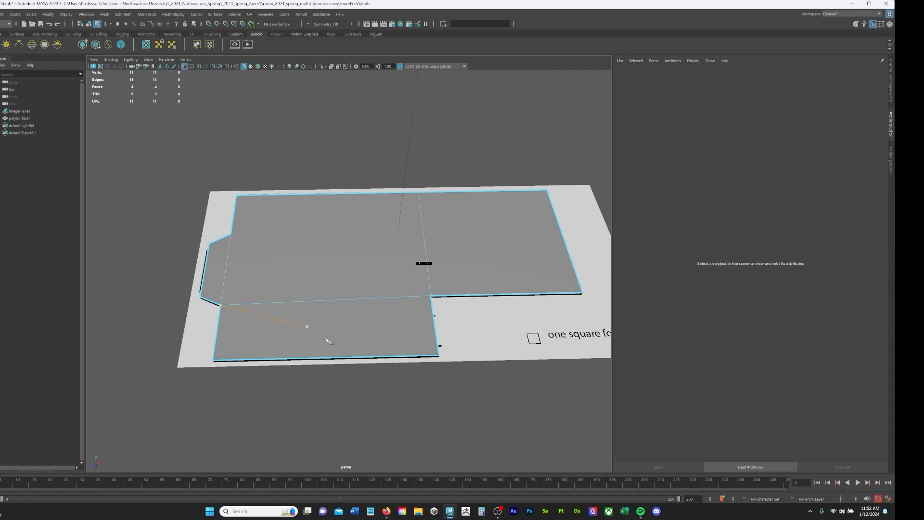
Step: In the top view with wireframe display, cut the floor from upper to lower wall along the partition line nearer the bay window
left_click_drag(465, 421, 440, 408, "alt")
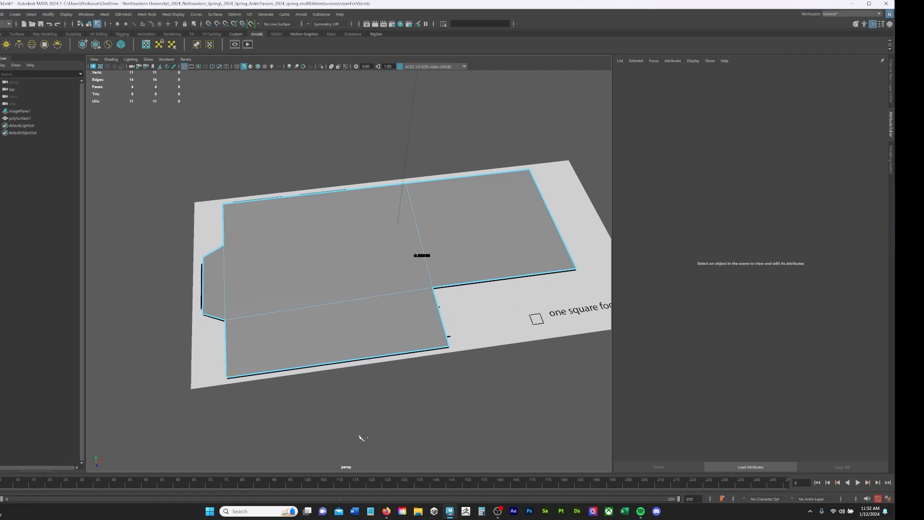
left_click_drag(360, 438, 268, 354, "alt")
key("space")
key("space")
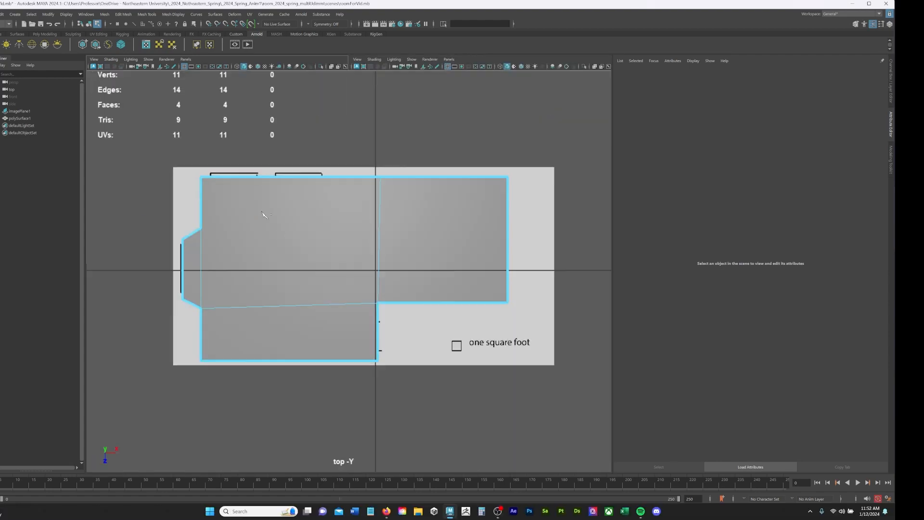
key("4")
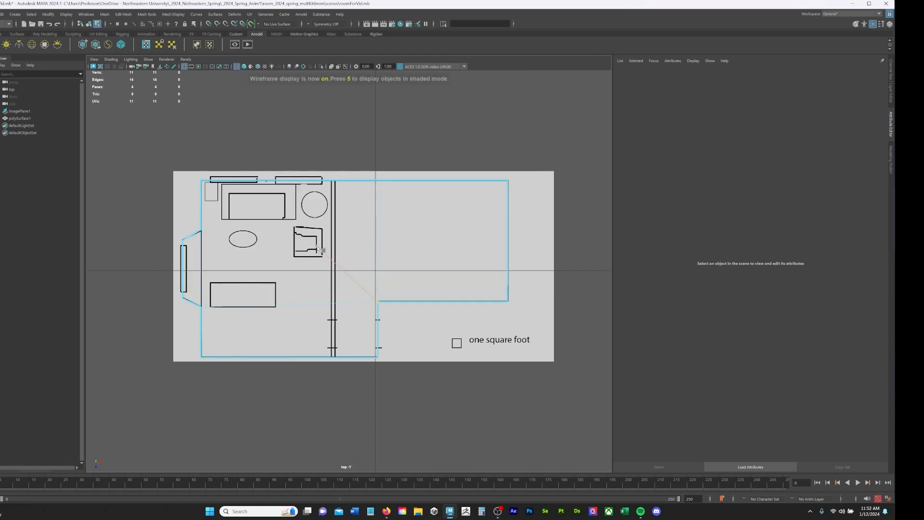
scroll(350, 238, "up", 2)
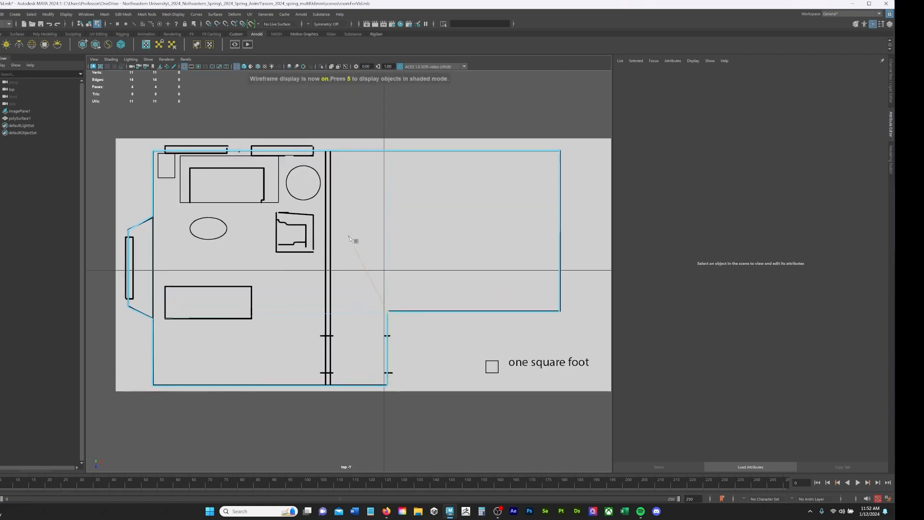
scroll(347, 233, "up", 3)
scroll(332, 216, "up", 2)
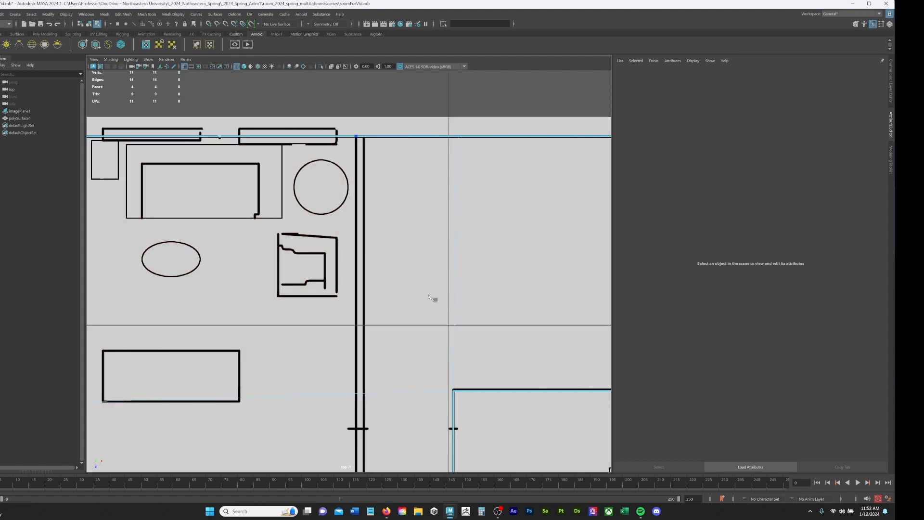
middle_click_drag(433, 299, 437, 128, "alt")
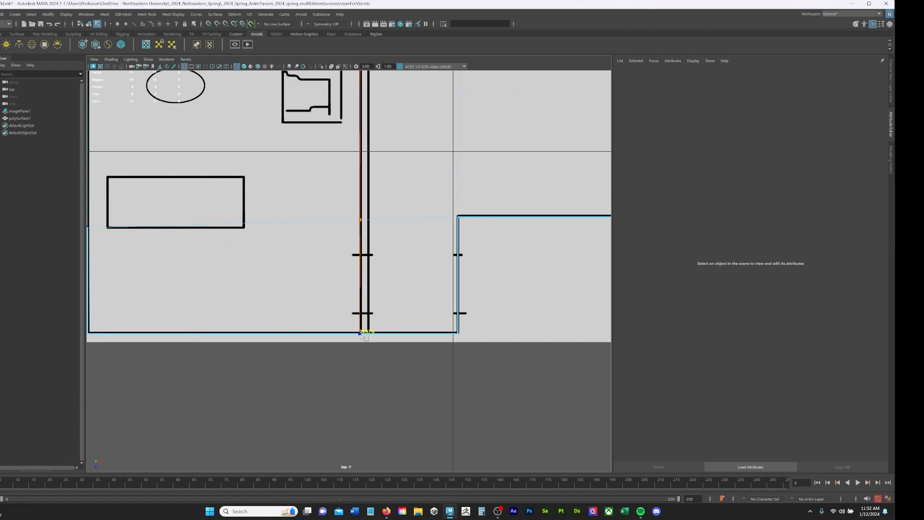
left_click(360, 332)
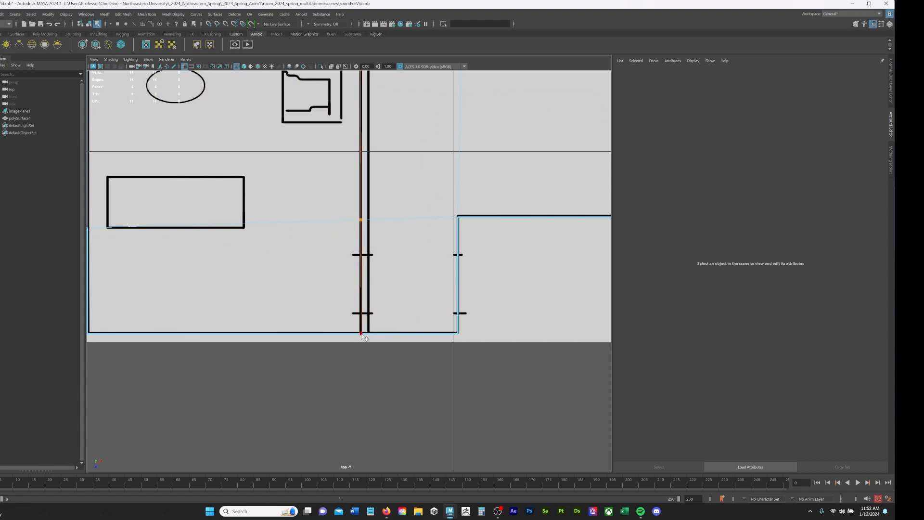
key("Return")
Step: Cut the floor along the partition's second line, farther from the bay window, up to the upper wall
middle_click_drag(423, 145, 455, 377, "alt")
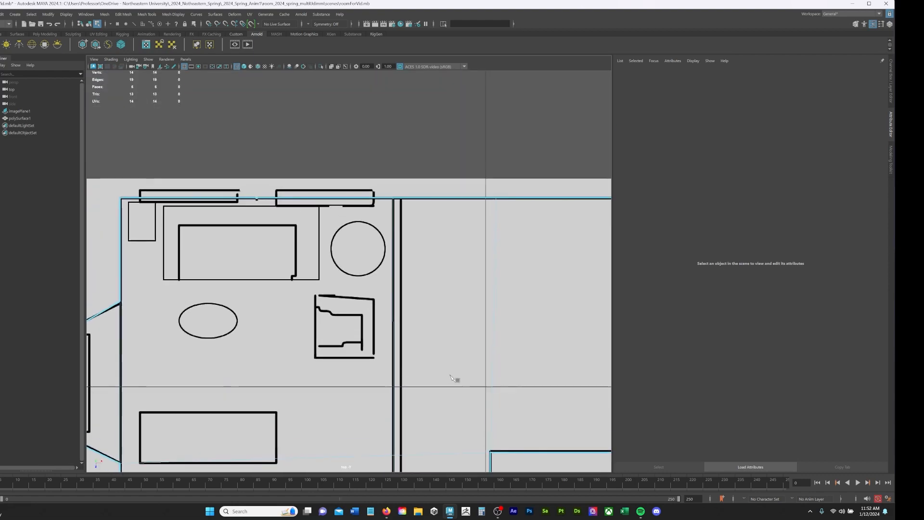
left_click(402, 200)
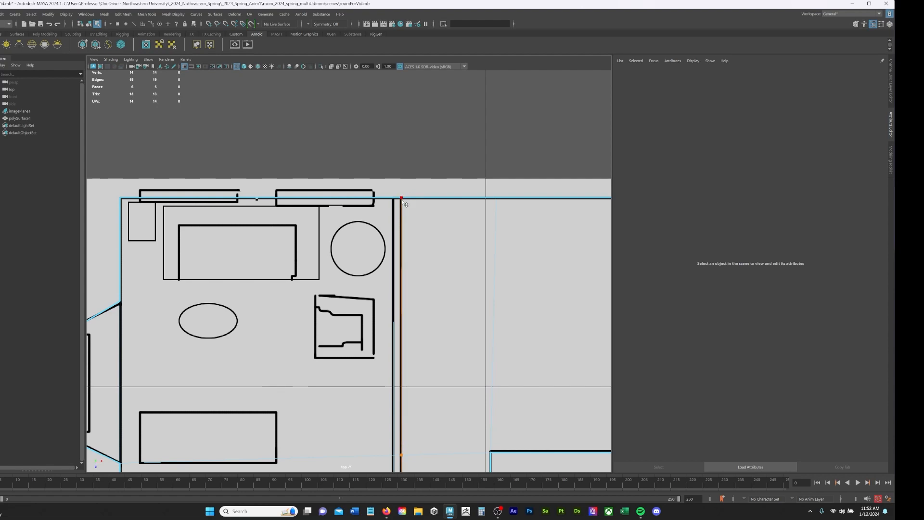
key("Return")
scroll(466, 332, "down", 5)
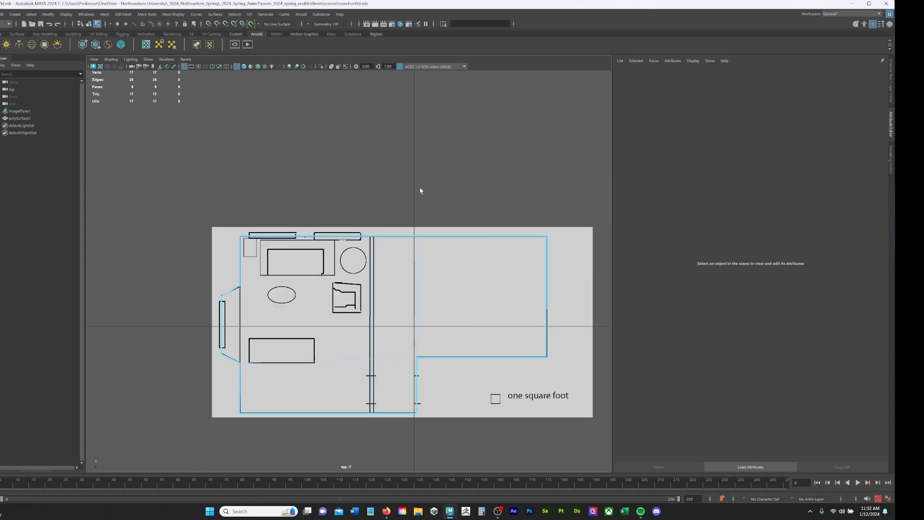
Step: Switch to edge selection and select all outer border edges of the floor polygon
middle_click_drag(420, 191, 372, 156, "alt")
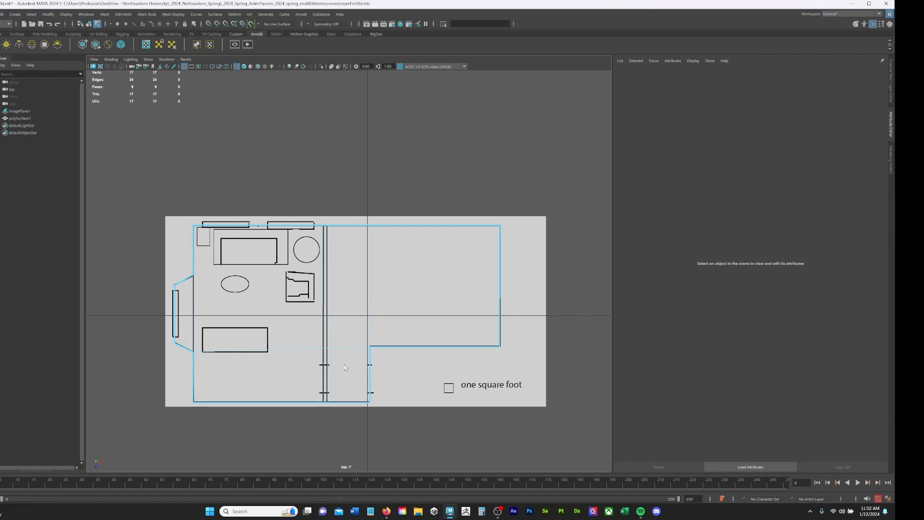
key("F10")
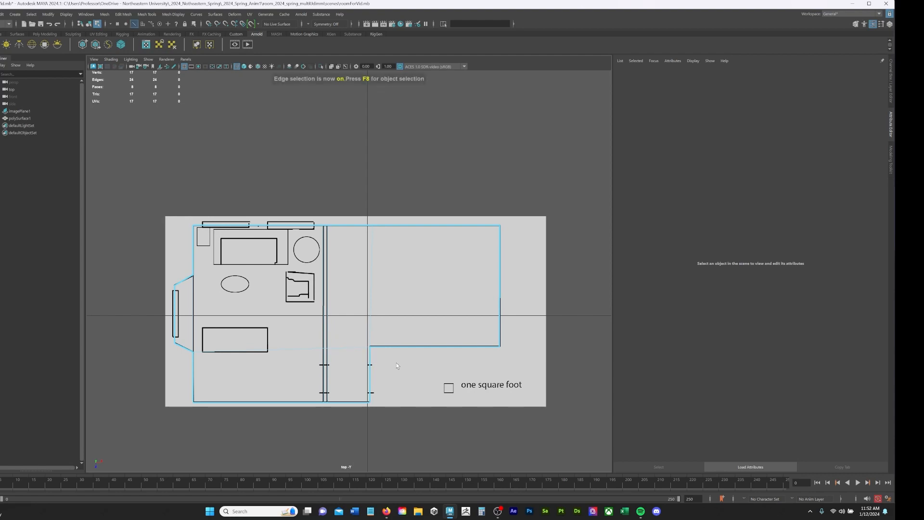
left_click(396, 349)
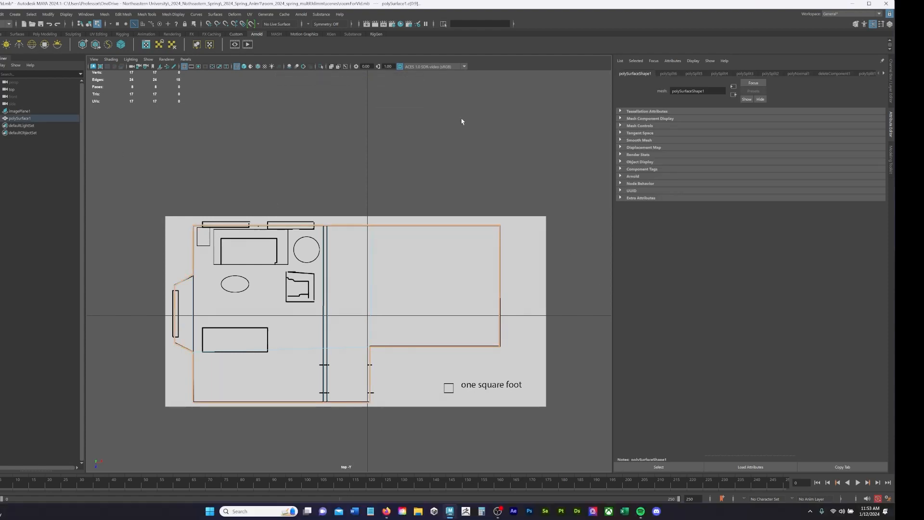
Step: Show the four-view layout and enlarge the perspective view, framing the whole floor in it
key("space")
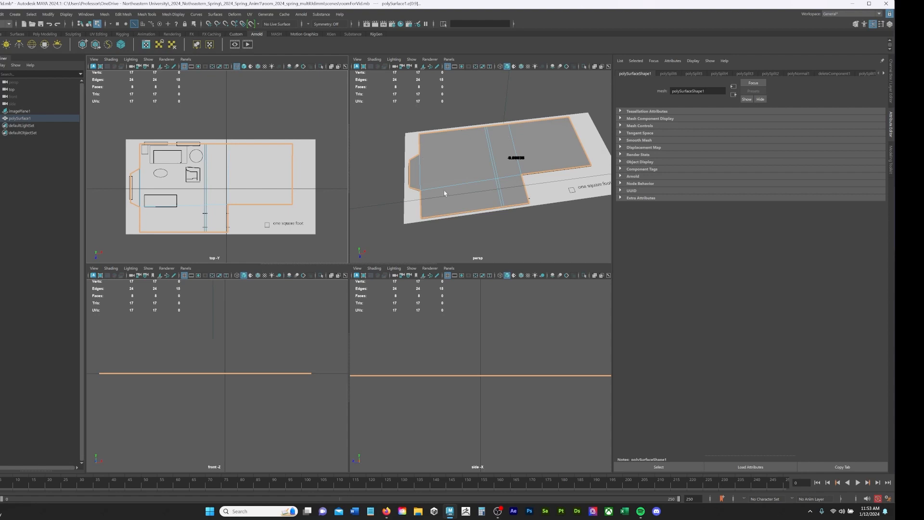
mouse_move(466, 183)
left_mouse_down("alt")
mouse_move(478, 180)
mouse_move(462, 192)
mouse_move(467, 186)
left_mouse_up("alt")
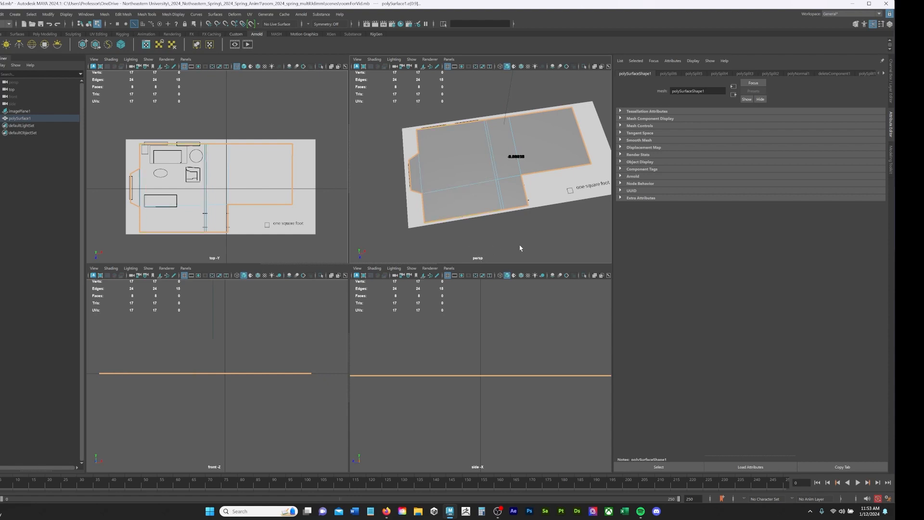
mouse_move(520, 247)
left_mouse_down("alt")
mouse_move(501, 244)
mouse_move(515, 245)
left_mouse_up("alt")
middle_click_drag(506, 249, 477, 252, "alt")
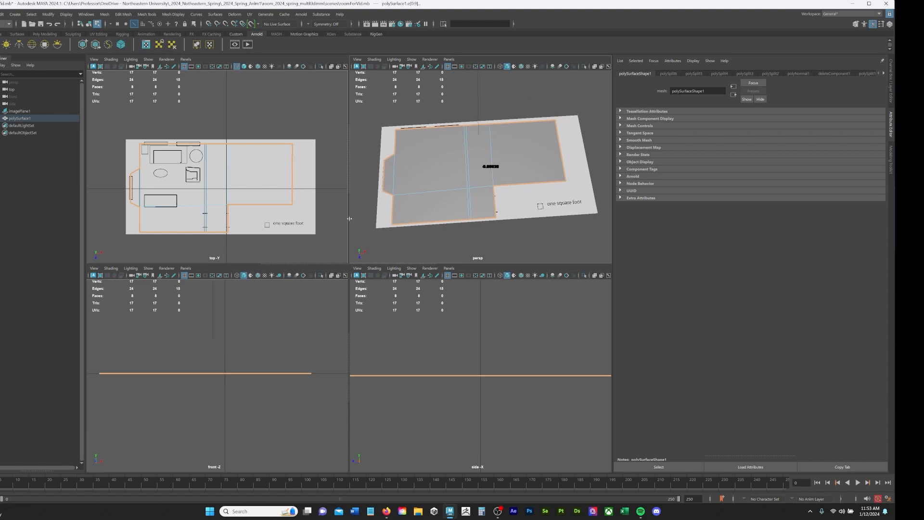
left_click_drag(347, 218, 293, 219)
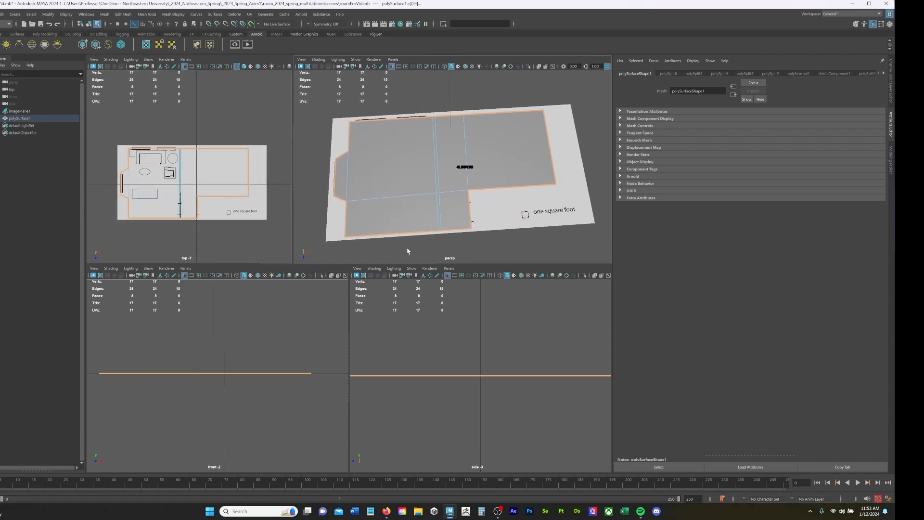
left_click_drag(396, 265, 405, 314)
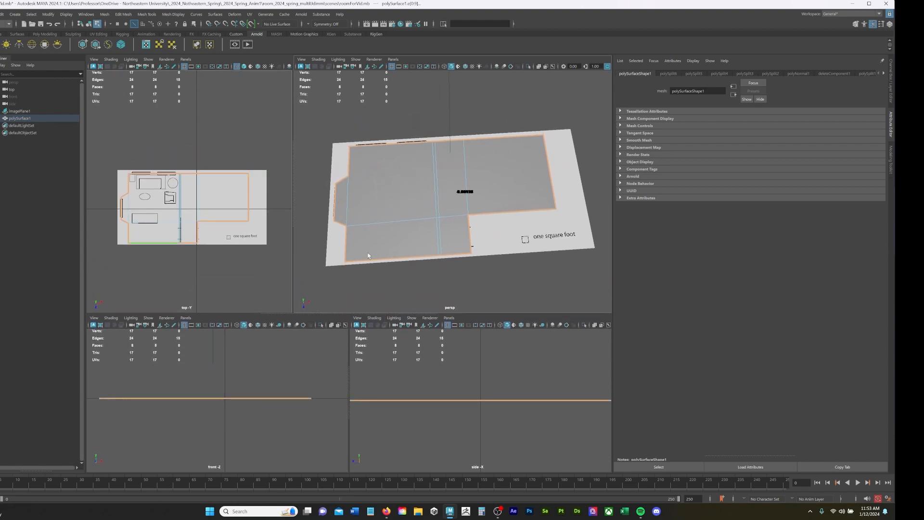
Step: Set the linear working unit to inch in the application settings and save the preferences
left_click(86, 14)
mouse_move(118, 98)
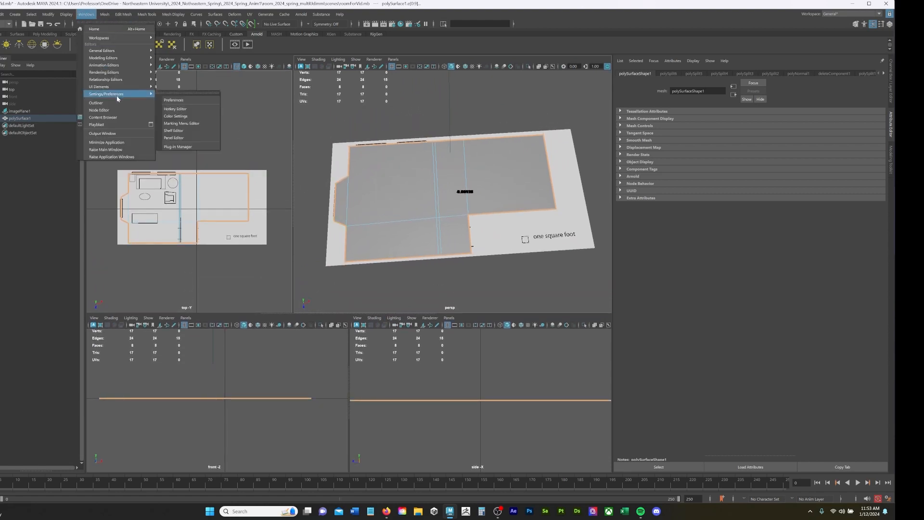
left_click(173, 100)
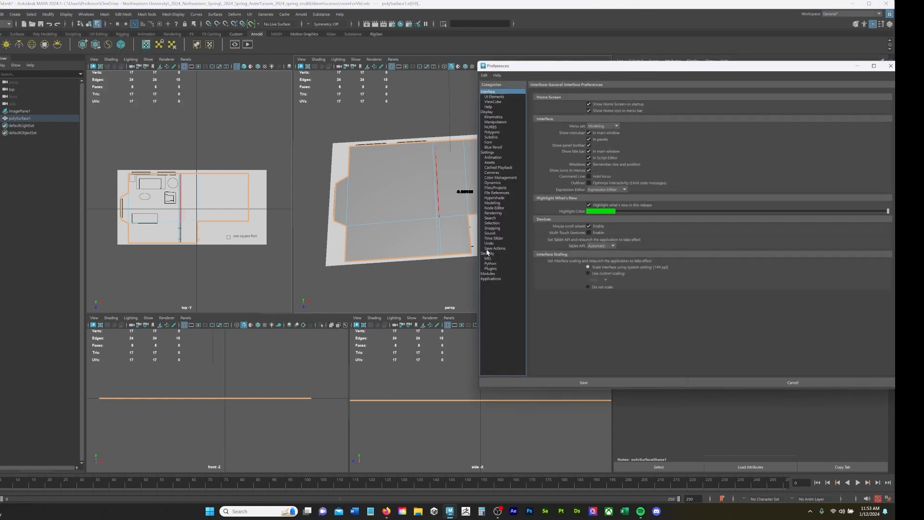
left_click(487, 153)
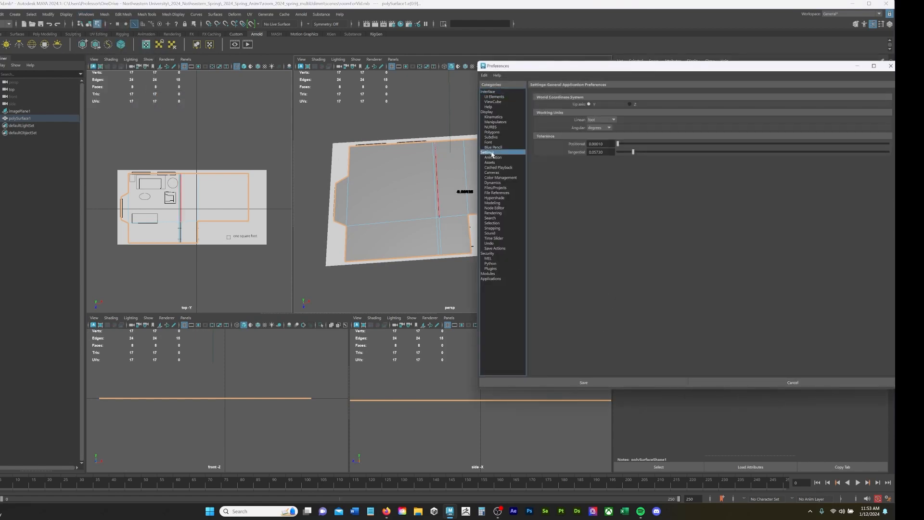
left_click(604, 120)
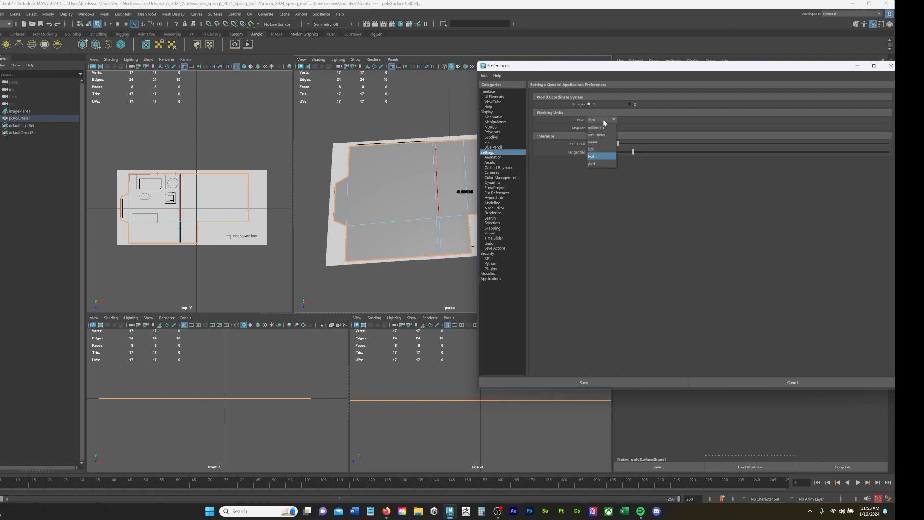
left_click(597, 145)
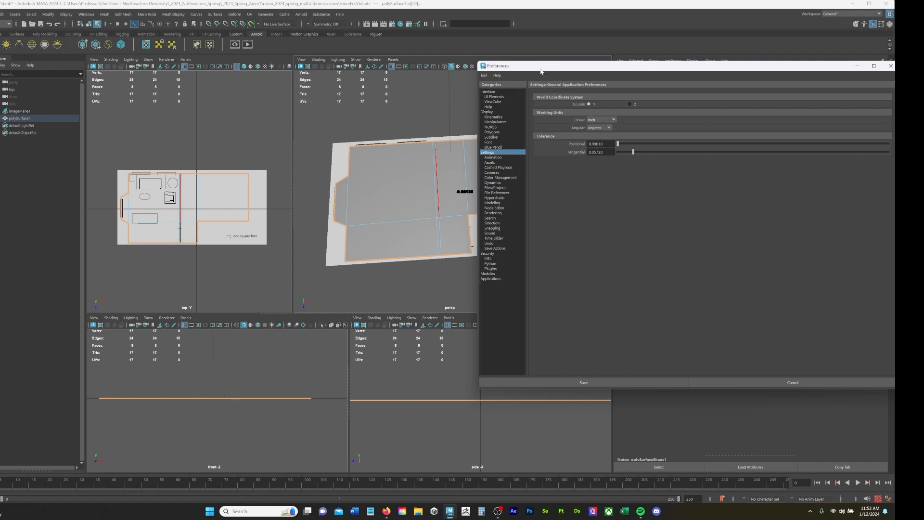
left_click_drag(540, 71, 652, 100)
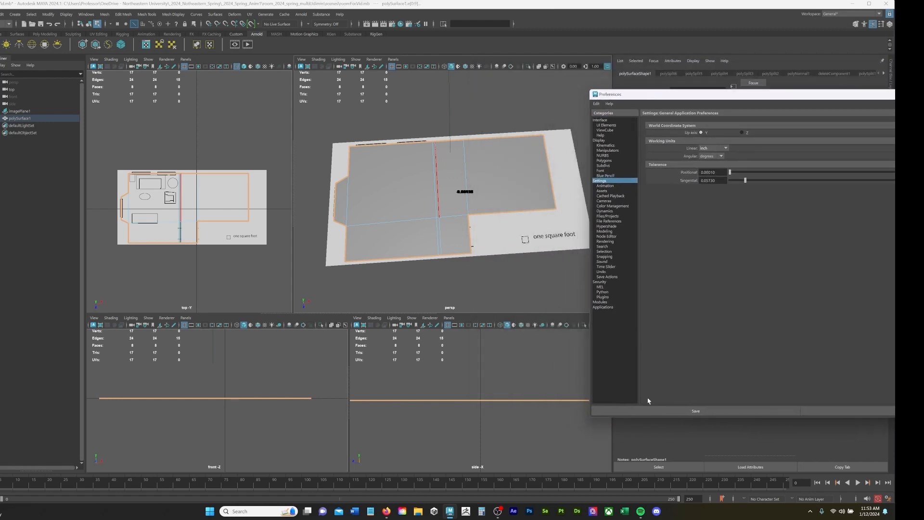
left_click(652, 410)
Step: Widen the top view so it takes up most of the upper row beside the perspective view
scroll(234, 226, "up", 8)
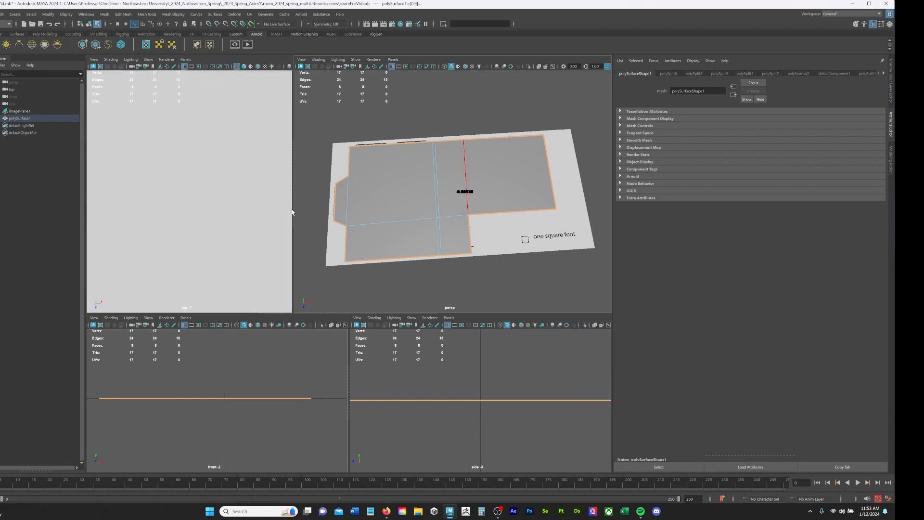
left_click_drag(293, 211, 532, 211)
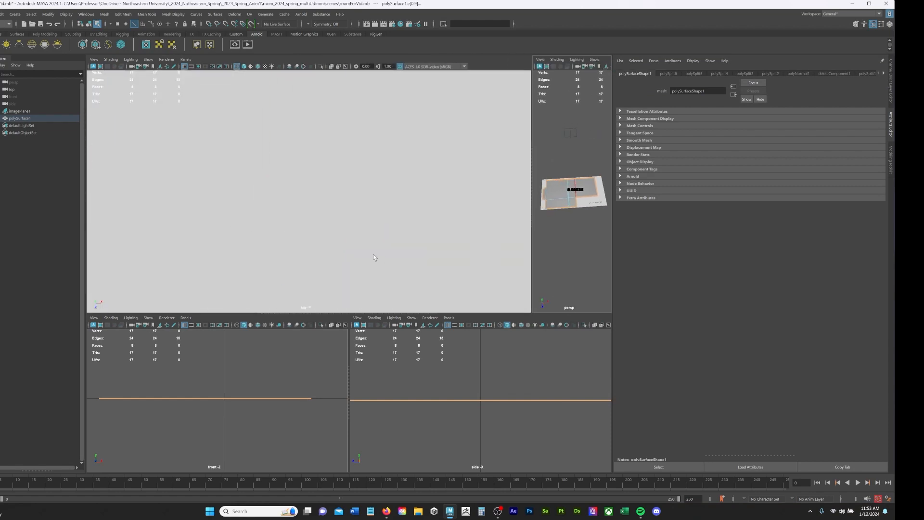
scroll(370, 255, "down", 4)
scroll(257, 363, "up", 12)
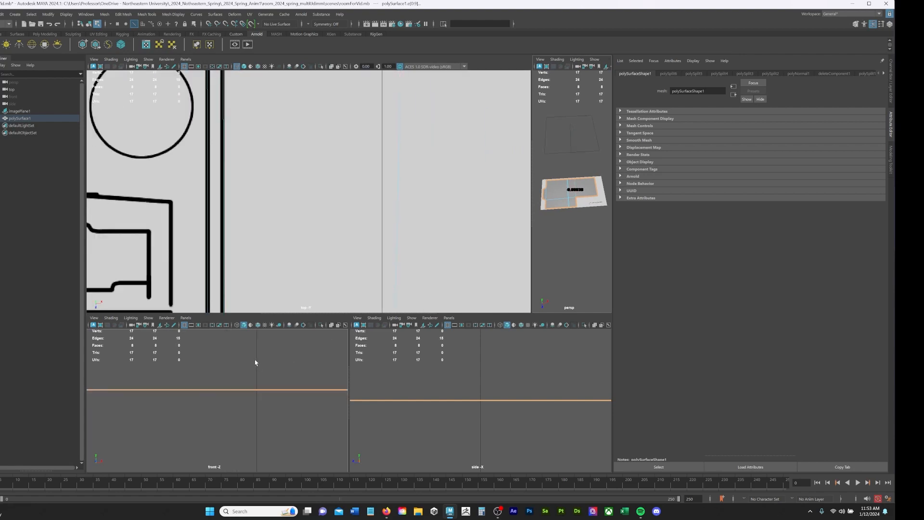
scroll(254, 354, "down", 8)
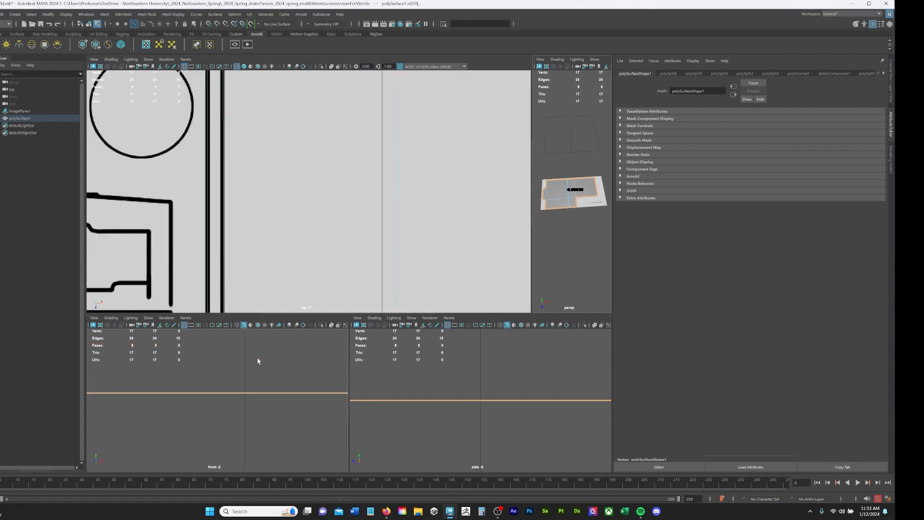
scroll(254, 358, "up", 4)
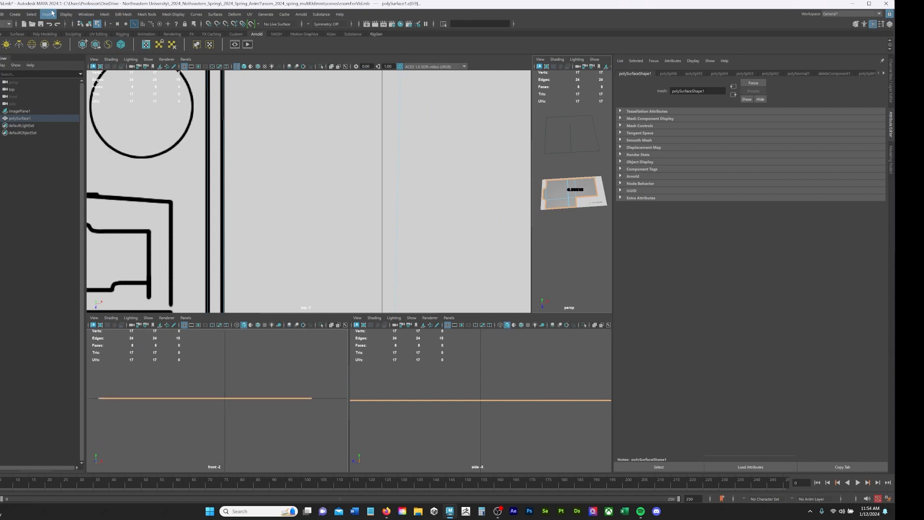
Step: Open the grid options, check the grid's length and width setting, and close the dialog
left_click(66, 14)
mouse_move(158, 55)
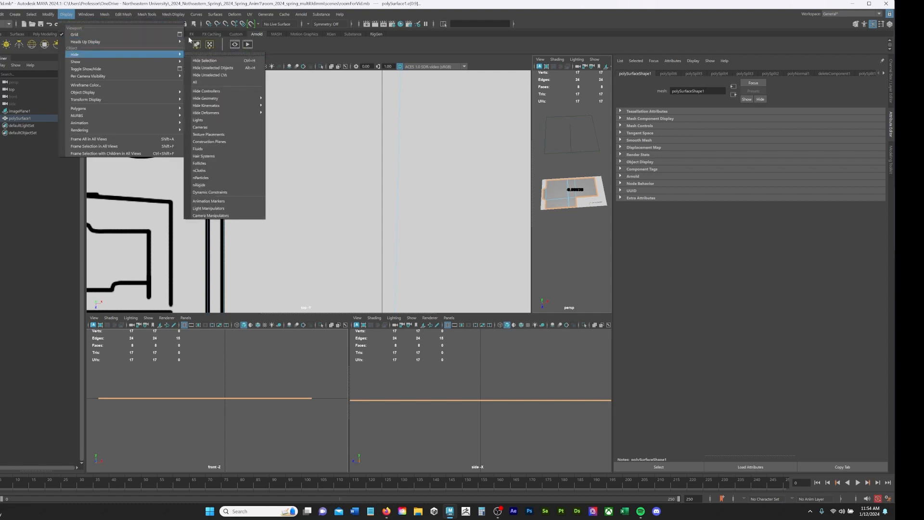
left_click(179, 35)
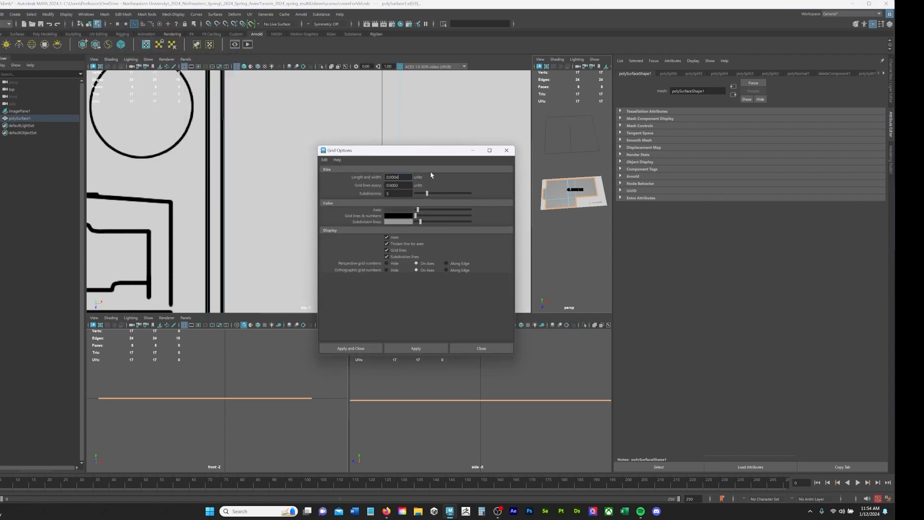
left_click_drag(410, 180, 381, 175)
left_click(481, 348)
Step: Examine the floor outline against the whole room layout and its one-square-foot reference in the top view
scroll(303, 155, "down", 5)
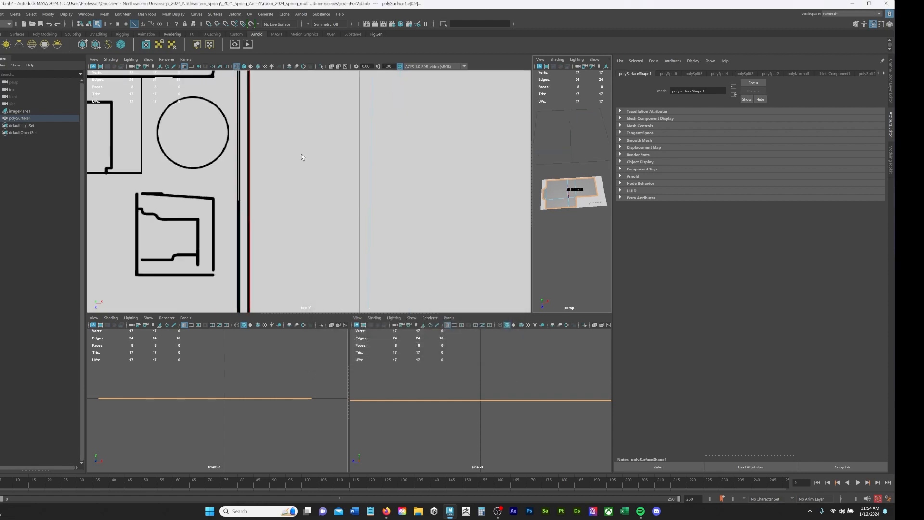
middle_click_drag(308, 158, 341, 114, "alt")
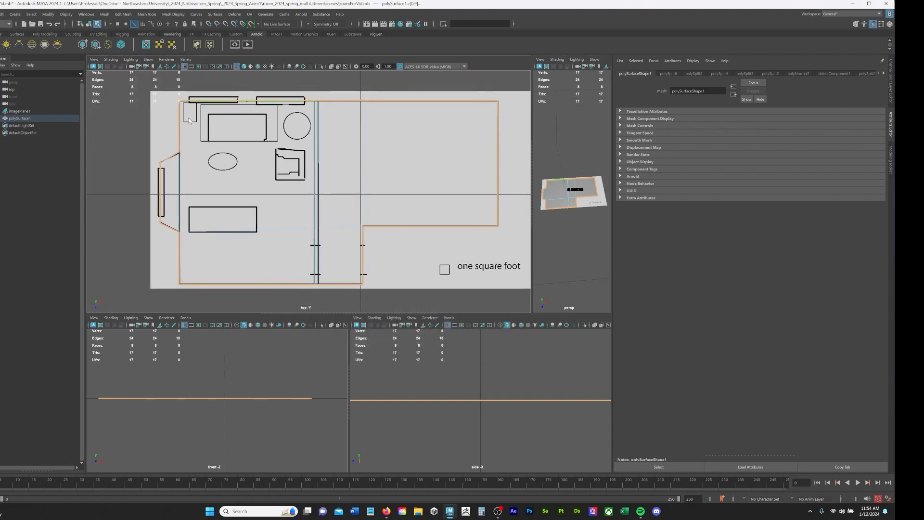
scroll(404, 266, "down", 4)
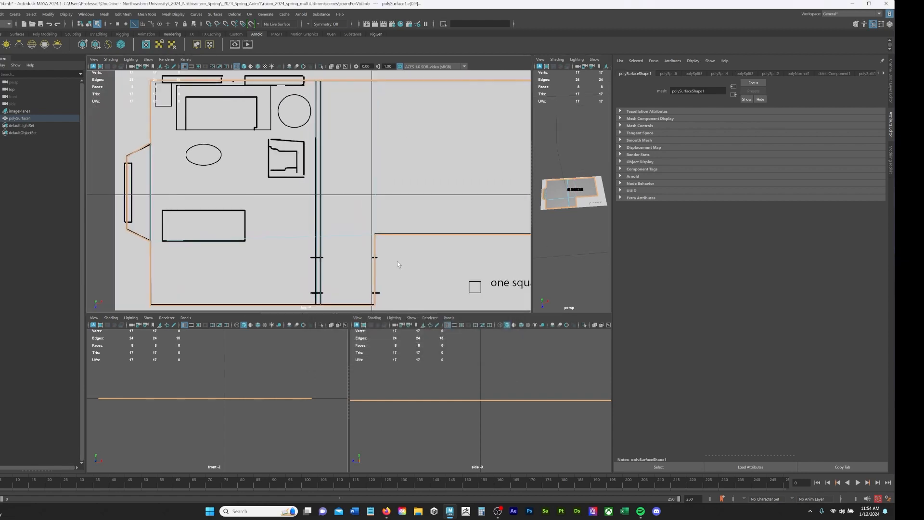
scroll(411, 221, "down", 5)
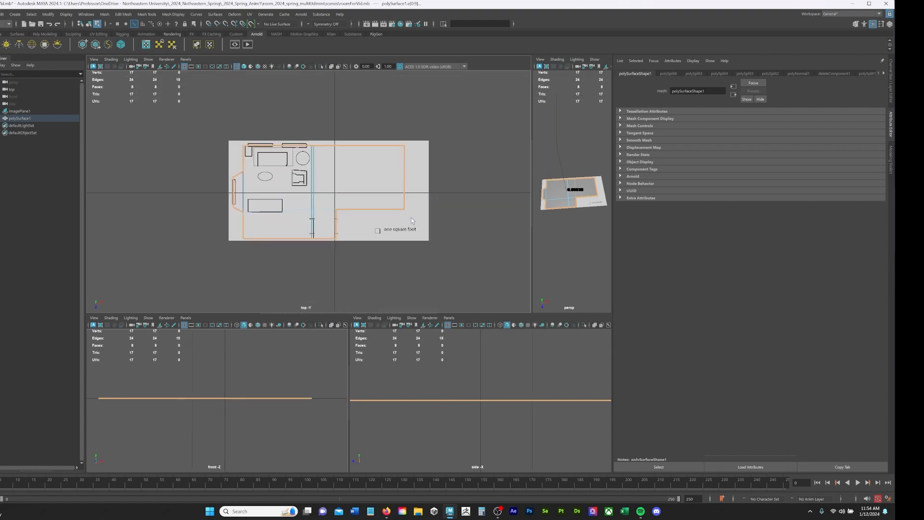
scroll(412, 221, "down", 2)
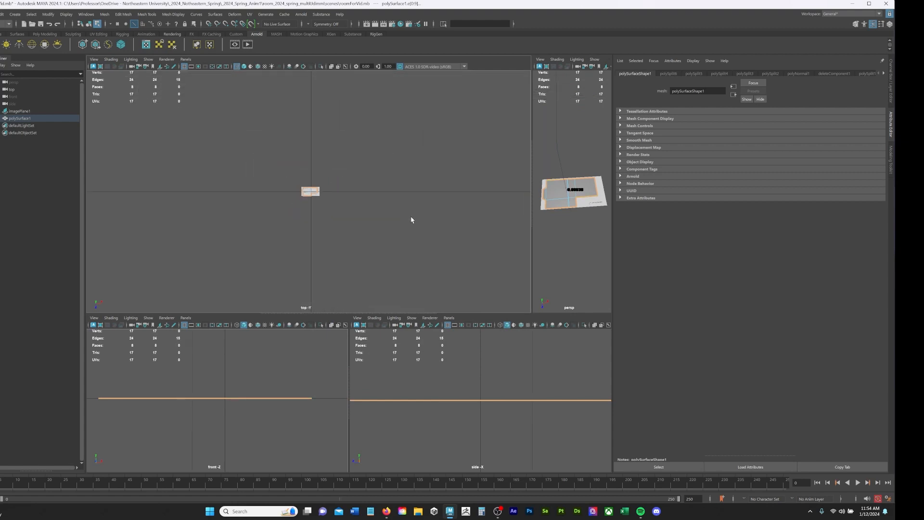
scroll(413, 218, "up", 8)
scroll(414, 212, "up", 6)
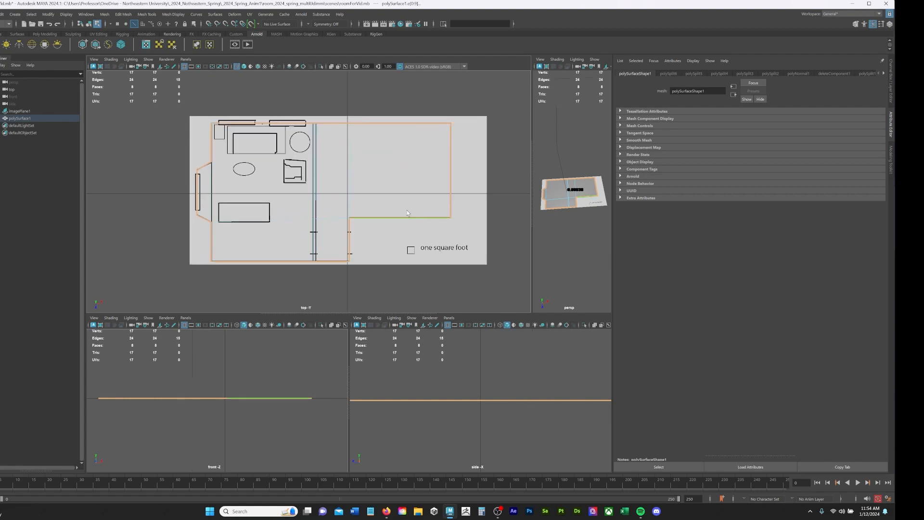
middle_click_drag(413, 209, 412, 207, "alt")
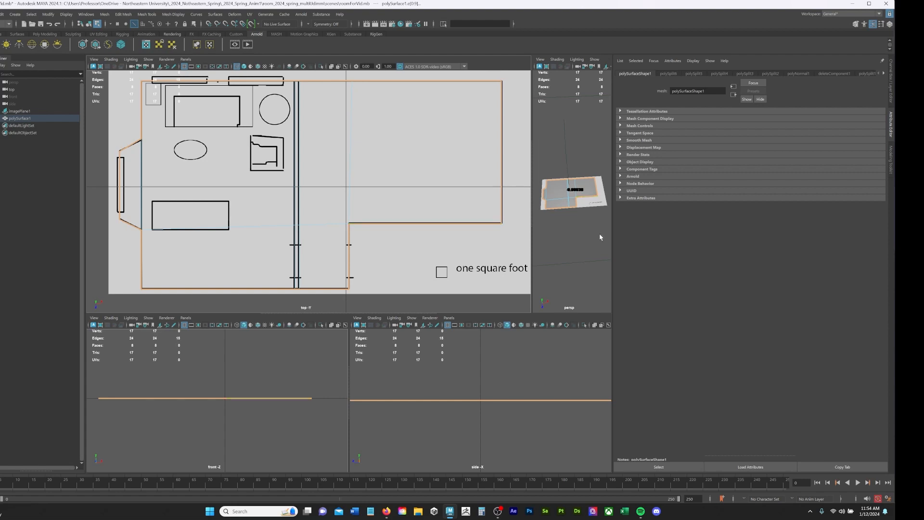
Step: Enlarge the perspective view, switch to face selection and select all faces of the floor polygon
key("space")
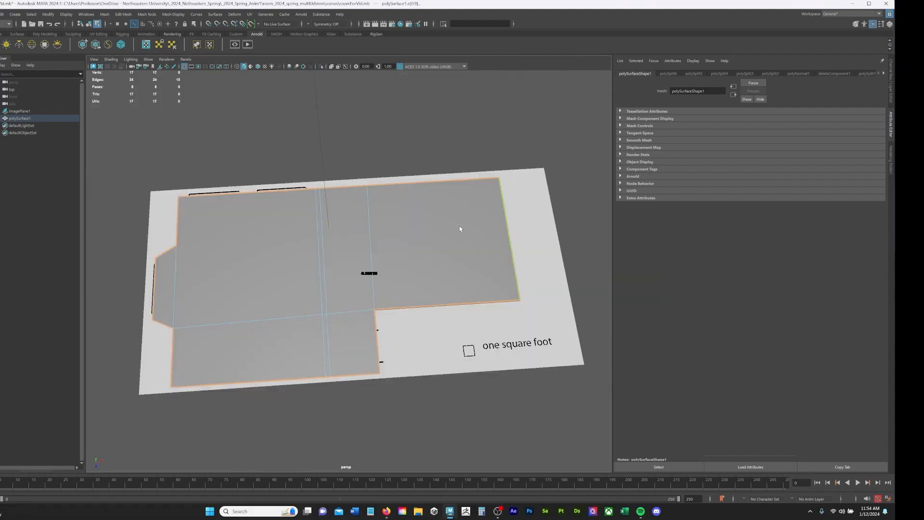
scroll(409, 215, "up", 3)
scroll(493, 231, "up", 3)
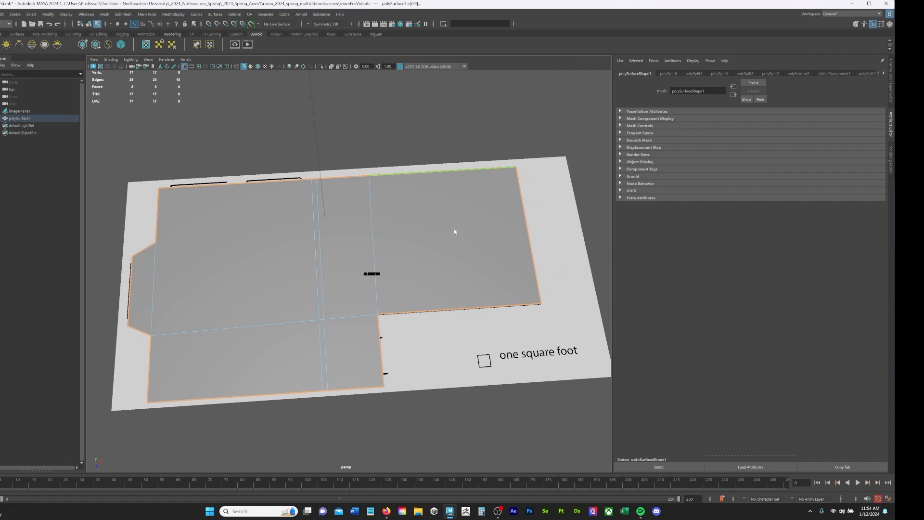
key("F11")
left_click_drag(210, 212, 468, 292)
left_click_drag(209, 356, 374, 370, "shift")
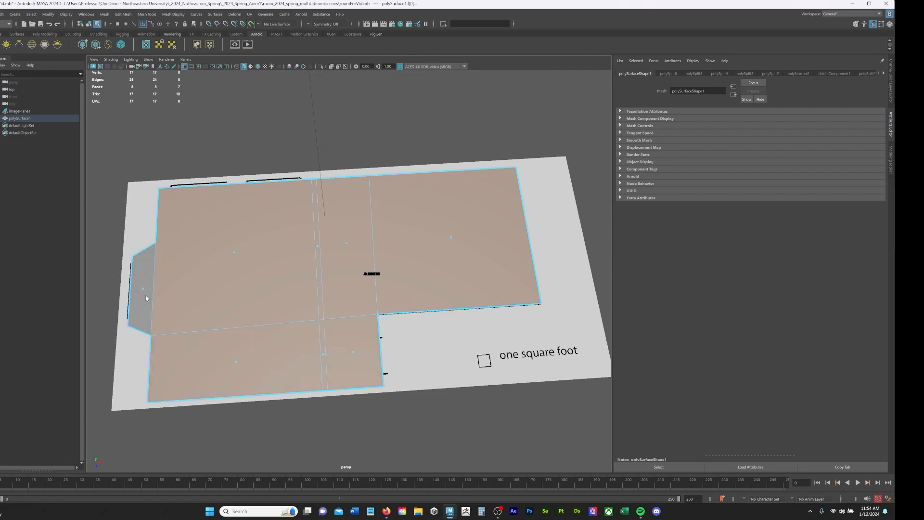
Step: Extrude all the floor faces, try raising them into a thick slab, and undo the raise
key("ctrl+e")
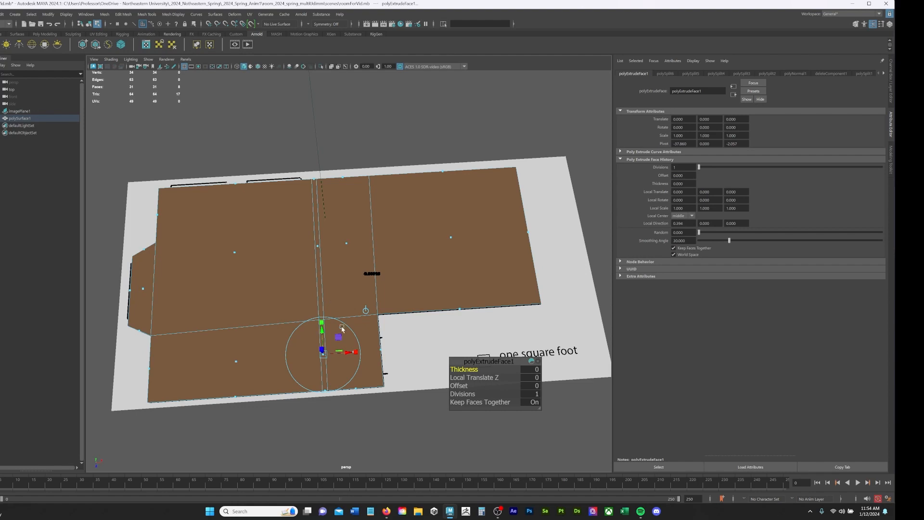
key("w")
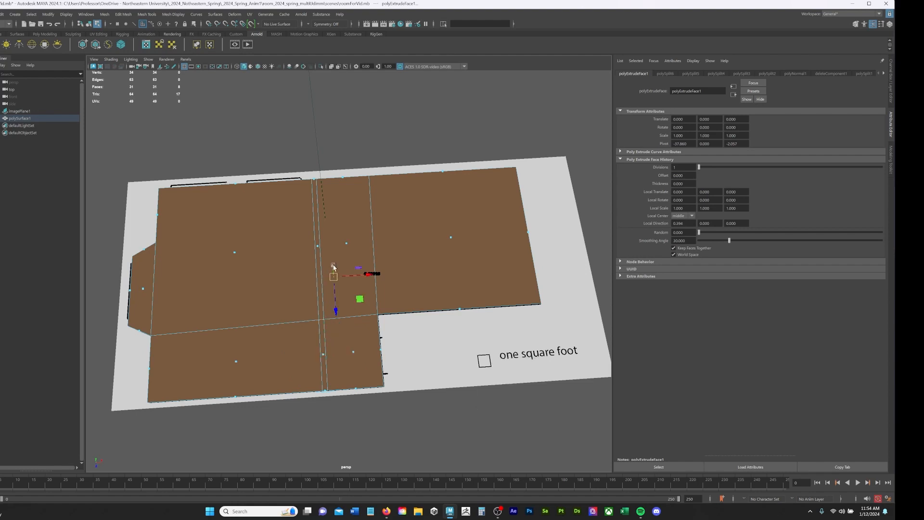
left_click_drag(333, 266, 305, 265)
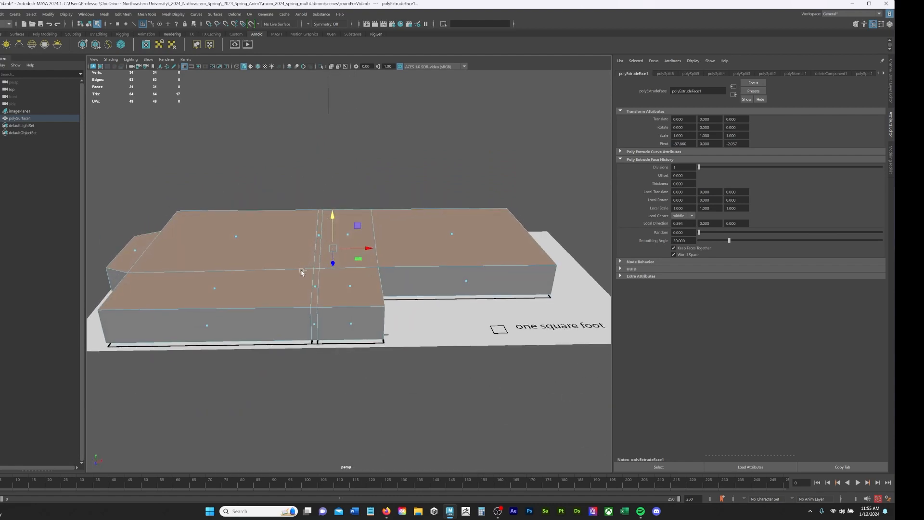
key("ctrl+z")
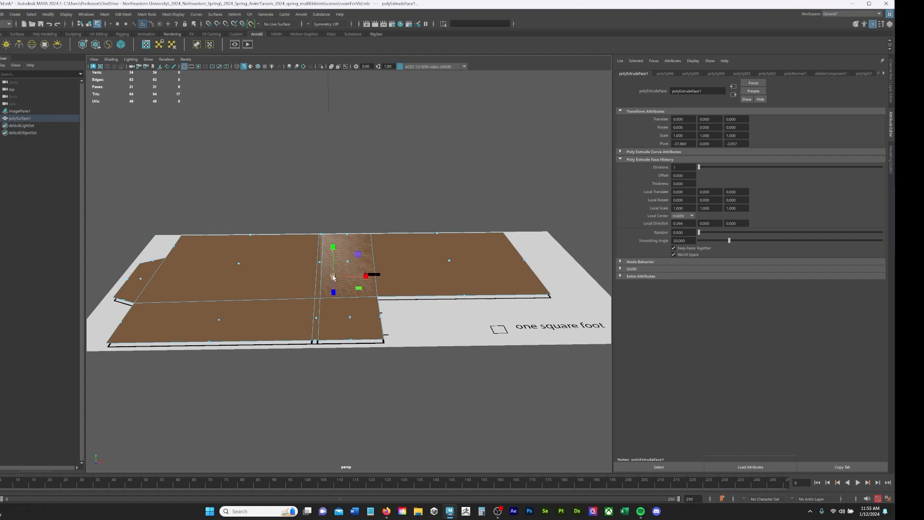
Step: Scale the extruded floor faces slightly outward beyond the original outline, keeping them flat on the ground
key("r")
left_click_drag(334, 277, 339, 279)
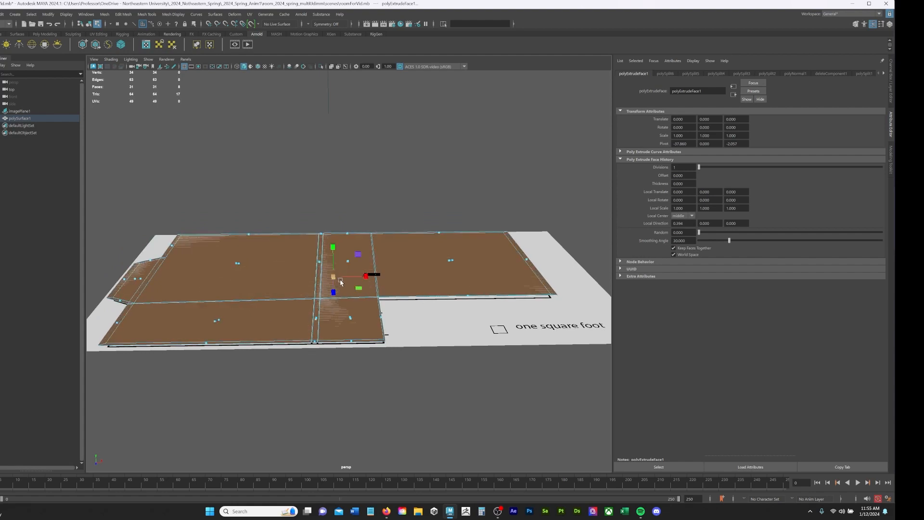
left_click_drag(476, 344, 191, 259, "alt")
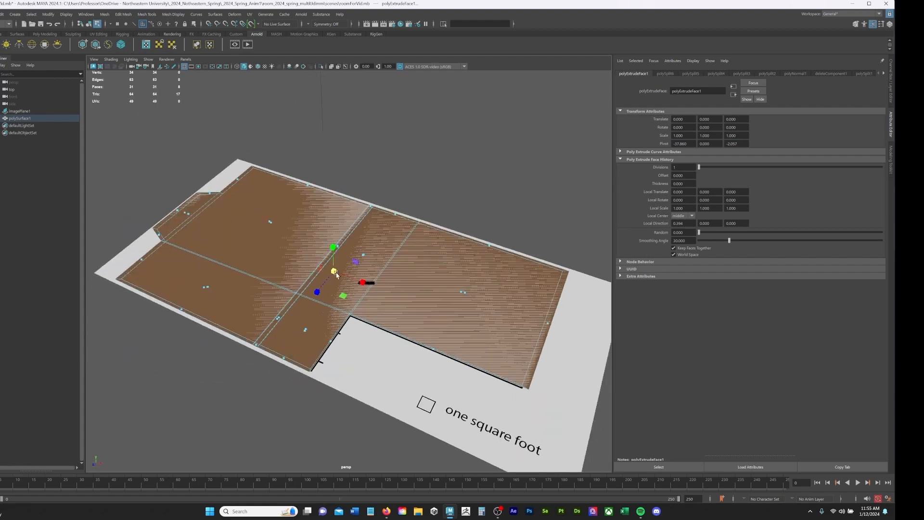
left_click_drag(224, 228, 429, 345, "alt")
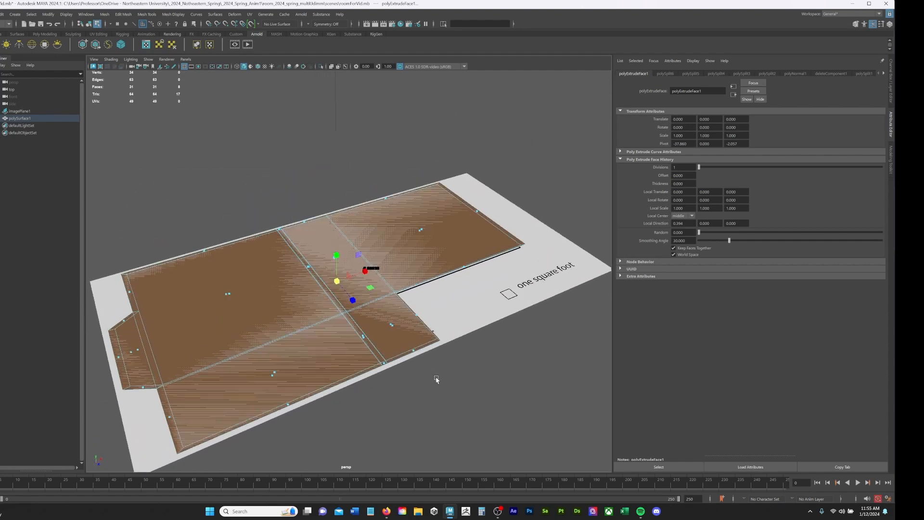
Step: Undo the scaled extrusion of the floor faces
key("ctrl+z")
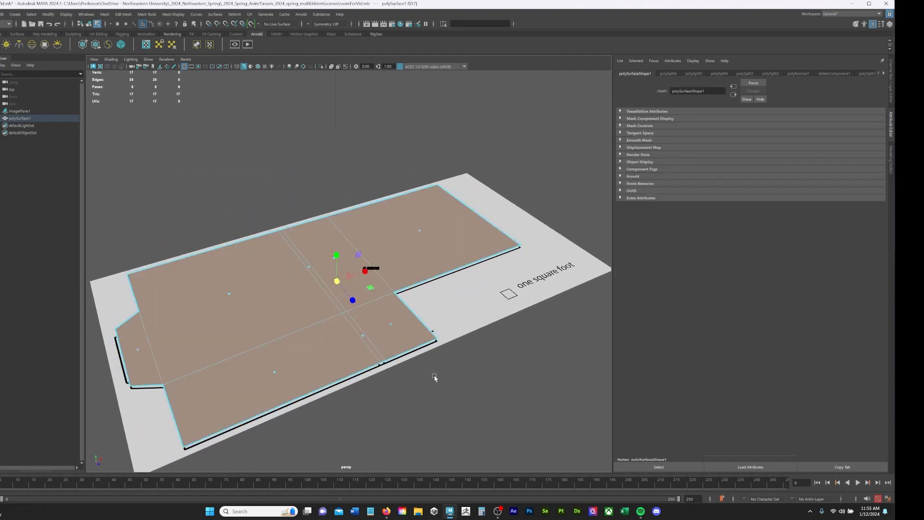
key("ctrl+z")
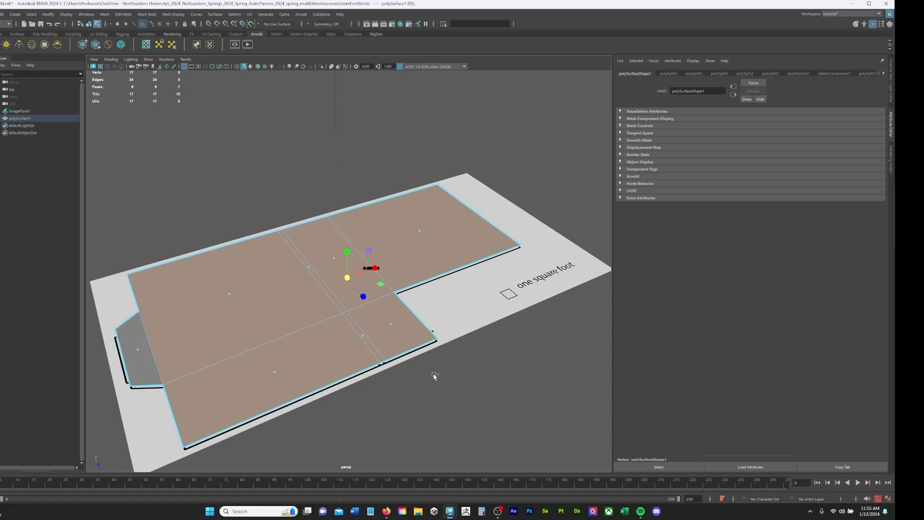
Step: Clear the selection and examine the overlapping faces of the flat floor extrusion around the partition lines
left_click(436, 373)
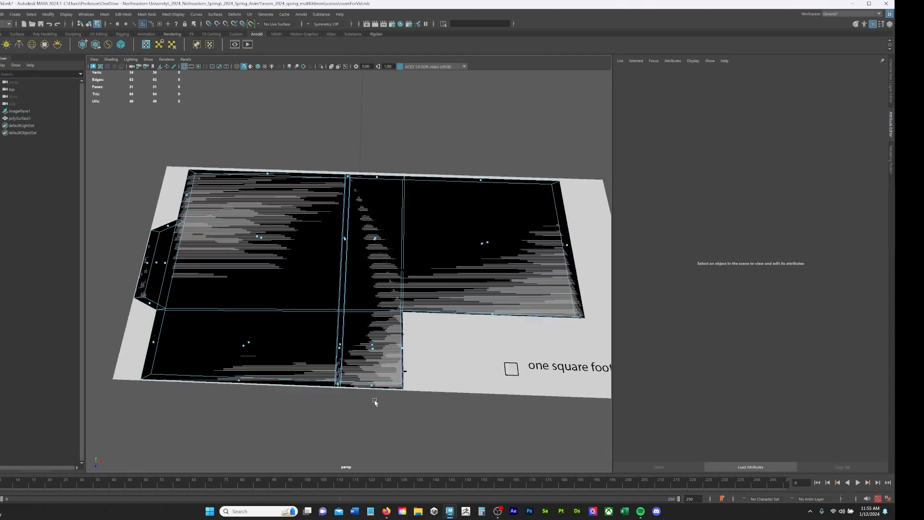
left_click_drag(375, 402, 378, 396, "alt")
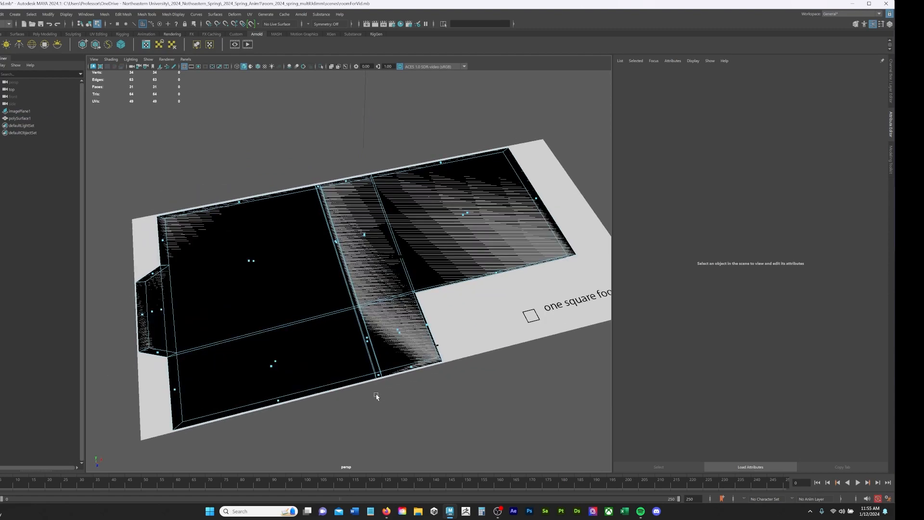
right_click_drag(360, 387, 469, 417, "alt")
middle_click_drag(314, 357, 345, 282, "alt")
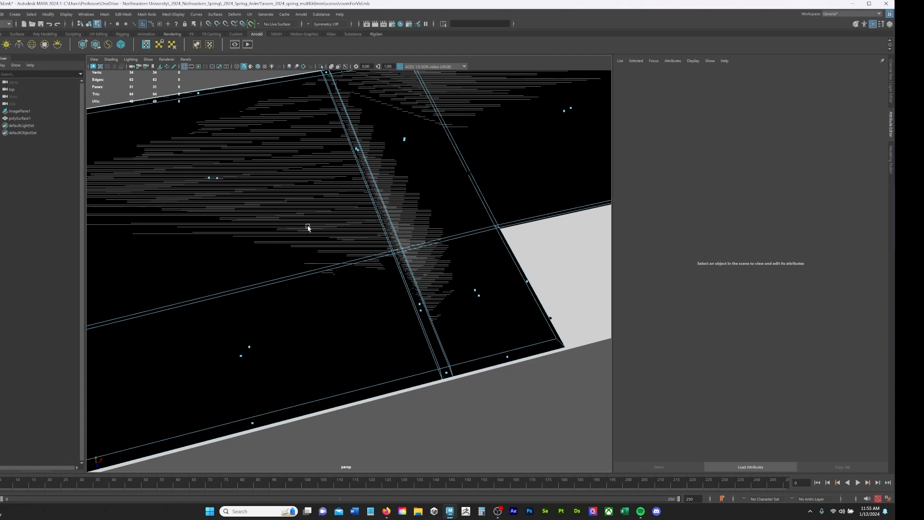
Step: Undo the overlapping face extrusion so the floor is a single flat layer again
left_click_drag(307, 226, 229, 208, "alt")
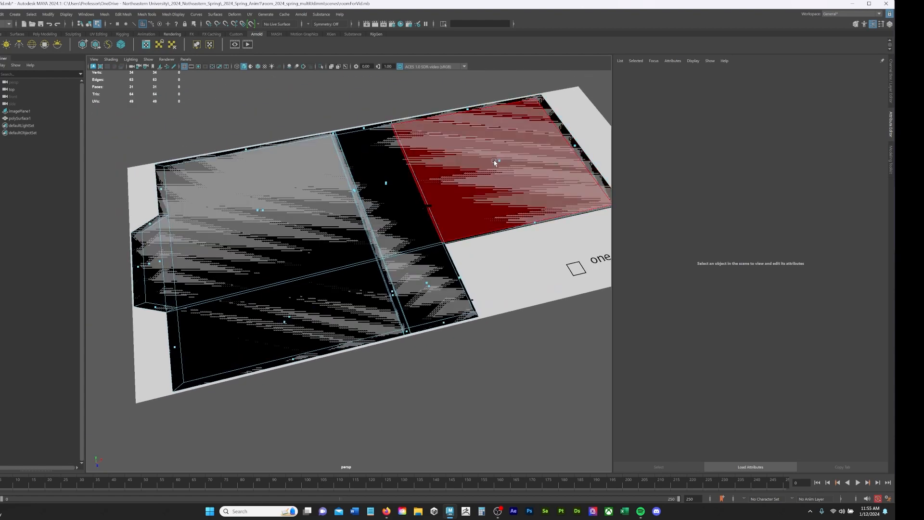
key("ctrl+z")
key("ctrl+z")
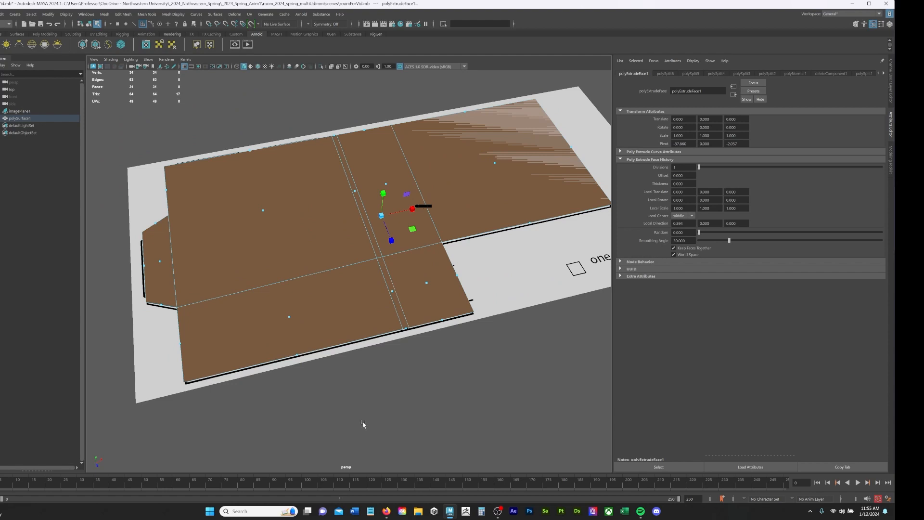
key("F10")
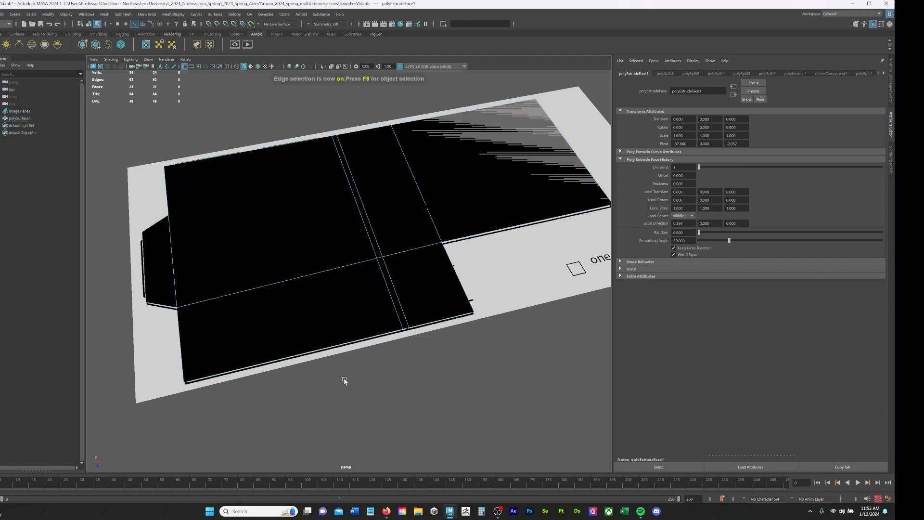
left_click(337, 347)
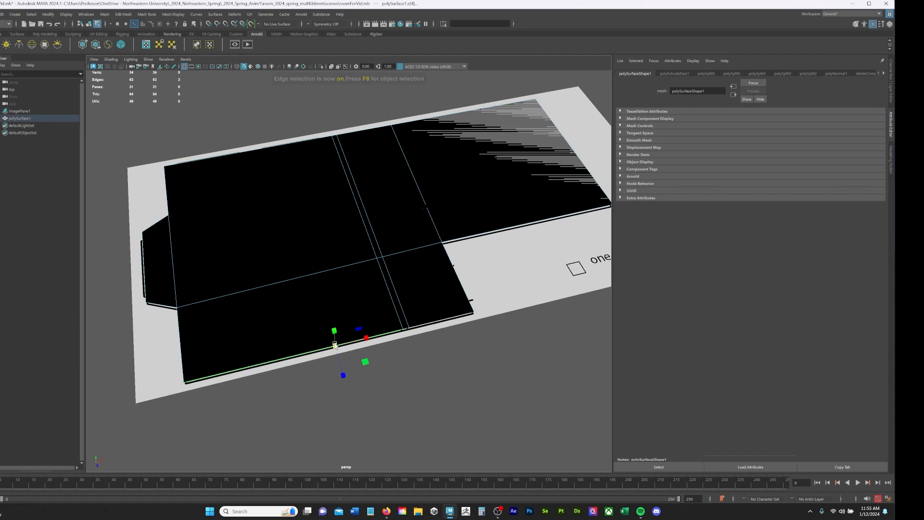
right_click_drag(174, 323, 254, 320, "alt")
middle_click_drag(254, 320, 383, 298, "alt")
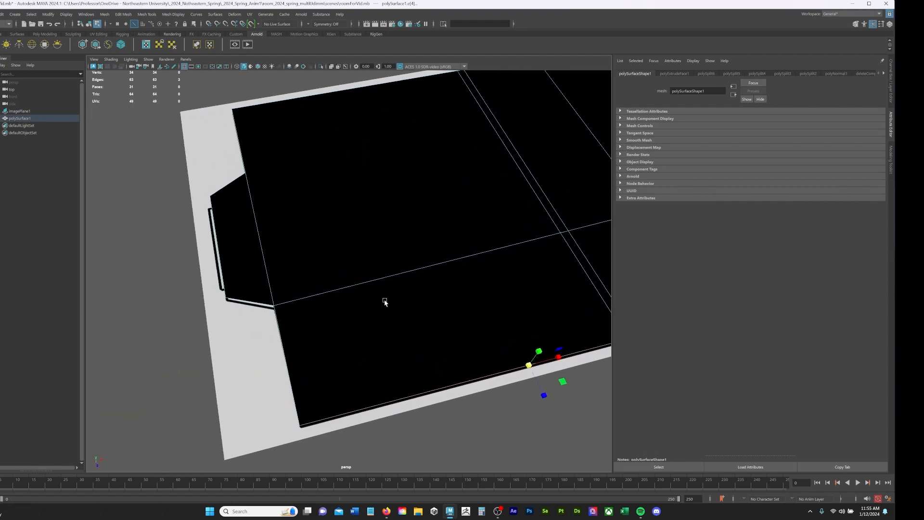
key("F10")
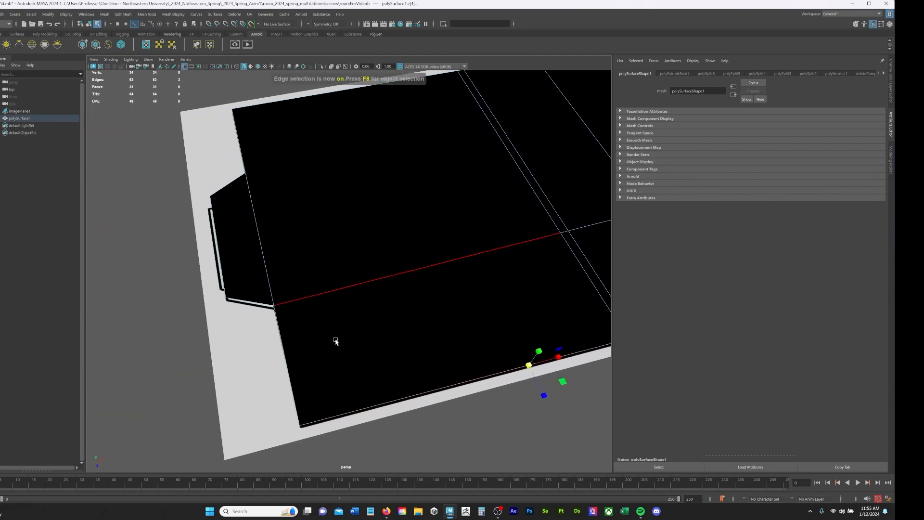
left_click(250, 376)
key("ctrl+z")
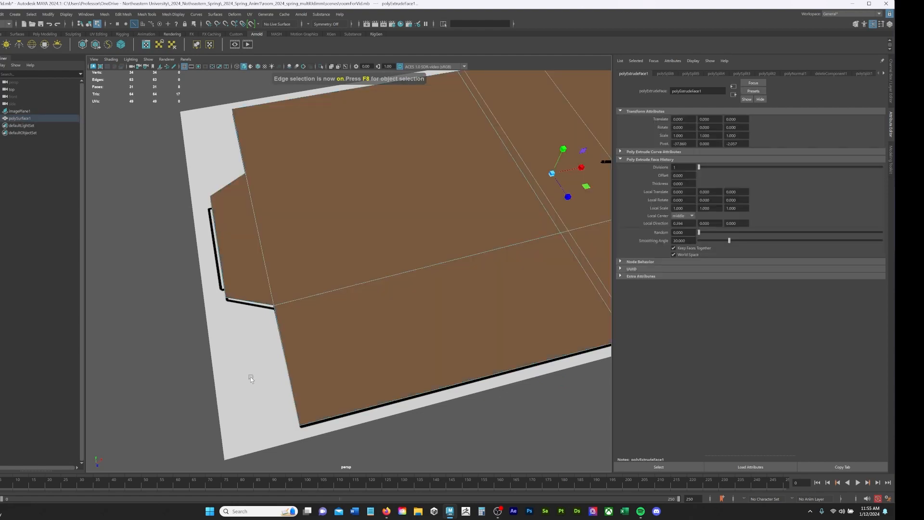
key("ctrl+z")
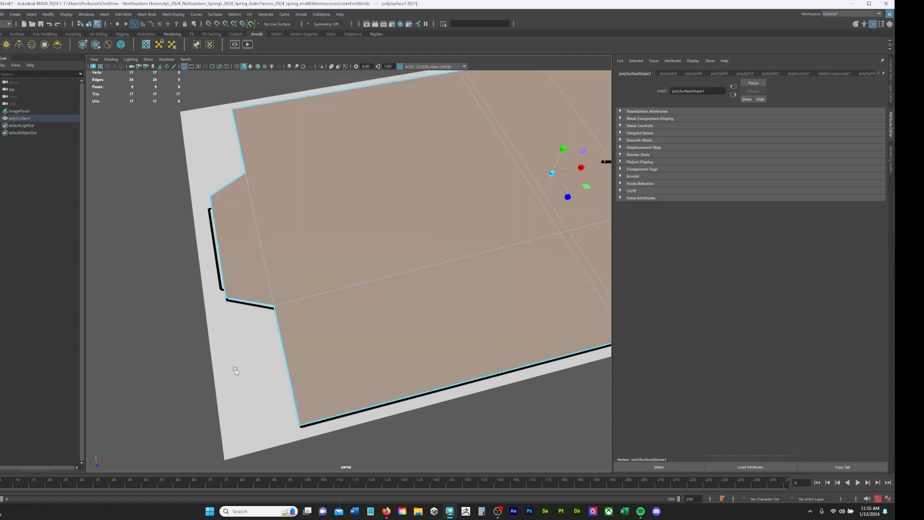
Step: Try extruding the floor's entire outer border edge loop with an offset of 4.5
left_click(285, 362)
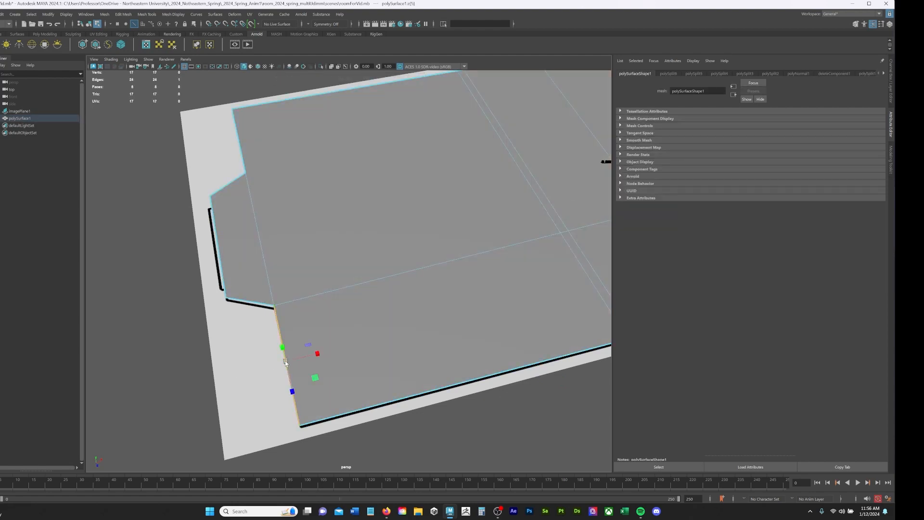
double_click(247, 302)
key("ctrl+e")
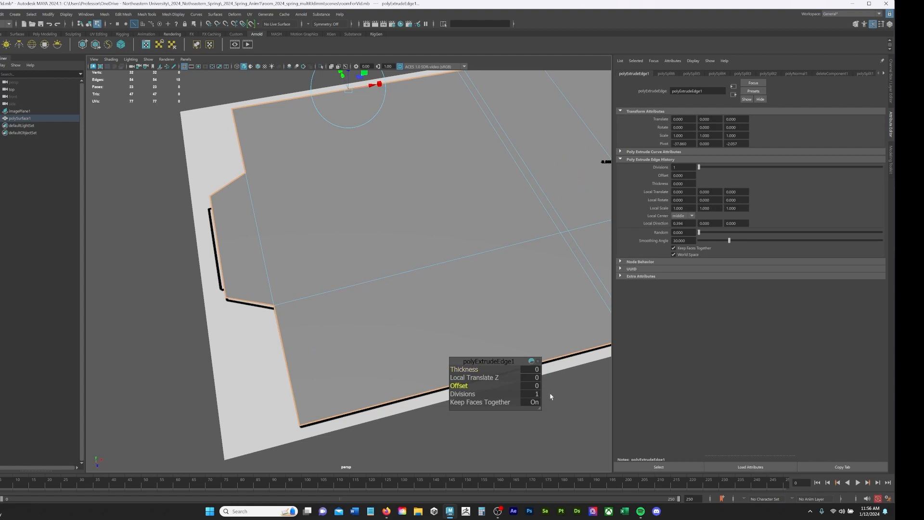
left_click(536, 386)
type("4.5")
key("Return")
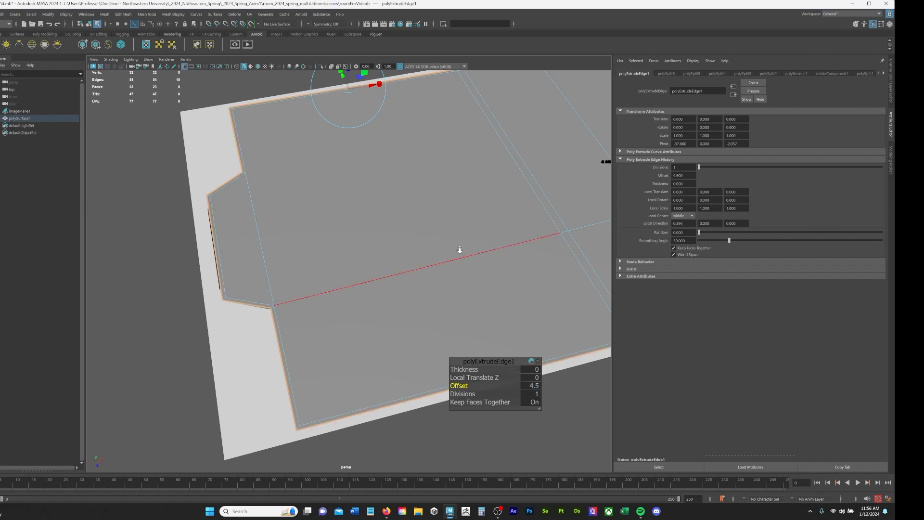
Step: Examine the offset border strip around the floor outline, especially the inner corner and the partition lines
scroll(367, 229, "down", 5)
middle_click_drag(367, 229, 294, 216, "alt")
left_click_drag(505, 236, 382, 244, "alt")
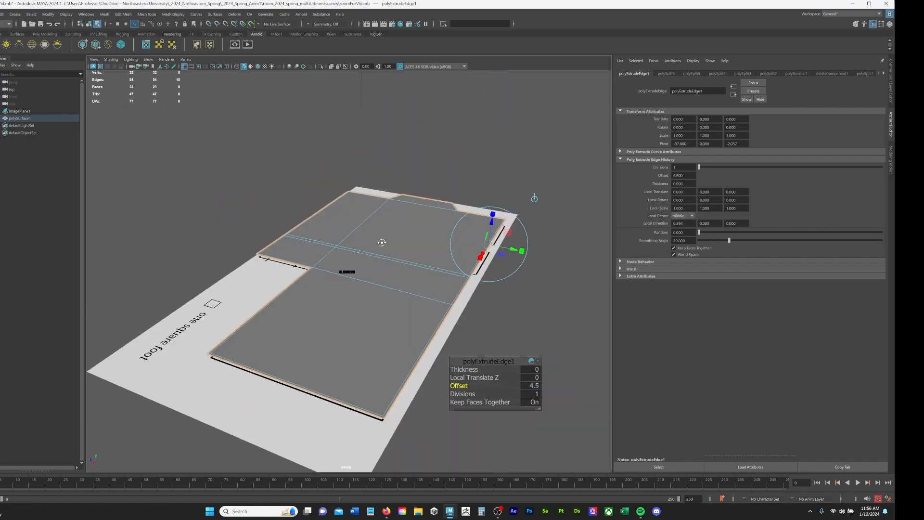
right_click_drag(381, 244, 385, 272, "alt")
left_click_drag(385, 273, 447, 288, "alt")
scroll(388, 286, "up", 5)
middle_click_drag(509, 253, 368, 250, "alt")
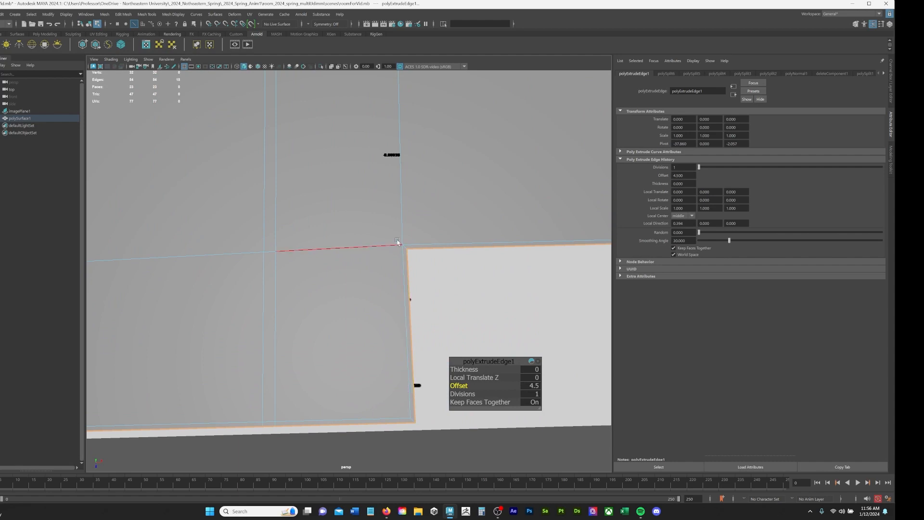
scroll(507, 322, "down", 5)
middle_click_drag(425, 285, 488, 300, "alt")
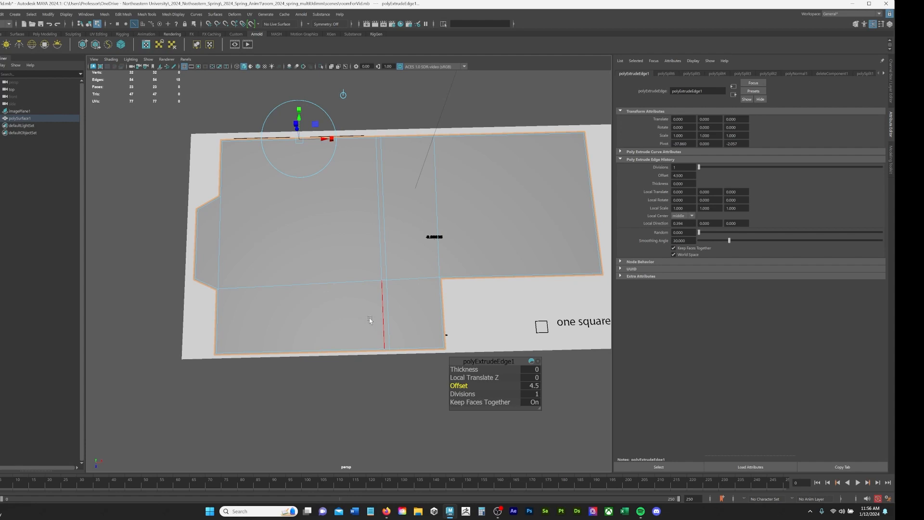
scroll(370, 319, "up", 4)
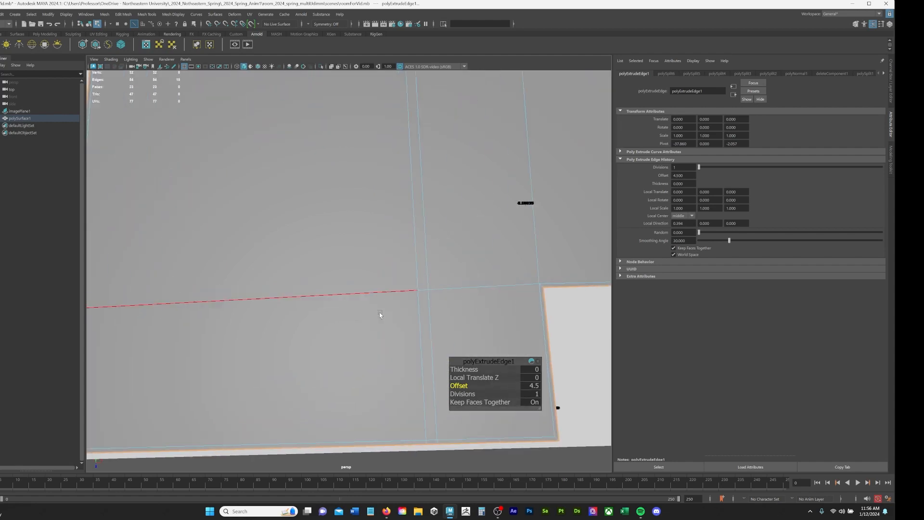
scroll(379, 313, "down", 3)
Step: Measure the border strip's width at the partition line with the Distance Tool, switching the display to wireframe
left_click(15, 15)
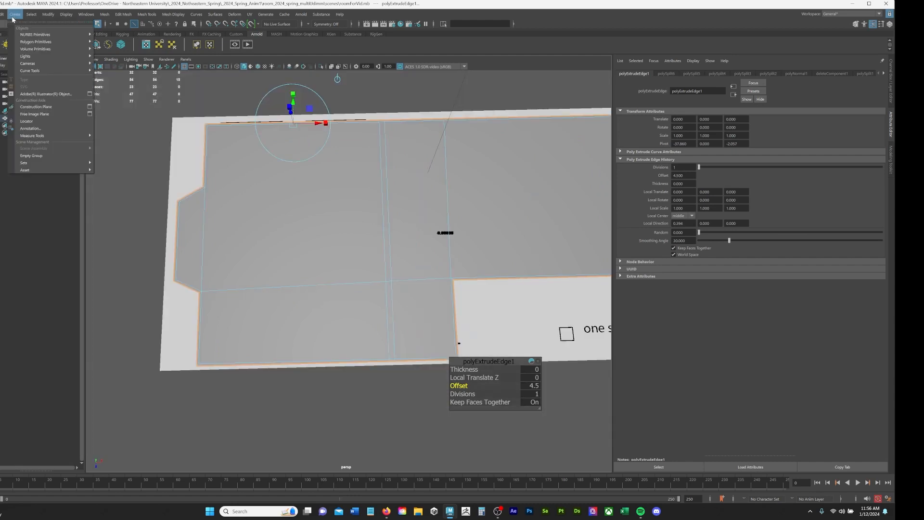
mouse_move(66, 15)
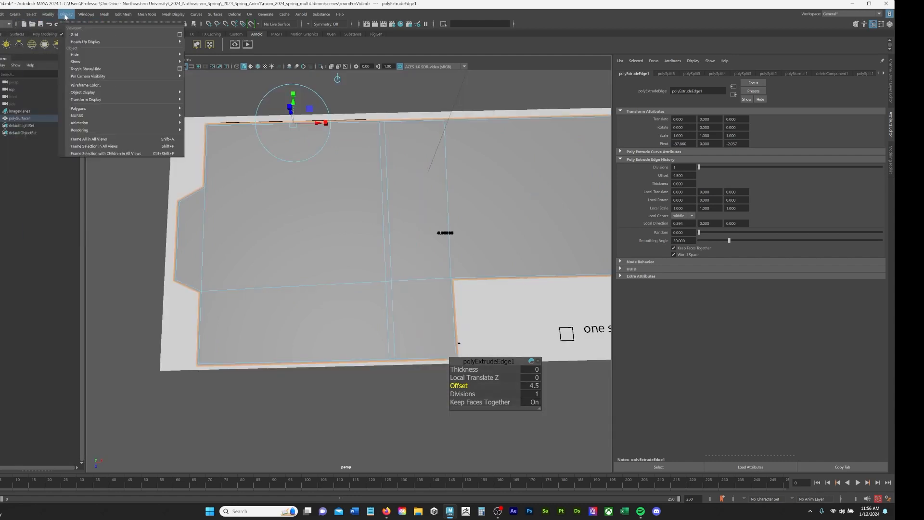
mouse_move(19, 16)
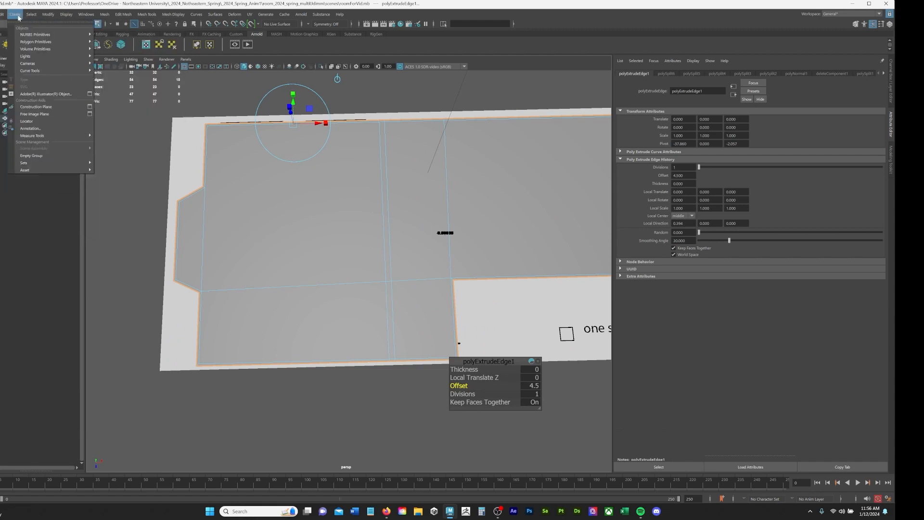
mouse_move(49, 135)
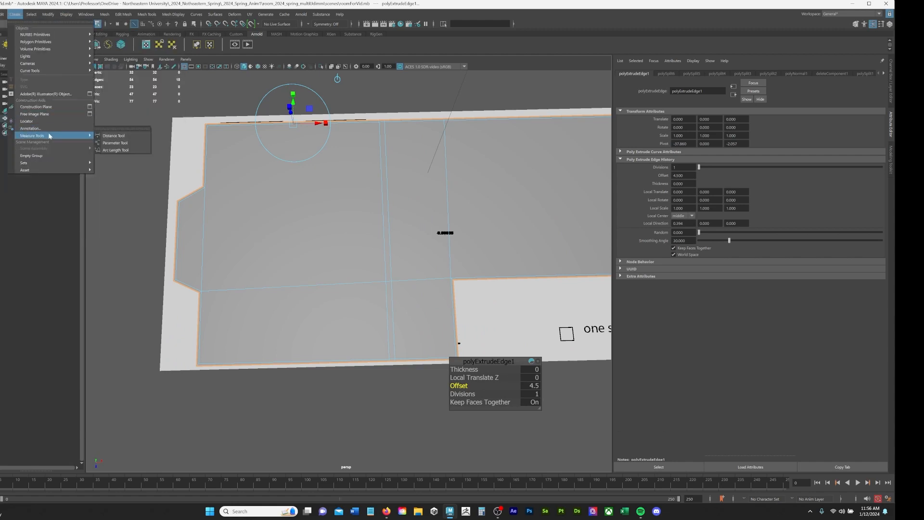
left_click(109, 136)
scroll(345, 328, "up", 6)
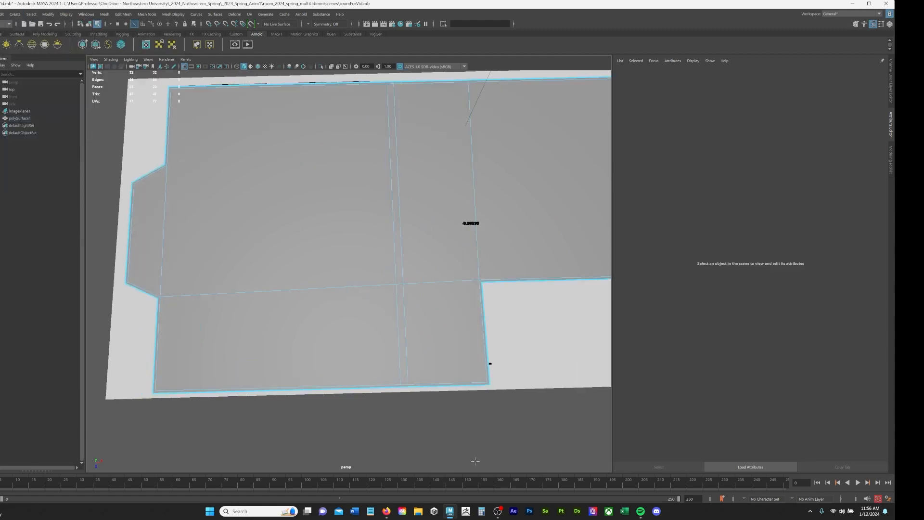
scroll(345, 328, "down", 5)
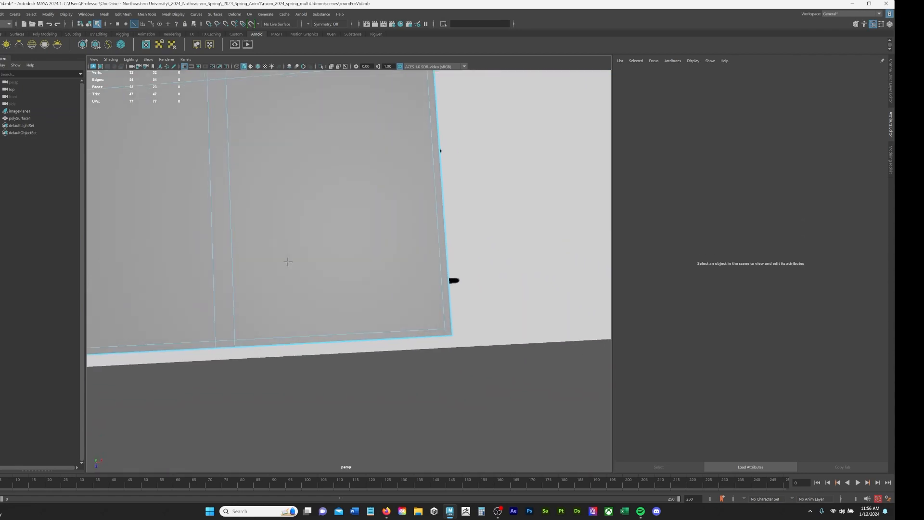
middle_click_drag(350, 308, 470, 288, "alt")
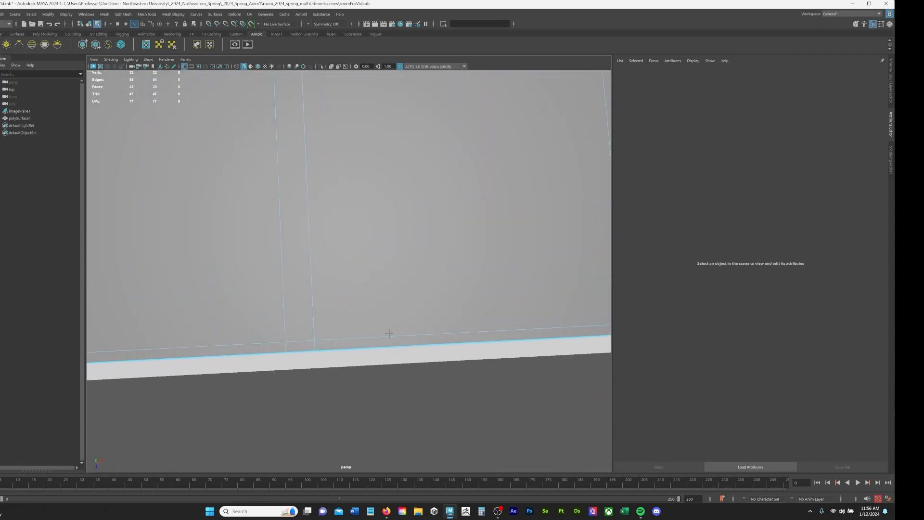
left_click(306, 337)
key("4")
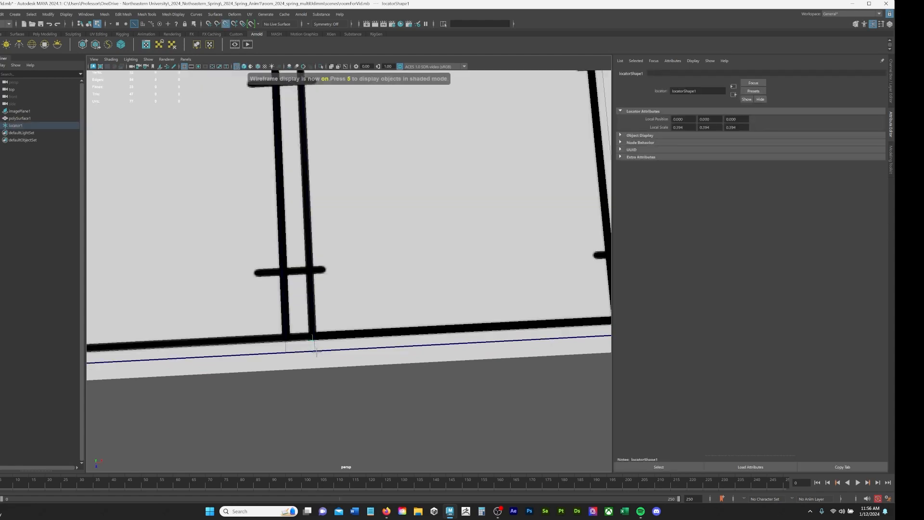
left_click(317, 354)
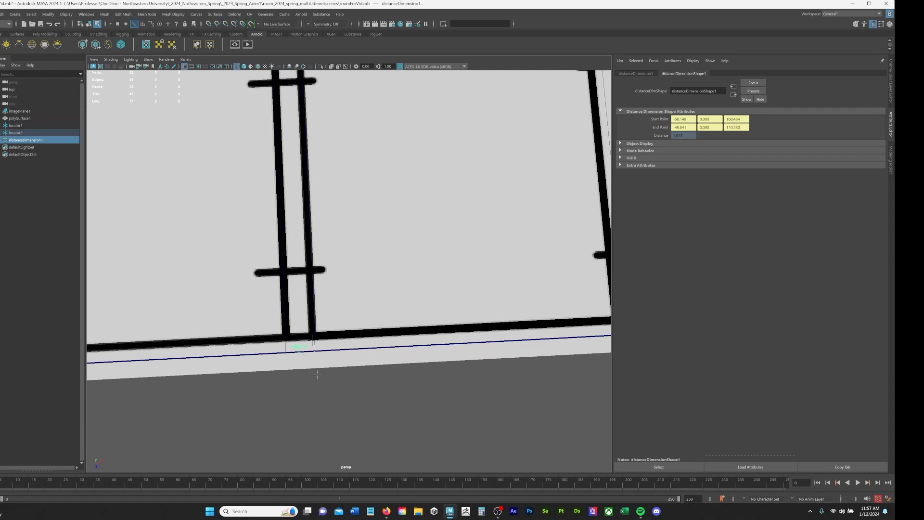
Step: Undo the distance measurement and the extrusion of the floor's border edges
scroll(311, 373, "up", 5)
middle_click_drag(307, 373, 378, 290, "alt")
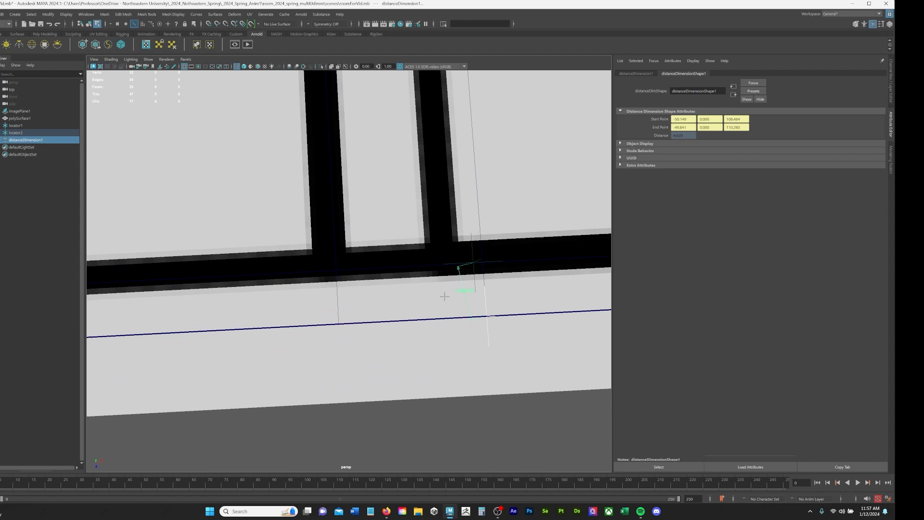
scroll(464, 312, "down", 5)
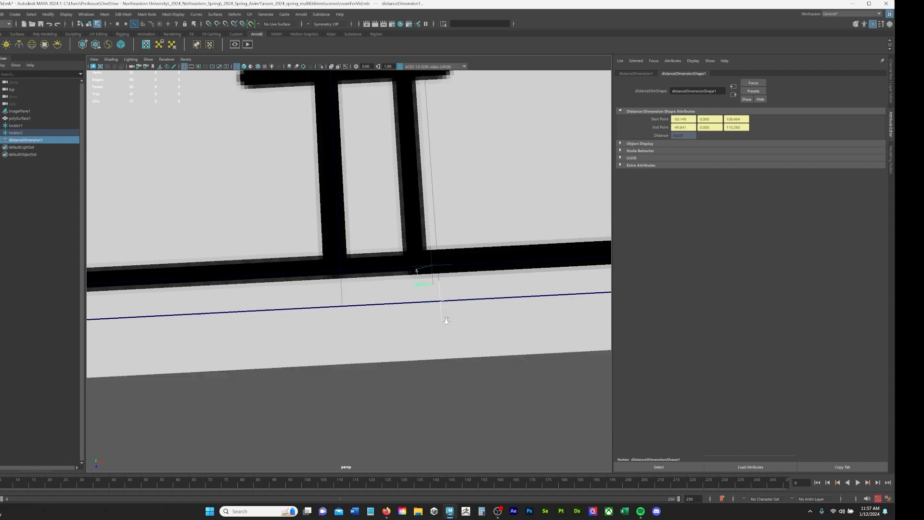
key("ctrl+z")
key("ctrl+z")
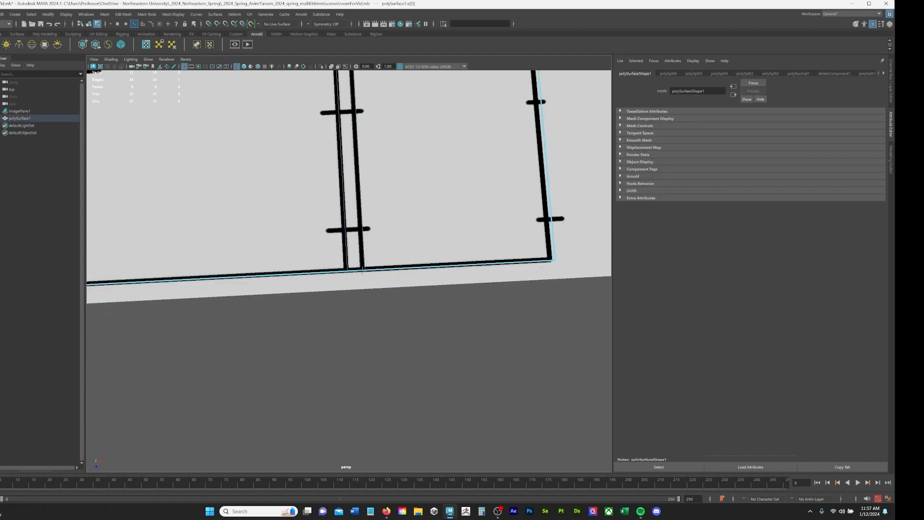
Step: Place a distance measurement outward from the floor border at the partition line and move its outer locator to about 4.5
key("ctrl+z")
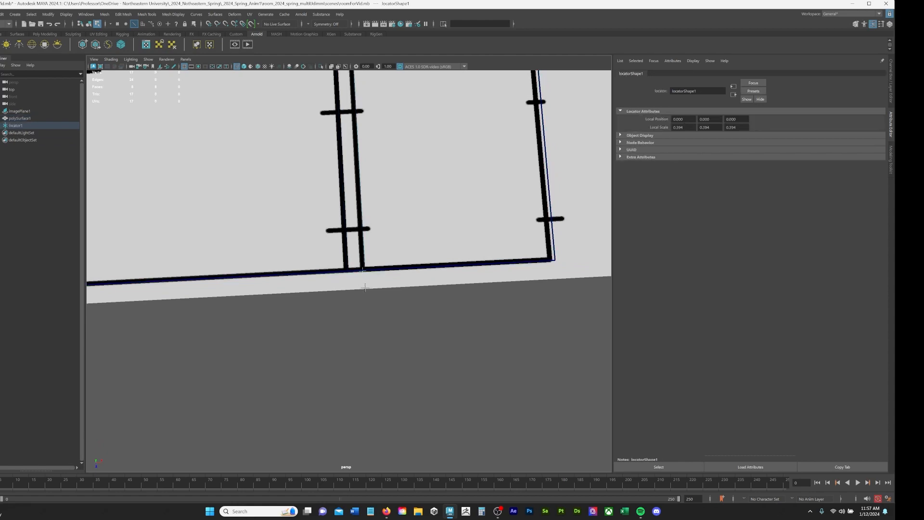
left_click(364, 289)
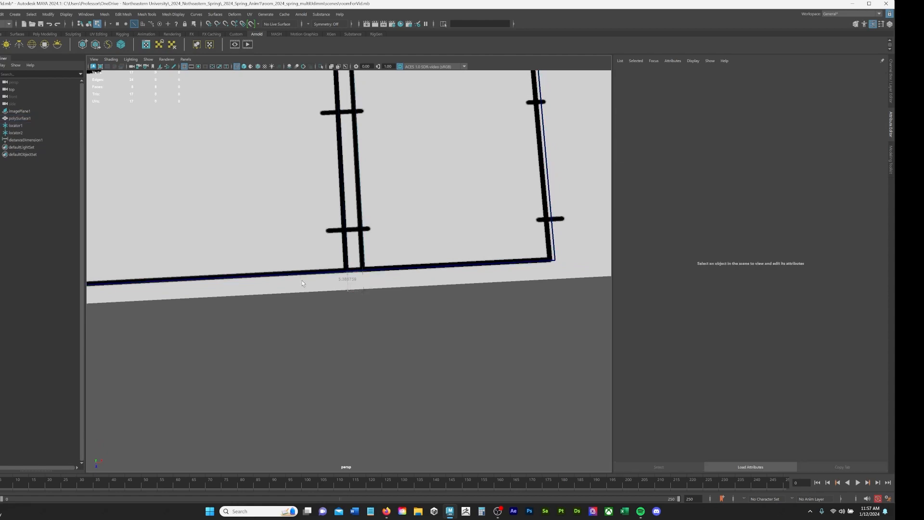
key("F8")
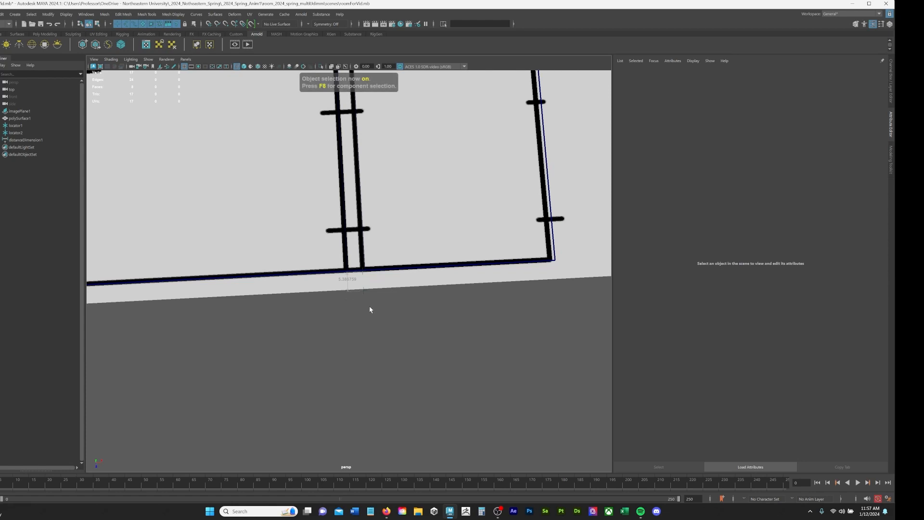
left_click_drag(371, 309, 359, 283)
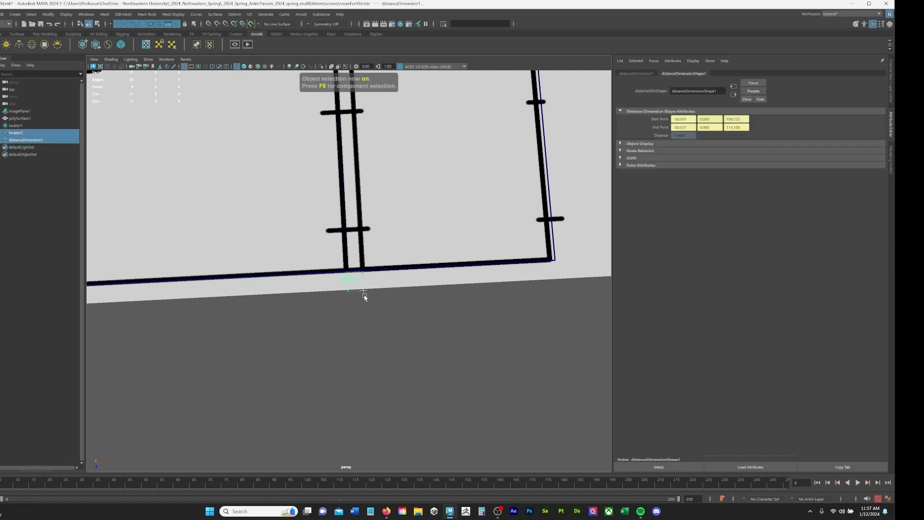
left_click(365, 293)
left_click_drag(362, 305, 365, 322)
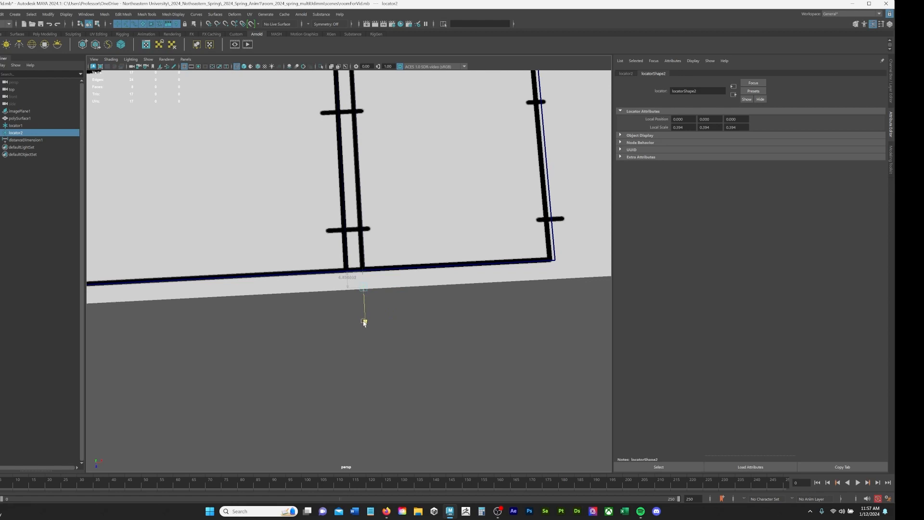
left_click_drag(364, 322, 364, 324)
Step: Select the floor's outer border edges and extrude them
key("F10")
left_click(496, 263)
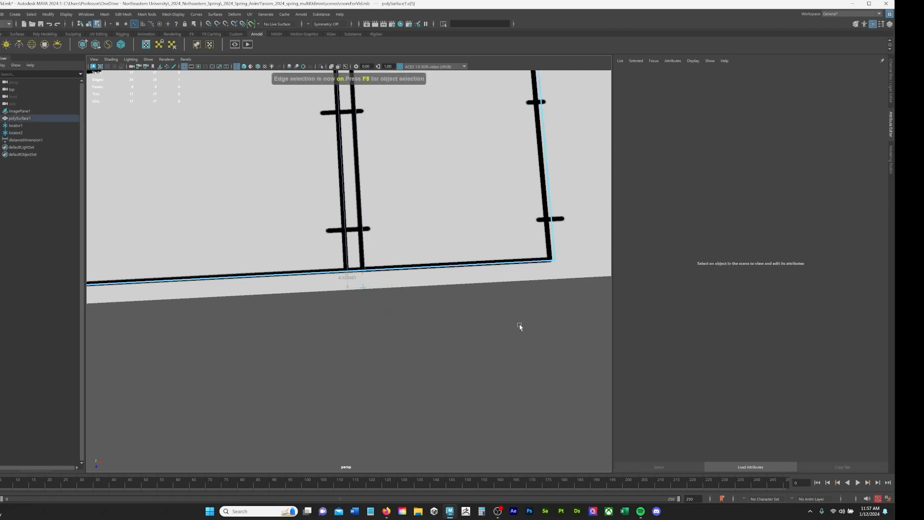
left_click(490, 263)
double_click(490, 264)
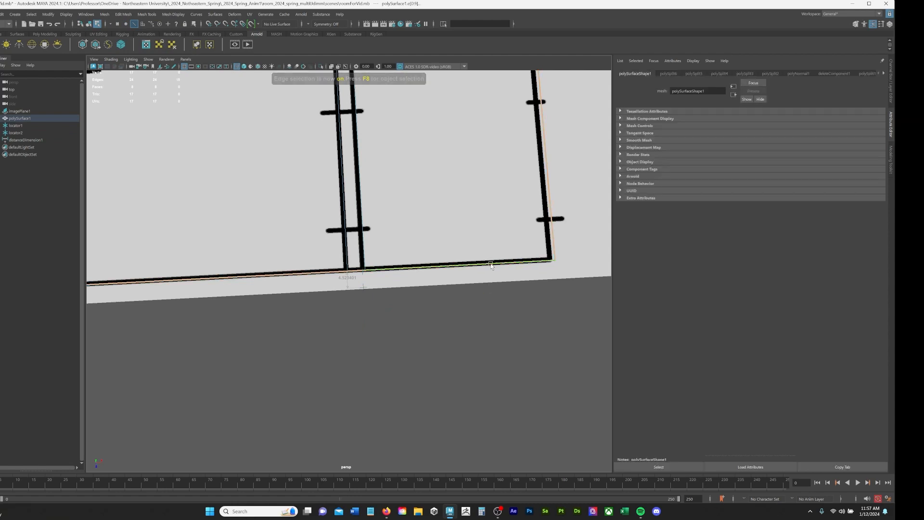
key("ctrl+e")
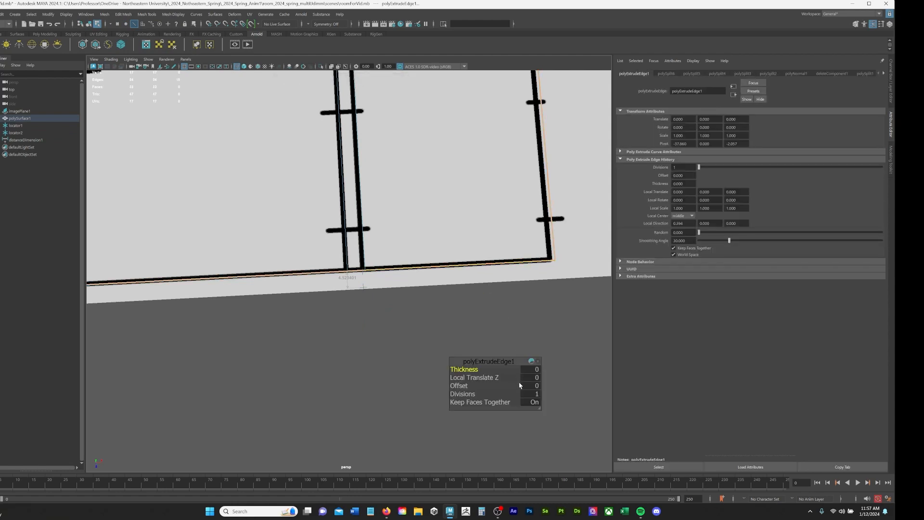
Step: Try a thickness of 4.5 on the border edge extrusion and undo it
left_click(531, 369)
type("4.5")
key("Return")
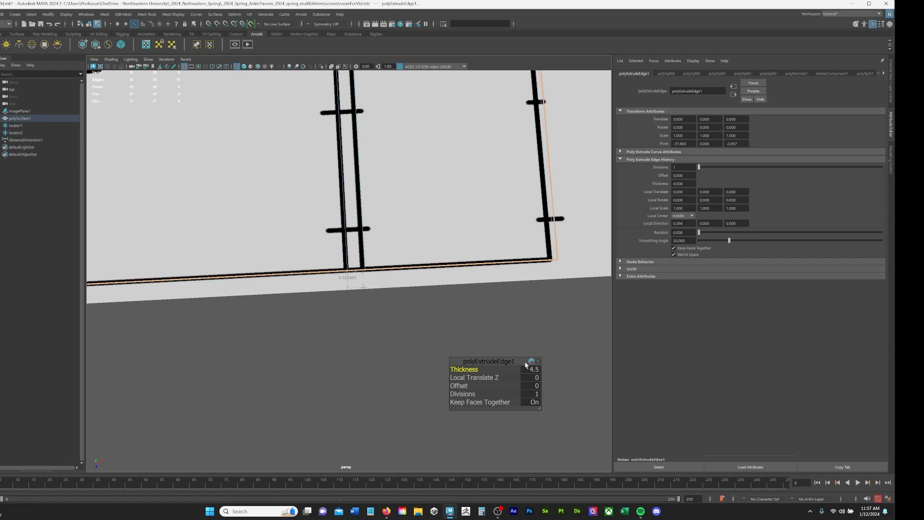
key("ctrl+z")
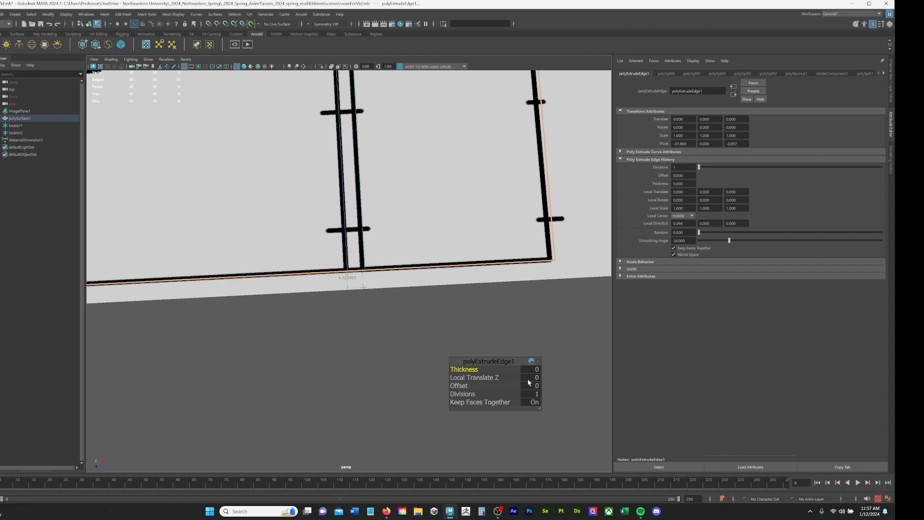
Step: Set the border edge extrusion's offset to 4.5
left_click(533, 386)
type("4.5")
key("Return")
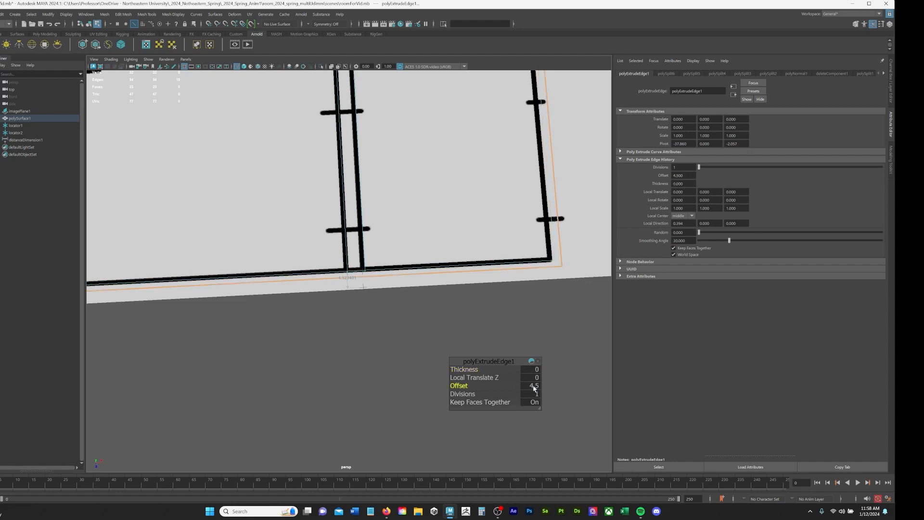
Step: Check the linear working units in the preferences and increase the border extrusion's offset to 11.7, reaching the outer locator
scroll(388, 330, "up", 3)
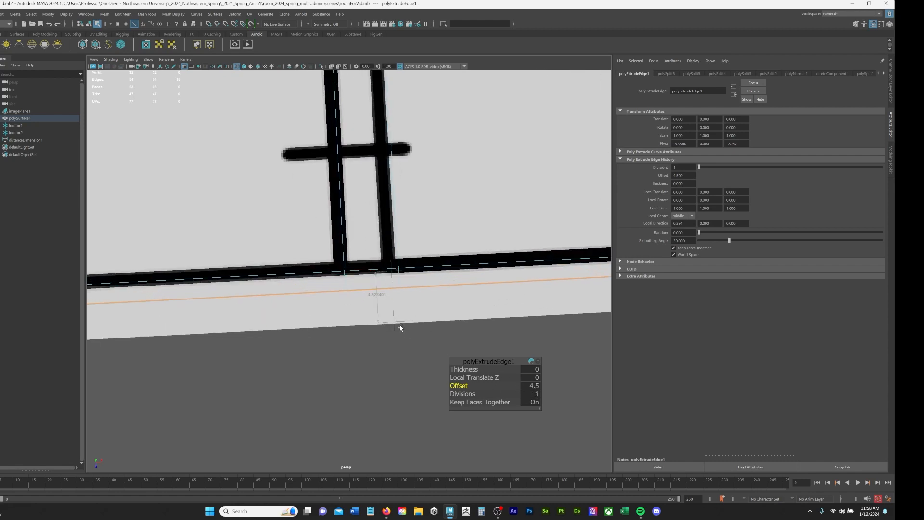
left_click(887, 498)
left_click(600, 181)
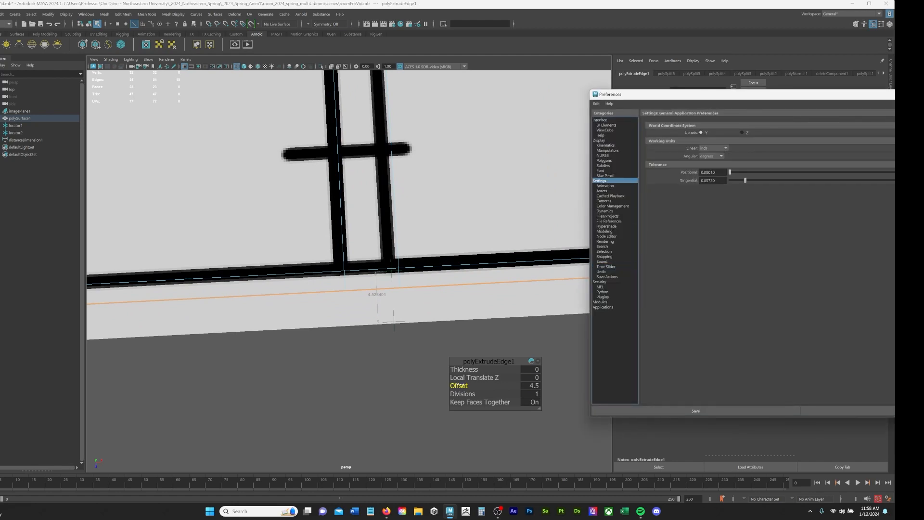
left_click_drag(460, 386, 477, 395)
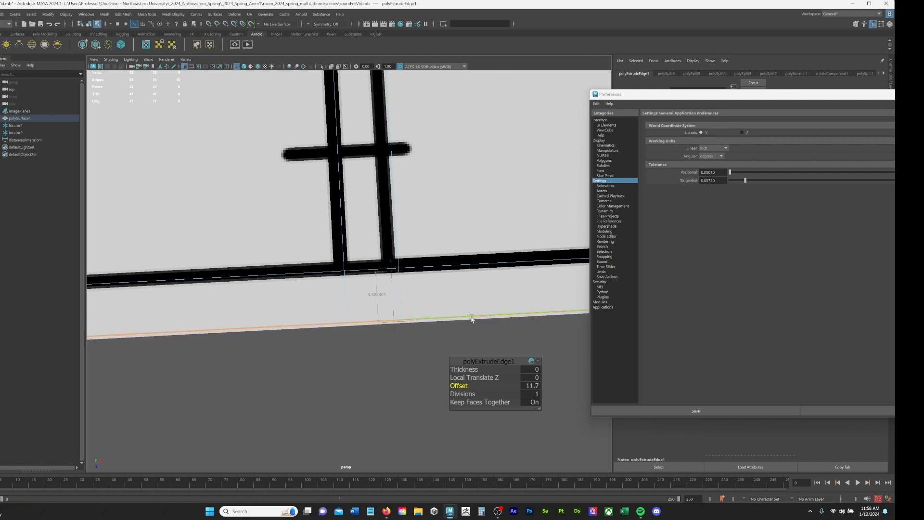
left_click(392, 282)
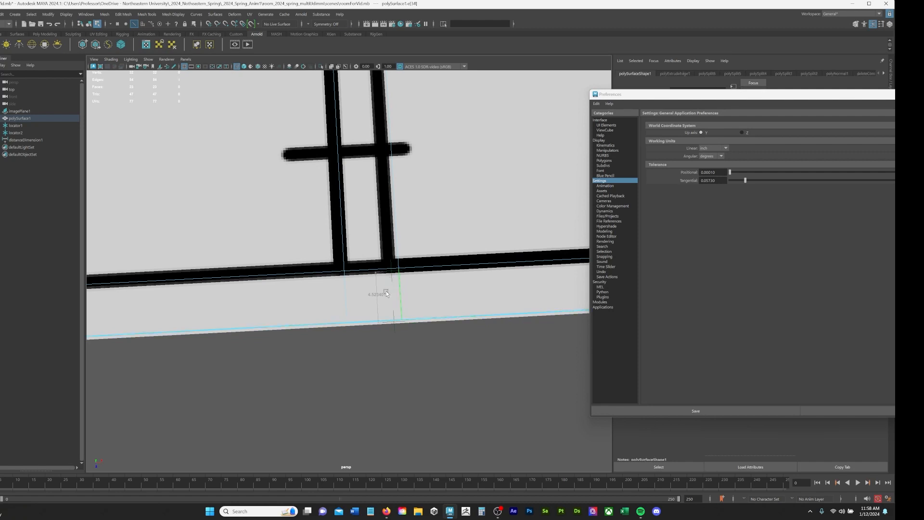
left_click(621, 410)
Step: Select the loop of wall strip faces around the floor outline
scroll(484, 195, "down", 3)
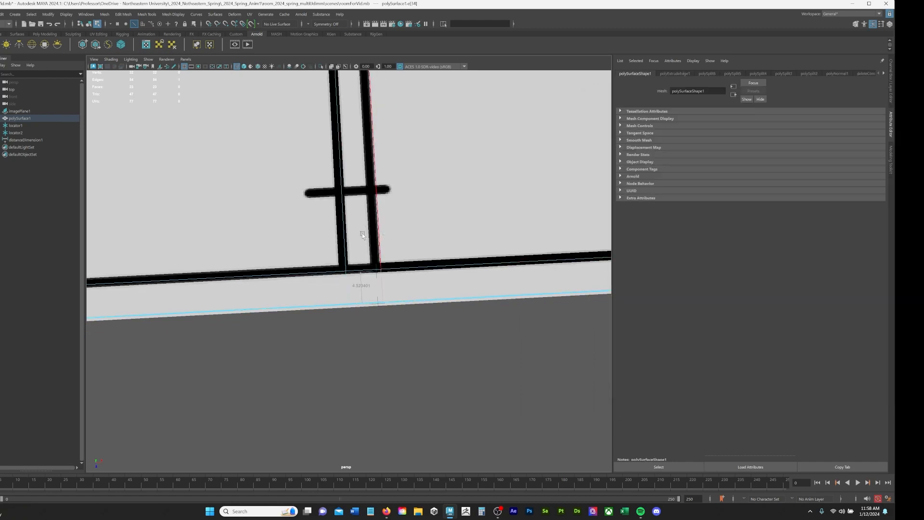
scroll(515, 331, "down", 2)
scroll(505, 322, "down", 5)
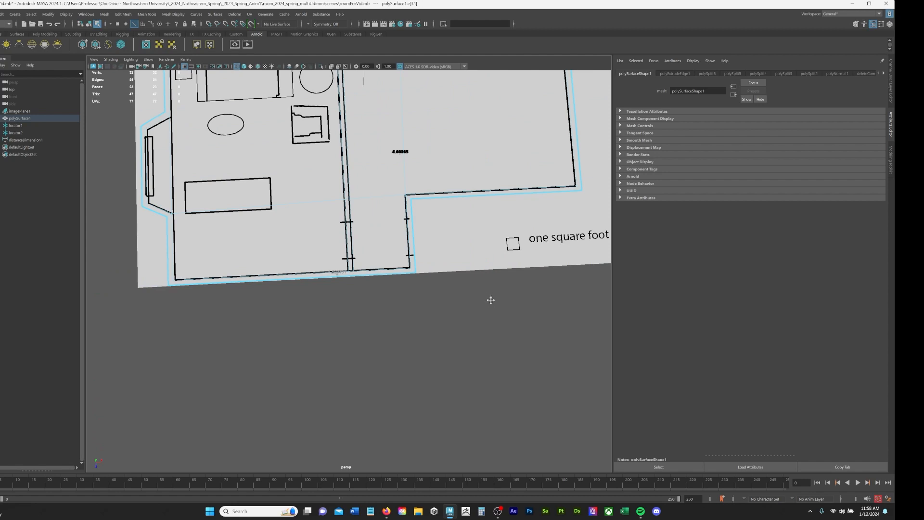
scroll(493, 337, "down", 2)
key("F11")
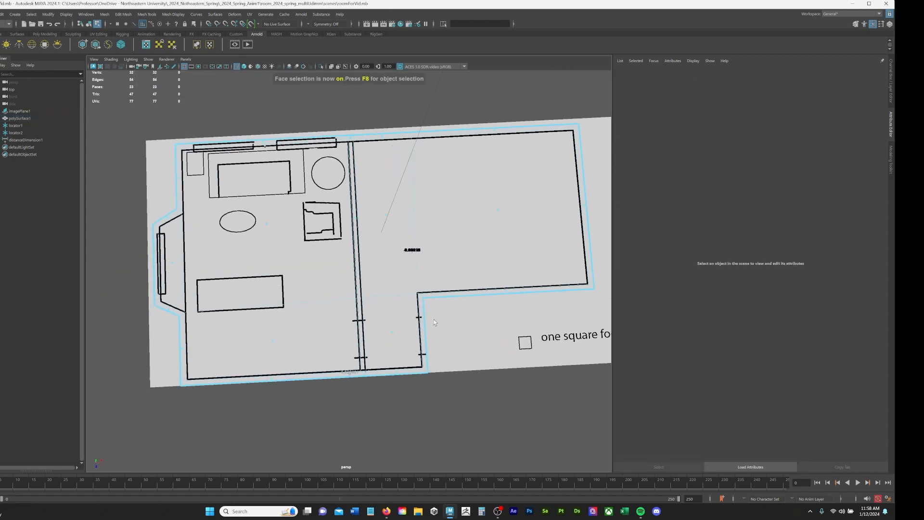
left_click(448, 293)
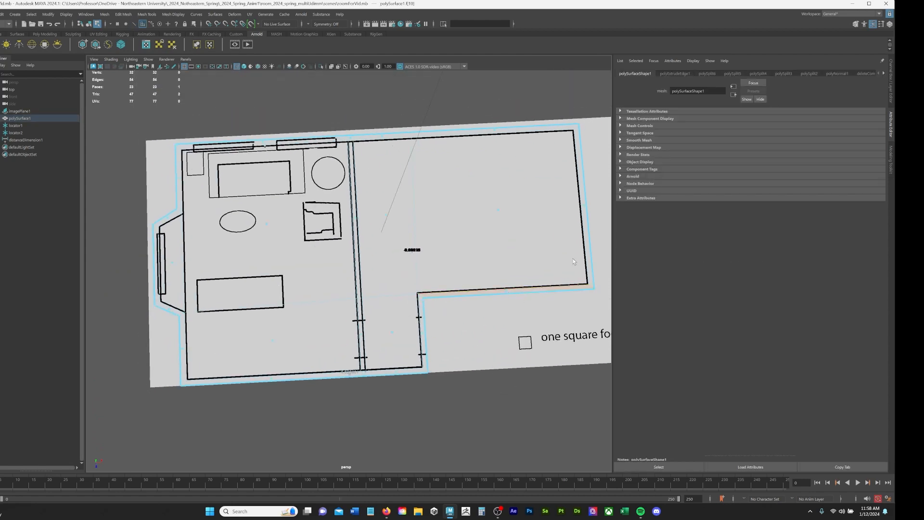
double_click(585, 205)
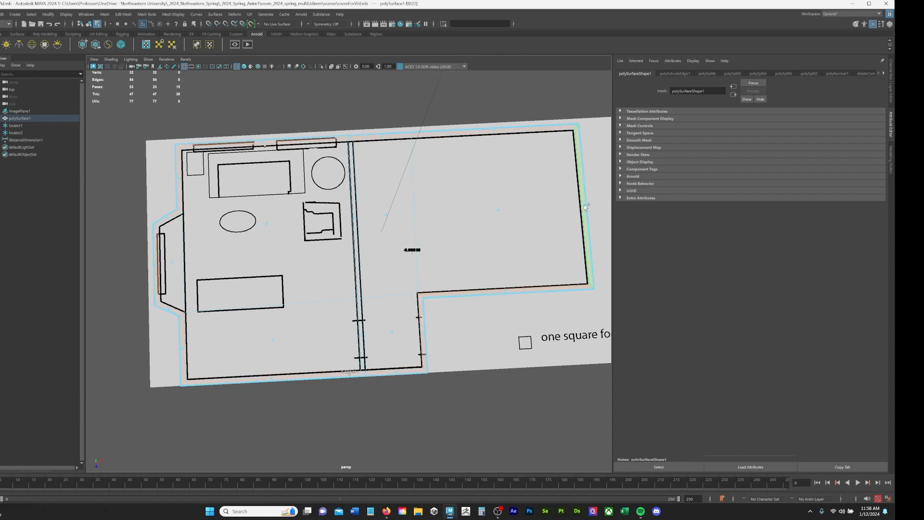
Step: Reselect the perimeter wall face loop and add the bay window face and the partition strip faces to the selection
left_click(524, 315)
left_click(509, 294)
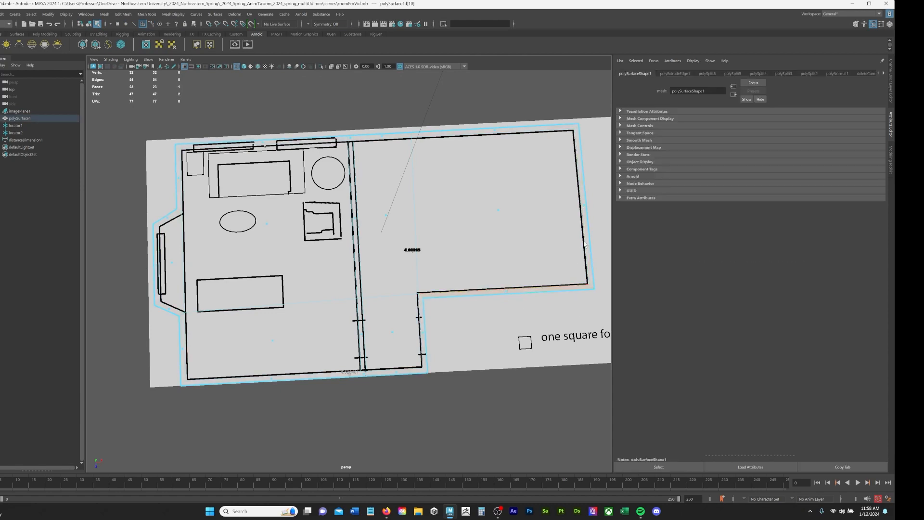
double_click(584, 206)
left_click(579, 211, "shift")
left_click(180, 272, "shift")
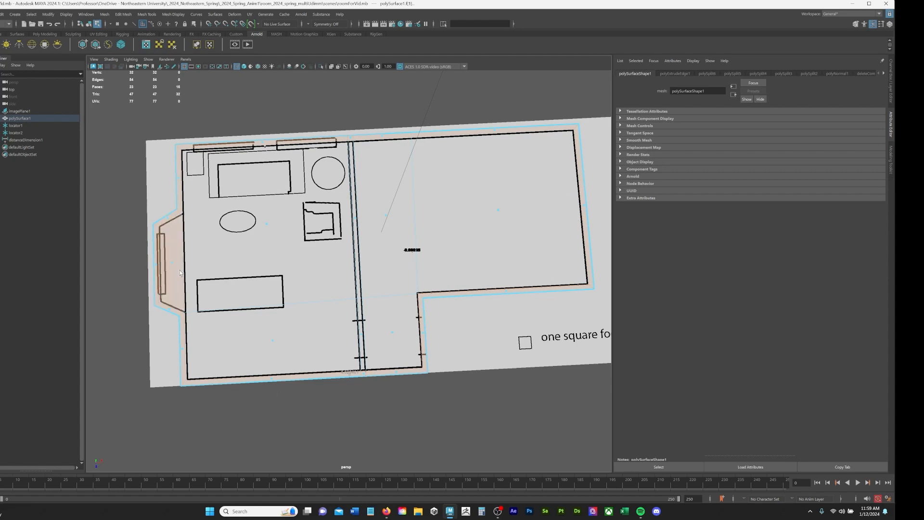
left_click(355, 220, "shift")
Step: Change the linear working units to centimeter and save the preferences
left_click_drag(491, 432, 340, 301, "alt")
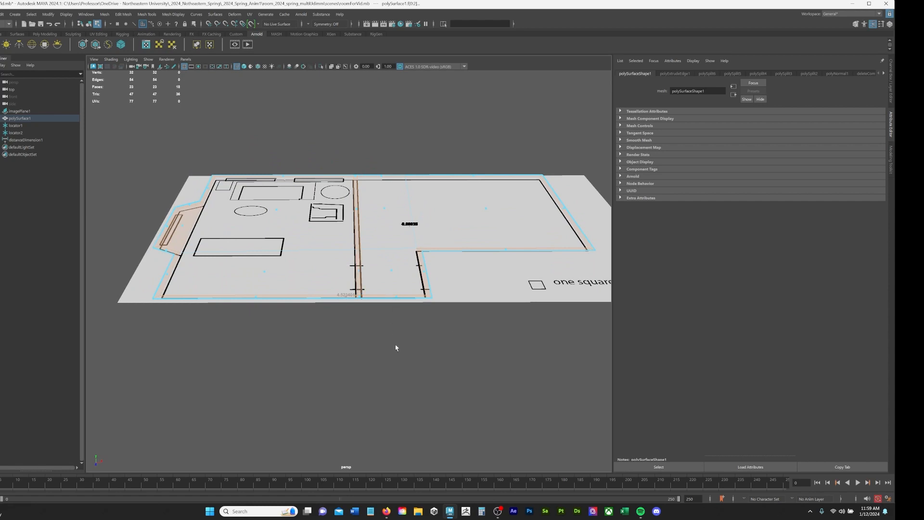
left_click_drag(345, 273, 337, 243, "alt")
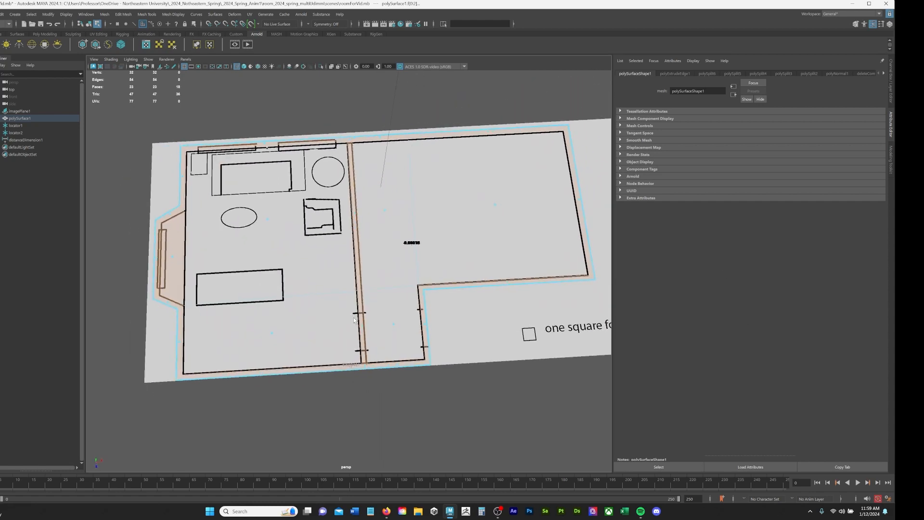
left_click(888, 501)
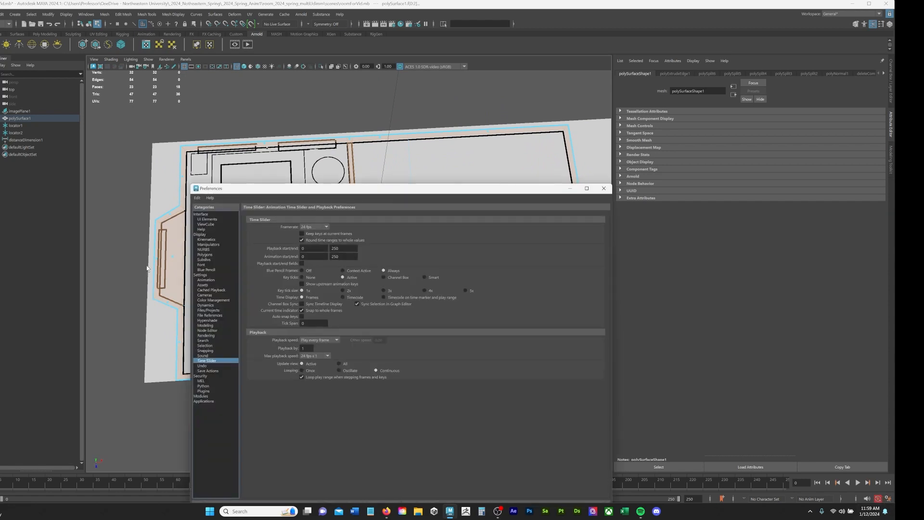
left_click(202, 280)
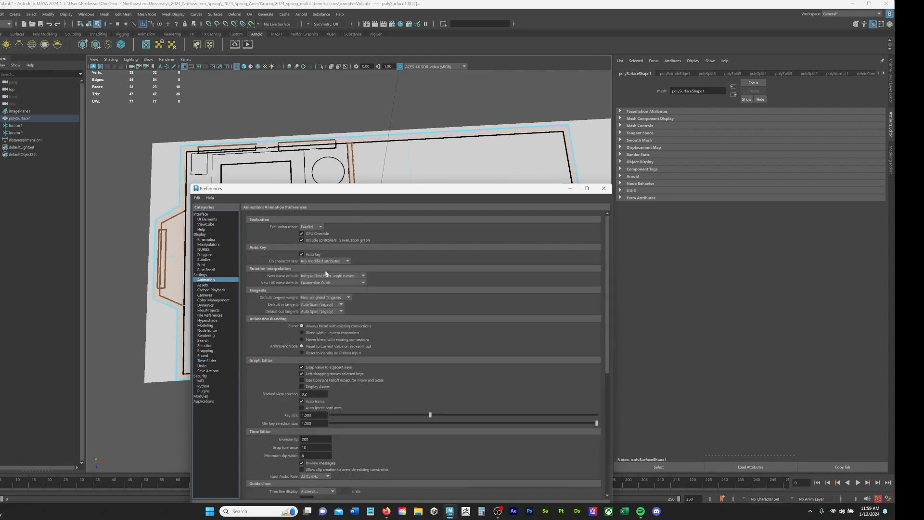
left_click(222, 275)
left_click(326, 242)
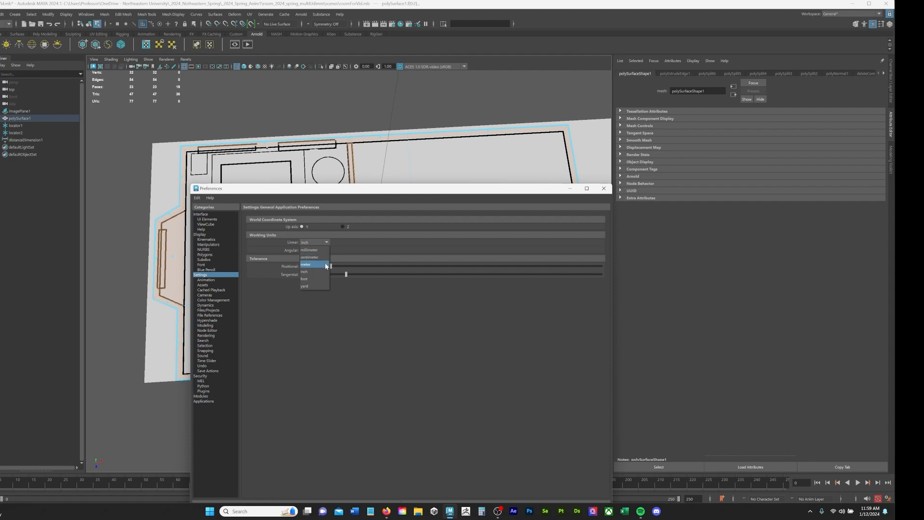
left_click(322, 258)
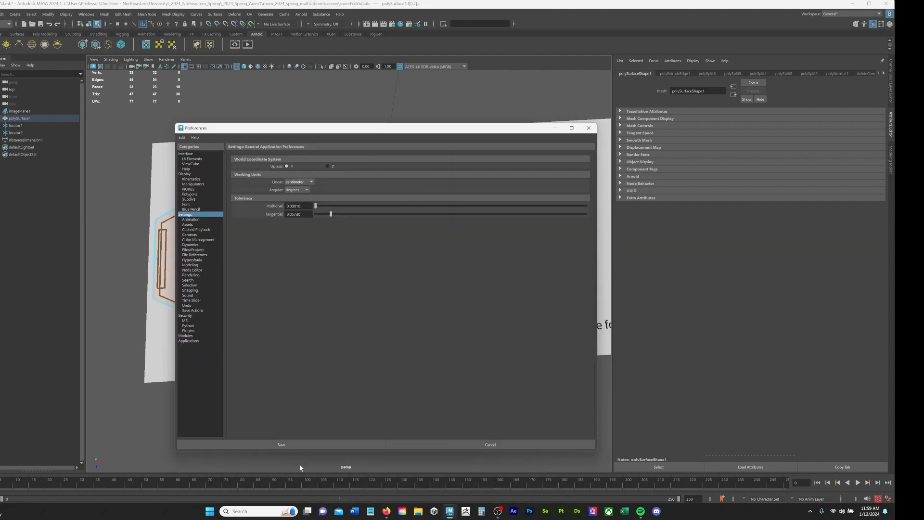
left_click(310, 443)
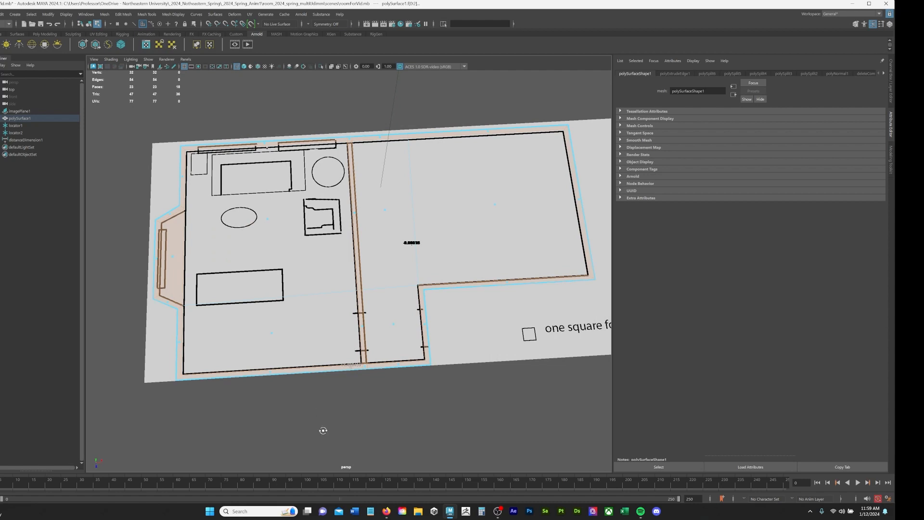
Step: Switch to the maximized front view with free space above the floor
left_click_drag(323, 430, 324, 408, "alt")
key("space")
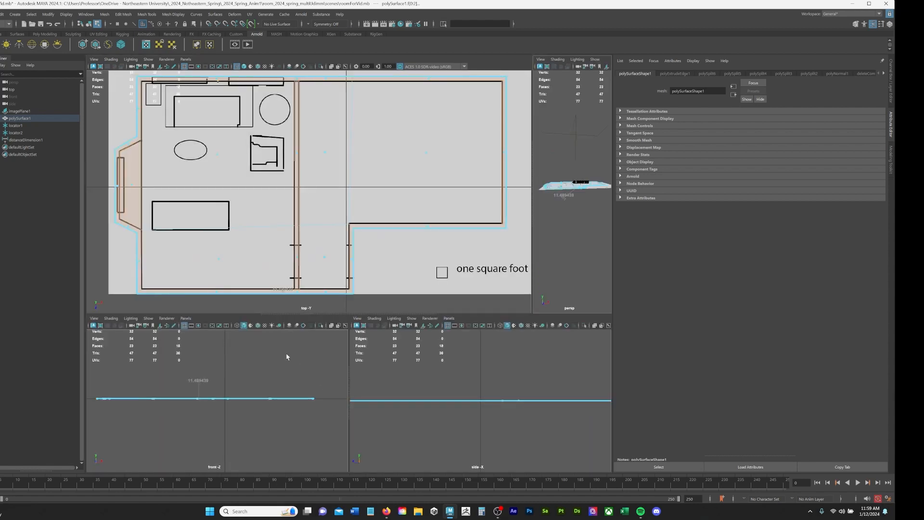
key("space")
middle_click_drag(383, 299, 287, 213, "alt")
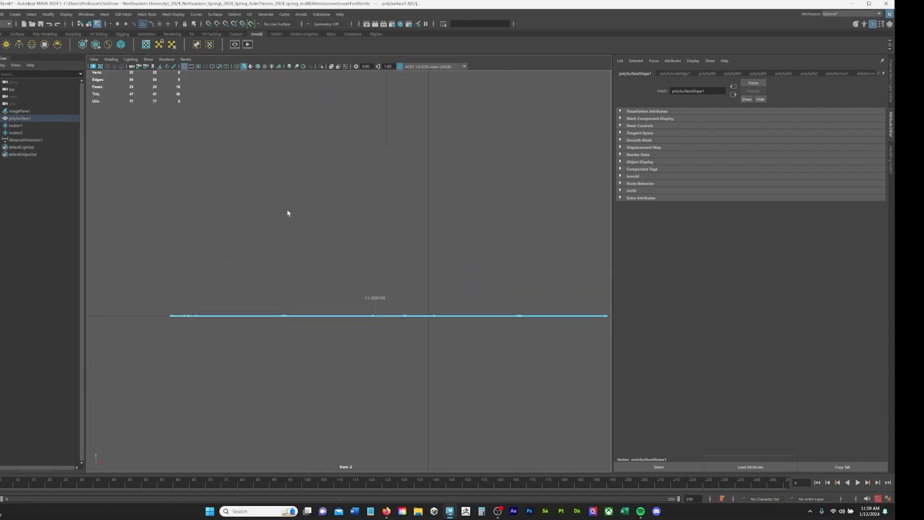
middle_click_drag(373, 214, 318, 235, "alt")
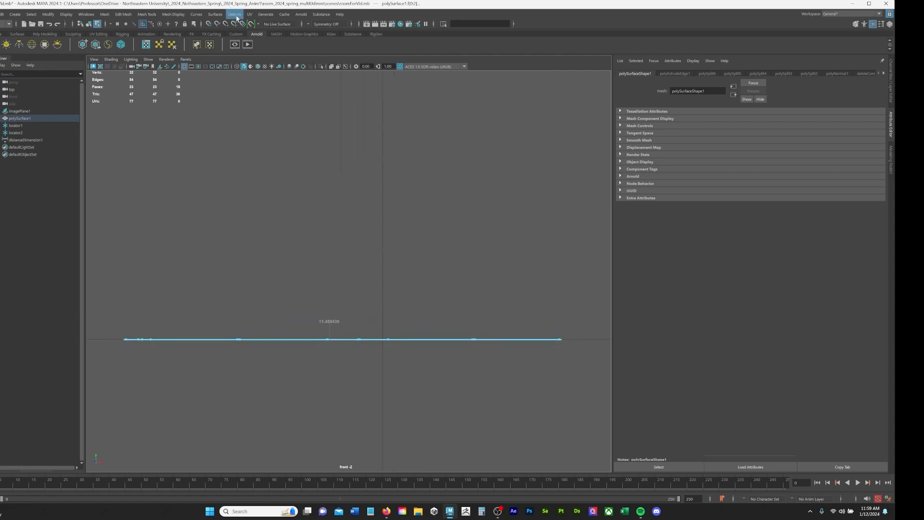
Step: Set the grid's length and width to 20 units with grid lines every 10 units, and apply it
left_click(66, 14)
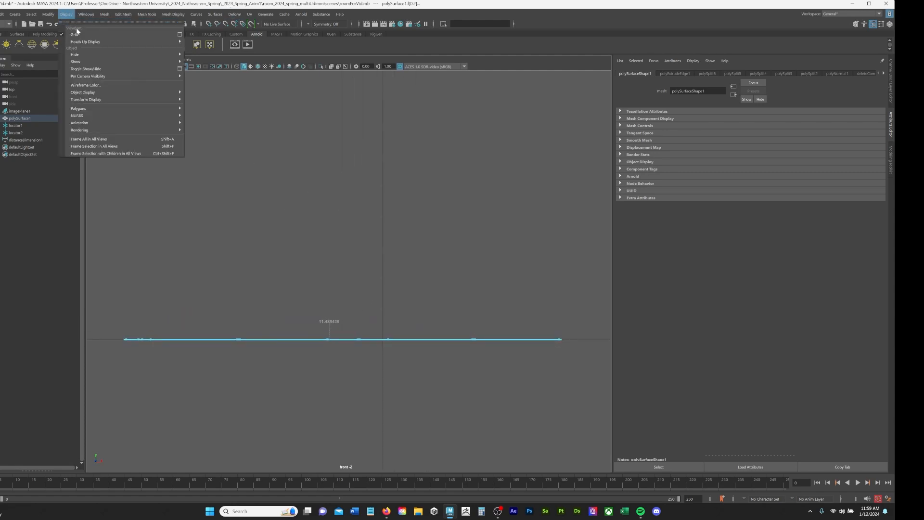
left_click(179, 34)
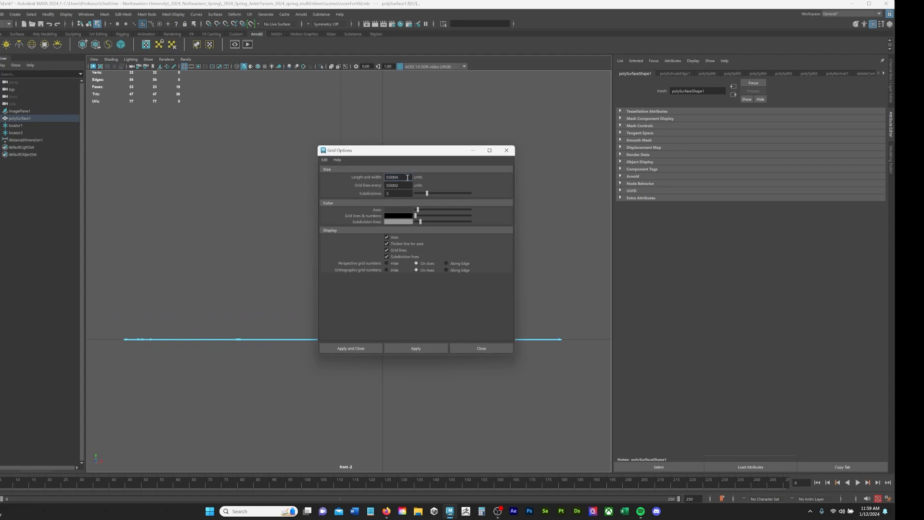
left_click_drag(407, 177, 382, 177)
type("20")
key("Return")
left_click_drag(407, 186, 371, 185)
type("10")
left_click(427, 349)
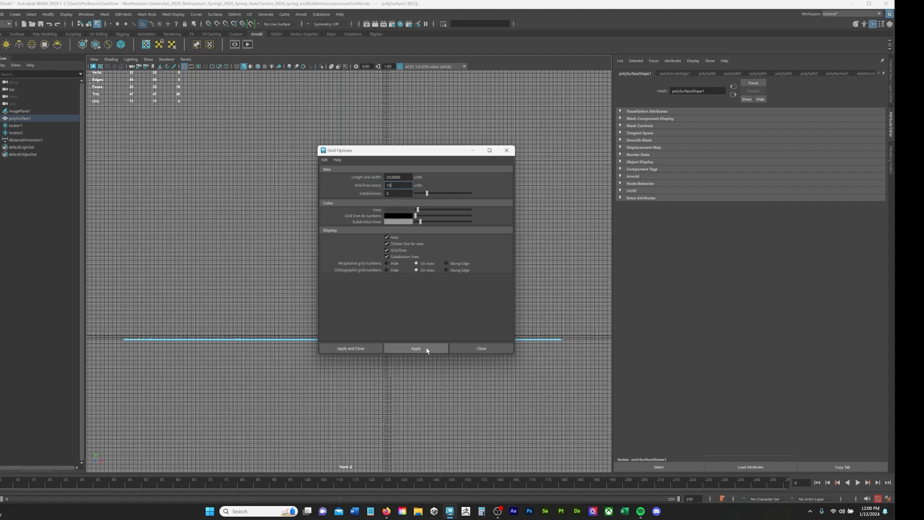
left_click(506, 150)
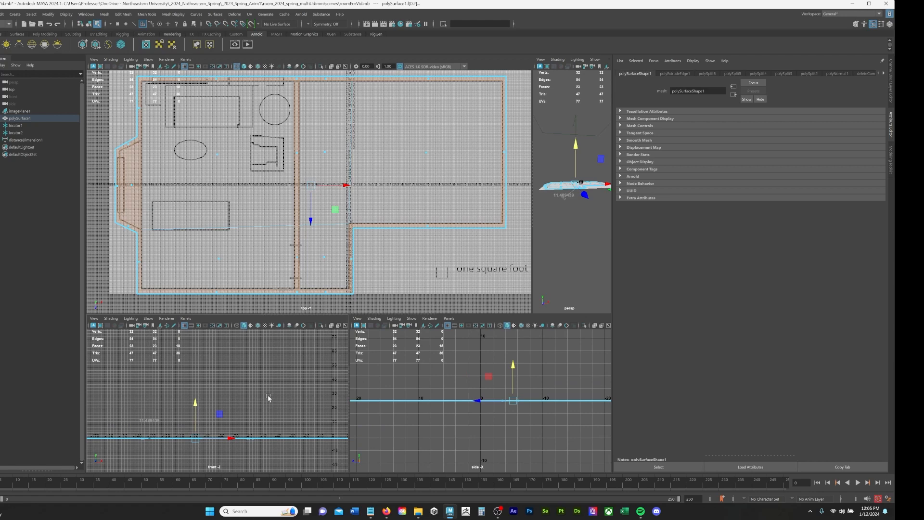
scroll(268, 398, "up", 2)
scroll(268, 398, "down", 3)
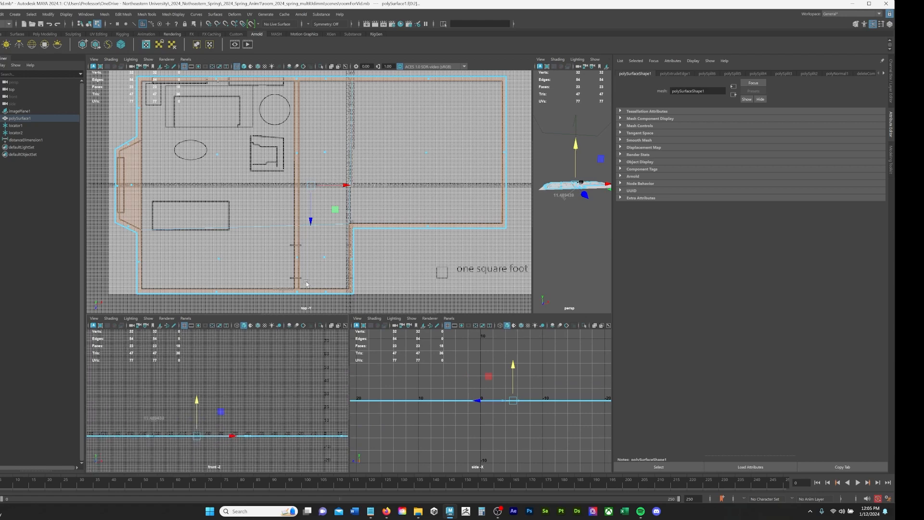
Step: Extrude the selected wall faces and the bay-window seat face with a thickness of 45.72
scroll(308, 188, "down", 1)
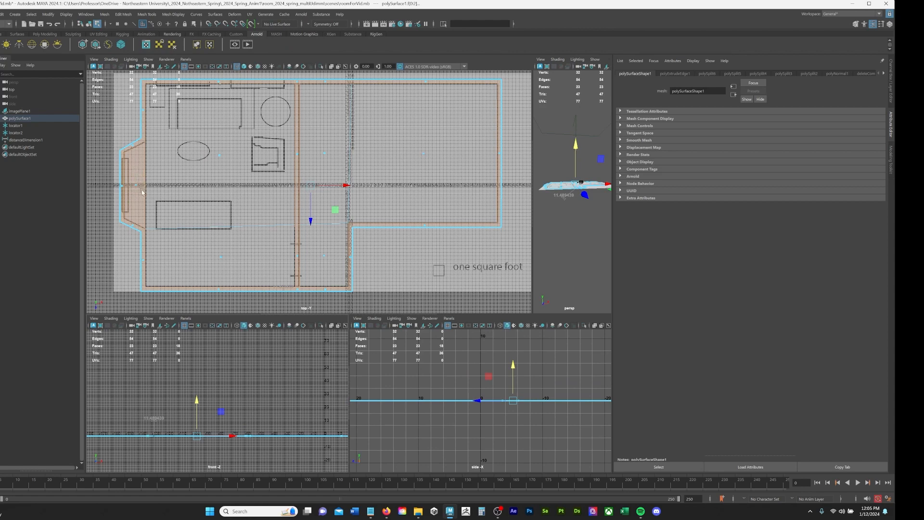
scroll(461, 370, "down", 2)
scroll(461, 370, "down", 1)
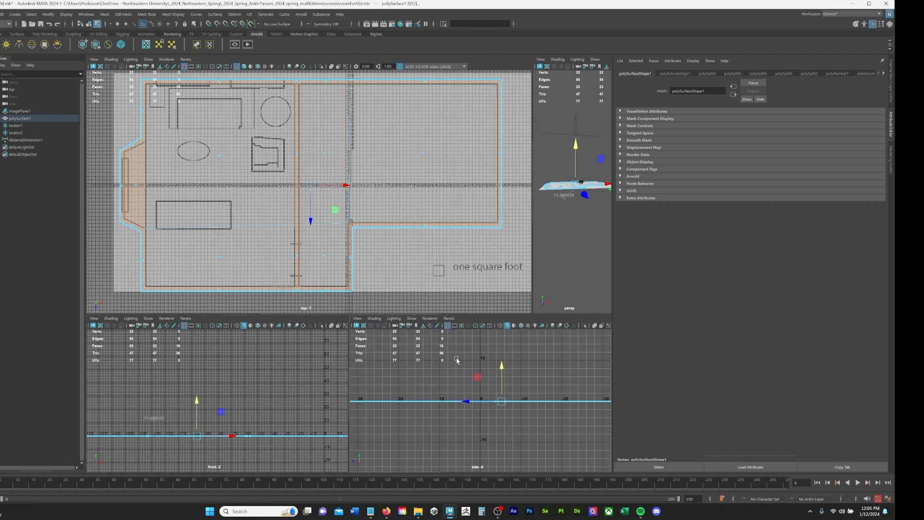
middle_click_drag(461, 371, 449, 401, "alt")
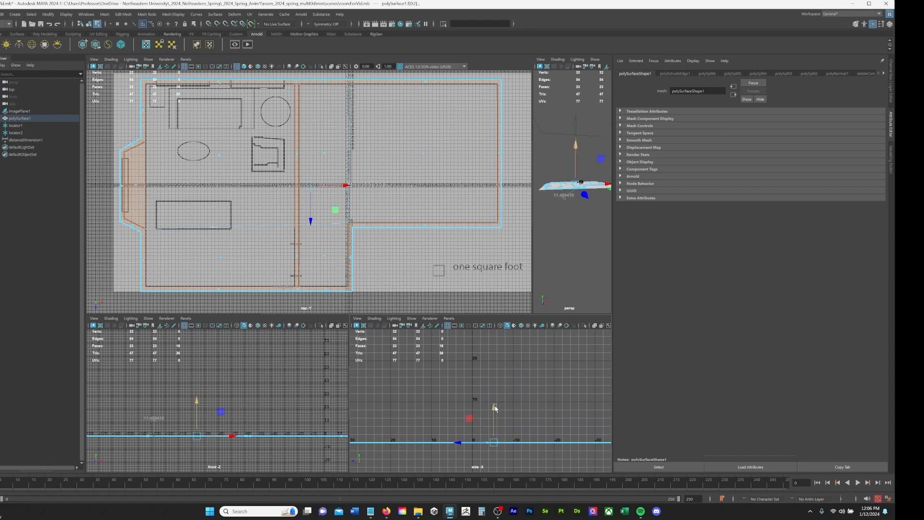
left_click_drag(494, 405, 491, 361)
key("ctrl+z")
key("ctrl+e")
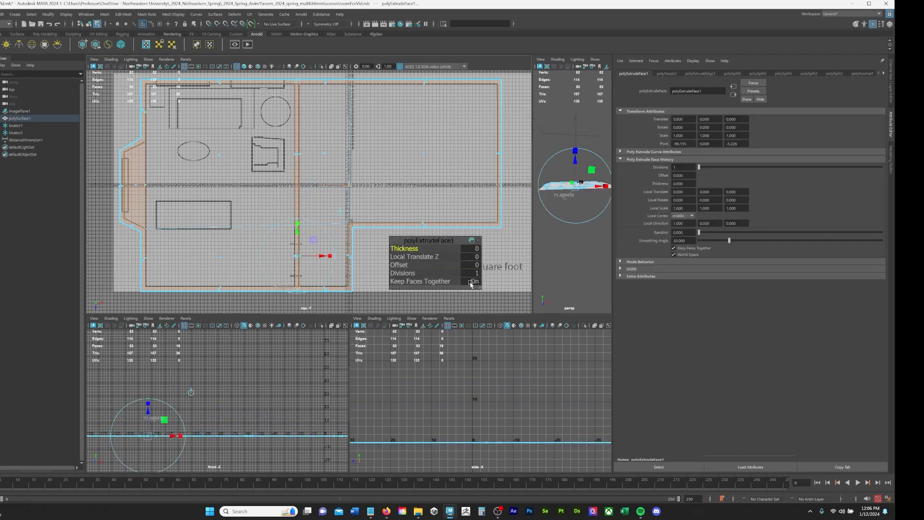
left_click(475, 250)
type("45.72")
key("Return")
Step: Check the extrusion in wireframe in the front view and remove the bay-window seat face from the face selection
scroll(301, 371, "up", 6)
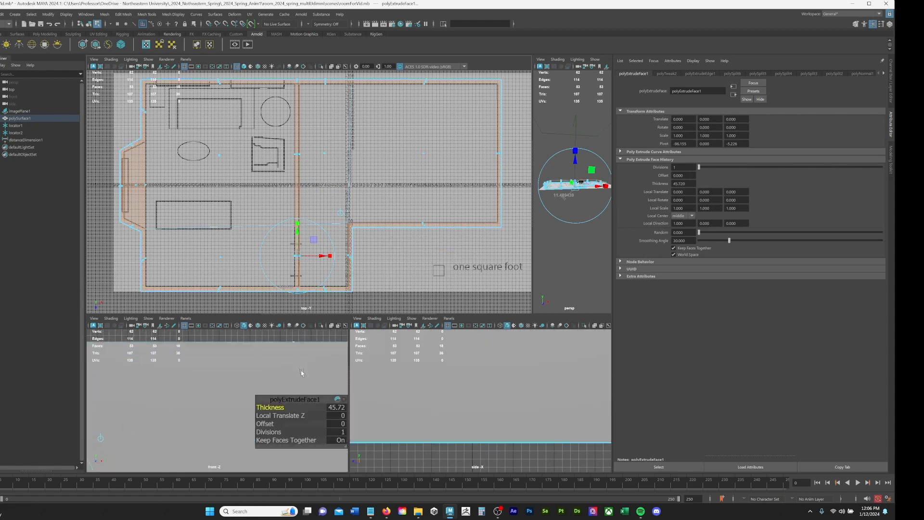
key("4")
middle_click_drag(302, 371, 202, 418, "alt")
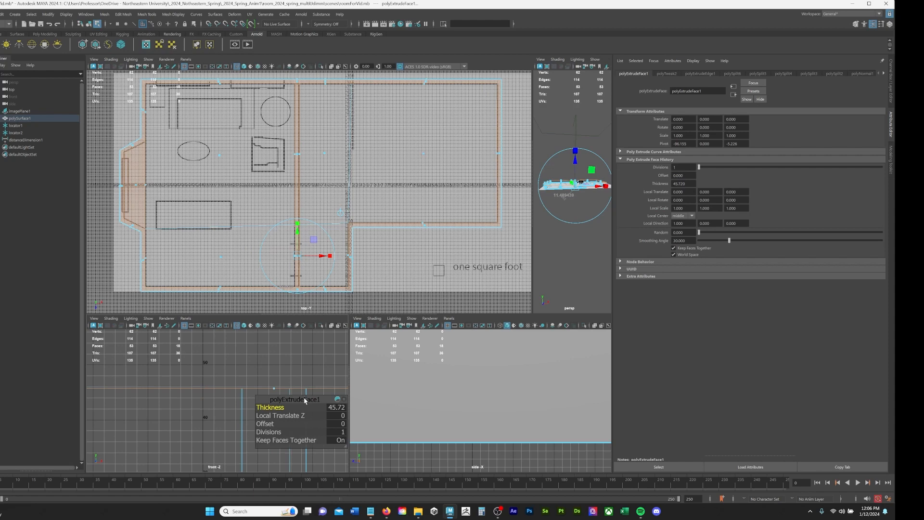
left_click_drag(306, 399, 256, 395)
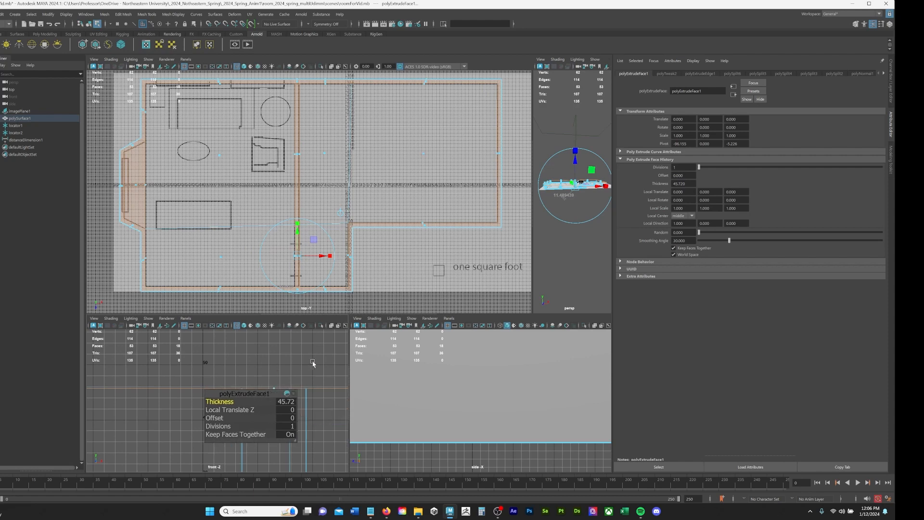
scroll(263, 376, "down", 10)
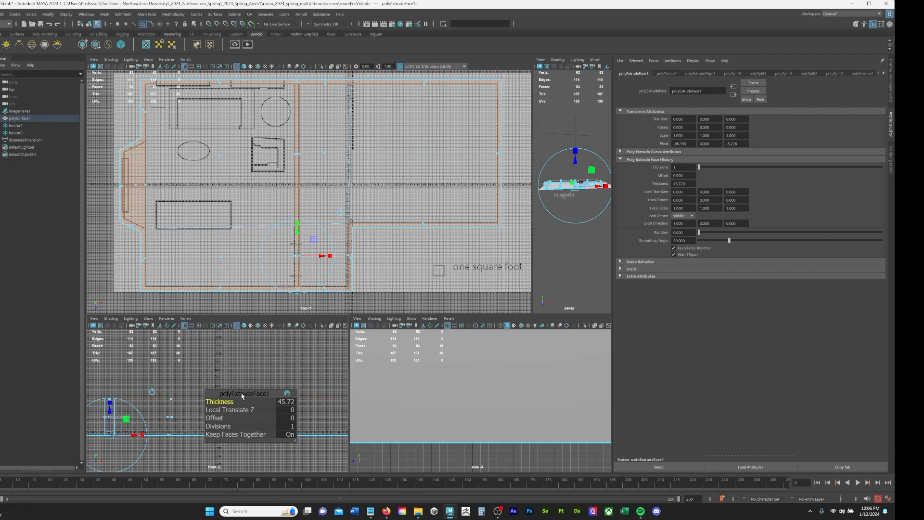
key("w")
scroll(241, 396, "down", 1)
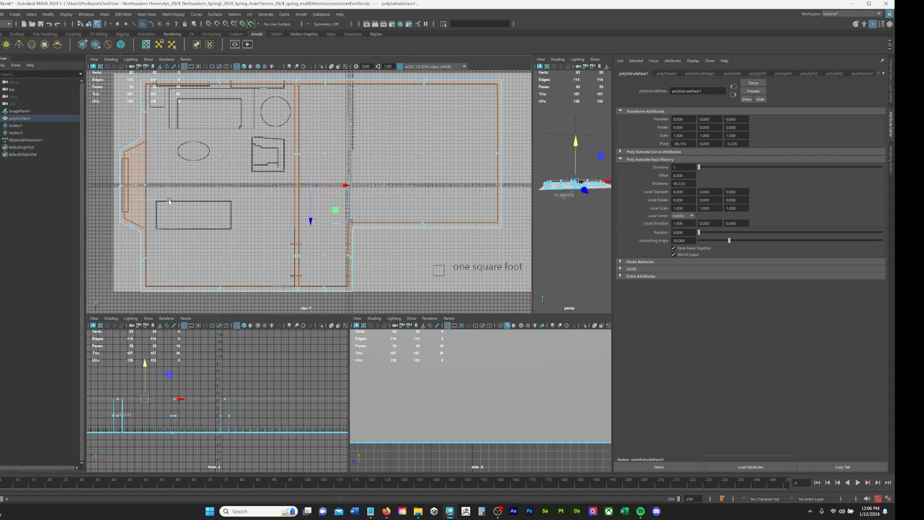
left_click(132, 193)
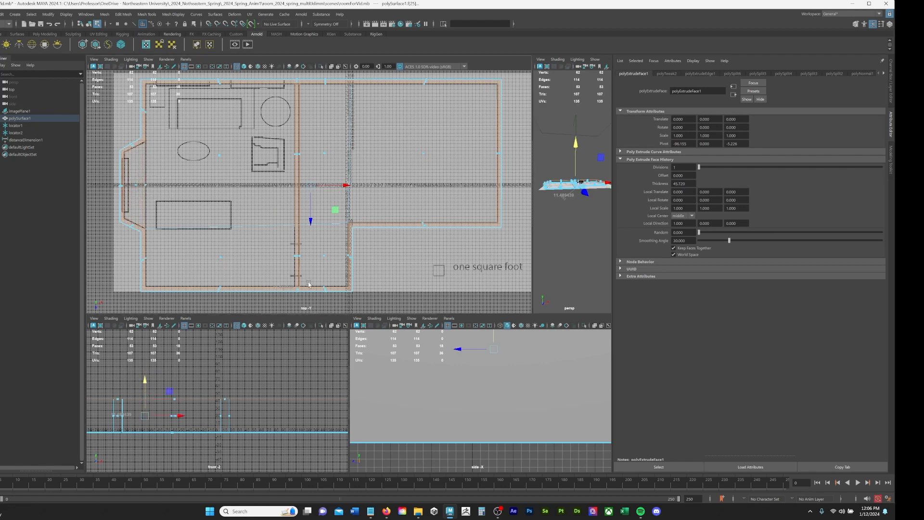
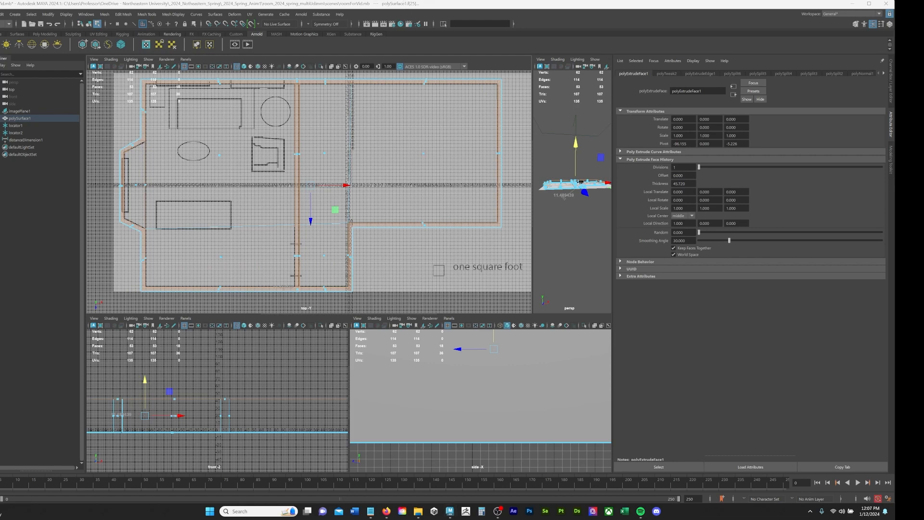
Step: Consult the measurement notes, extrude the remaining wall-top faces again, and raise them well above the seat height
key("alt+Tab")
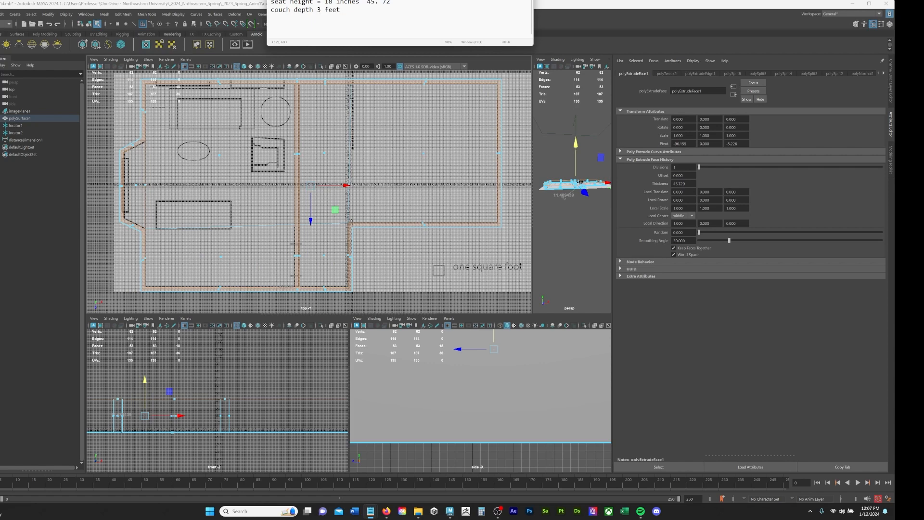
key("alt+Tab")
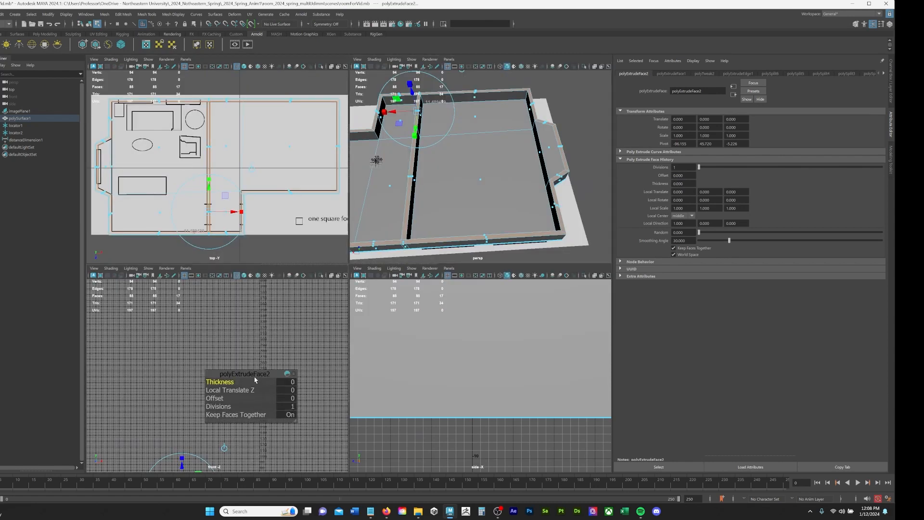
left_click_drag(287, 374, 335, 337)
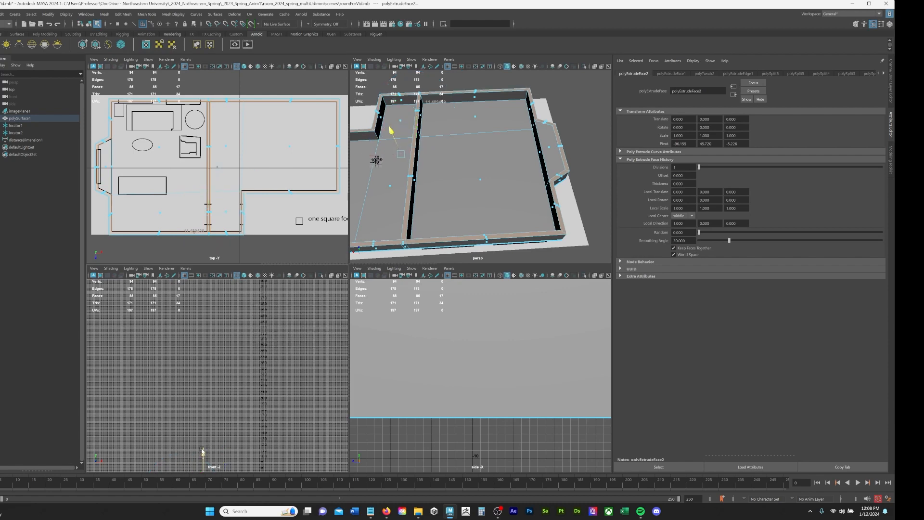
left_click_drag(208, 449, 221, 315)
Step: Fine-tune the height of the raised wall-top faces against the grid in the front view
scroll(260, 425, "up", 3)
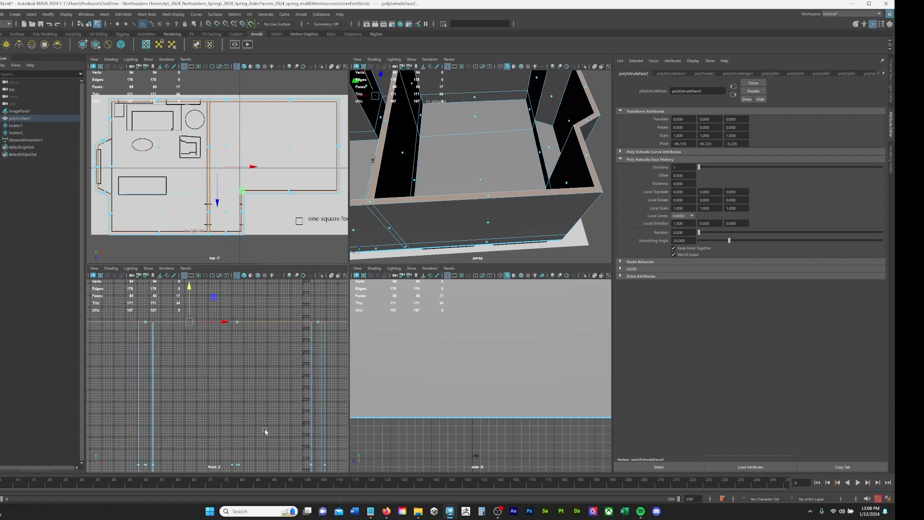
middle_click_drag(237, 355, 182, 423, "alt")
scroll(228, 403, "up", 3)
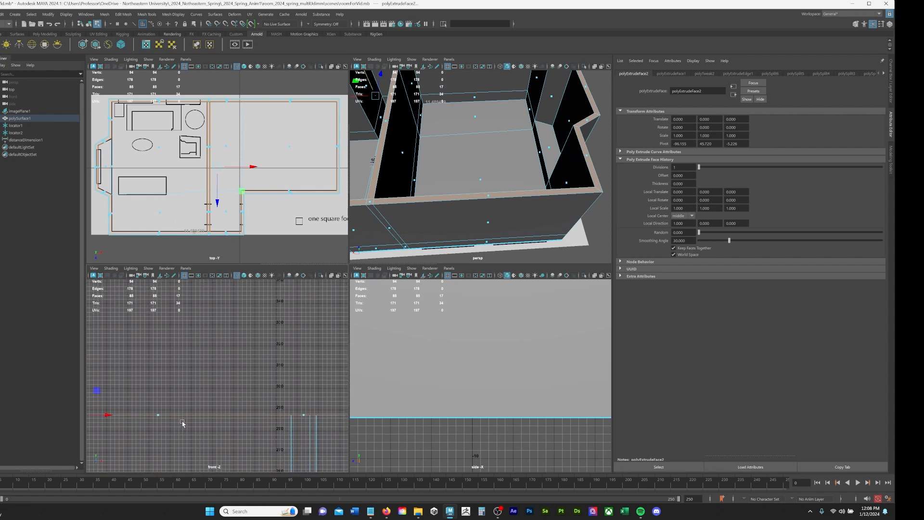
middle_click_drag(123, 374, 165, 368, "alt")
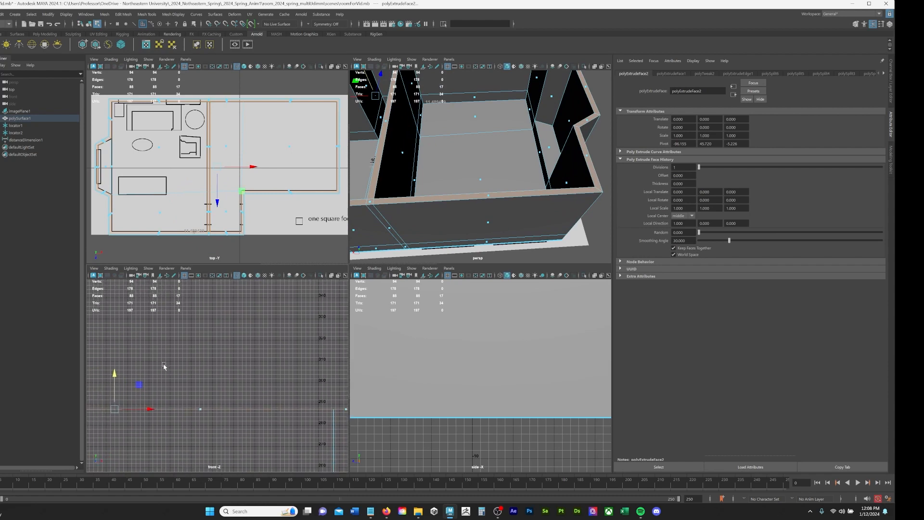
key("space")
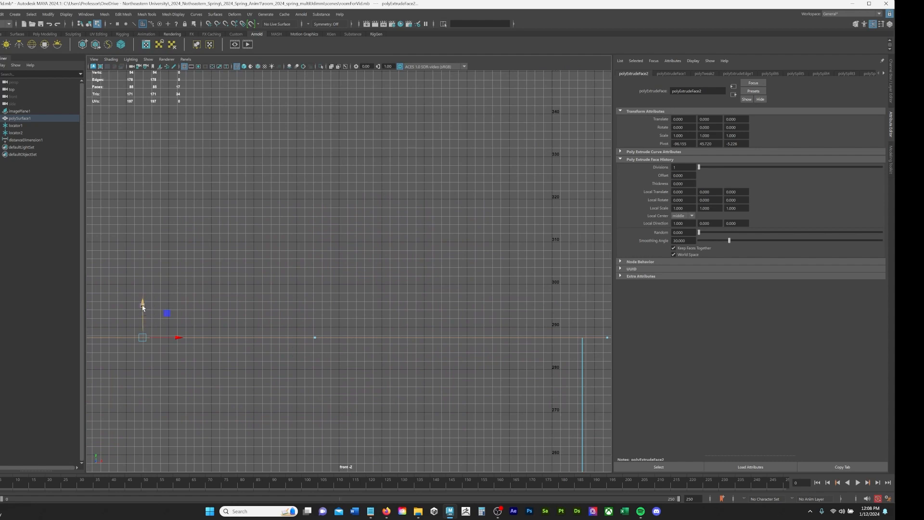
left_click_drag(142, 302, 142, 72)
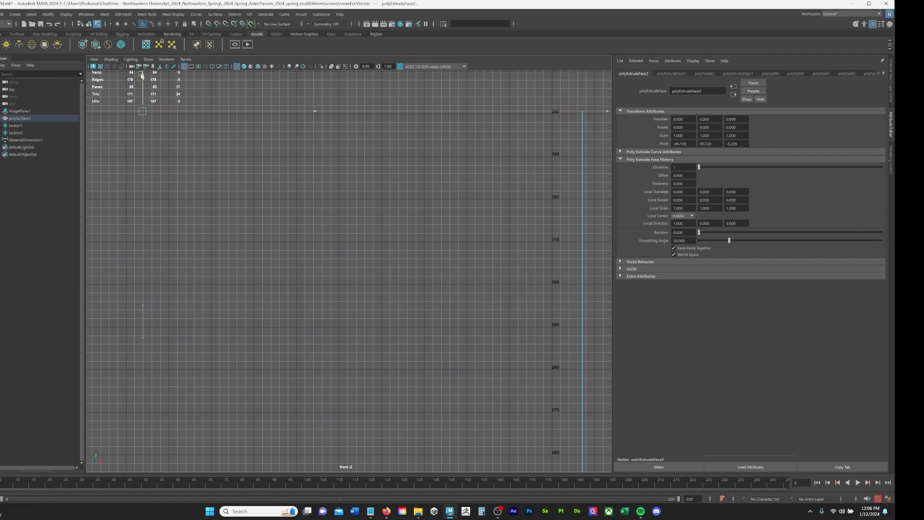
middle_click_drag(198, 227, 202, 235, "alt")
middle_click_drag(202, 234, 210, 245, "alt")
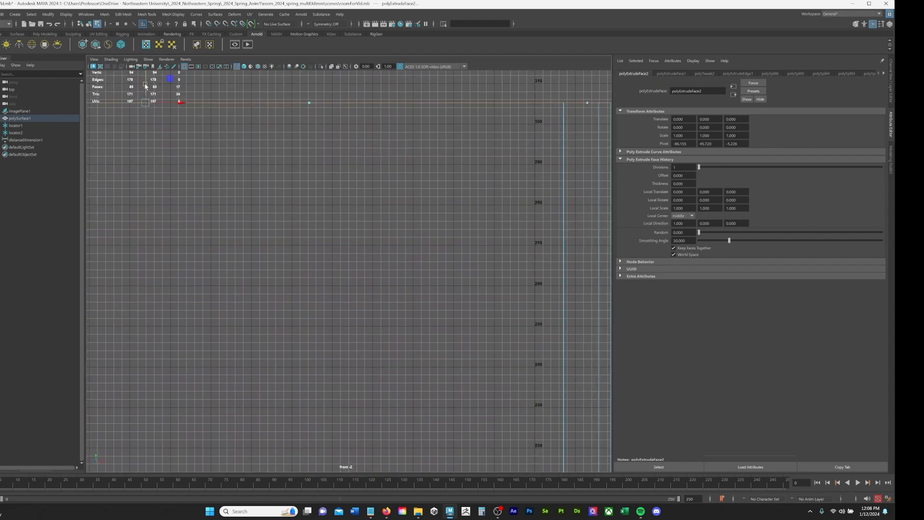
left_click_drag(146, 89, 189, 338)
scroll(191, 349, "up", 1)
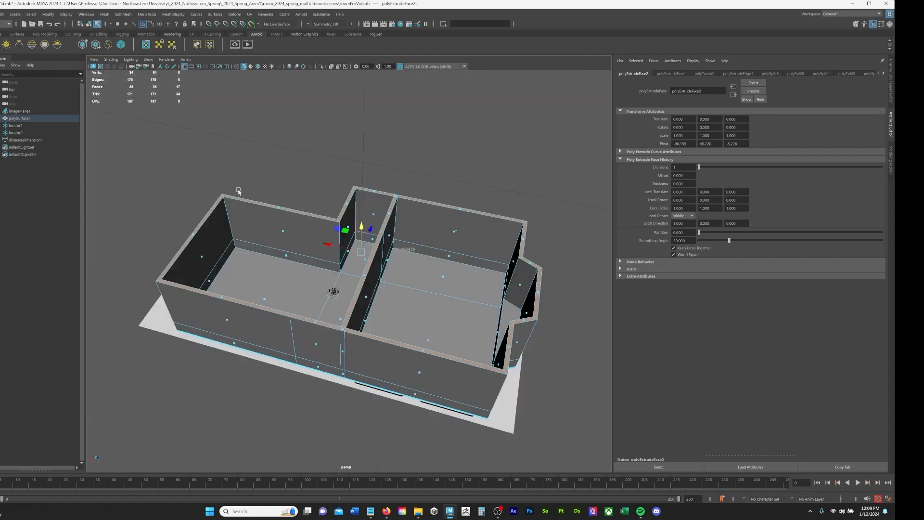
Step: Duplicate all the wall-top faces, including those of the dividing wall, as a separate mesh
left_click(326, 156)
left_click_drag(326, 155, 267, 169, "alt")
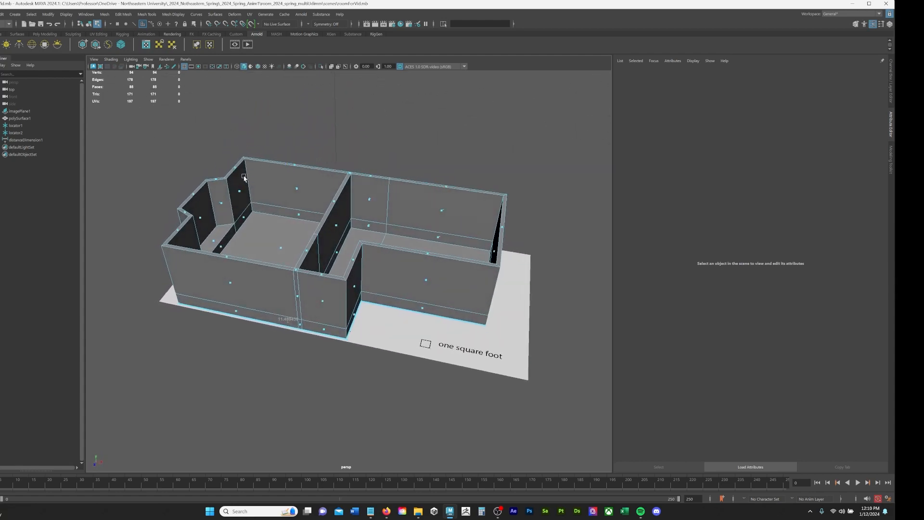
right_click_drag(238, 182, 294, 193, "alt")
middle_click_drag(294, 192, 387, 222, "alt")
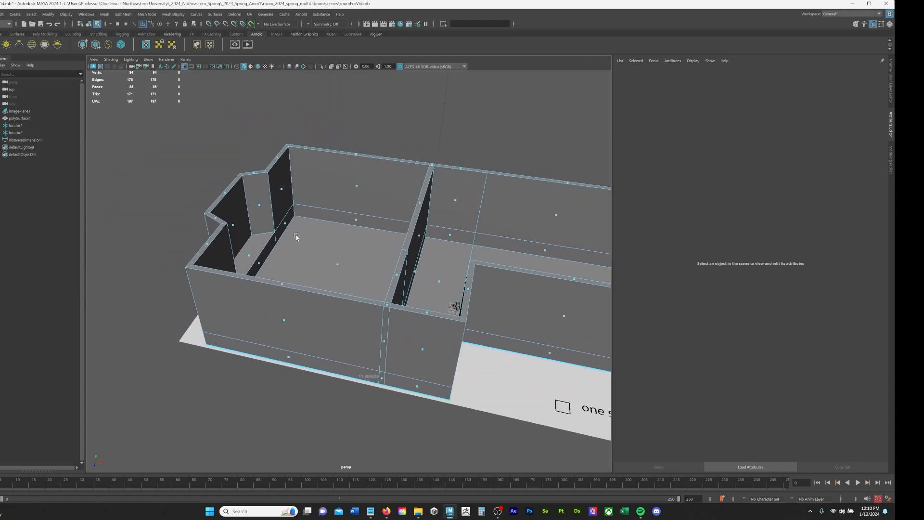
left_click(281, 284)
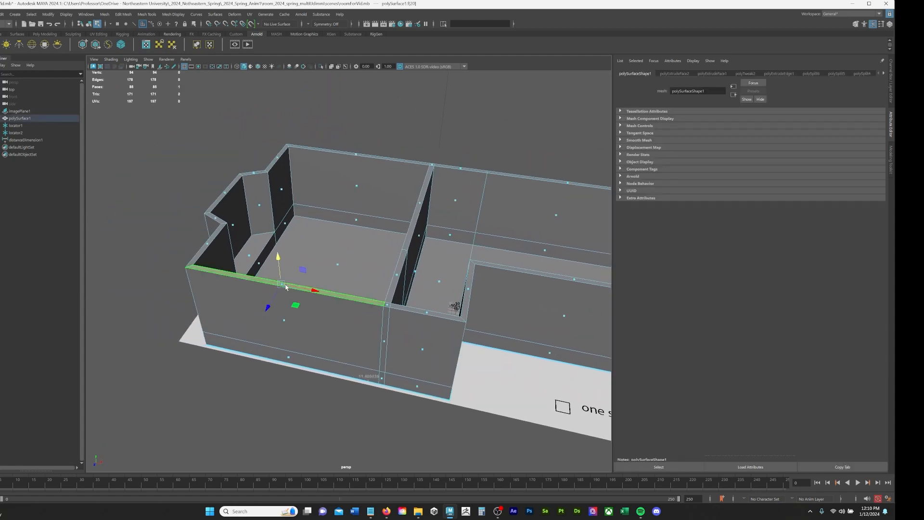
double_click(387, 305)
middle_click_drag(428, 254, 340, 251, "alt")
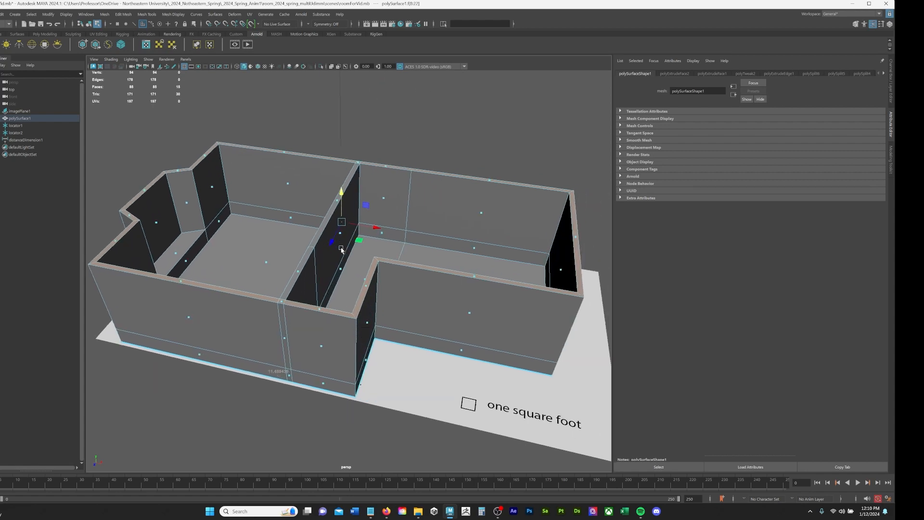
right_click_drag(339, 251, 335, 246, "alt")
left_click_drag(336, 246, 332, 272, "alt")
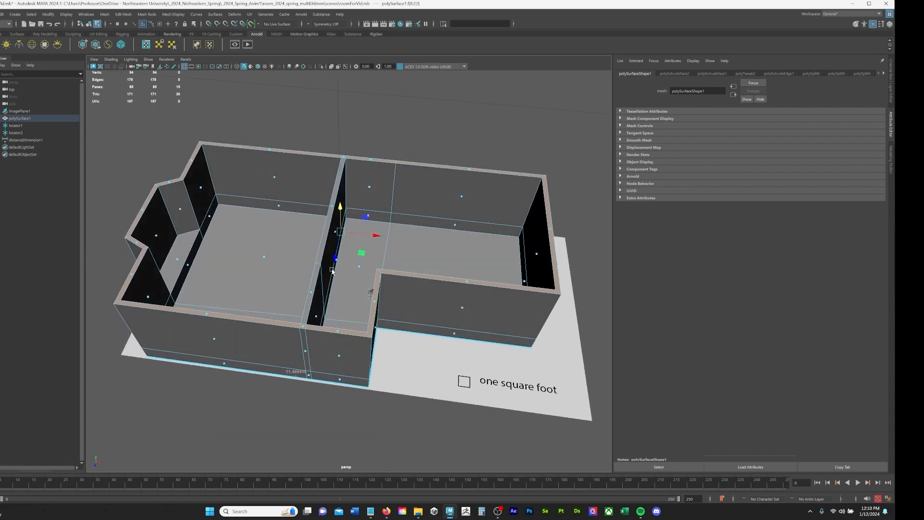
left_click(310, 293, "shift")
left_click(336, 205, "shift")
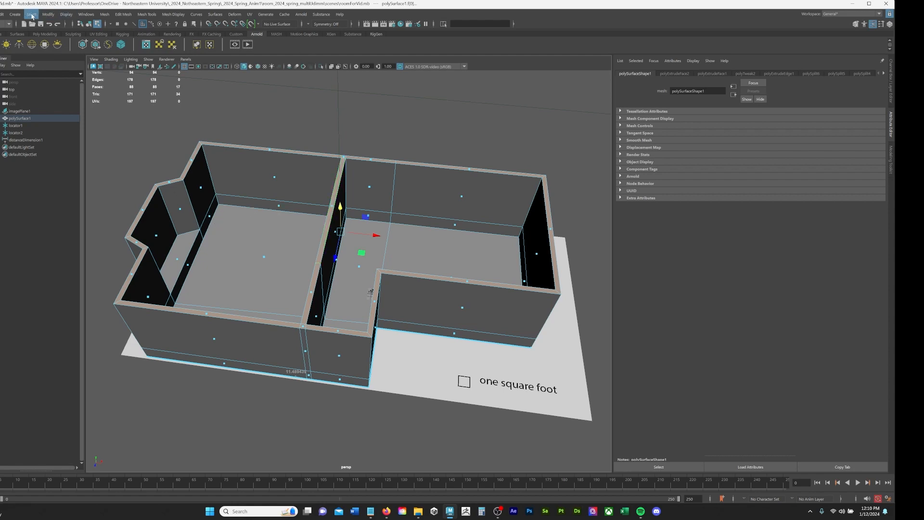
left_click(119, 16)
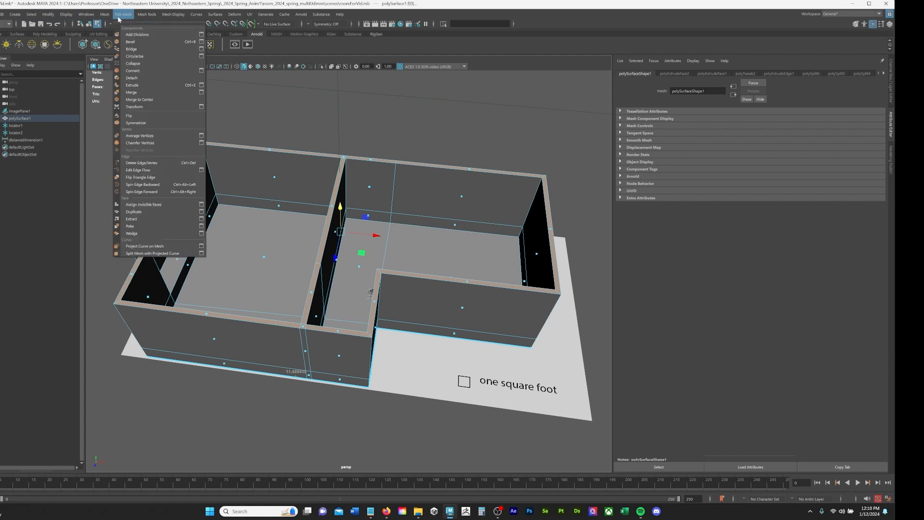
left_click(156, 212)
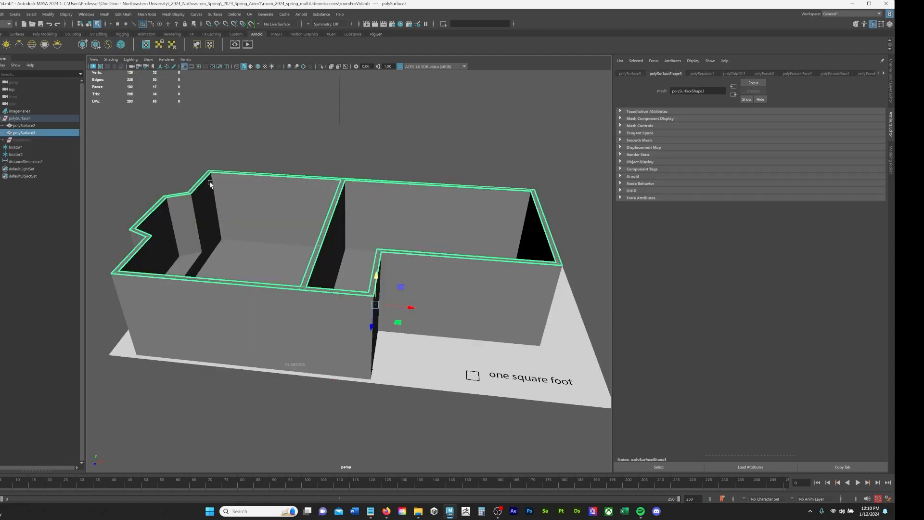
Step: Fill the opening over the L-shaped room in the duplicated wall-top mesh, using its inner border edges
left_click(24, 125)
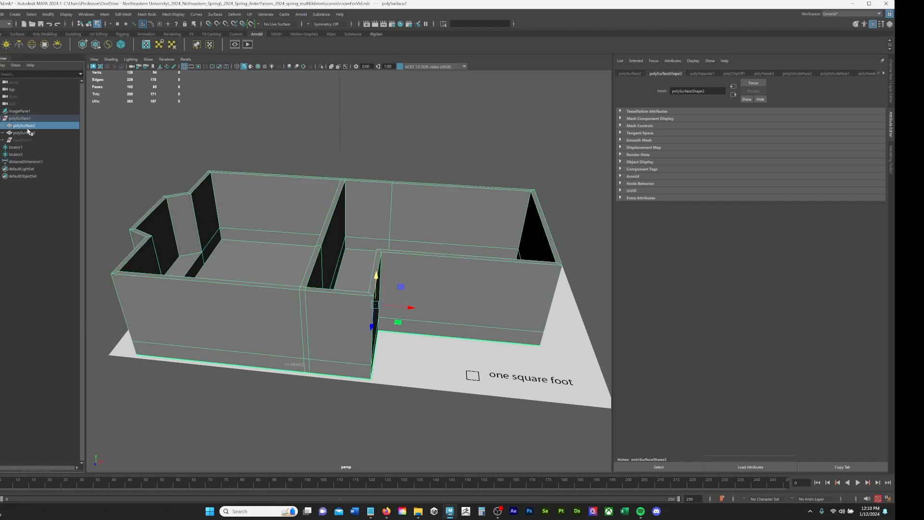
left_click(24, 133)
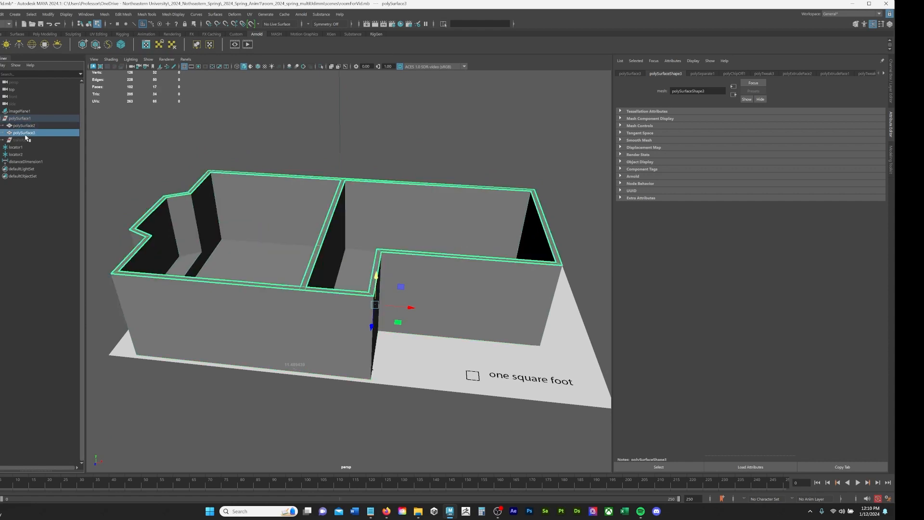
left_click_drag(341, 206, 342, 222, "alt")
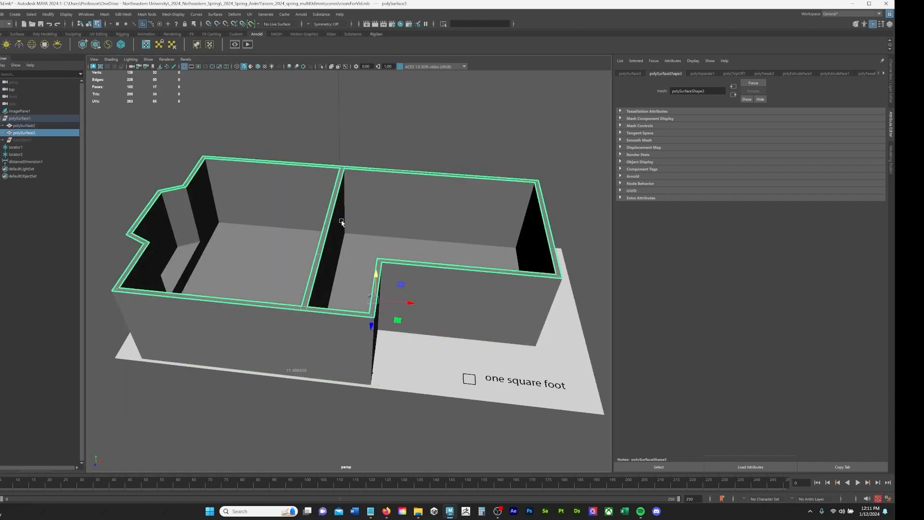
key("F10")
left_click(323, 241)
double_click(324, 241)
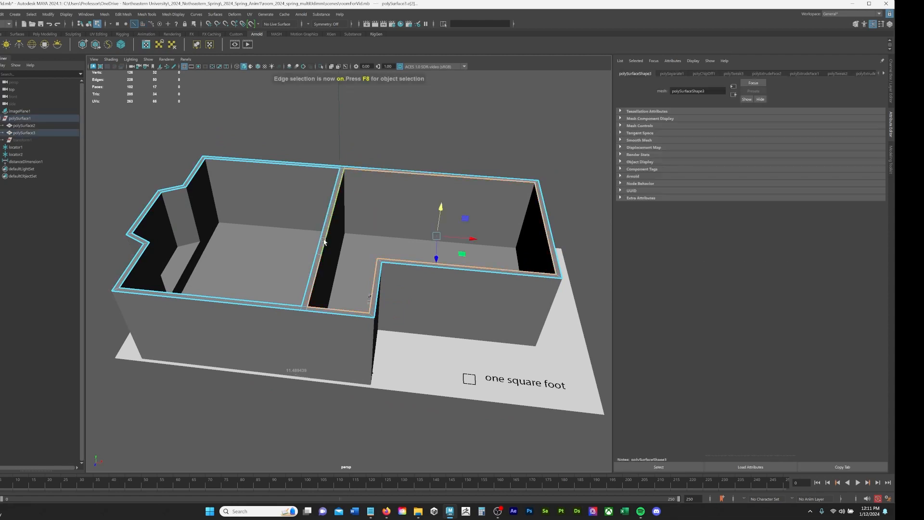
left_click(108, 16)
left_click(118, 69)
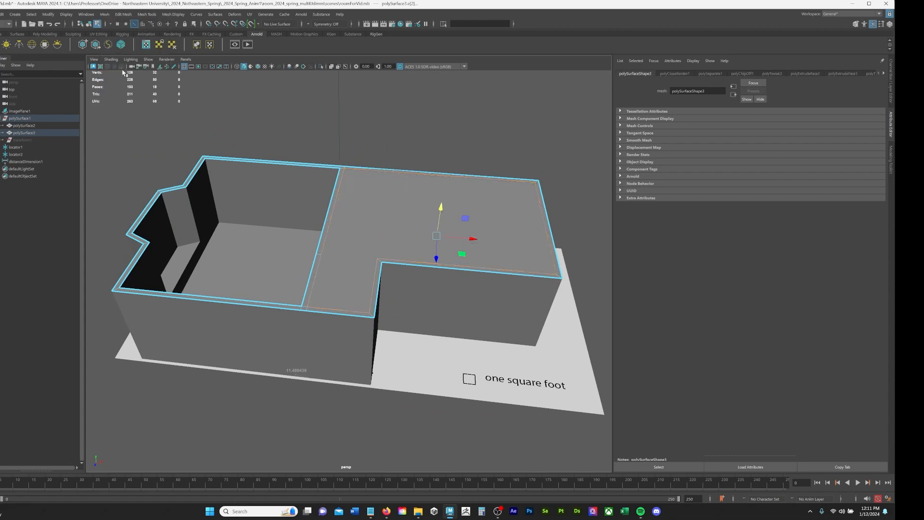
Step: Fill the remaining opening over the bay-window room in the duplicated wall-top mesh, using its inner border edge
left_click(328, 205)
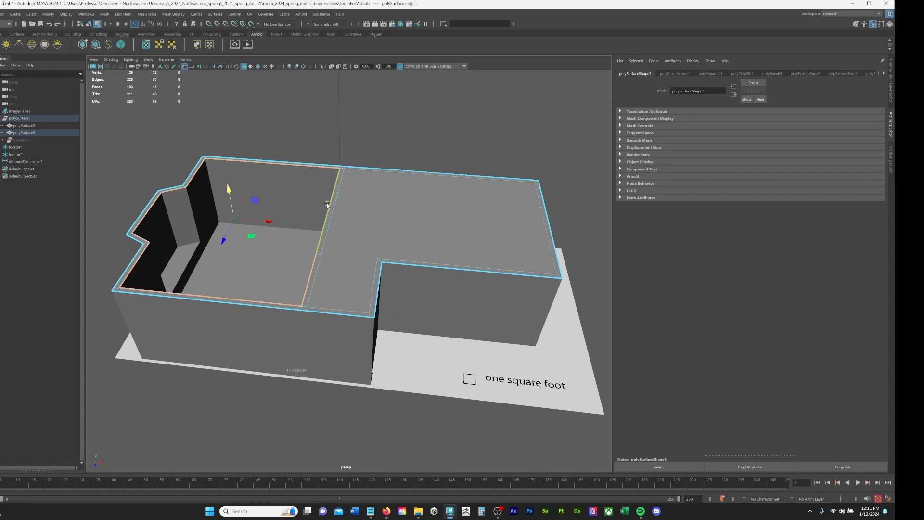
key("g")
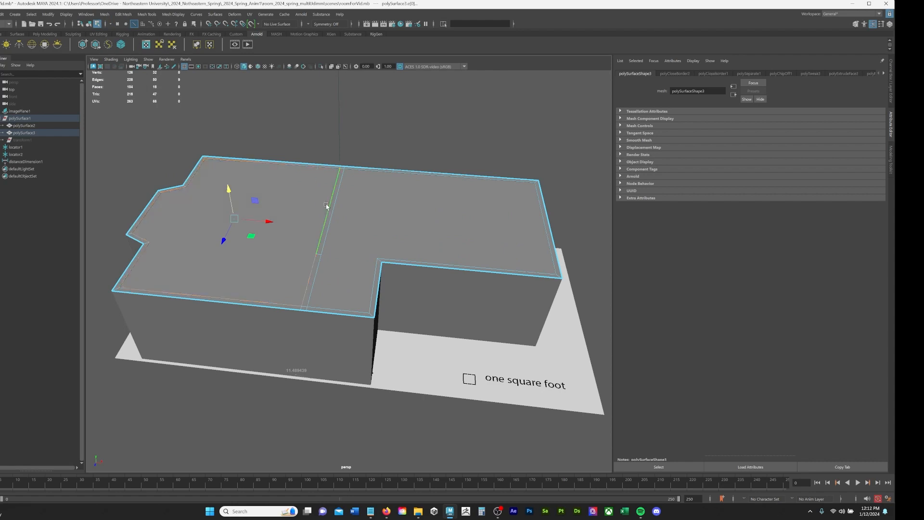
left_click_drag(382, 130, 389, 138, "alt")
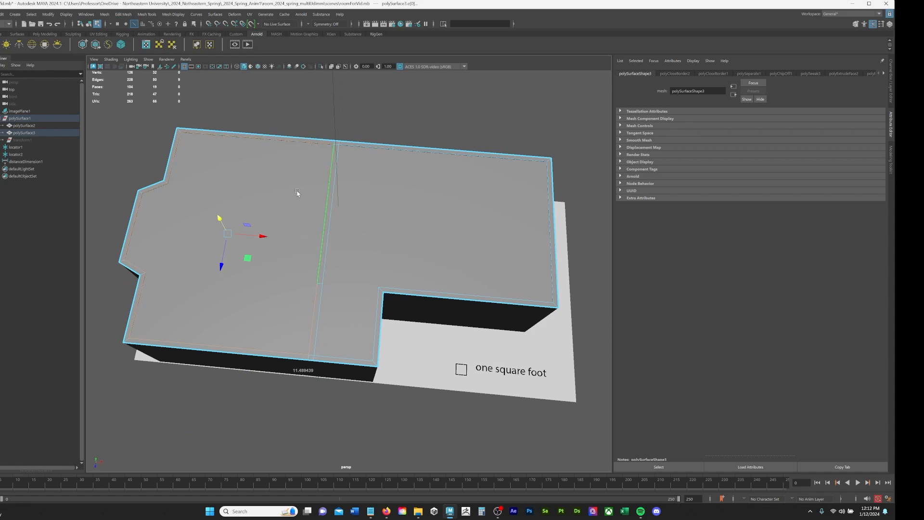
Step: With Multi-Cut, cut the L-shaped room's ceiling from the back wall to the inner corner and on to the dividing wall
key("space")
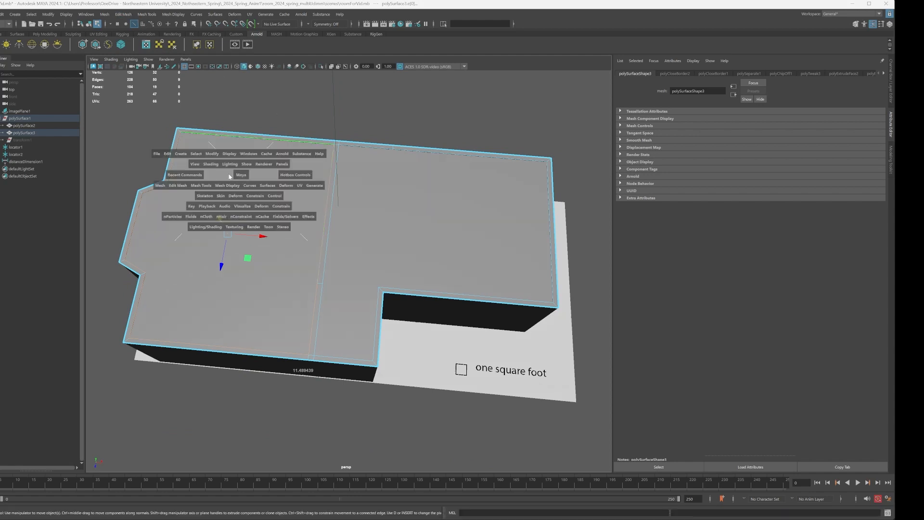
left_click(196, 176)
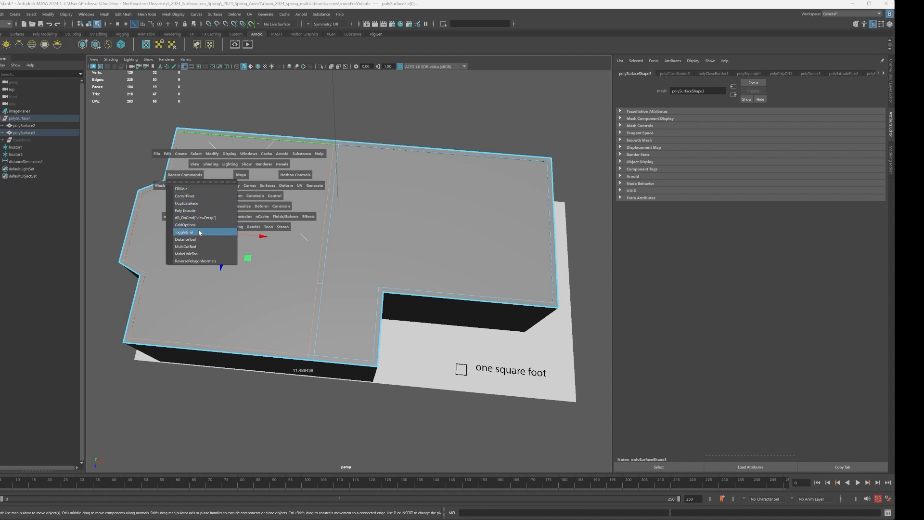
left_click(202, 246)
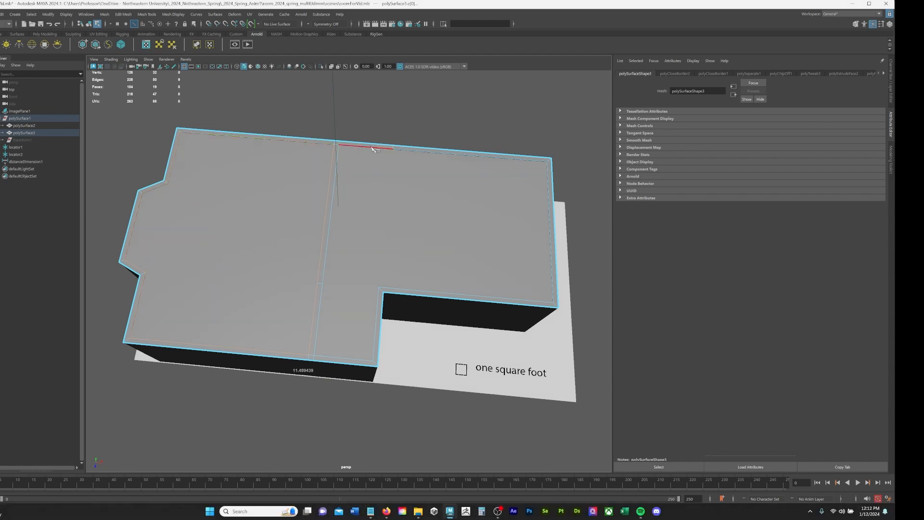
left_click(404, 158)
left_click(380, 288)
key("Return")
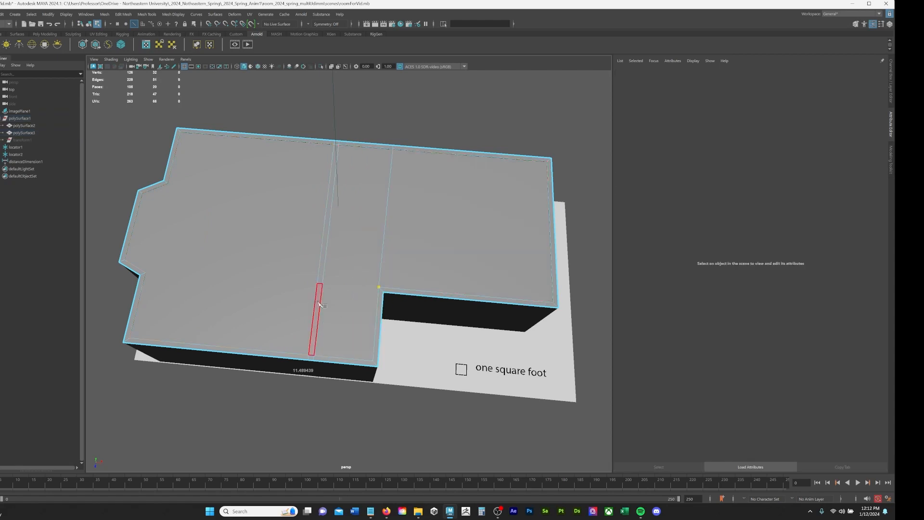
left_click(317, 283)
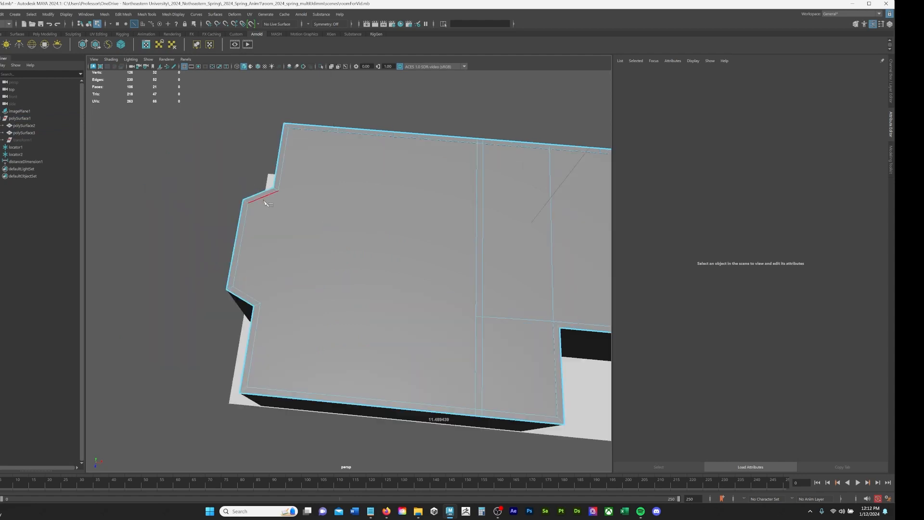
Step: Cut the other room's ceiling between the two inner bay corners and from the front bay corner to the dividing wall
left_click(278, 190)
left_click(259, 303)
right_click(273, 318)
left_click(476, 315)
right_click(476, 338)
left_click_drag(539, 221, 234, 196, "alt")
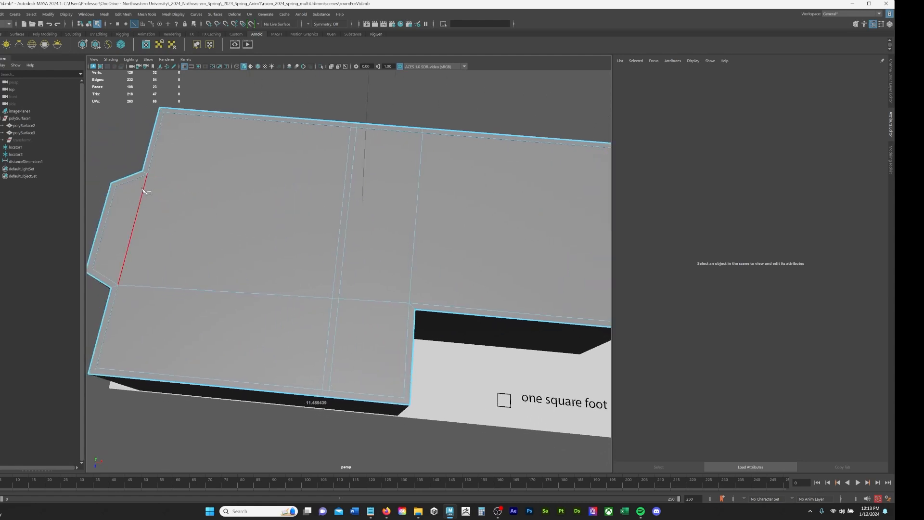
Step: Cut from the rear bay corner across both rooms' ceilings to the far end wall
left_click(147, 174)
left_click_drag(542, 208, 495, 192, "alt")
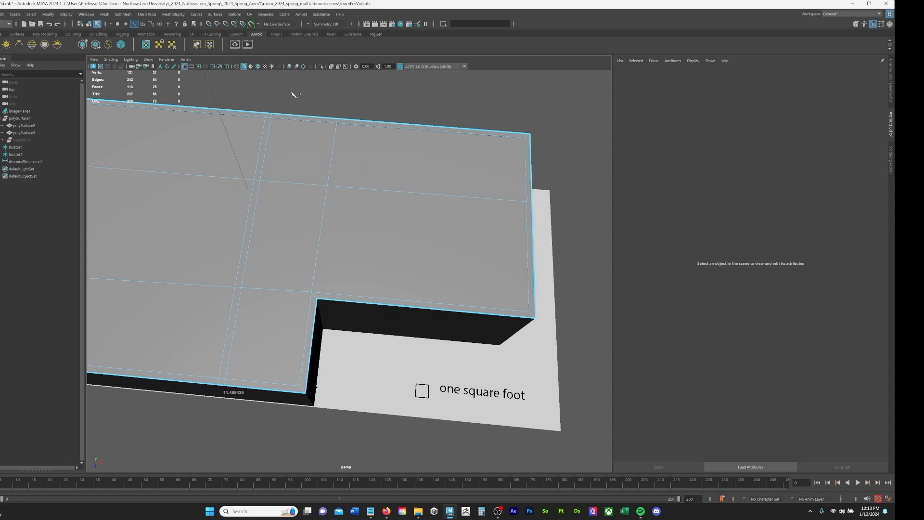
left_click_drag(395, 116, 431, 129, "alt")
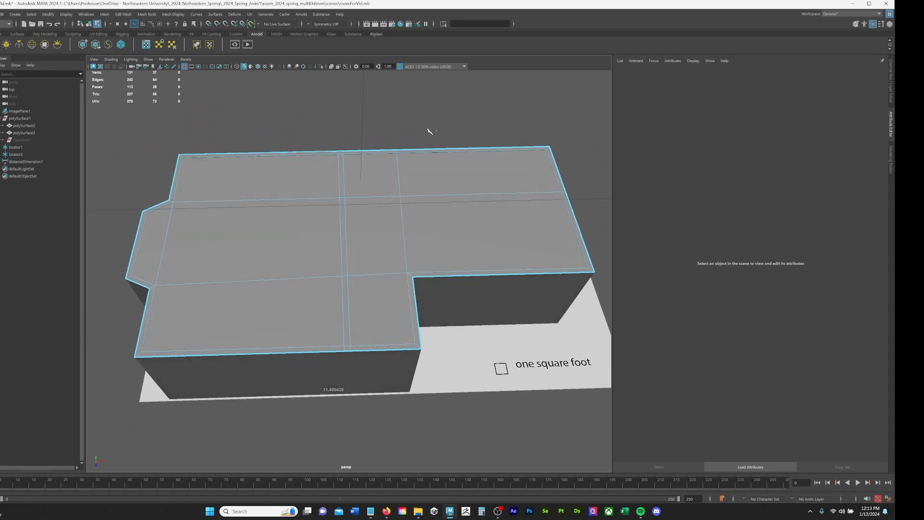
Step: Select all faces of the ceiling mesh, start extruding them, and consult the measurement notes
key("F11")
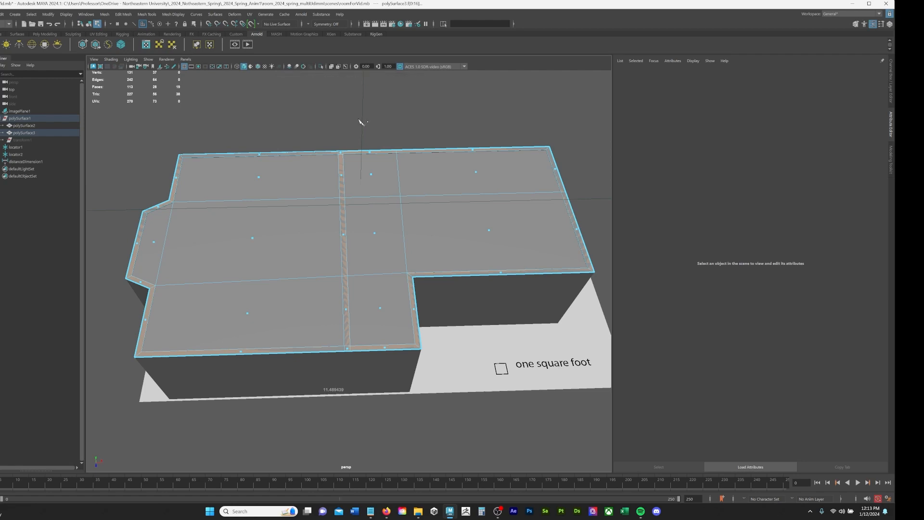
left_click(254, 240)
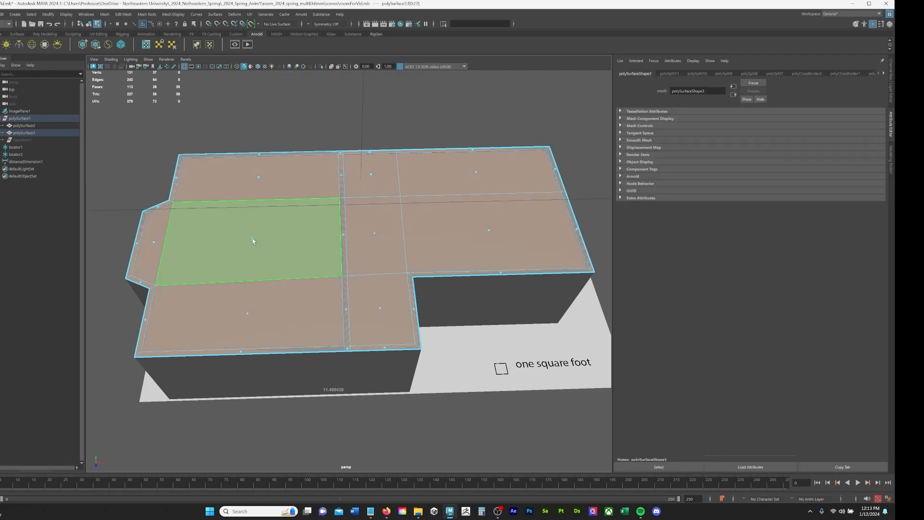
left_click(568, 167)
left_click_drag(366, 301, 365, 281, "alt")
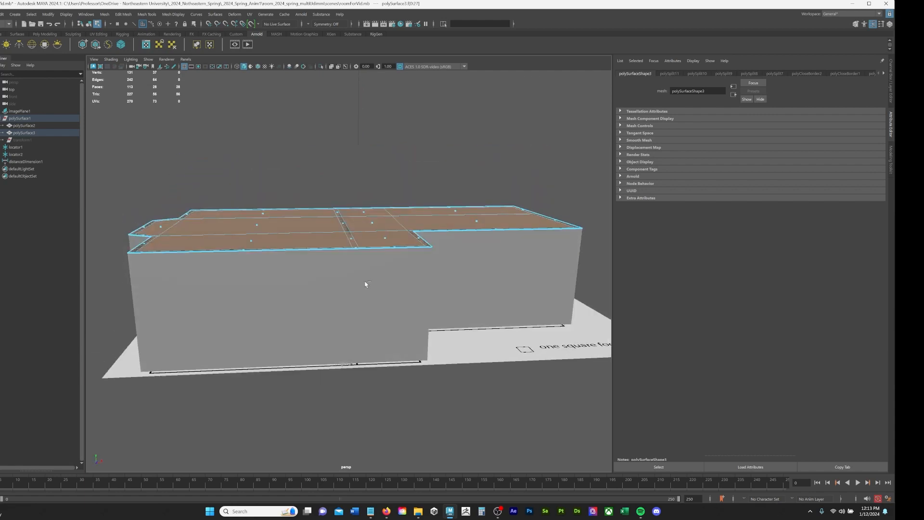
key("ctrl+e")
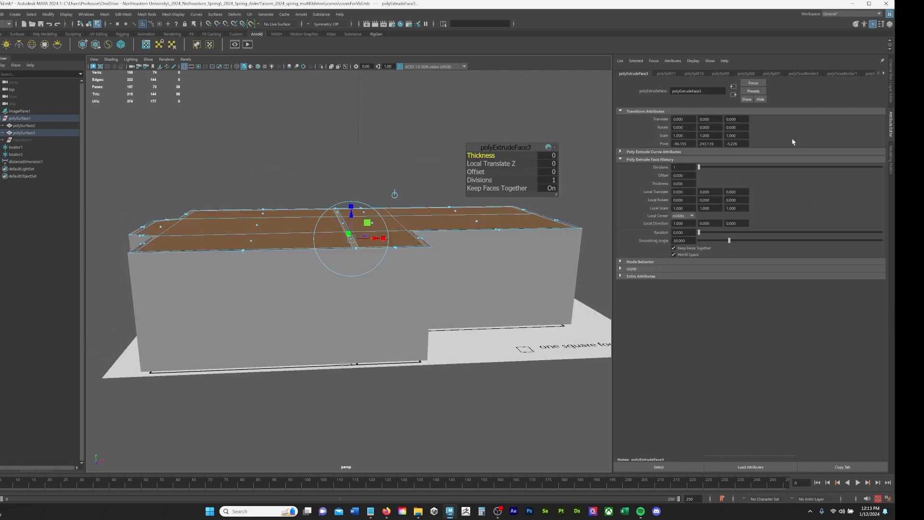
left_click(346, 1)
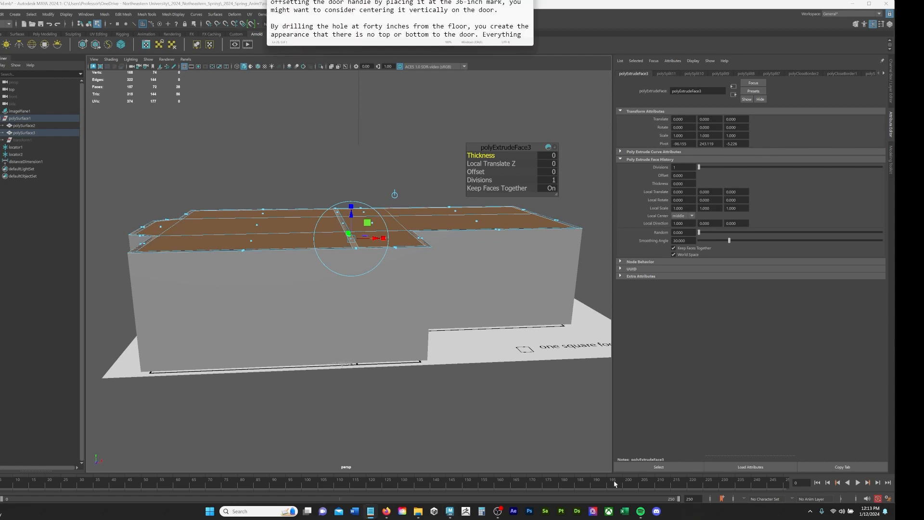
Step: Try raising the extruded ceiling faces by eye against the front-view grid, and undo the move
left_click_drag(351, 214, 351, 207)
key("space")
key("space")
middle_click_drag(307, 230, 366, 225, "alt")
right_click_drag(366, 225, 283, 216, "alt")
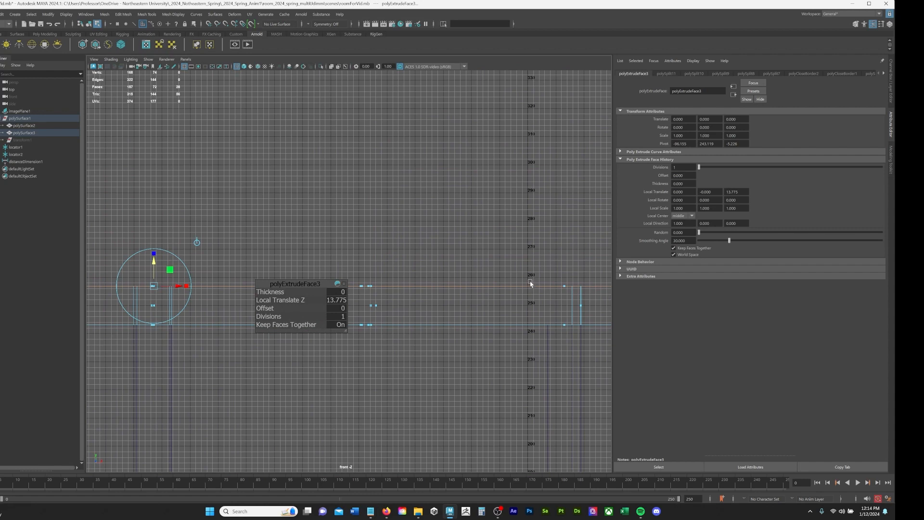
left_click_drag(154, 262, 154, 262)
key("ctrl+z")
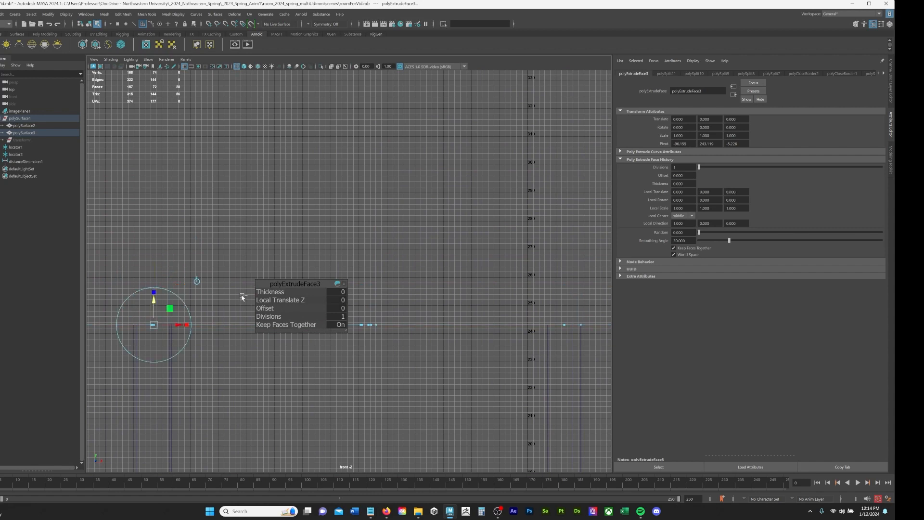
Step: Set the ceiling extrusion's thickness to 22 and return to object selection with nothing selected
left_click(336, 292)
type("22")
key("Return")
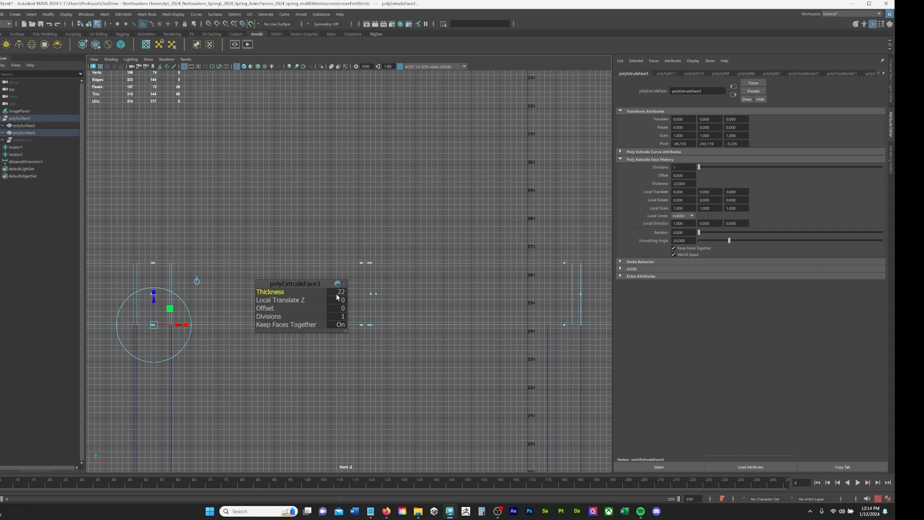
scroll(380, 224, "down", 13)
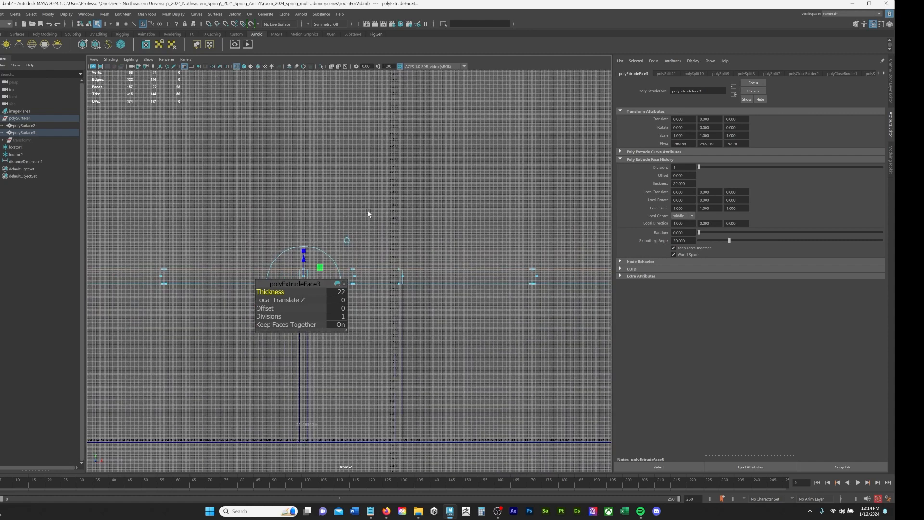
key("space")
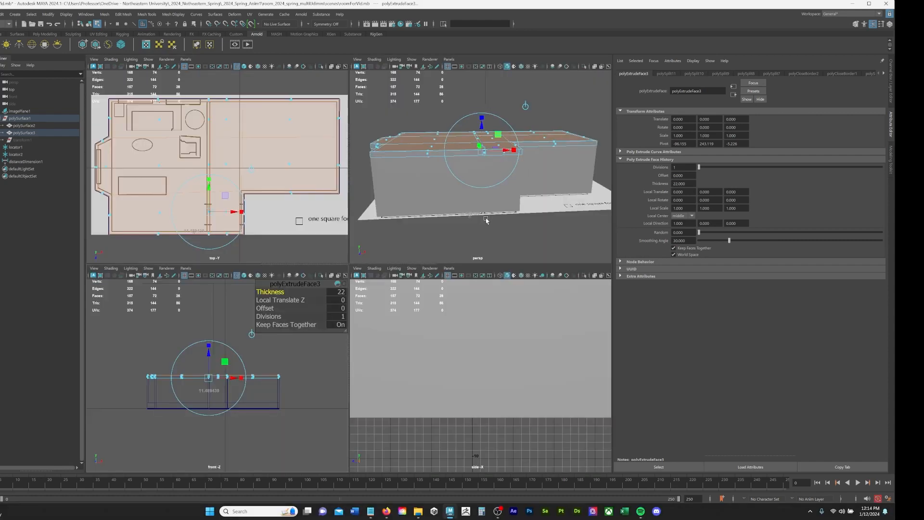
key("F8")
left_click(460, 251)
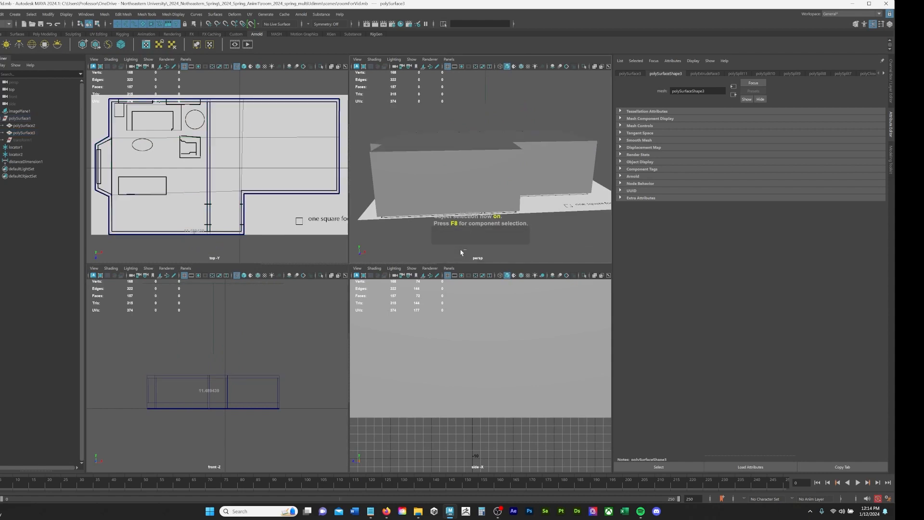
Step: Select the ceiling mesh in the perspective view and assign it to a new display layer
left_click(407, 155)
key("space")
left_click_drag(418, 200, 352, 174, "alt")
left_click(891, 65)
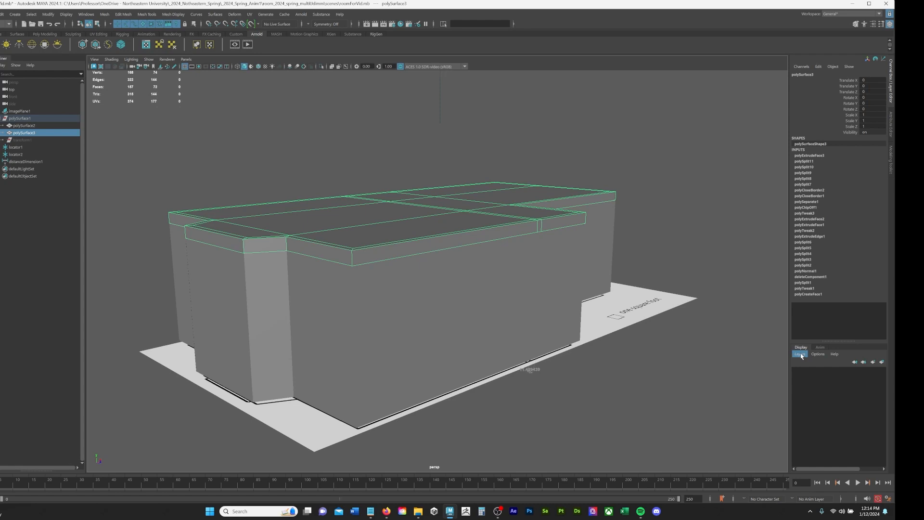
left_click(881, 363)
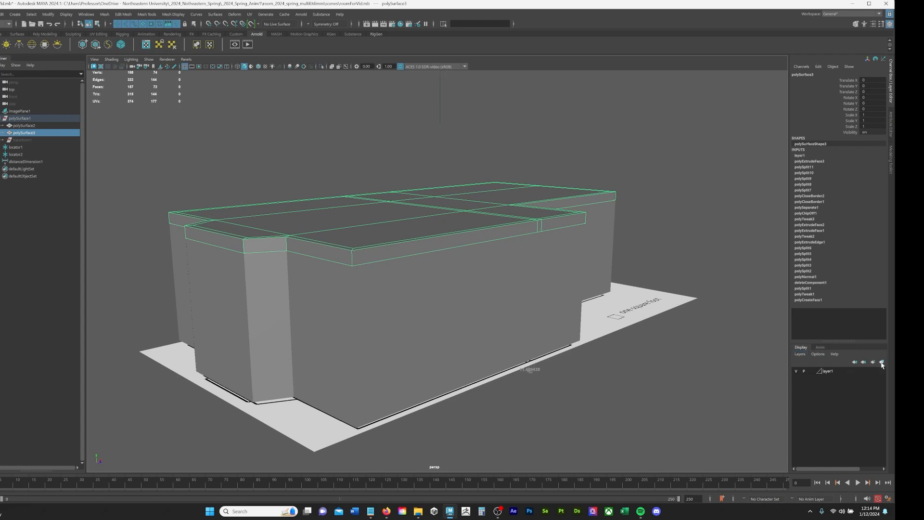
Step: Toggle the ceiling layer's visibility to test it, and leave the layer hidden
left_click(795, 371)
left_click(794, 371)
left_click(794, 372)
left_click(795, 371)
left_click(795, 371)
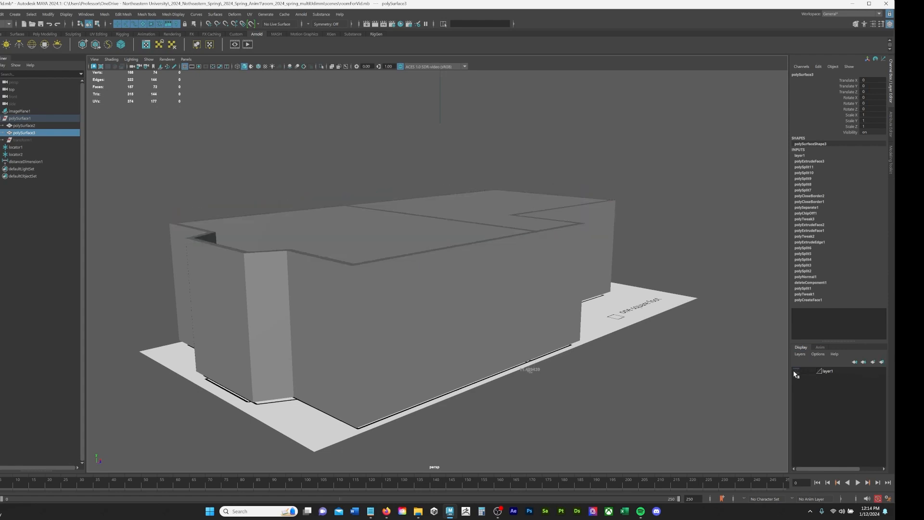
Step: Select the wall mesh and examine its walls from above and the doorway marks on the floor plan in the top view
left_click(501, 209)
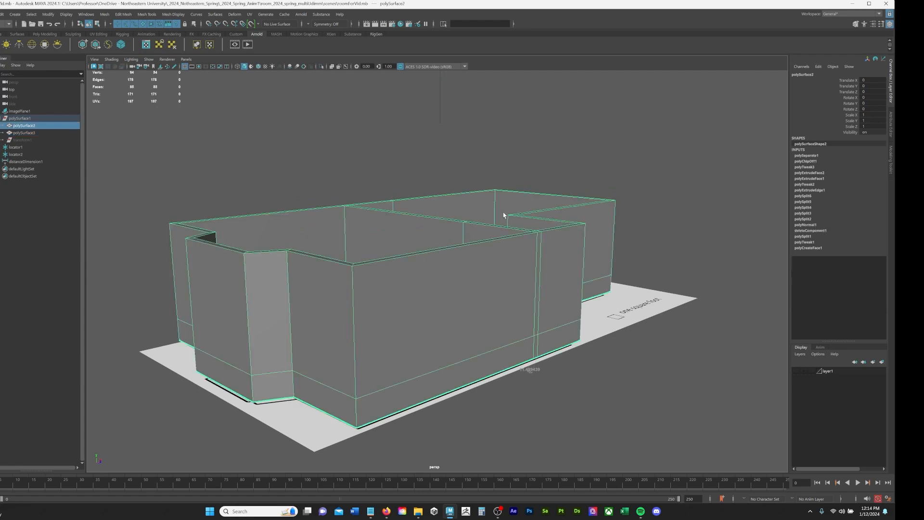
left_click_drag(501, 208, 468, 159, "alt")
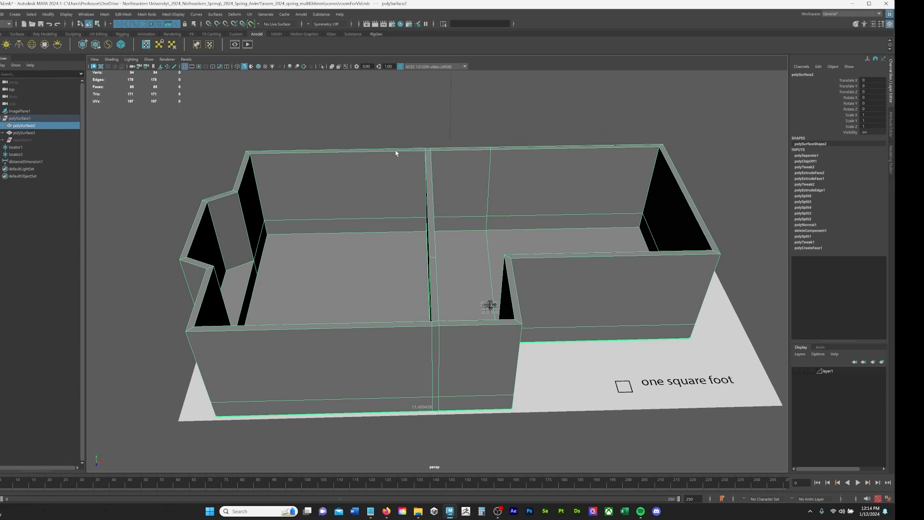
left_click_drag(396, 153, 443, 147, "alt")
left_click_drag(478, 181, 433, 219, "alt")
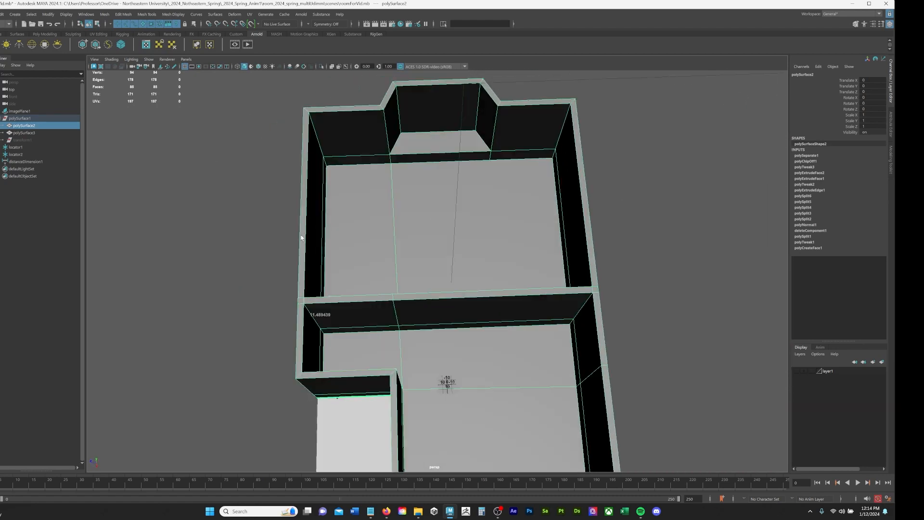
middle_click_drag(385, 275, 409, 193, "alt")
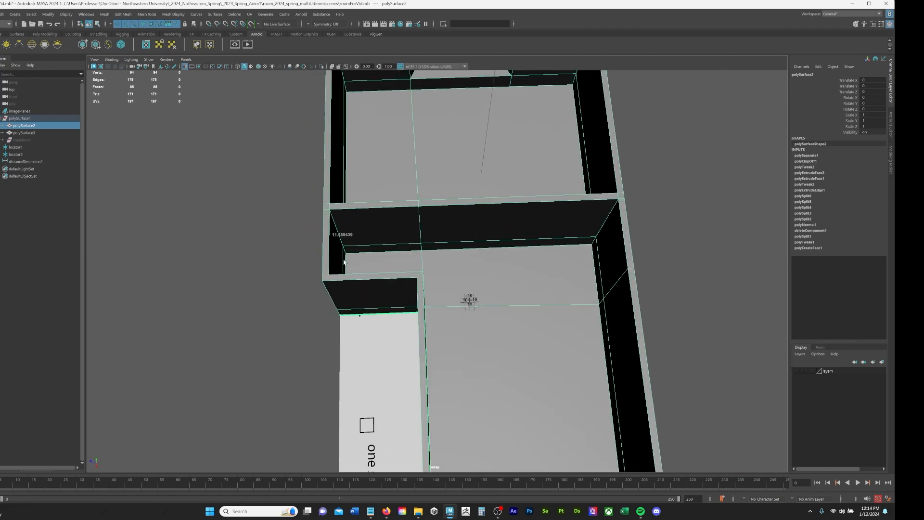
key("space")
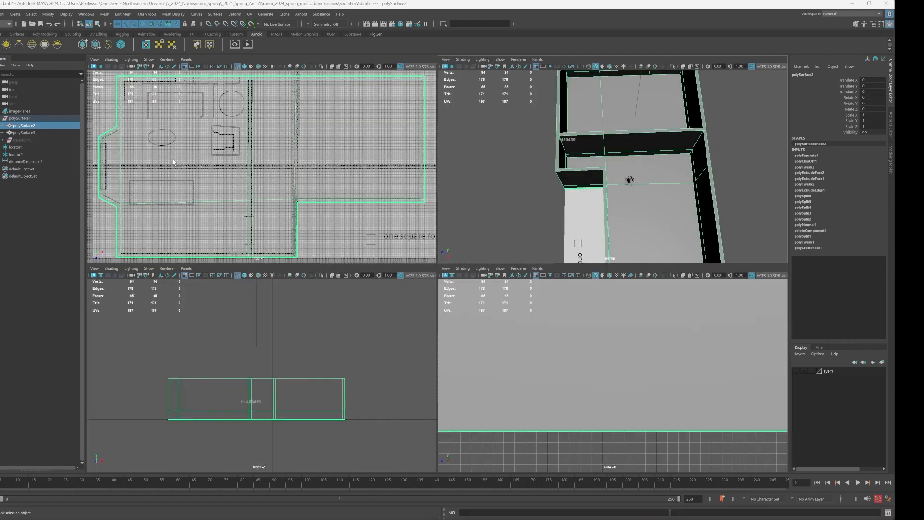
key("space")
middle_click_drag(468, 386, 372, 242, "alt")
scroll(351, 264, "up", 4)
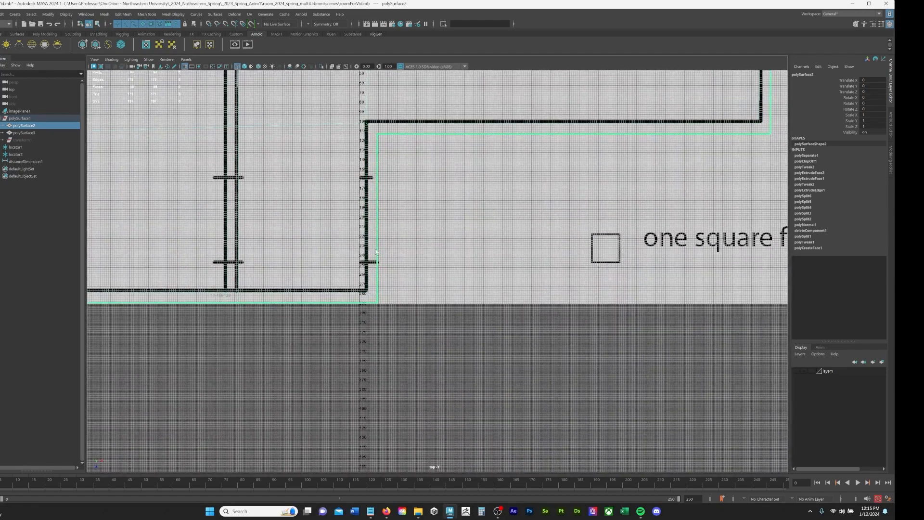
middle_click_drag(170, 167, 273, 192, "alt")
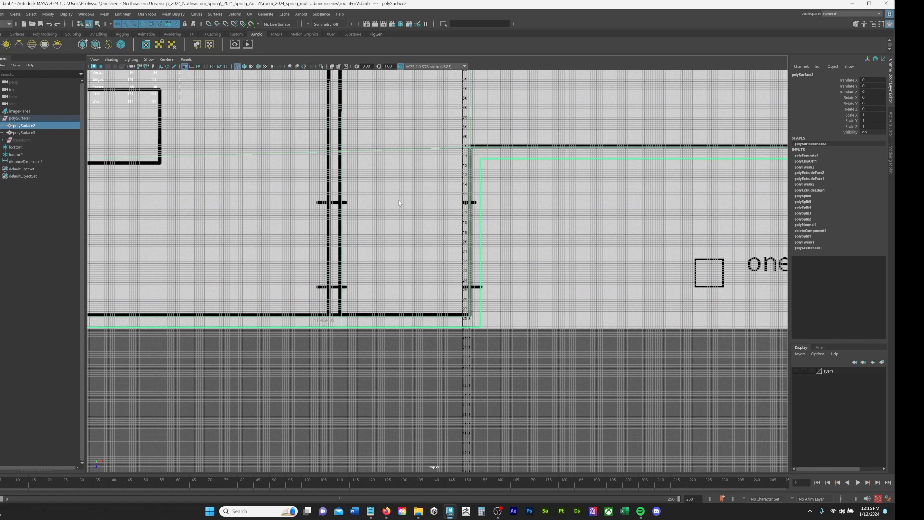
Step: With Multi-Cut, insert edge loops through the wall mesh in line with both ends of the doorway marks
left_click(147, 14)
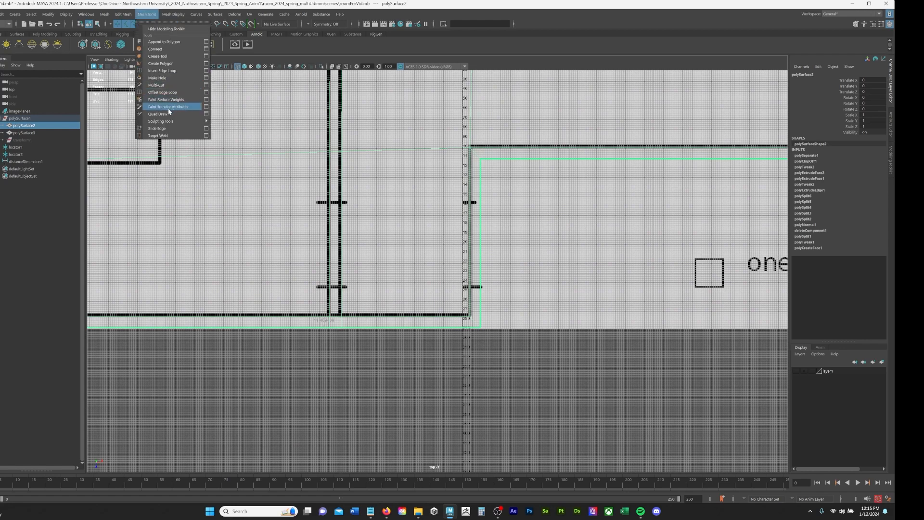
left_click(163, 86)
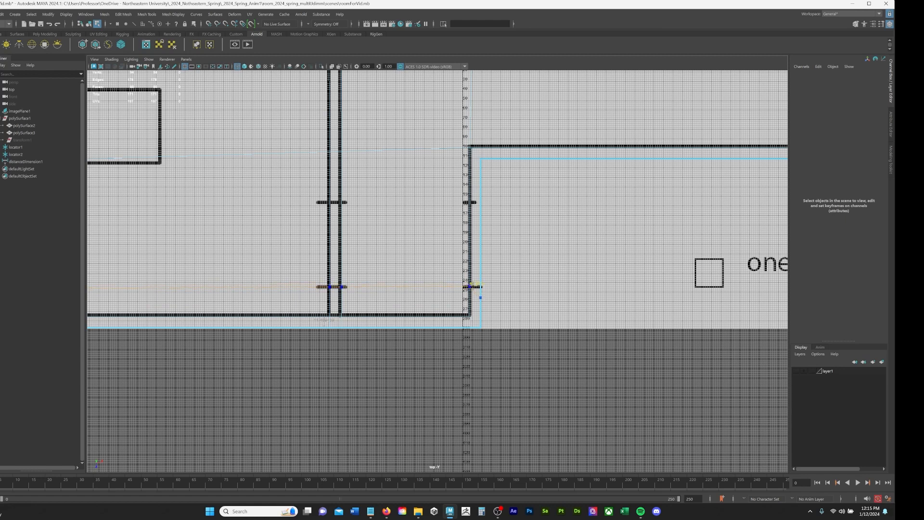
left_click(473, 287, "ctrl")
scroll(483, 220, "up", 3)
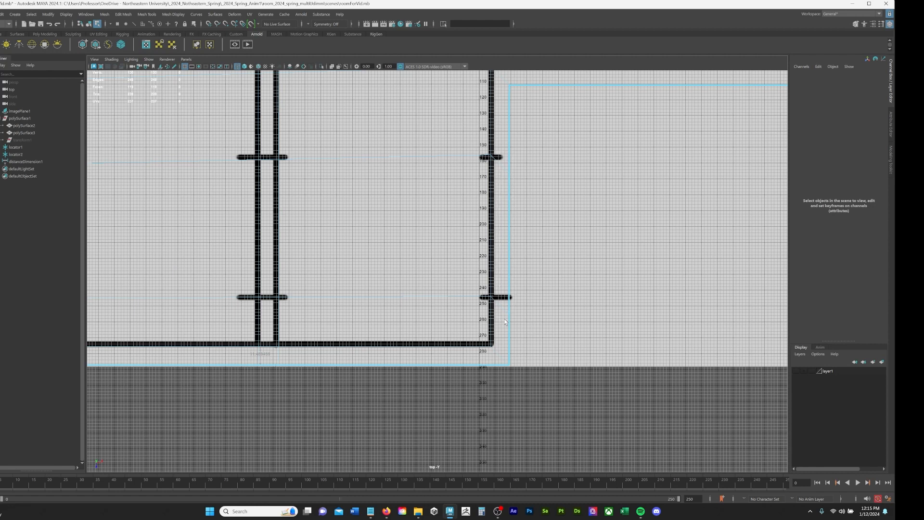
Step: Select the wall mesh's vertex row beside the upper doorway marks on the floor plan and scale it flat into a straight line
left_click(489, 182)
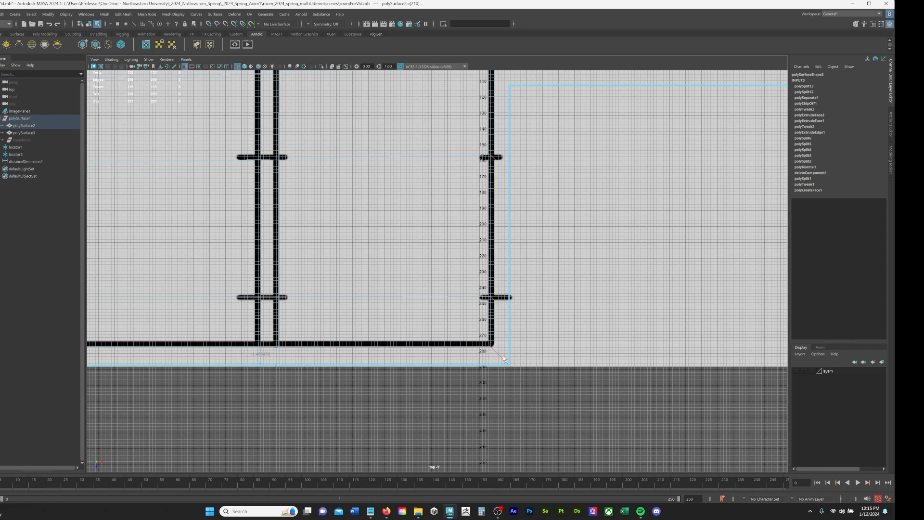
middle_click_drag(535, 126, 543, 188, "alt")
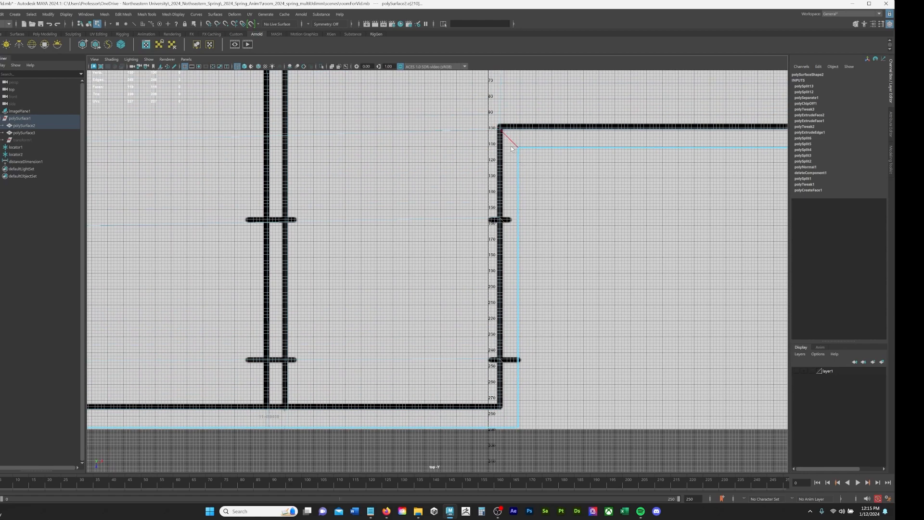
scroll(574, 276, "down", 8)
scroll(563, 262, "up", 2)
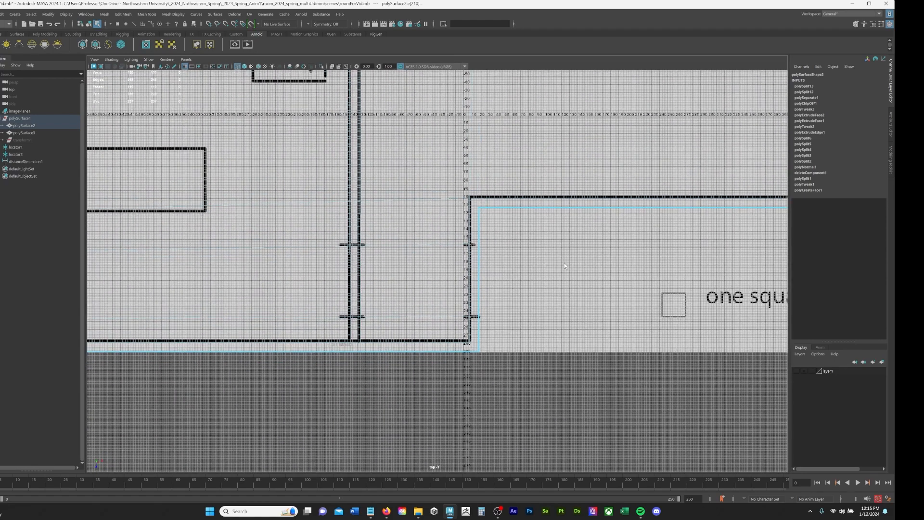
scroll(517, 262, "down", 4)
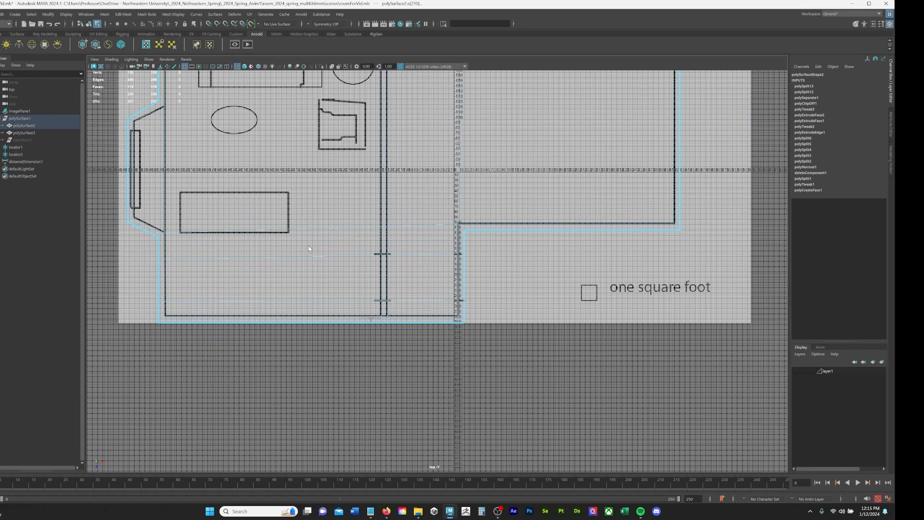
key("F9")
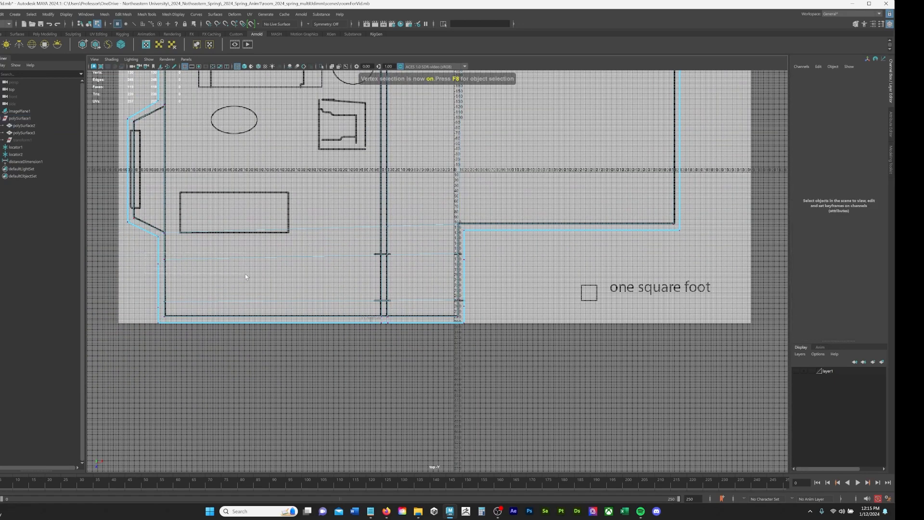
left_click_drag(480, 284, 483, 272)
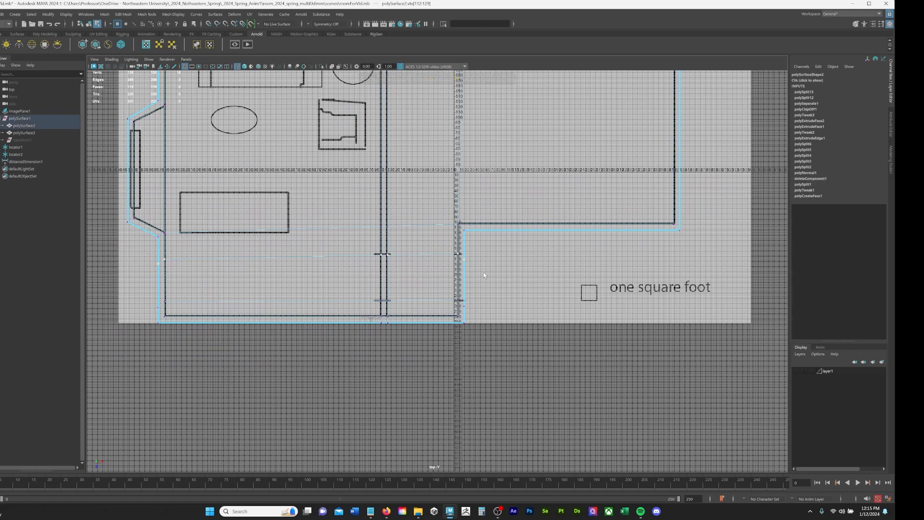
key("r")
left_click(311, 291)
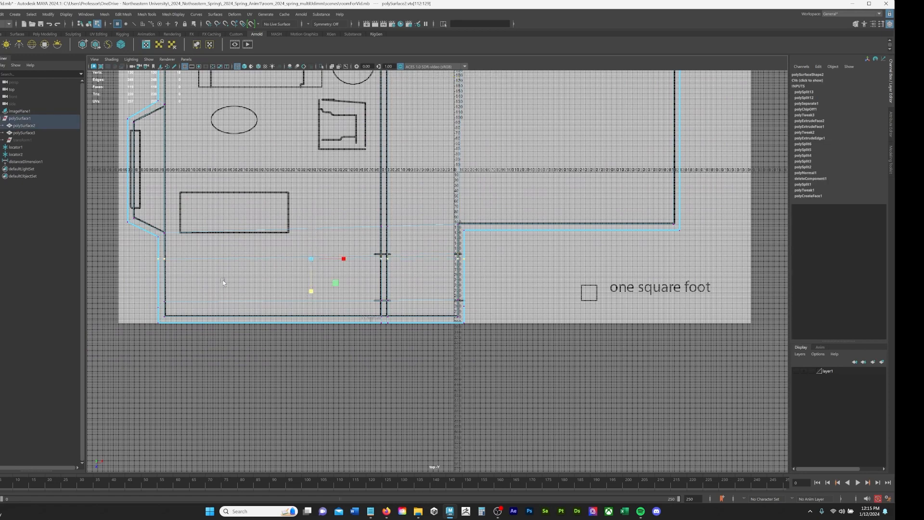
Step: Move the straightened vertex row onto the upper doorway marks of the floor plan
scroll(223, 282, "up", 3)
key("w")
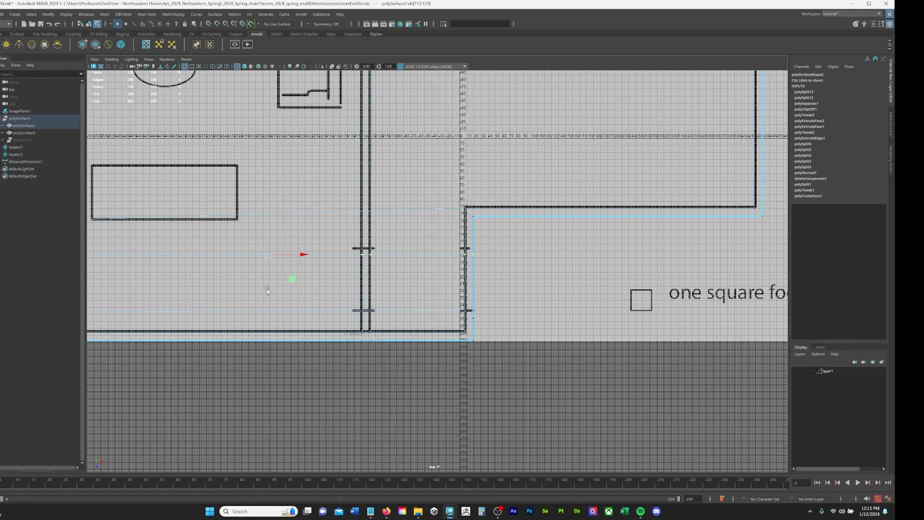
left_click_drag(267, 290, 267, 283)
Step: Select the vertex row near the lower doorway marks, scale it flat, and align it with those marks
scroll(467, 319, "down", 3)
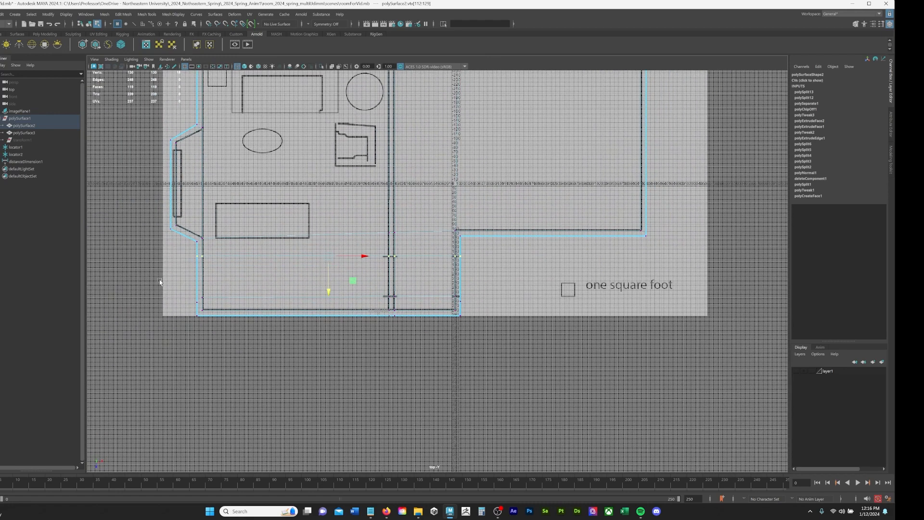
left_click_drag(163, 286, 488, 310)
key("r")
left_click_drag(329, 331, 327, 334)
scroll(402, 349, "up", 6)
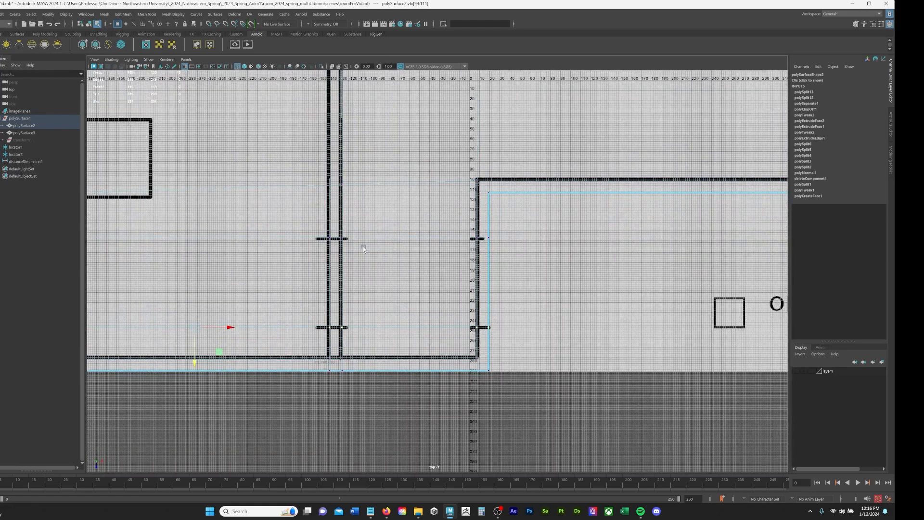
middle_click_drag(363, 246, 405, 240, "alt")
right_click_drag(406, 240, 409, 269, "alt")
Step: Examine the doorway cuts in the perspective and front views, and check the feet-to-centimetre conversion in the notes
key("space")
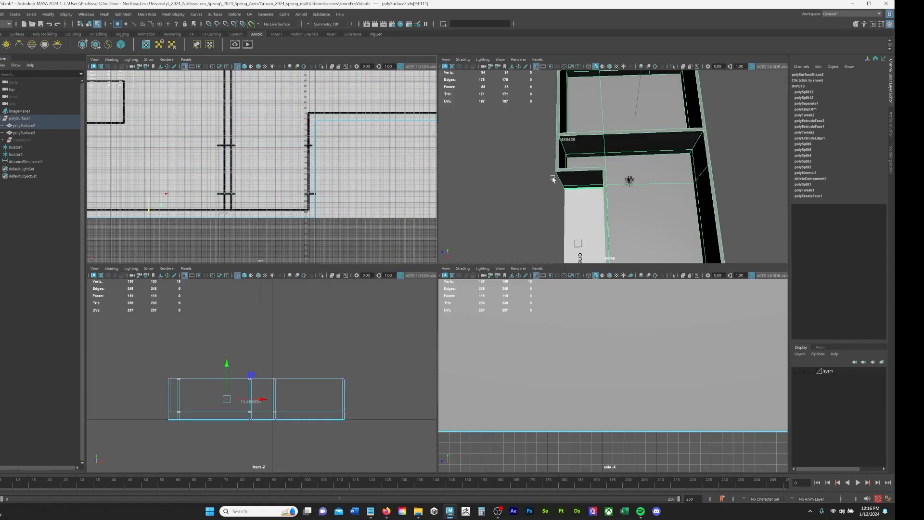
key("space")
mouse_move(483, 246)
left_mouse_down("alt")
mouse_move(480, 234)
mouse_move(496, 258)
mouse_move(481, 268)
mouse_move(480, 231)
mouse_move(465, 264)
mouse_move(464, 239)
mouse_move(455, 242)
mouse_move(471, 241)
left_mouse_up("alt")
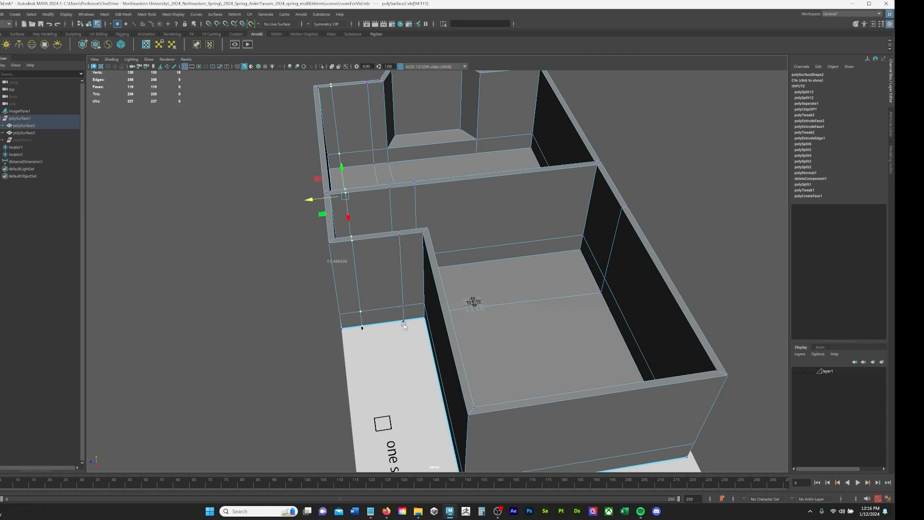
mouse_move(395, 227)
left_mouse_down("alt")
mouse_move(365, 252)
mouse_move(474, 299)
mouse_move(380, 324)
mouse_move(377, 207)
mouse_move(393, 214)
mouse_move(385, 215)
left_mouse_up("alt")
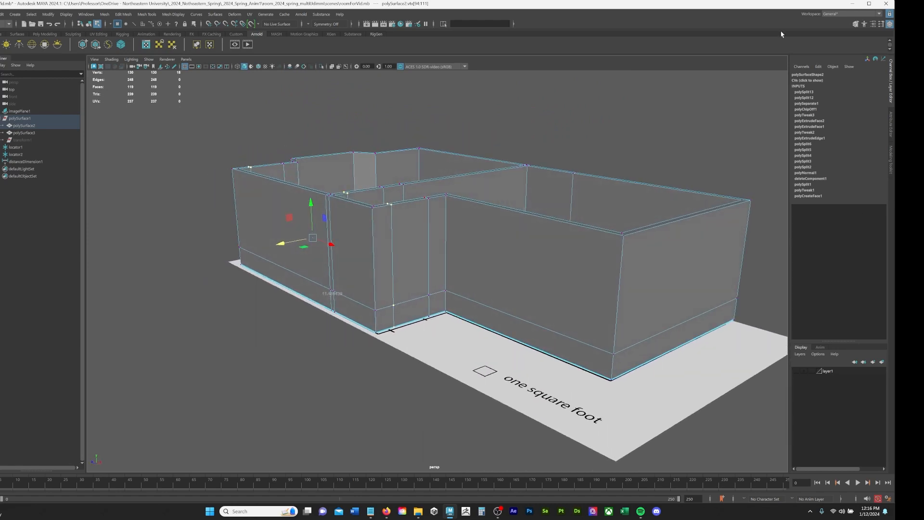
right_click_drag(581, 86, 676, 68, "alt")
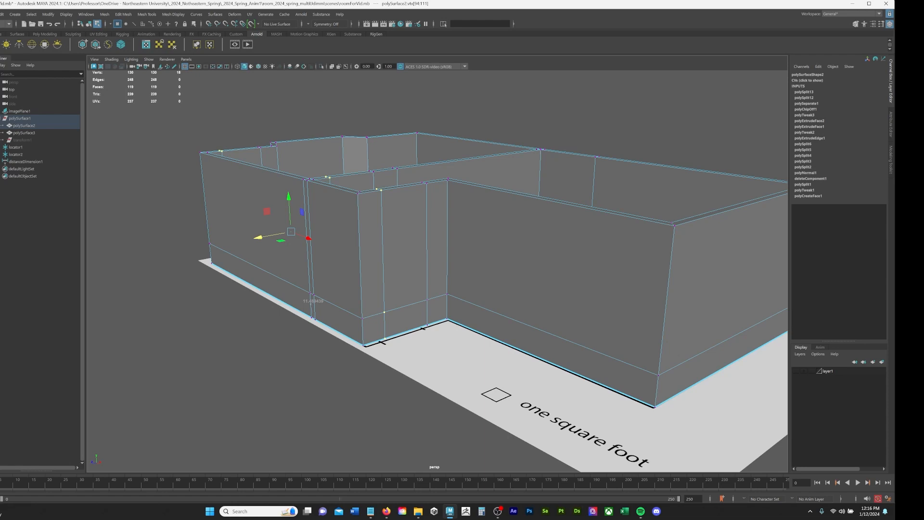
key("alt+Tab")
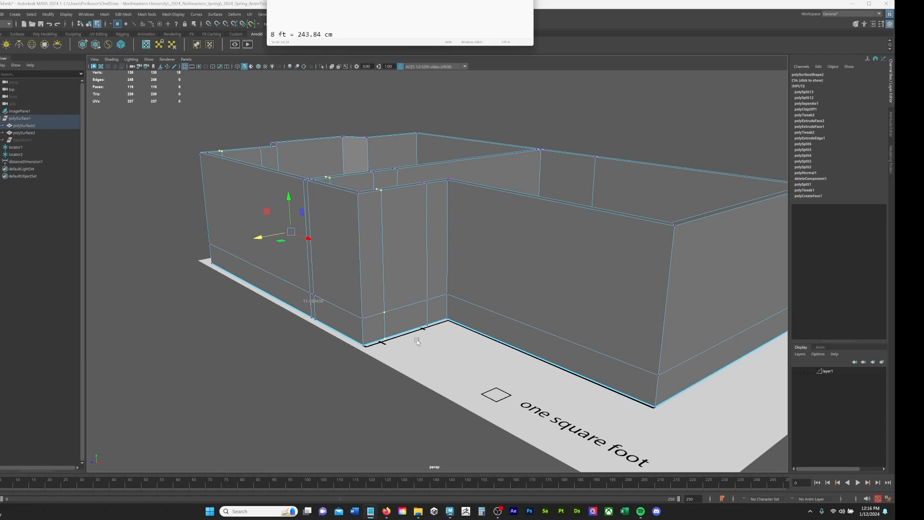
left_click(298, 402)
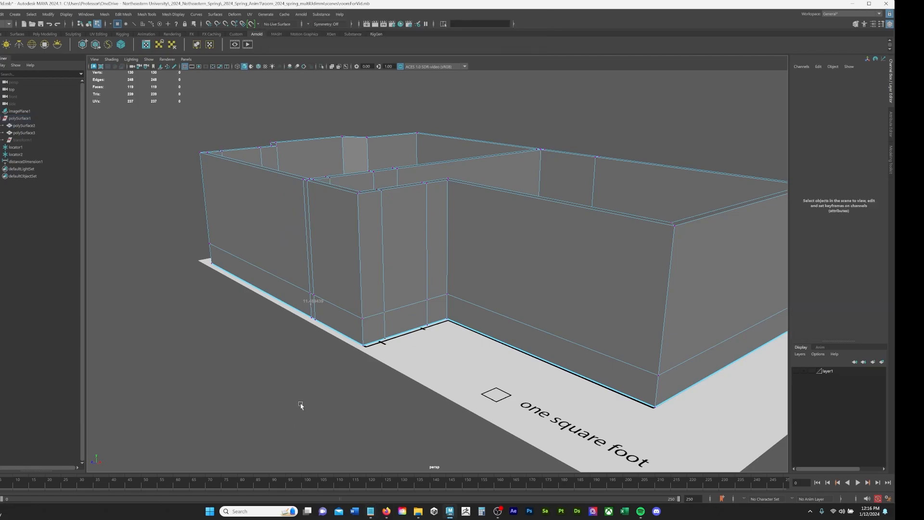
key("space")
key("space")
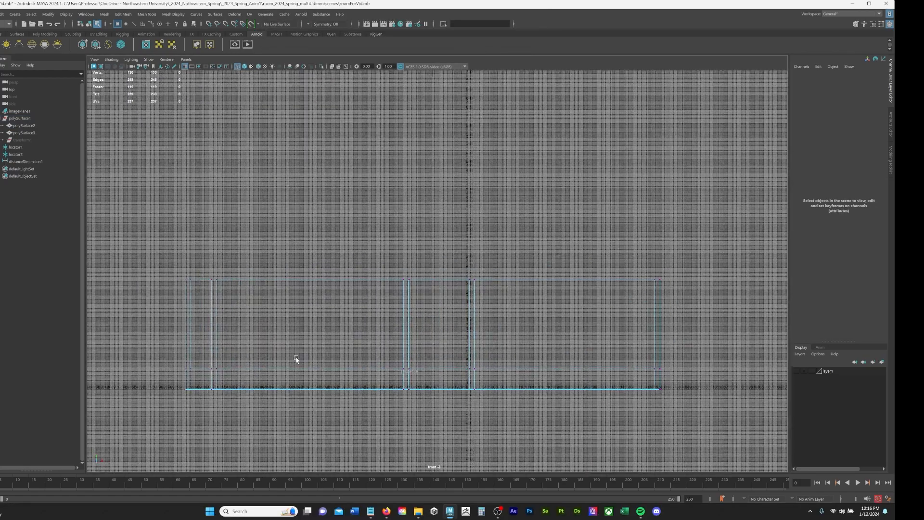
scroll(296, 360, "up", 3)
key("space")
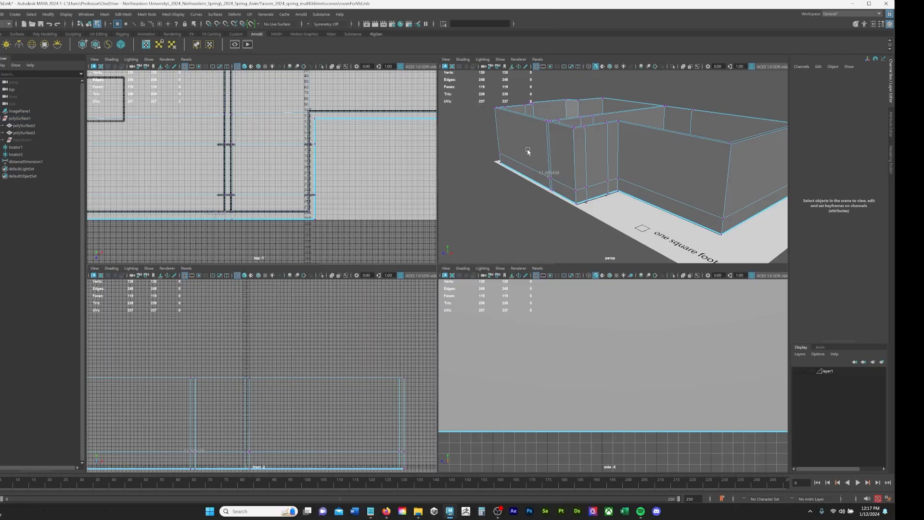
Step: With Multi-Cut, insert horizontal edge loops around the outer walls and the inner walls of both rooms for the doorway tops
scroll(580, 166, "up", 5)
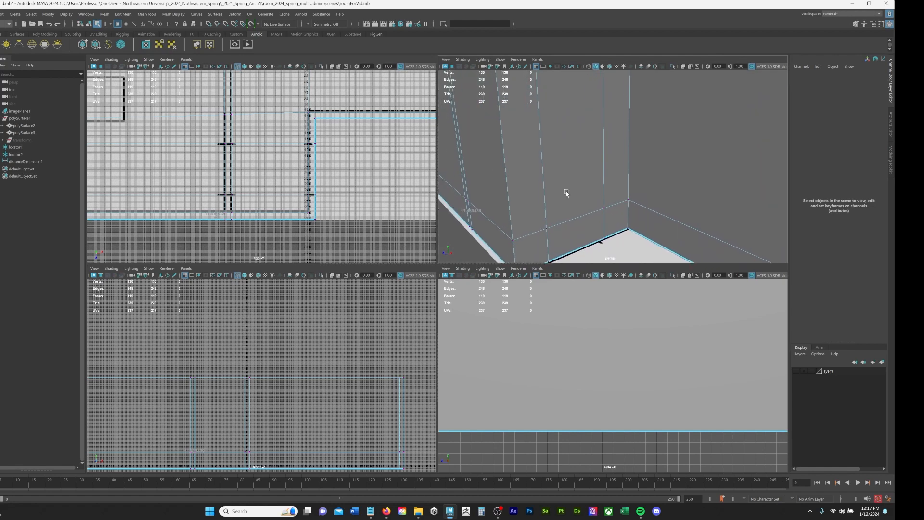
key("space")
scroll(505, 203, "down", 3)
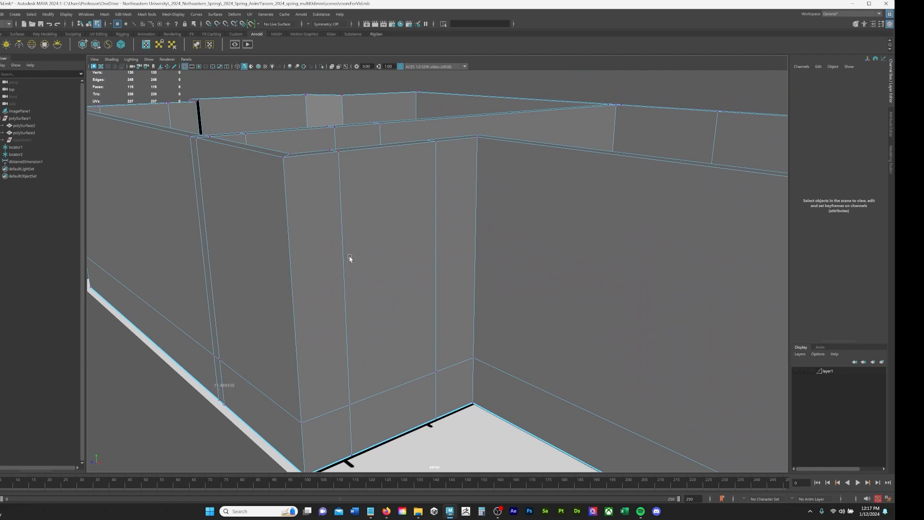
key("space")
left_click(283, 257)
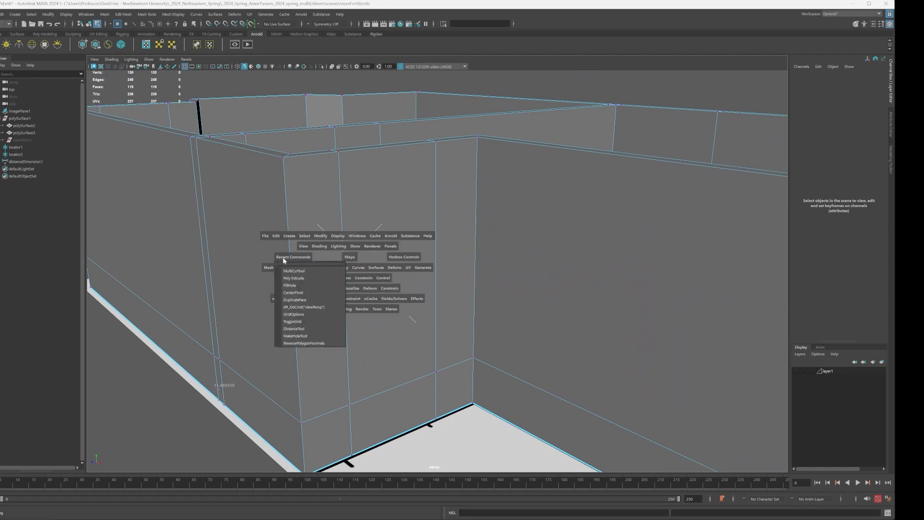
left_click(294, 270)
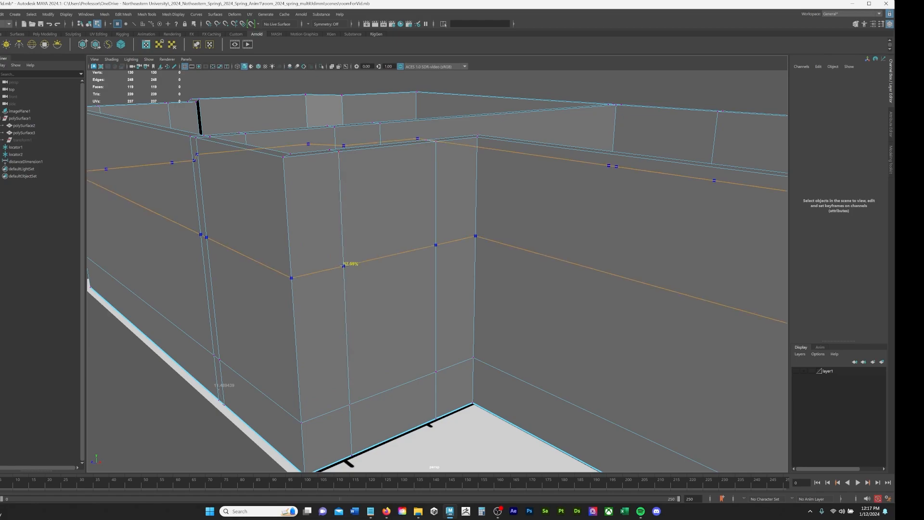
left_click(343, 266, "ctrl")
left_click_drag(346, 226, 429, 255, "alt")
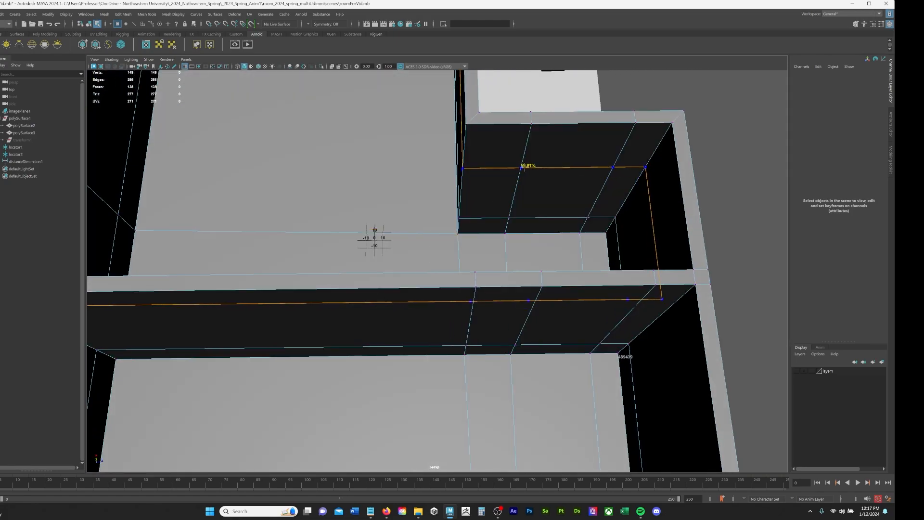
left_click(524, 169, "ctrl")
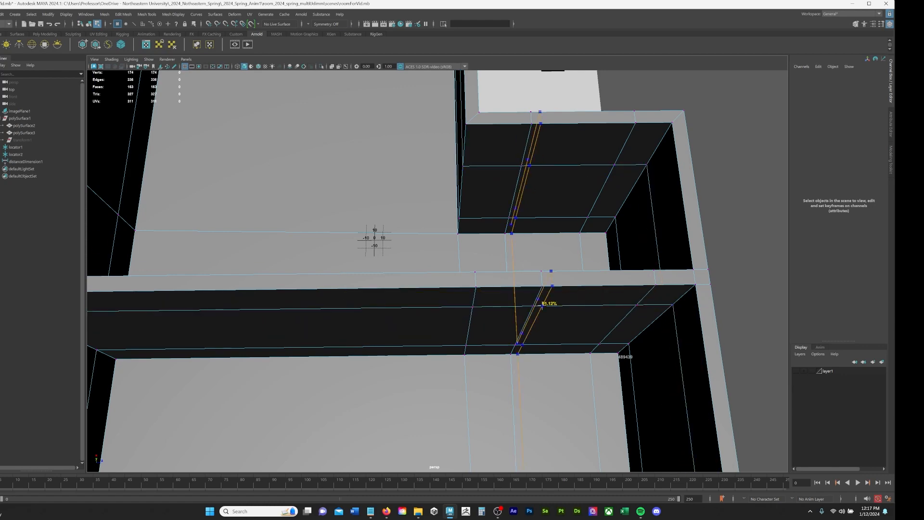
left_click(550, 271, "ctrl")
left_click_drag(745, 250, 704, 233, "alt")
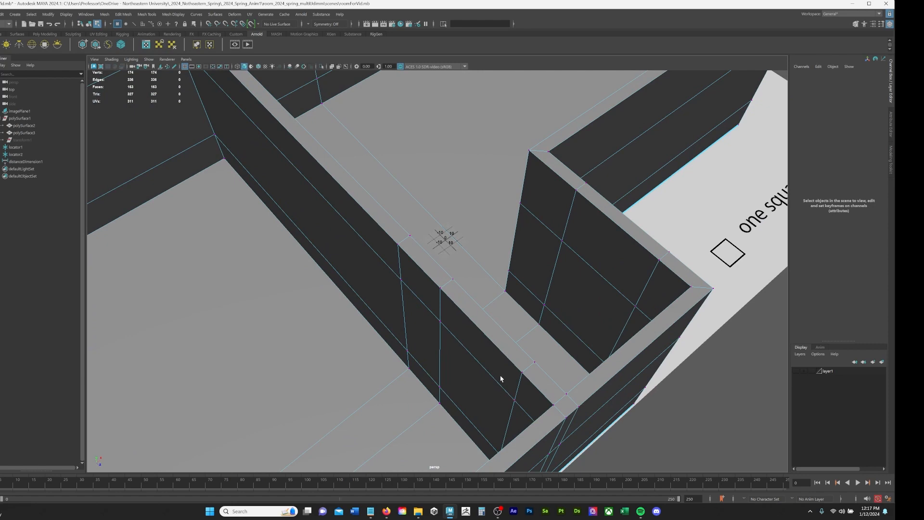
Step: Select the new horizontal edge loops on the outer and inner walls and scale them vertically to one level height
key("F10")
double_click(483, 372)
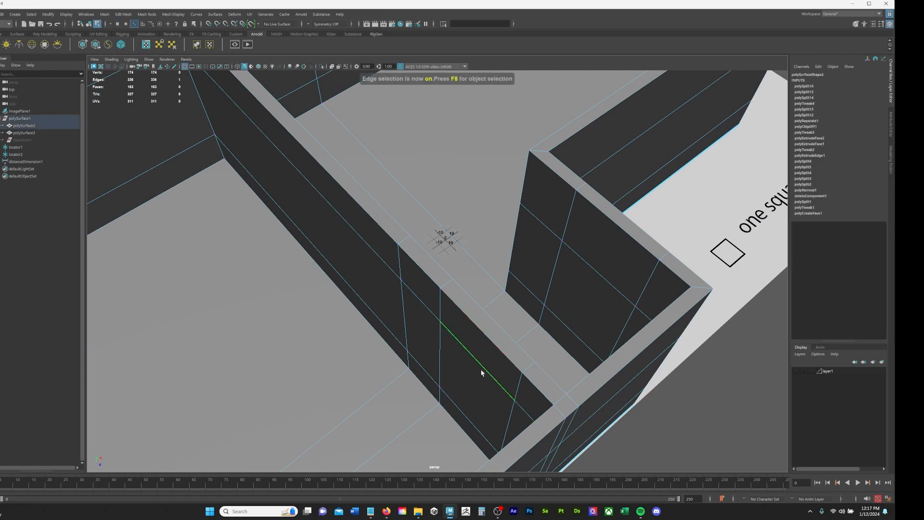
double_click(602, 267, "shift")
left_click_drag(604, 267, 398, 241, "alt")
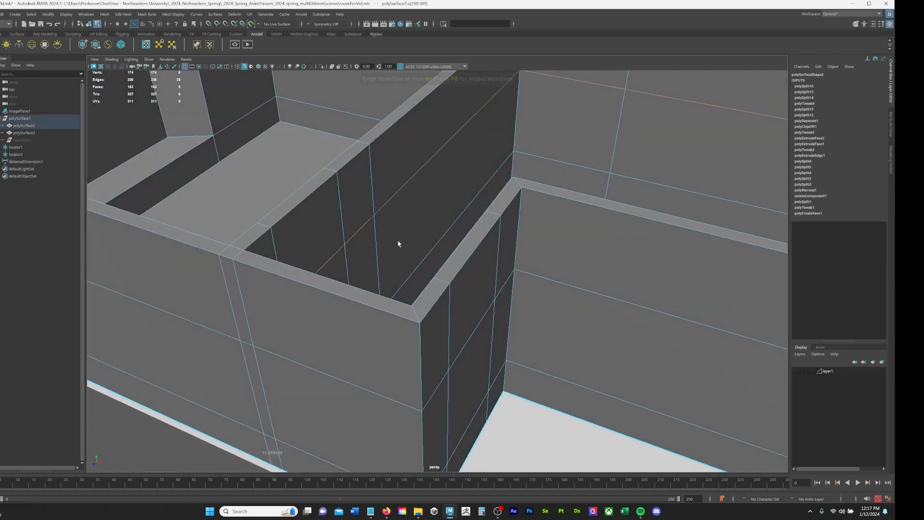
double_click(361, 391, "shift")
key("f")
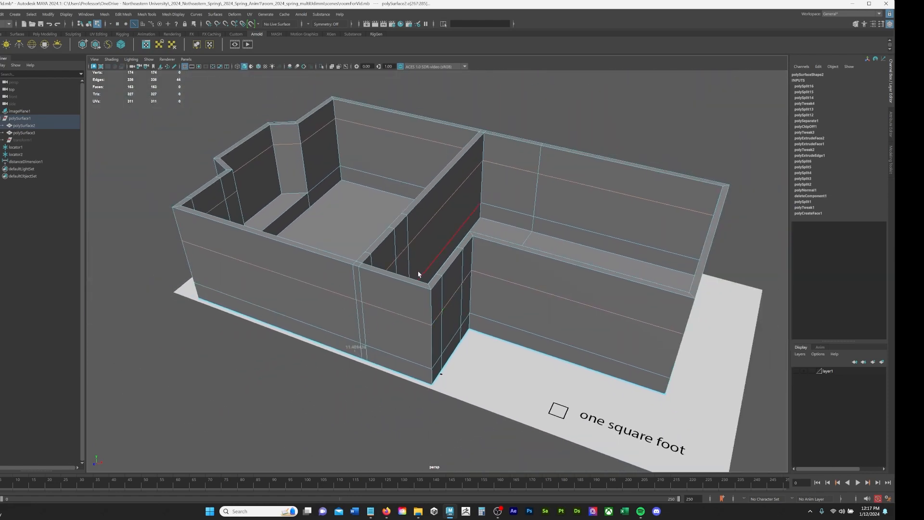
key("r")
left_click_drag(445, 192, 434, 296)
left_click_drag(445, 192, 438, 262)
Step: In the front view, raise the selected edge loops to doorway height, just above the 200 grid mark
mouse_move(356, 366)
left_mouse_down("alt")
mouse_move(409, 334)
mouse_move(407, 361)
mouse_move(364, 366)
mouse_move(356, 352)
left_mouse_up("alt")
key("space")
key("space")
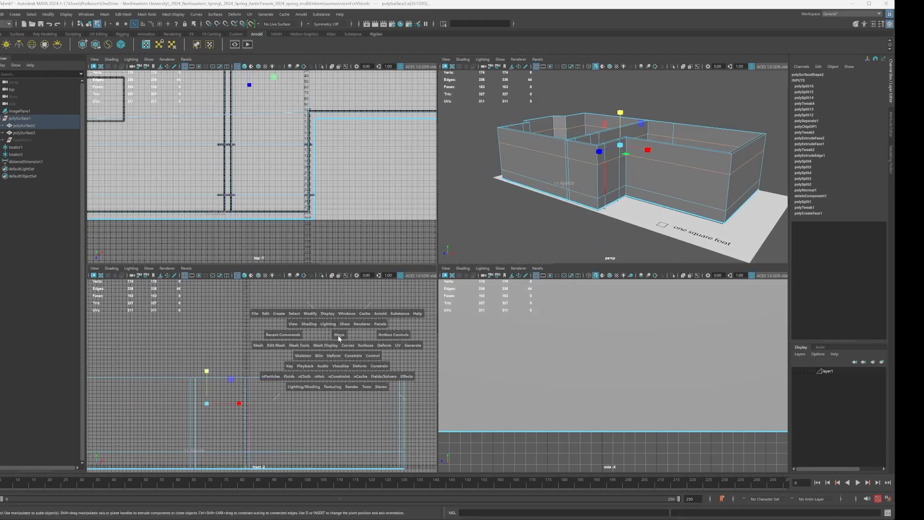
scroll(304, 328, "up", 6)
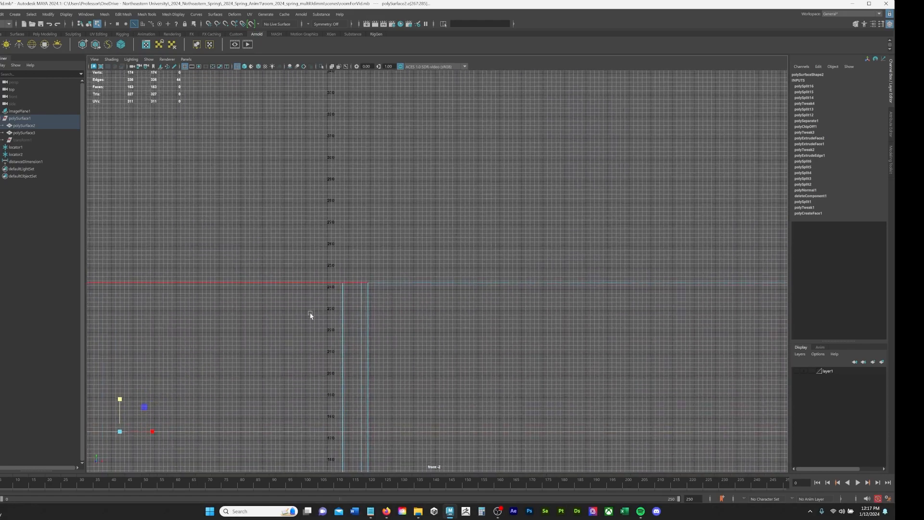
middle_click_drag(309, 315, 575, 72, "alt")
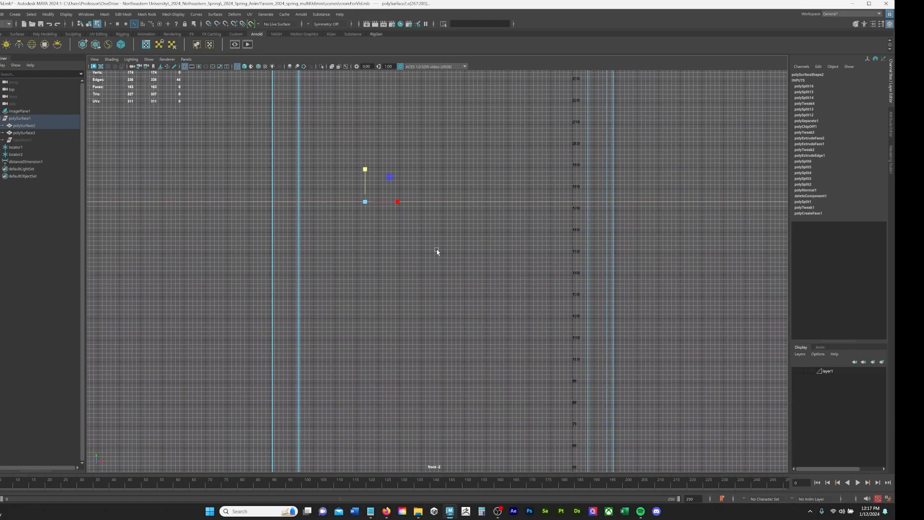
scroll(491, 248, "up", 4)
middle_click_drag(570, 158, 541, 400, "alt")
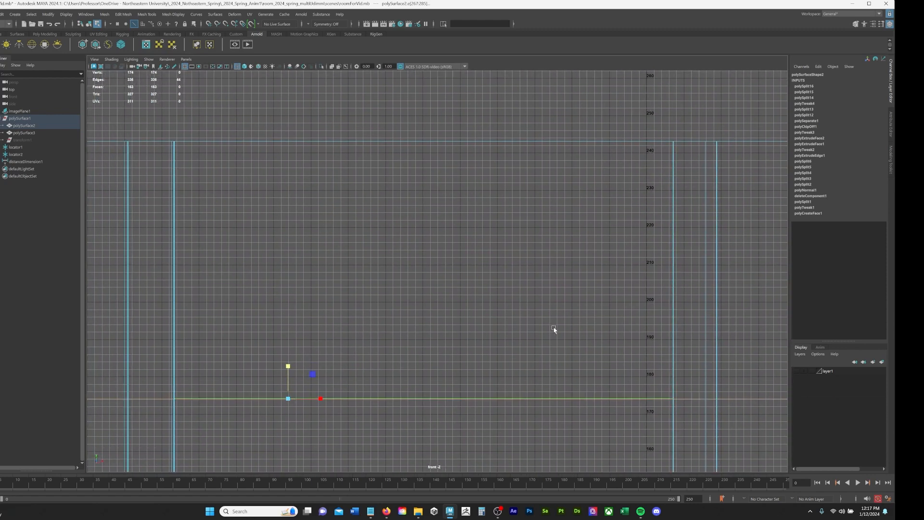
key("w")
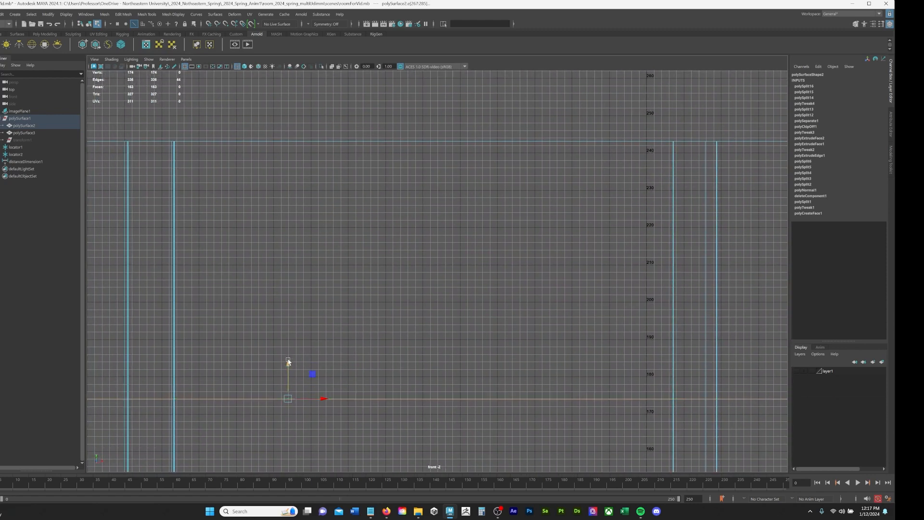
left_click_drag(288, 360, 302, 256)
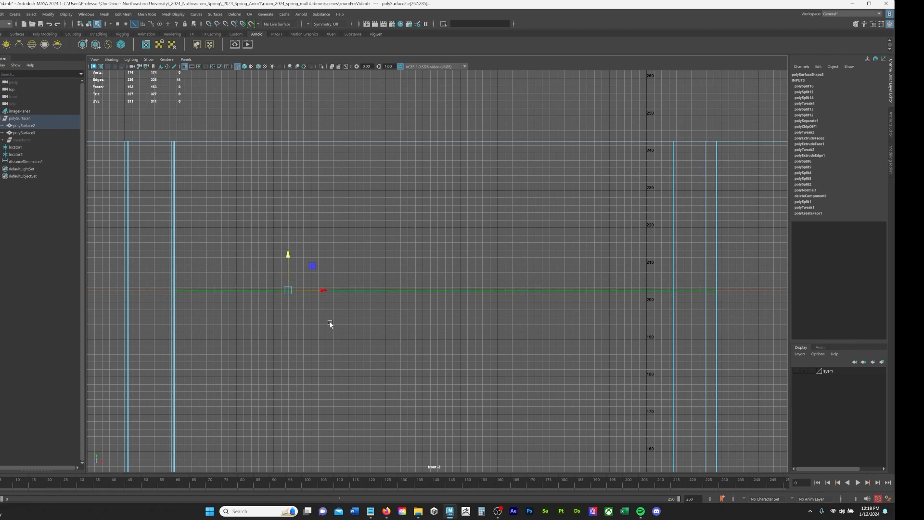
scroll(330, 324, "down", 8)
key("space")
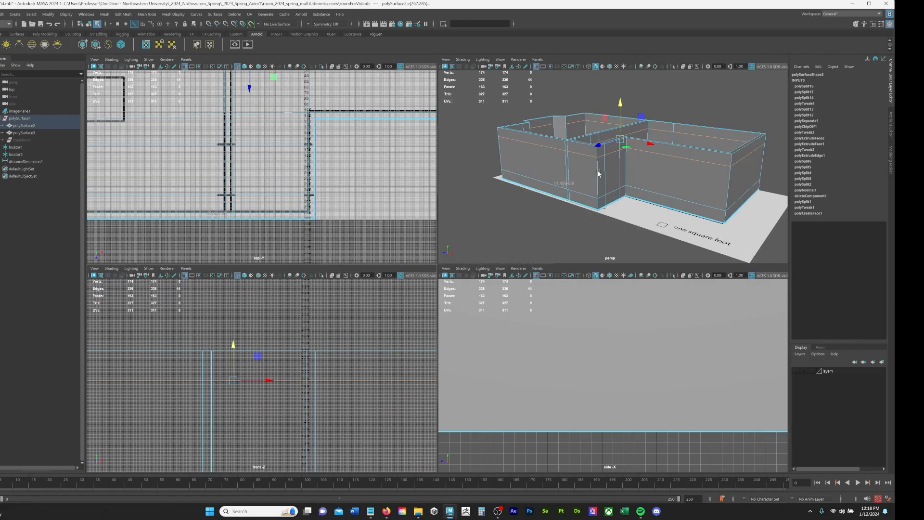
Step: Delete the doorway faces on both sides of the short entrance wall and the dividing wall to open the two doorways
key("space")
left_click_drag(432, 247, 400, 260, "alt")
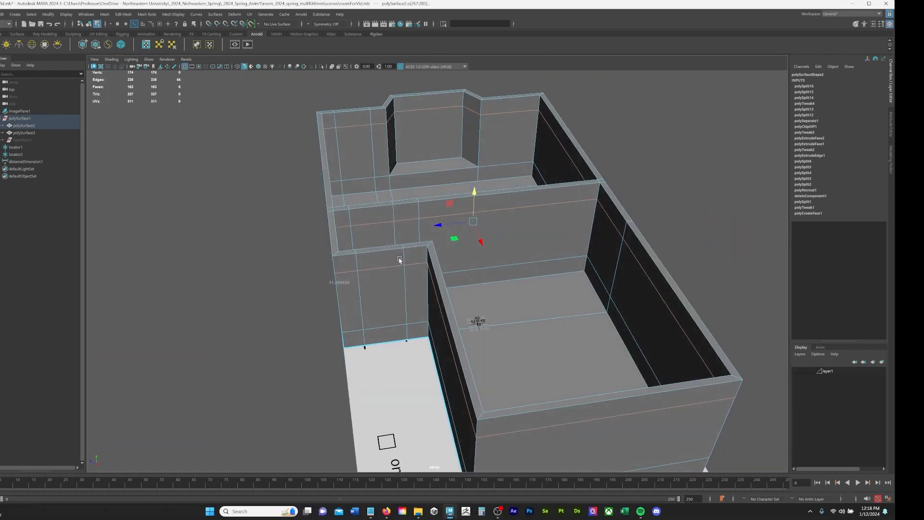
key("F11")
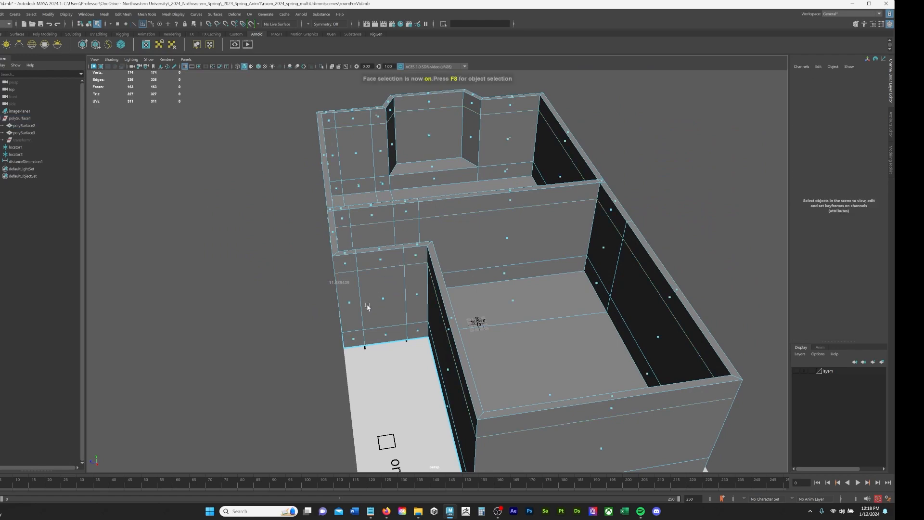
left_click(384, 303)
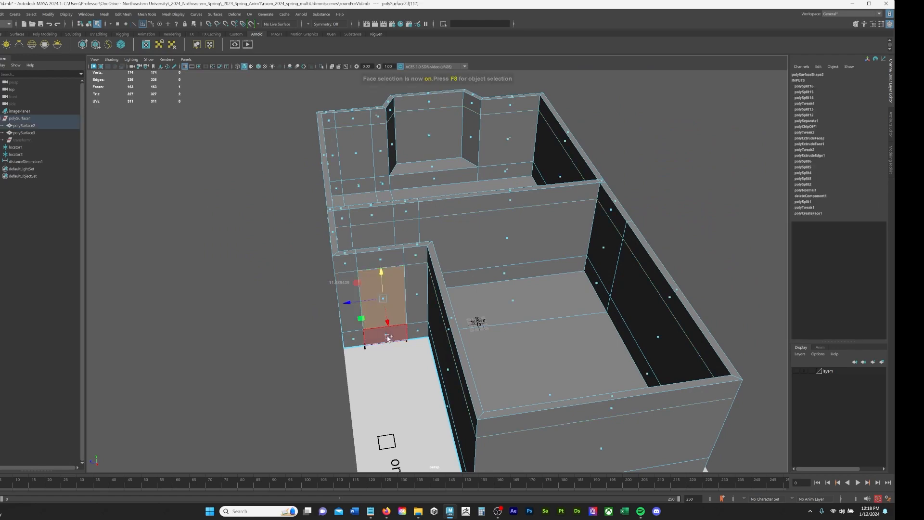
left_click_drag(406, 231, 502, 270, "alt")
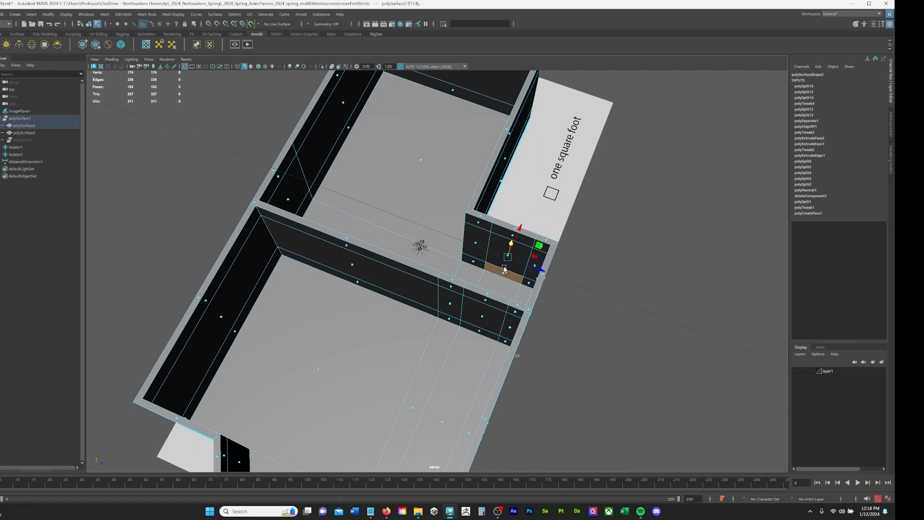
left_click(508, 257)
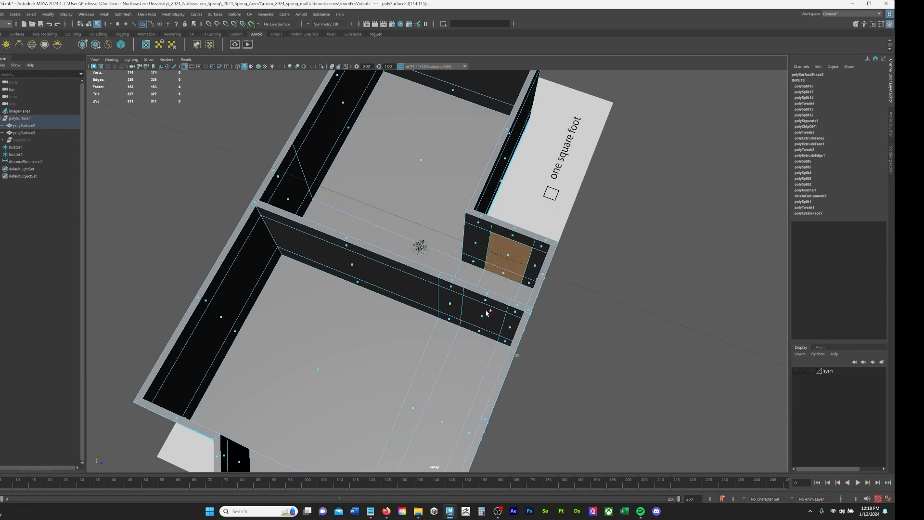
left_click(481, 327, "shift")
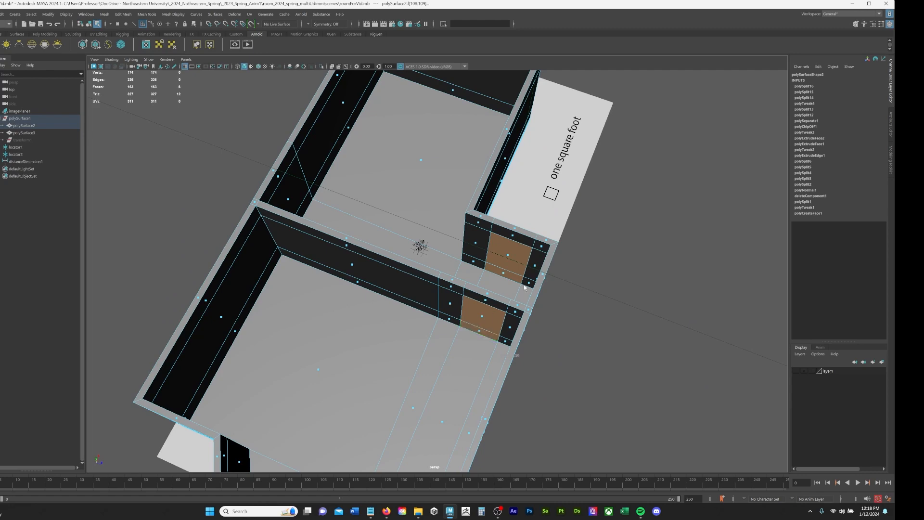
left_click_drag(525, 288, 385, 276, "alt")
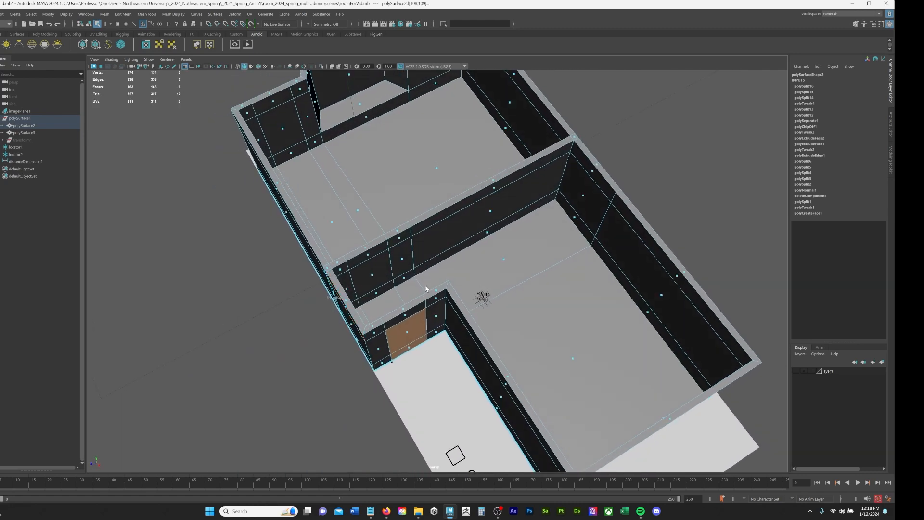
left_click(372, 278, "shift")
left_click(377, 296, "shift")
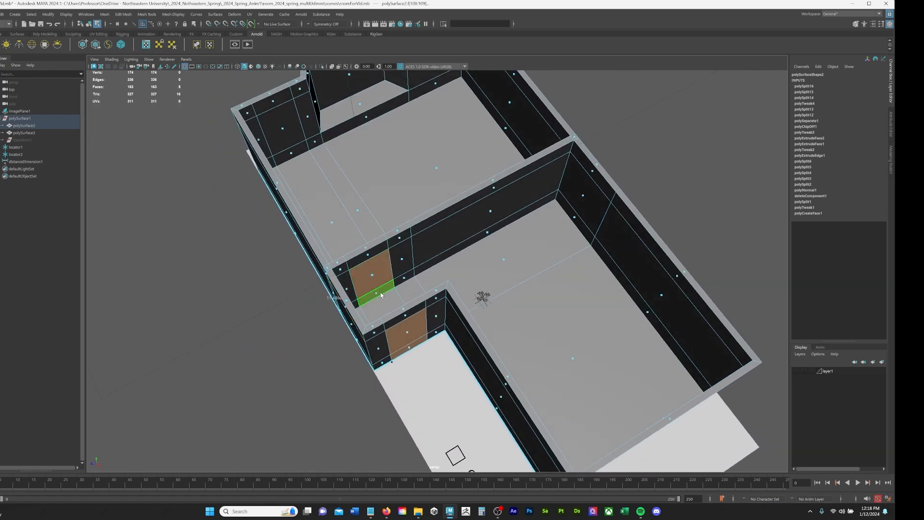
key("Delete")
Step: Select the border edge loops on both sides of the dividing wall's doorway and bridge them to close the wall thickness
left_click_drag(418, 309, 394, 317, "alt")
right_click_drag(394, 317, 639, 264, "alt")
left_click_drag(384, 276, 432, 245, "alt")
right_click_drag(388, 256, 409, 257, "alt")
left_click_drag(409, 257, 455, 241, "alt")
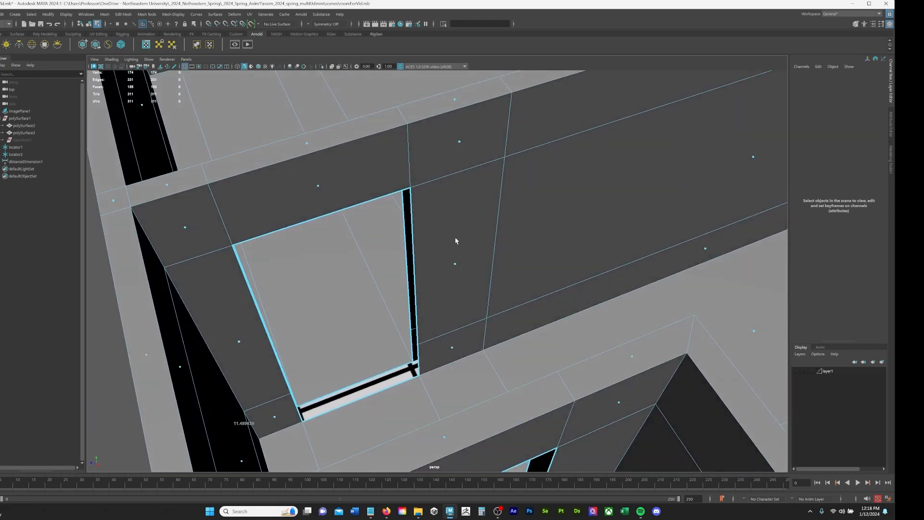
key("F10")
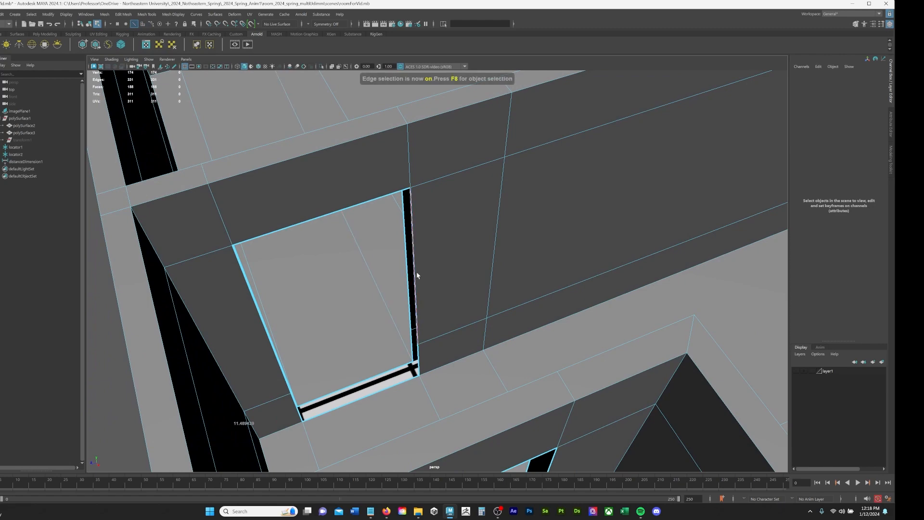
left_click(416, 276)
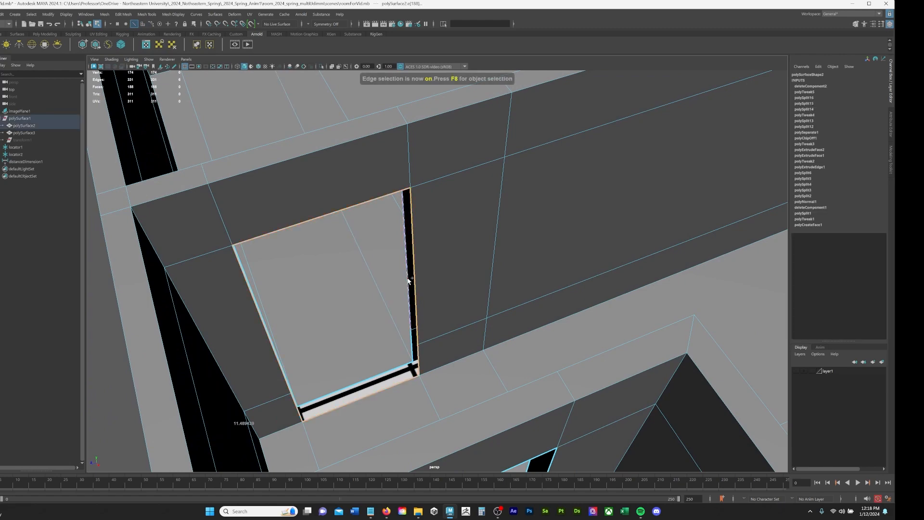
double_click(408, 281, "shift")
left_click_drag(365, 297, 332, 279, "alt")
left_click(123, 14)
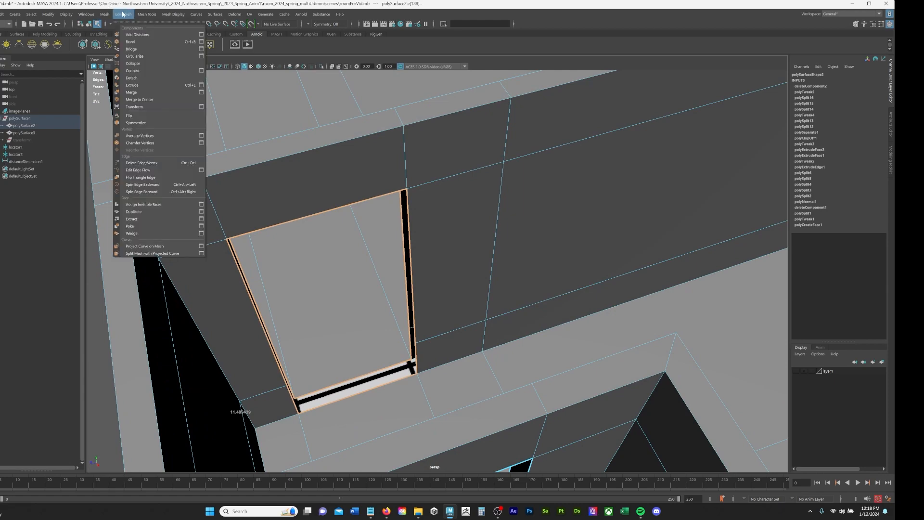
left_click(136, 48)
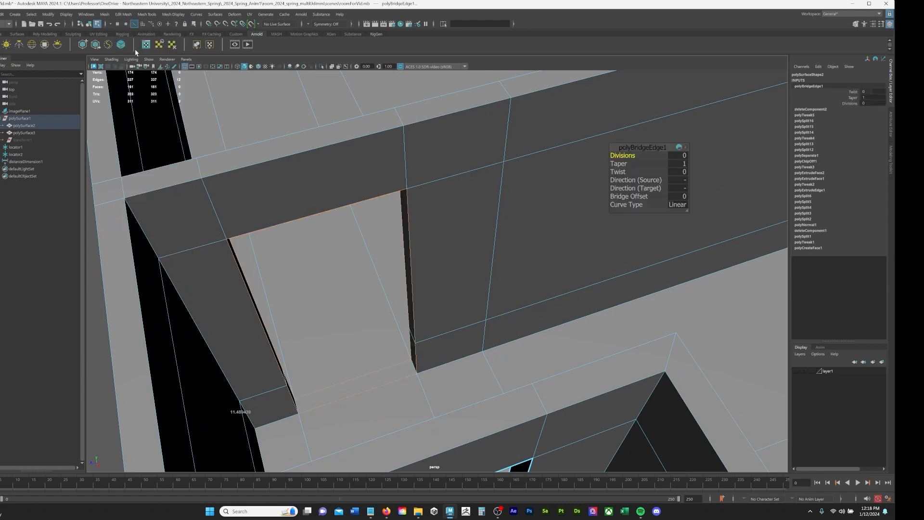
Step: Try to bridge only the upper pair of edges on one side jamb of the entrance doorway
left_click_drag(417, 234, 472, 212, "alt")
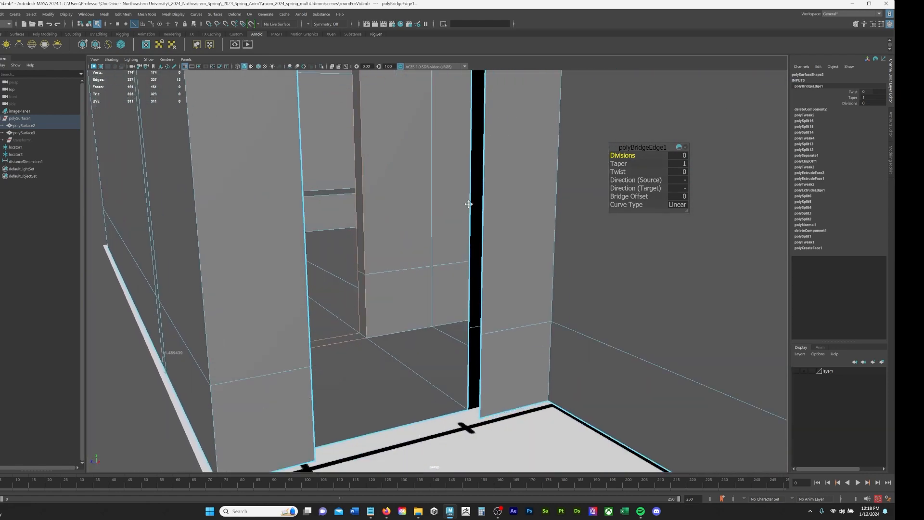
left_click(471, 211)
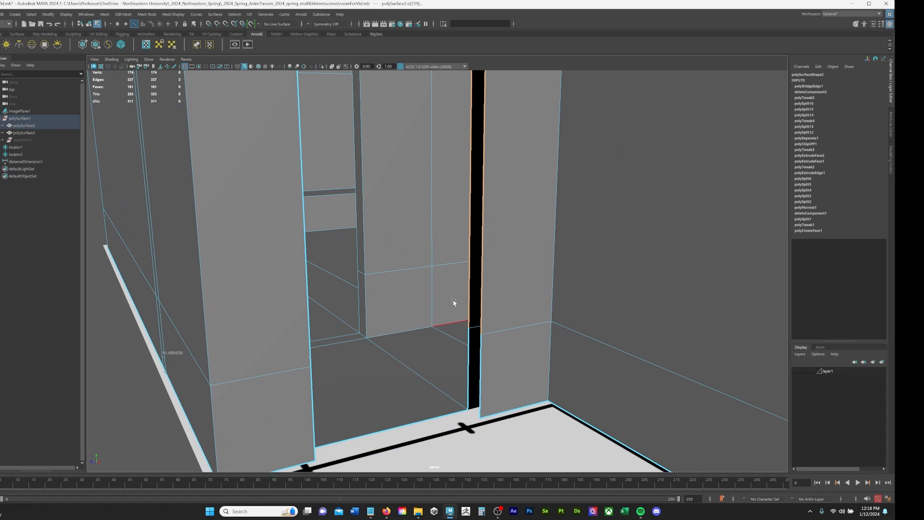
key("g")
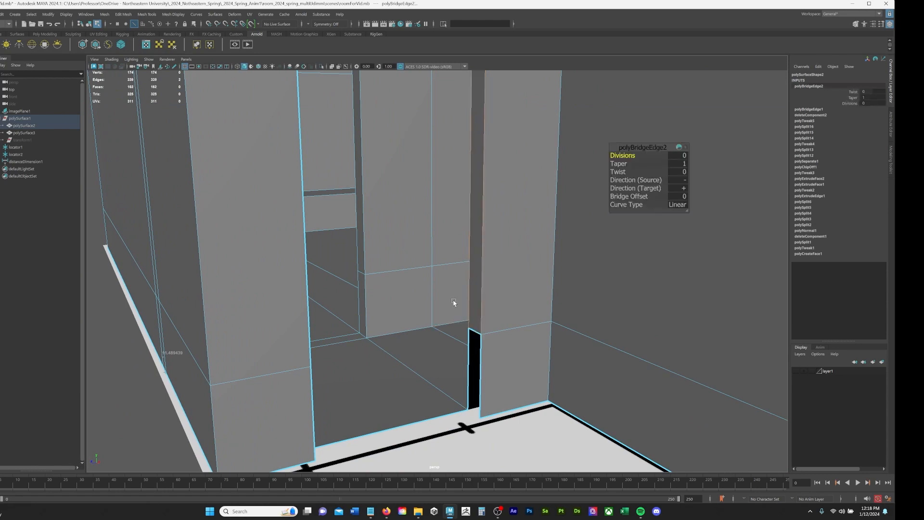
double_click(467, 357)
left_click(467, 356)
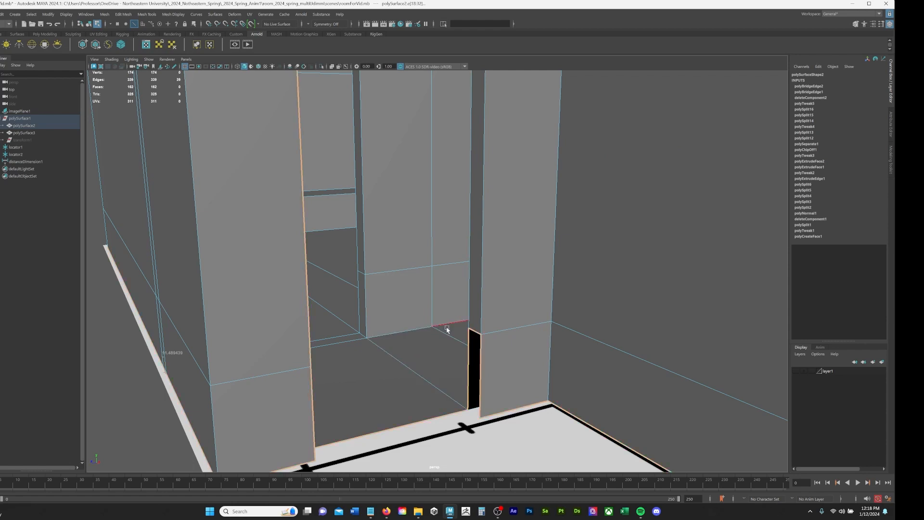
key("ctrl+z")
key("ctrl+z")
key("ctrl+z")
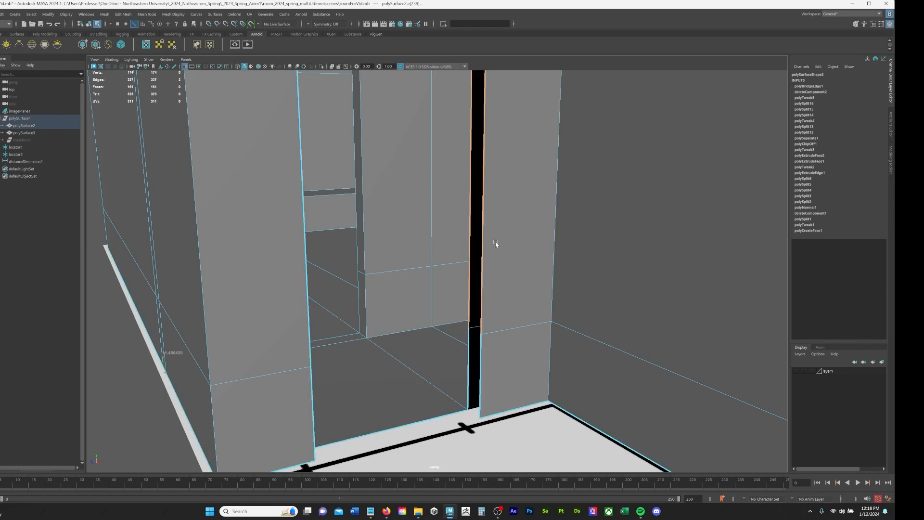
Step: Try to select the inner border edges around the entrance doorway, including its threshold, side and top
left_click_drag(557, 159, 490, 284, "alt")
right_click_drag(559, 373, 482, 360, "alt")
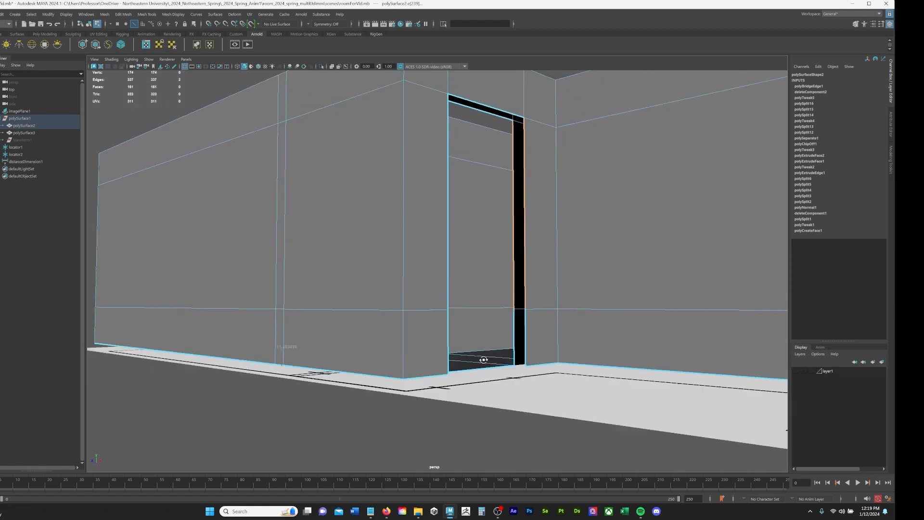
left_click_drag(482, 361, 459, 388, "alt")
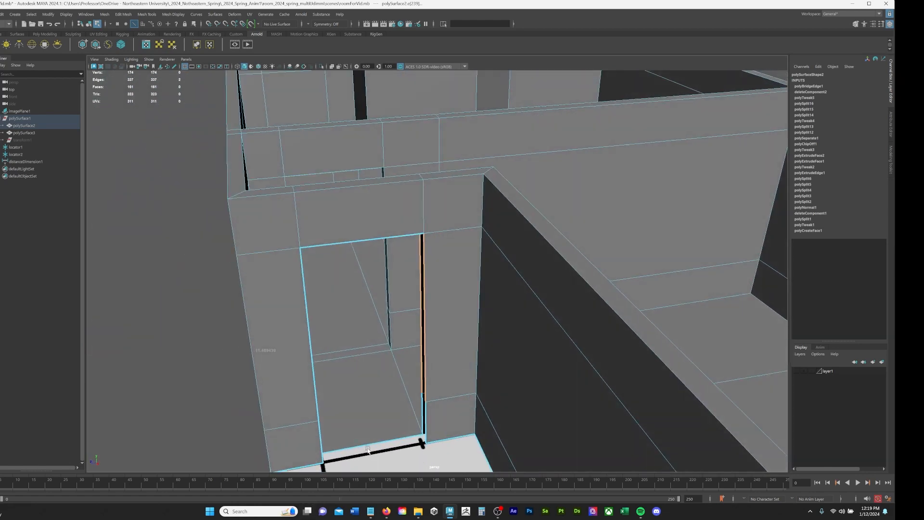
left_click_drag(373, 440, 472, 329, "alt")
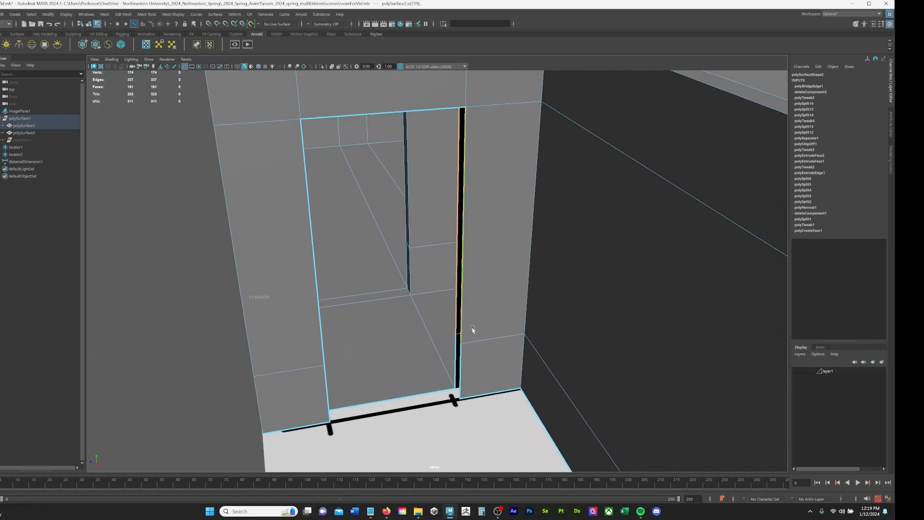
left_click(455, 368)
left_click_drag(419, 374, 285, 433, "alt")
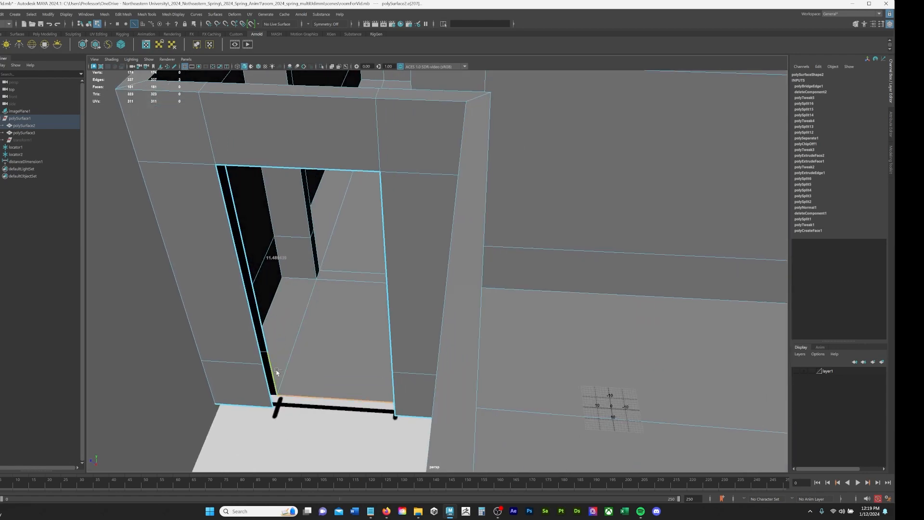
left_click_drag(345, 318, 350, 309, "alt")
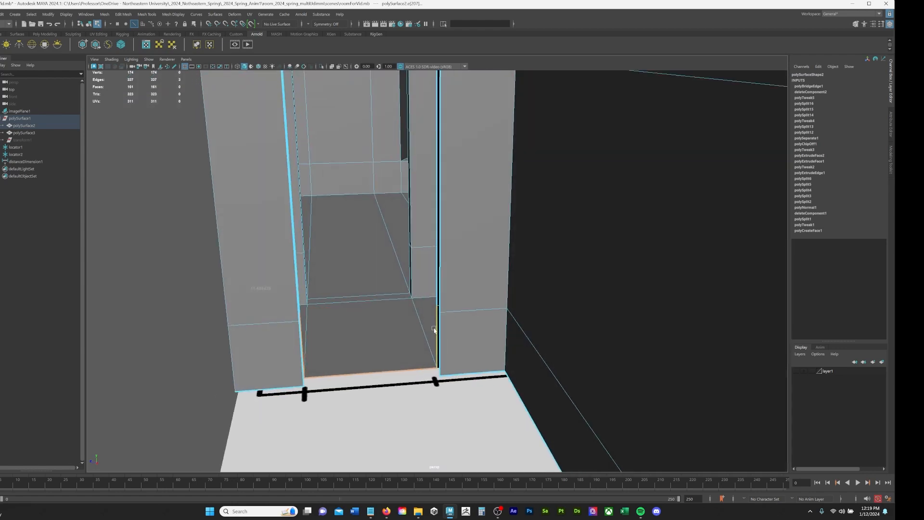
middle_click_drag(408, 241, 385, 305, "alt")
left_click_drag(386, 305, 416, 262, "alt")
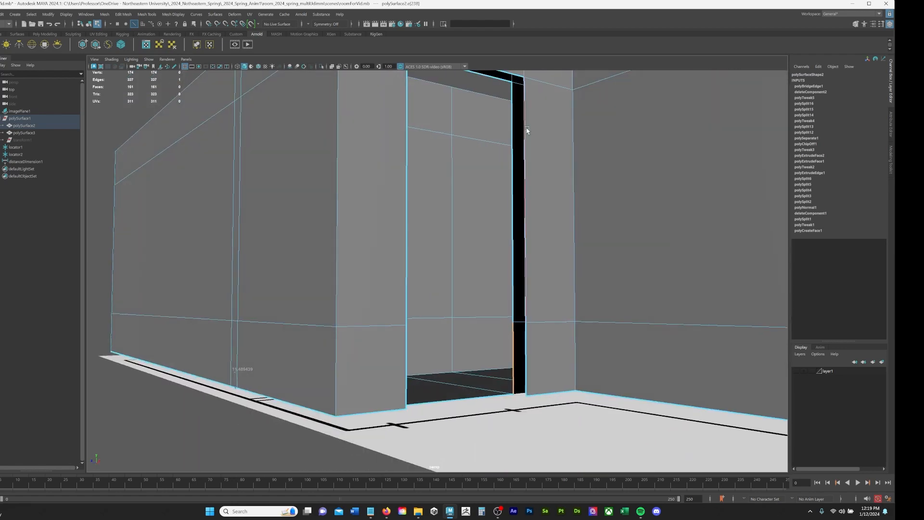
middle_click_drag(527, 132, 499, 178, "alt")
double_click(485, 177)
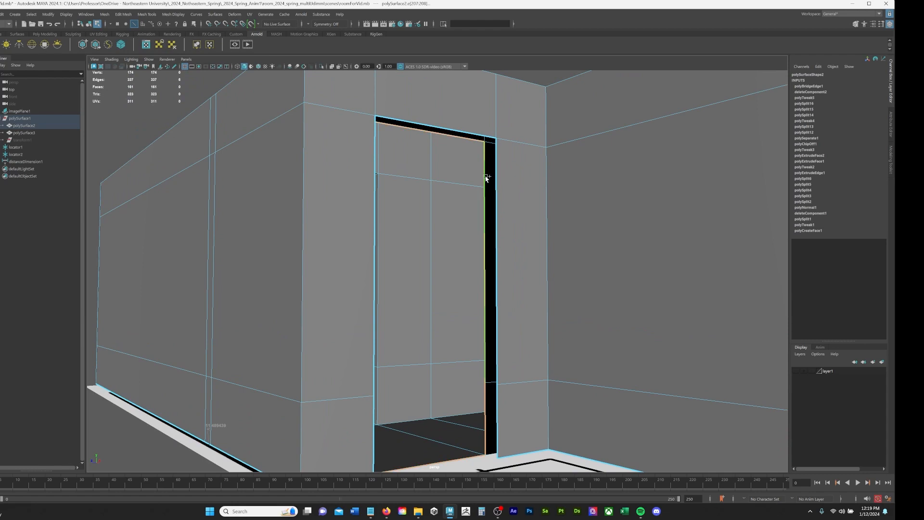
Step: Bridge the upper and lower edge pairs along the entrance doorway jamb nearest the wall corner over its full height
left_click(485, 407)
left_click(489, 217, "shift")
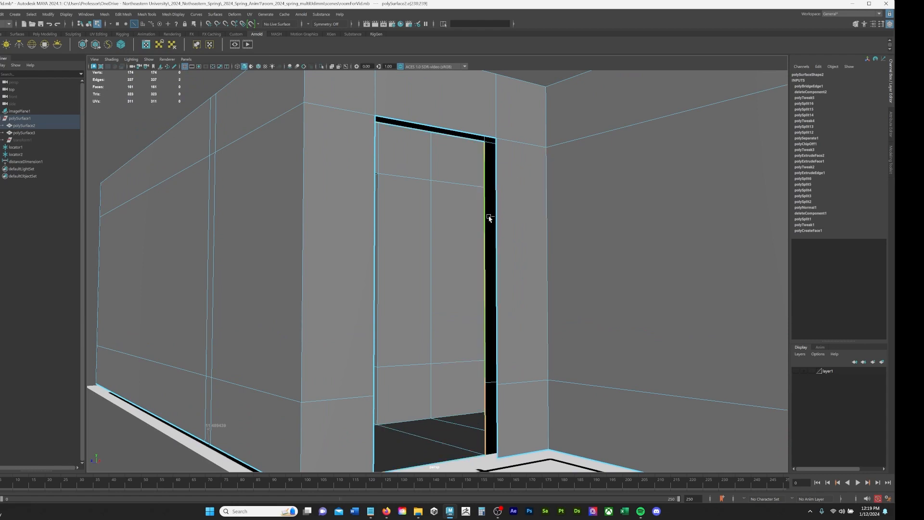
left_click_drag(670, 196, 478, 268, "alt")
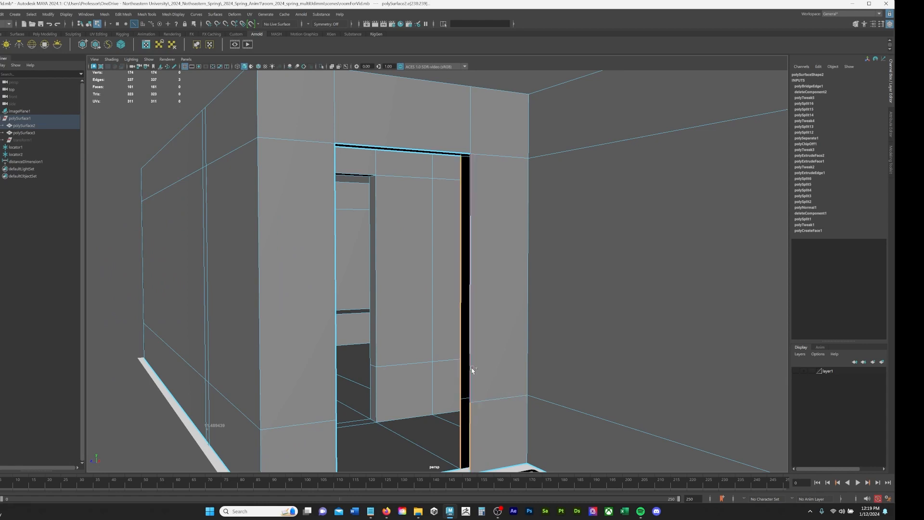
key("g")
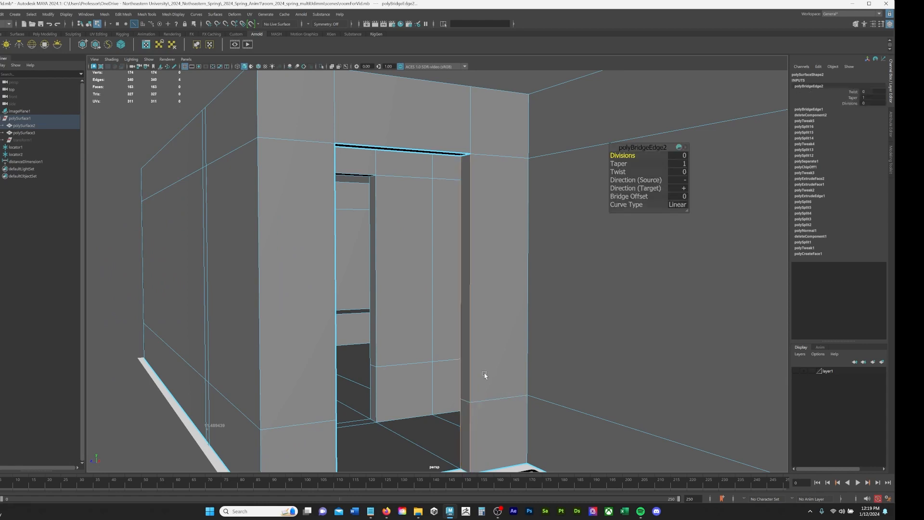
Step: Select the outer and inner edges along the entrance doorway's opposite jamb and top, and bridge them
left_click_drag(501, 218, 477, 221, "alt")
left_click_drag(460, 280, 469, 263, "alt")
left_click(391, 400, "shift")
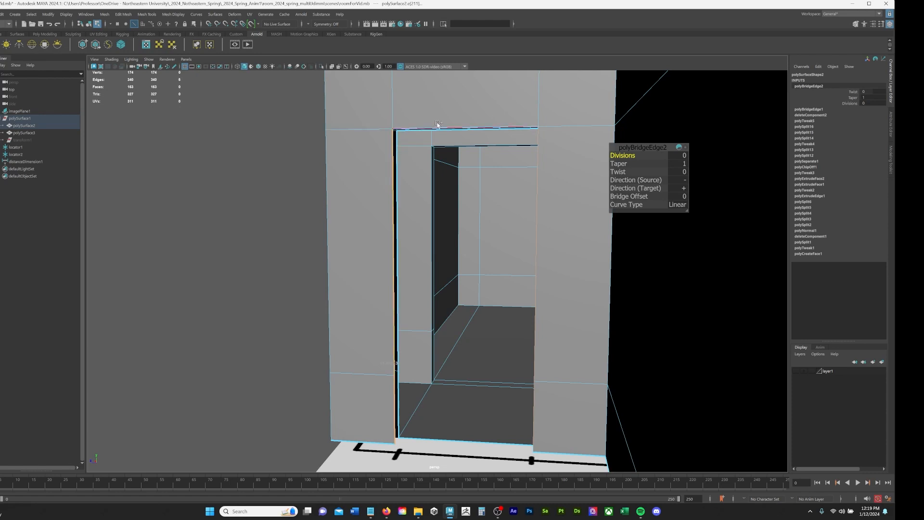
scroll(484, 225, "up", 3)
scroll(484, 225, "down", 3)
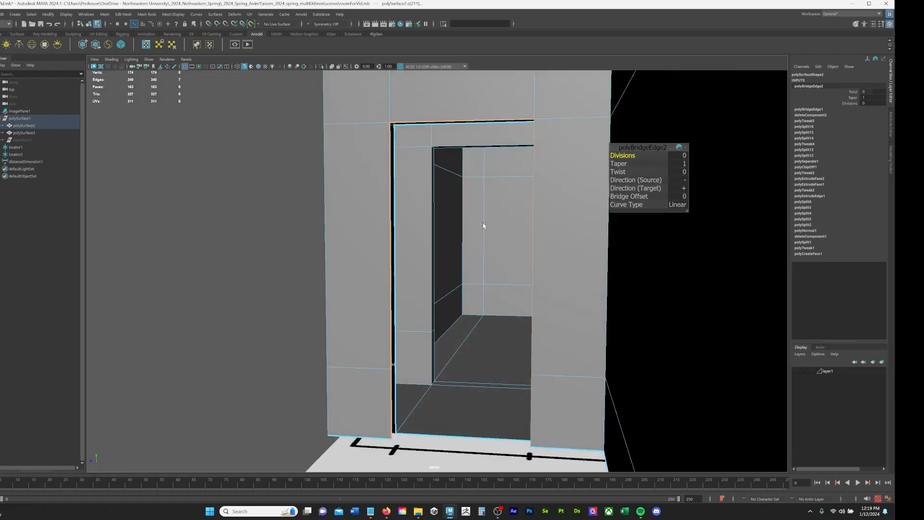
scroll(485, 225, "up", 2)
left_click_drag(484, 224, 453, 321, "alt")
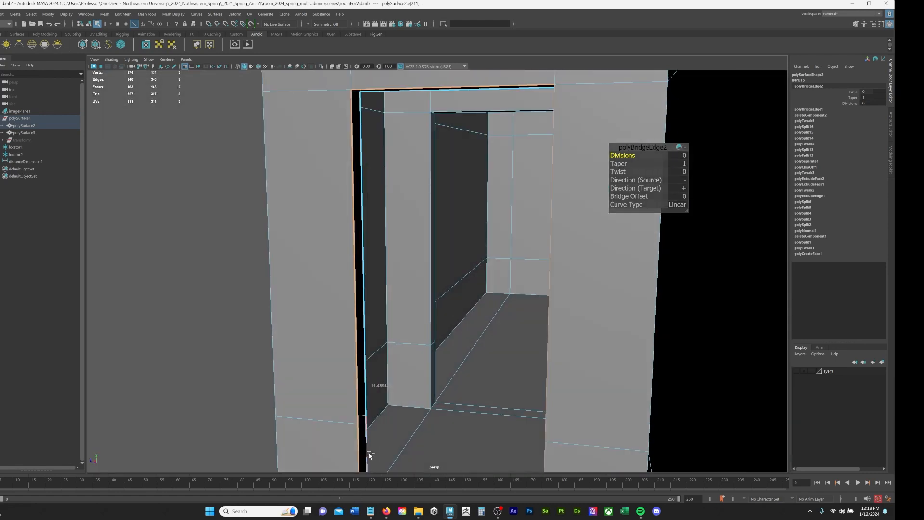
left_click(370, 405, "shift")
left_click(365, 399, "shift")
left_click_drag(425, 207, 427, 234, "alt")
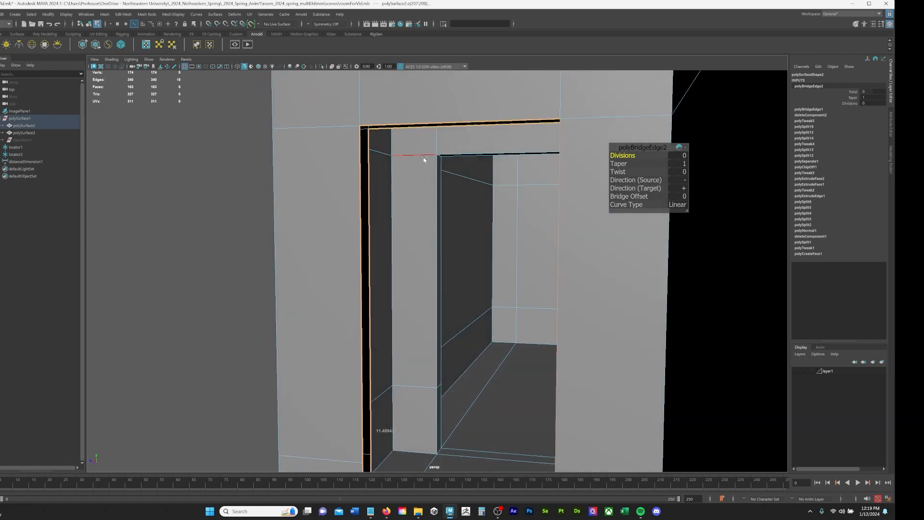
key("g")
Step: Bridge the remaining floor-level gap at the entrance doorway's threshold
scroll(443, 210, "down", 4)
left_click_drag(443, 210, 566, 332, "alt")
left_click(391, 357)
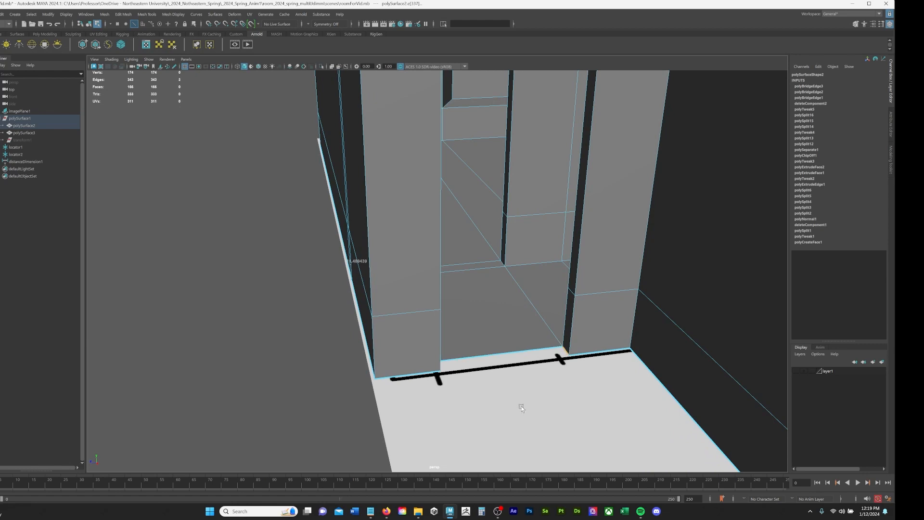
key("g")
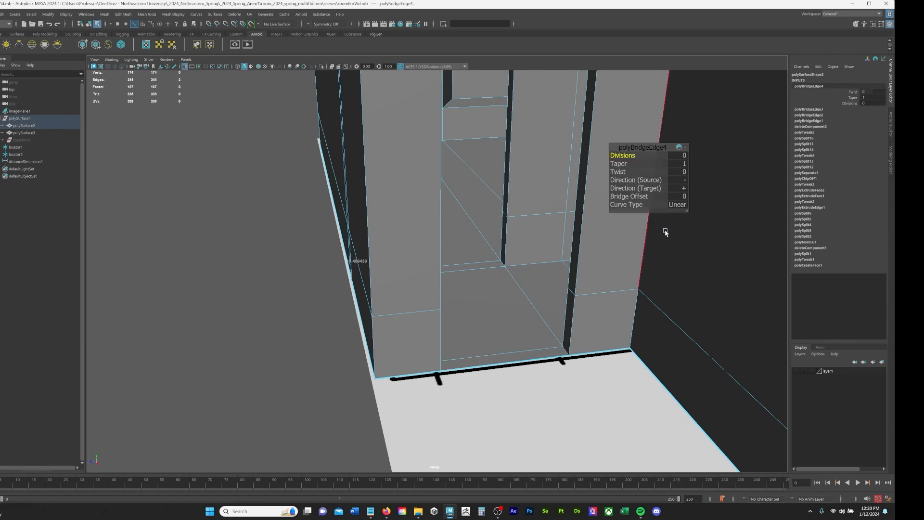
left_click_drag(664, 231, 376, 226, "alt")
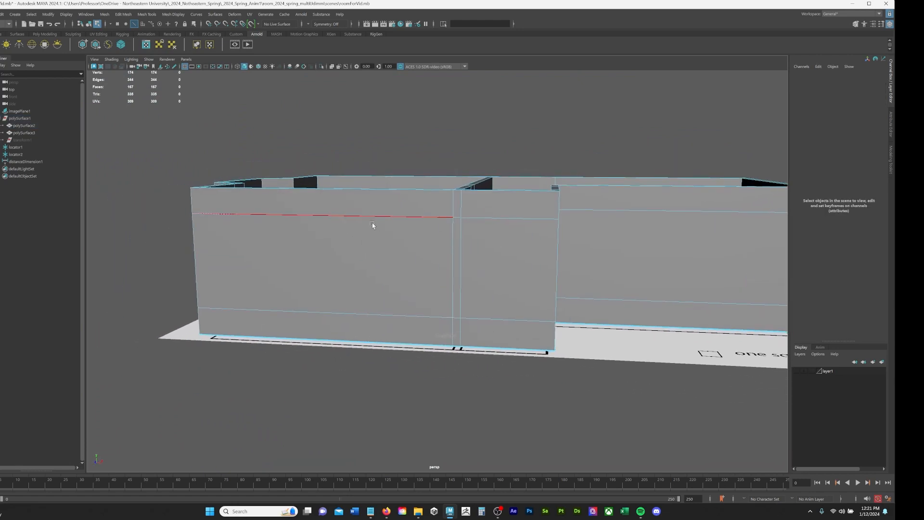
Step: Select the upper and lower horizontal edge loops around the walls and examine how they run across the exterior
key("space")
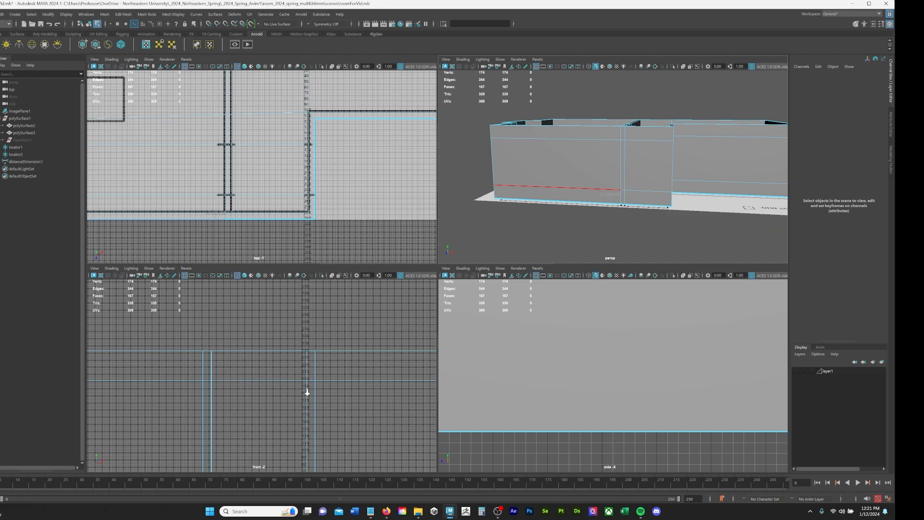
scroll(307, 392, "down", 4)
middle_click_drag(294, 377, 213, 367, "alt")
left_click(264, 349)
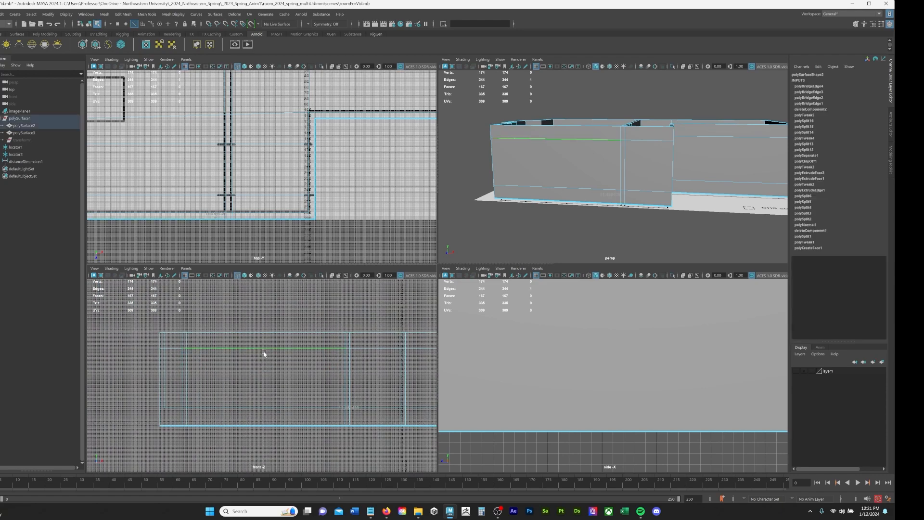
left_click(257, 409)
key("space")
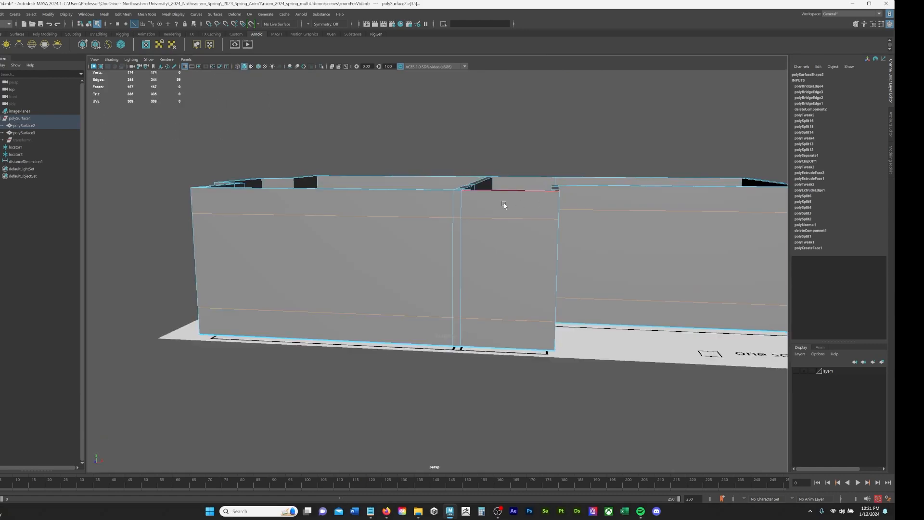
left_click_drag(503, 202, 453, 223, "alt")
left_click(346, 374)
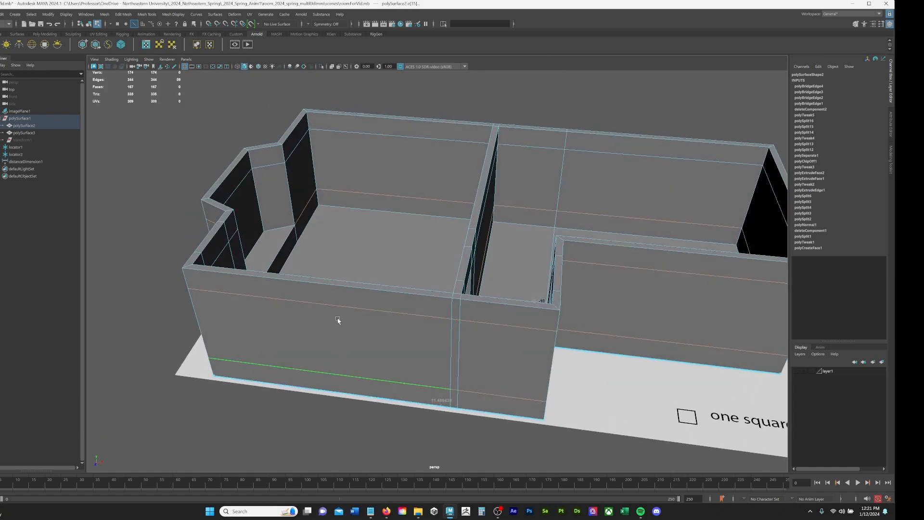
left_click_drag(337, 320, 313, 307, "alt")
left_click_drag(314, 350, 351, 330, "alt")
Step: Insert a horizontal edge loop around the walls with Multi-Cut at a height of about 70 units in the front view
key("space")
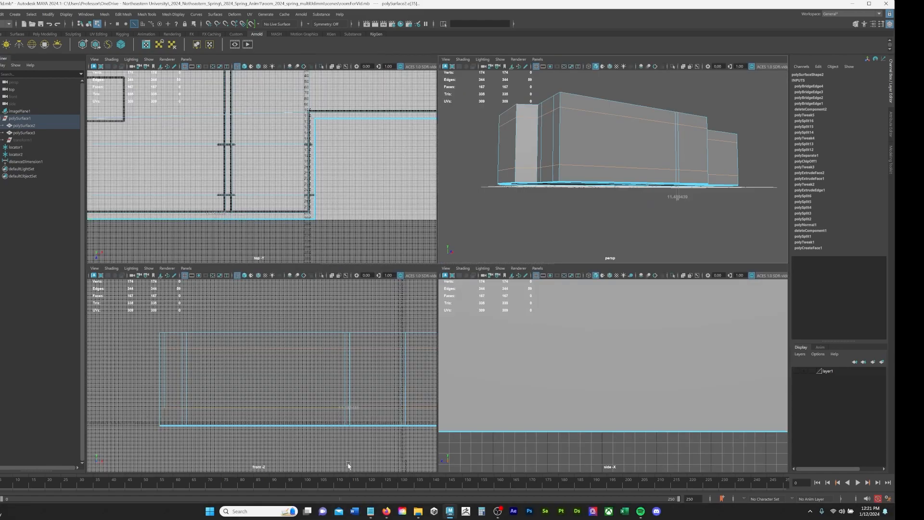
key("space")
right_click_drag(293, 416, 449, 365, "alt")
middle_click_drag(450, 365, 210, 301, "alt")
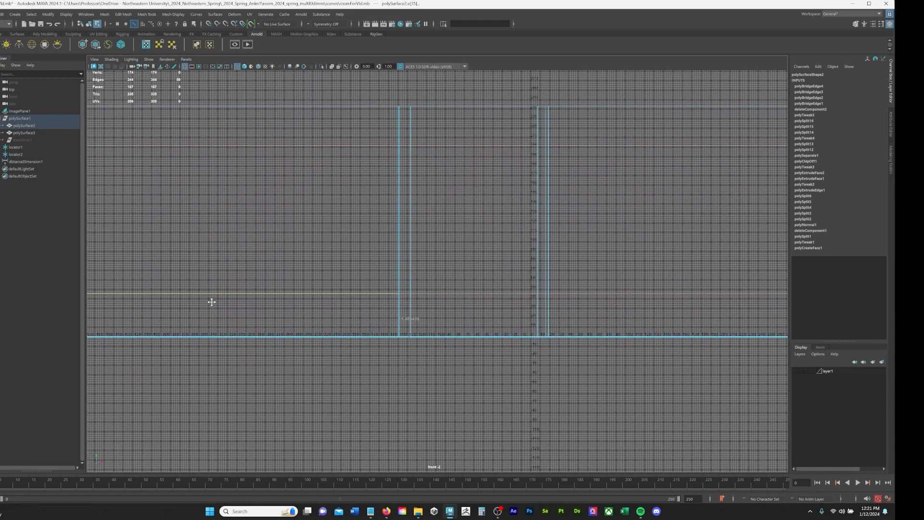
right_click_drag(210, 301, 381, 305, "alt")
middle_click_drag(381, 305, 256, 293, "alt")
right_click_drag(256, 293, 376, 214, "alt")
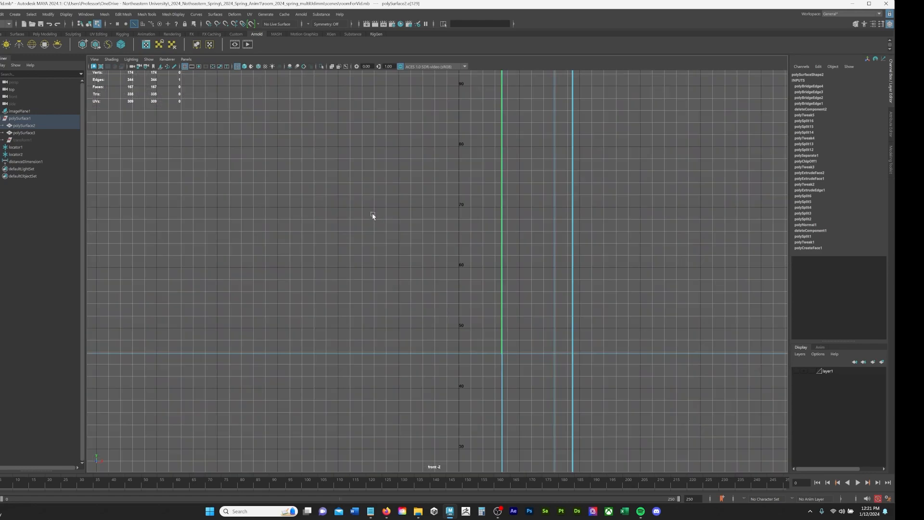
key("space")
left_click(322, 216)
left_click(330, 235)
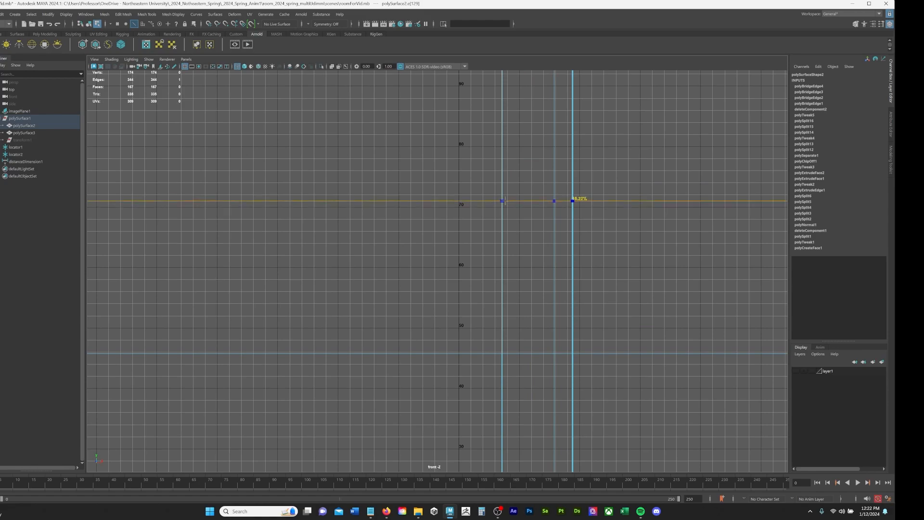
left_click(502, 200, "ctrl")
left_click(572, 201)
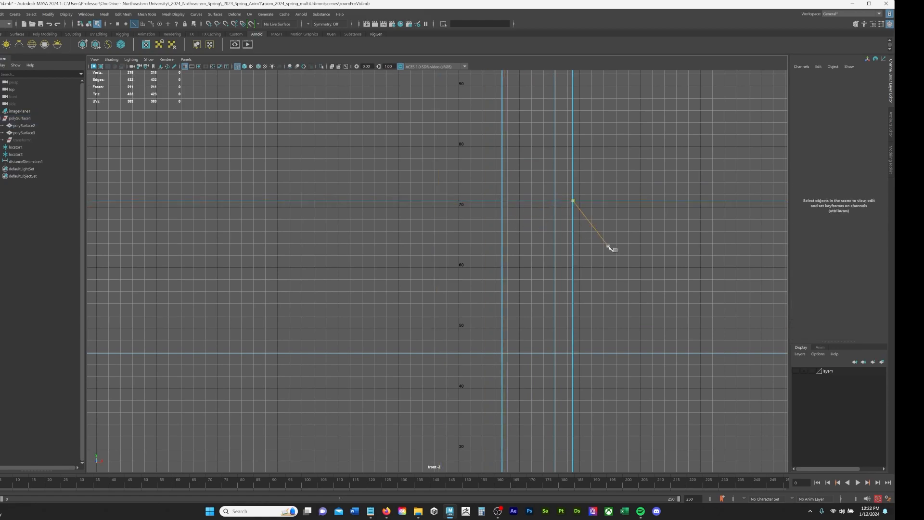
Step: Insert two vertical edge loops through the bay's front wall near the ends of the window drawn on the floor plan
right_click_drag(613, 248, 182, 179, "alt")
right_click_drag(389, 206, 161, 148, "alt")
middle_click_drag(161, 149, 867, 148, "alt")
left_click(392, 253)
key("space")
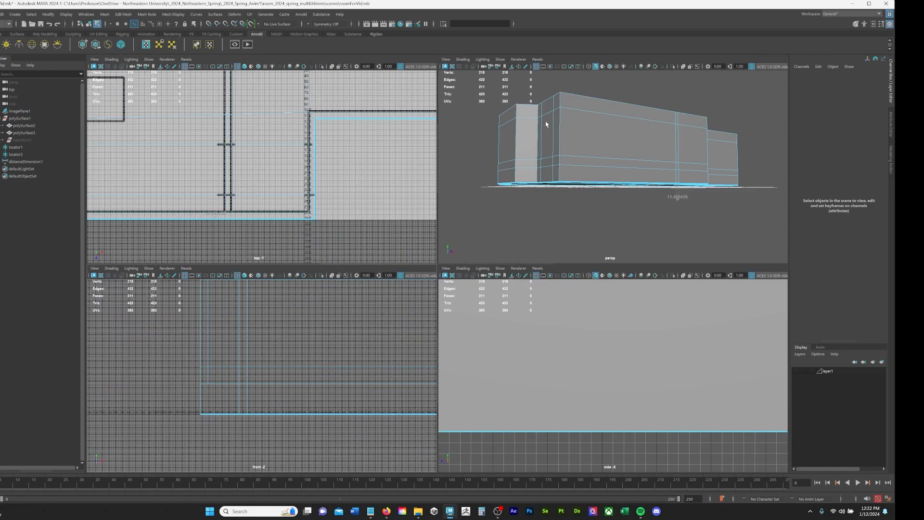
key("space")
left_click_drag(540, 136, 406, 180, "alt")
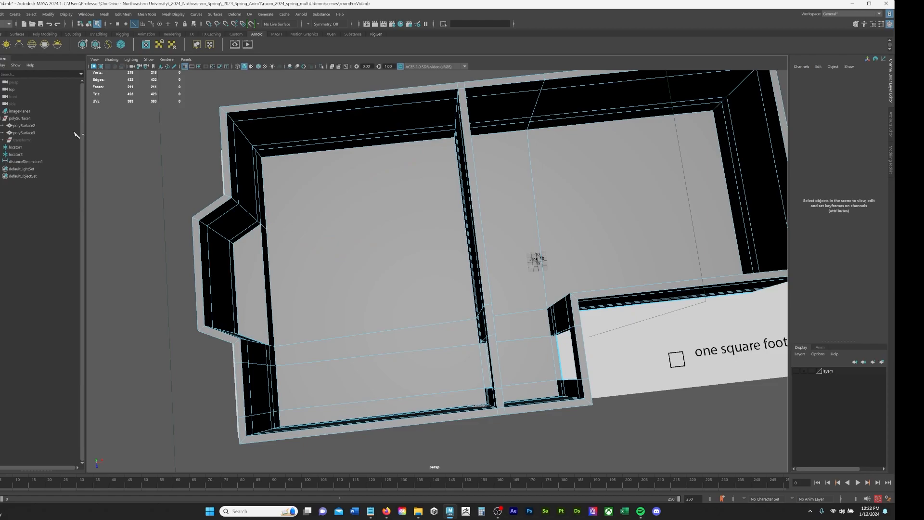
left_click_drag(150, 210, 103, 200, "alt")
key("space")
key("space")
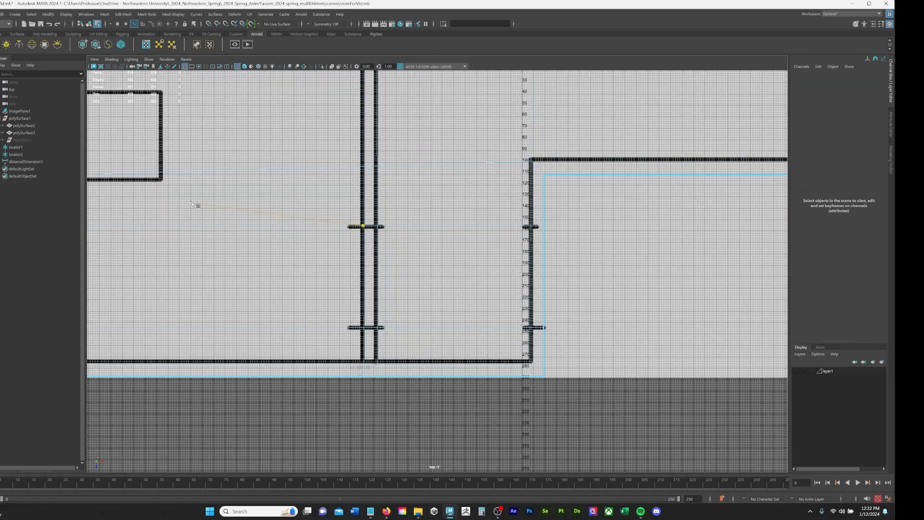
mouse_move(200, 204)
middle_mouse_down("alt")
mouse_move(568, 267)
mouse_move(212, 315)
mouse_move(235, 359)
middle_mouse_up("alt")
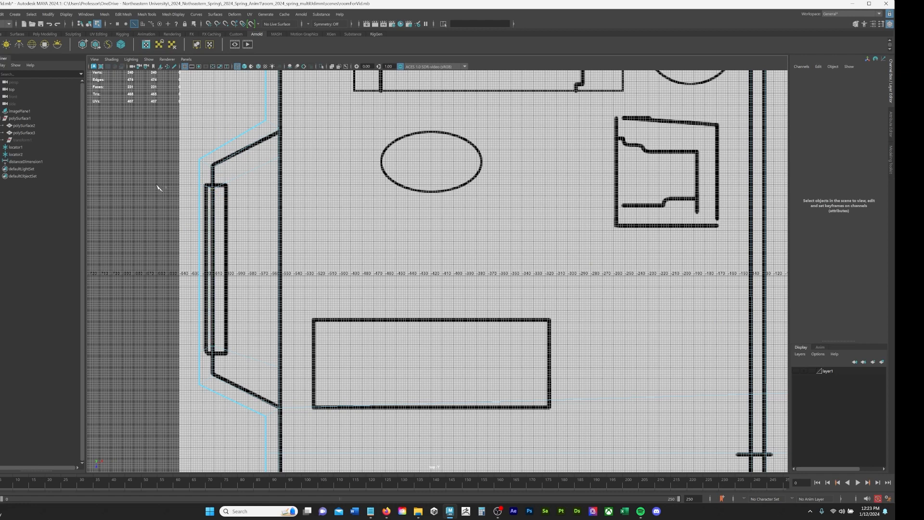
Step: Straighten the vertices of the bay wall's two vertical edge loops and align them with the window ends on the floor plan
key("F9")
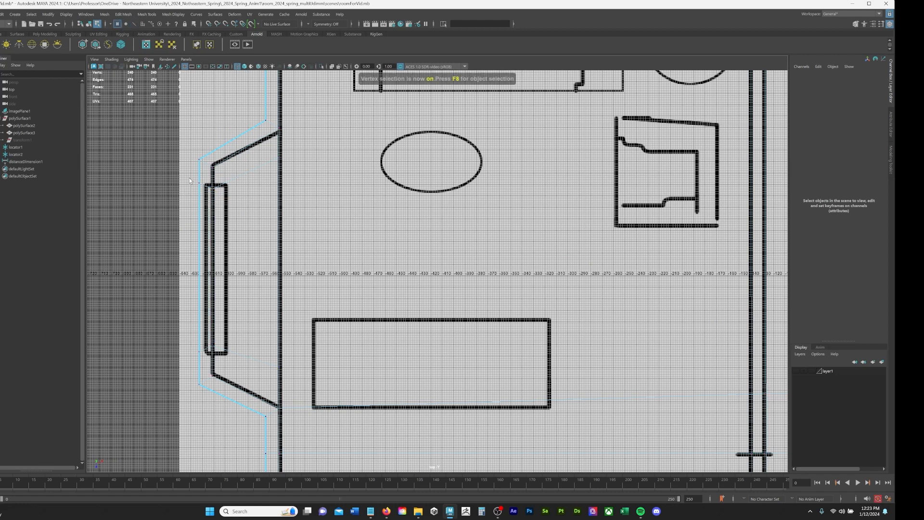
left_click_drag(246, 206, 214, 169)
key("r")
left_click_drag(177, 286, 228, 351)
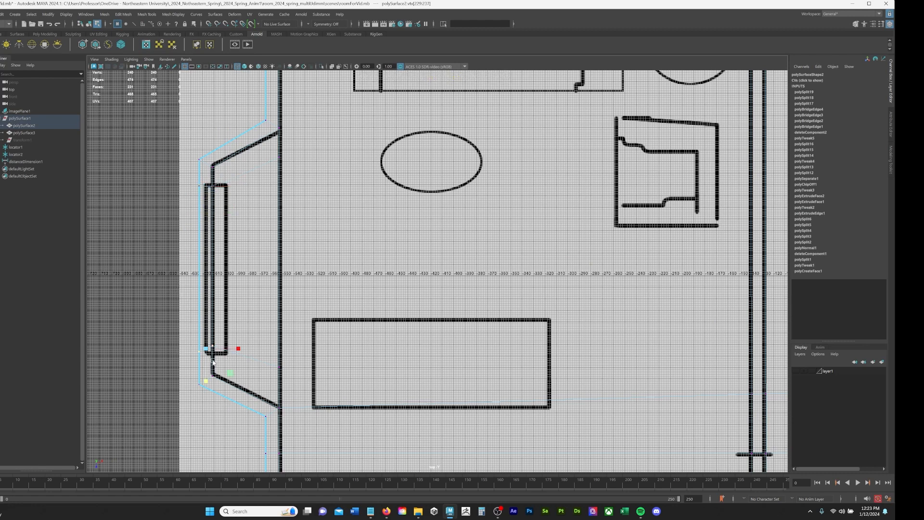
left_click_drag(206, 381, 208, 389)
key("w")
left_click_drag(177, 173, 230, 192)
scroll(437, 229, "down", 1)
scroll(437, 229, "down", 3)
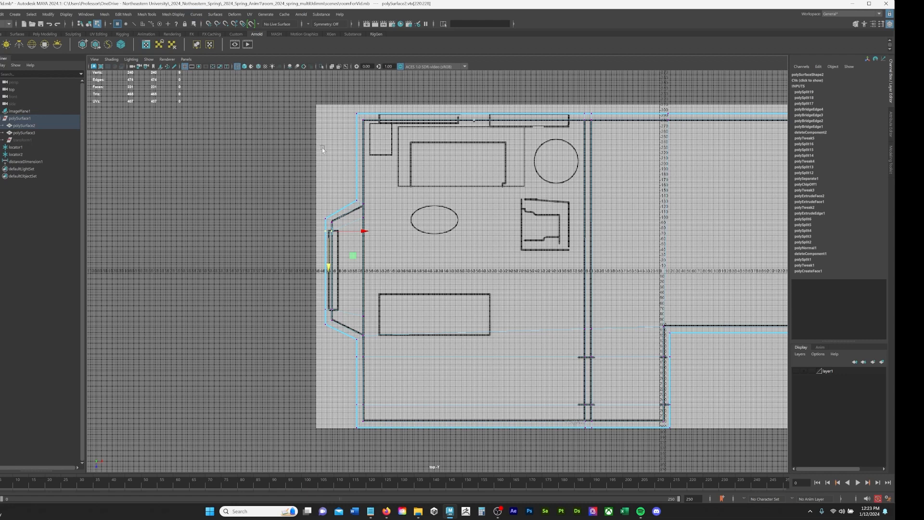
left_click(243, 177)
Step: Select the upper horizontal edge loop on the outer and inner walls of the bay-window room, leaving out edges near the interior doorway
key("space")
key("space")
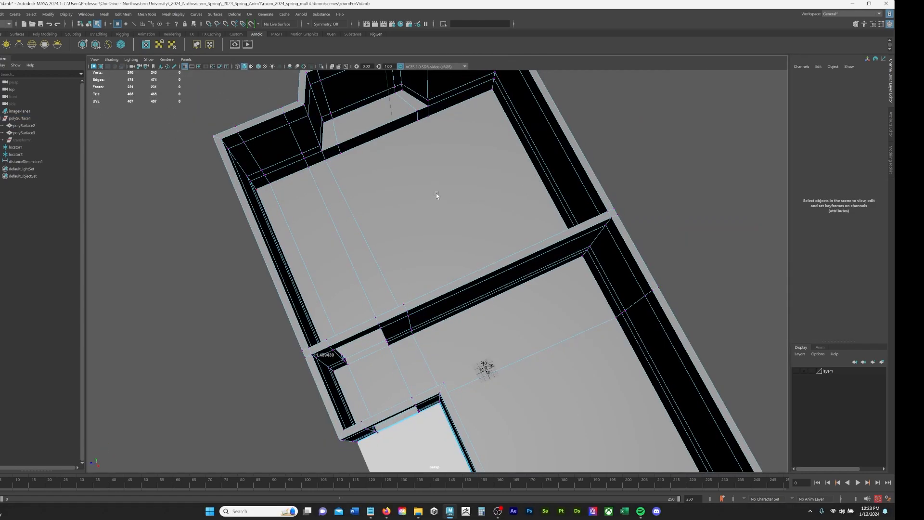
left_click_drag(436, 193, 526, 160, "alt")
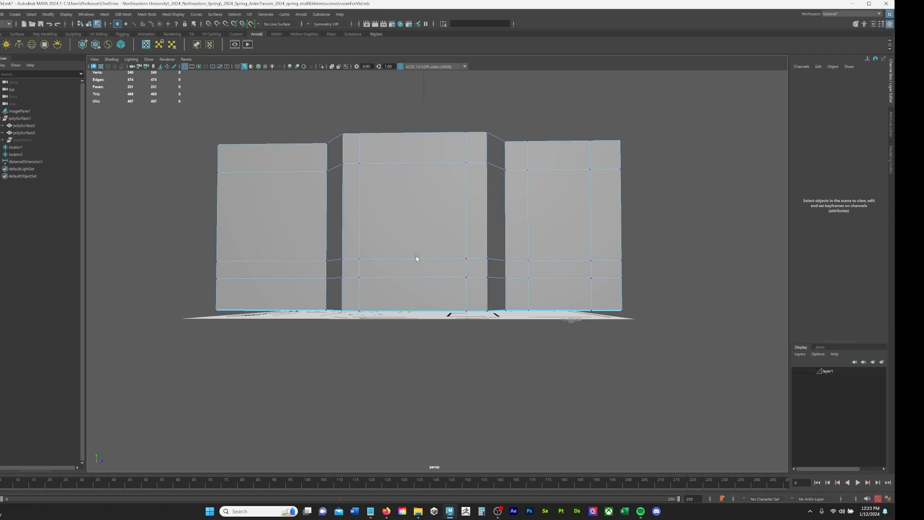
key("F10")
left_click(410, 163)
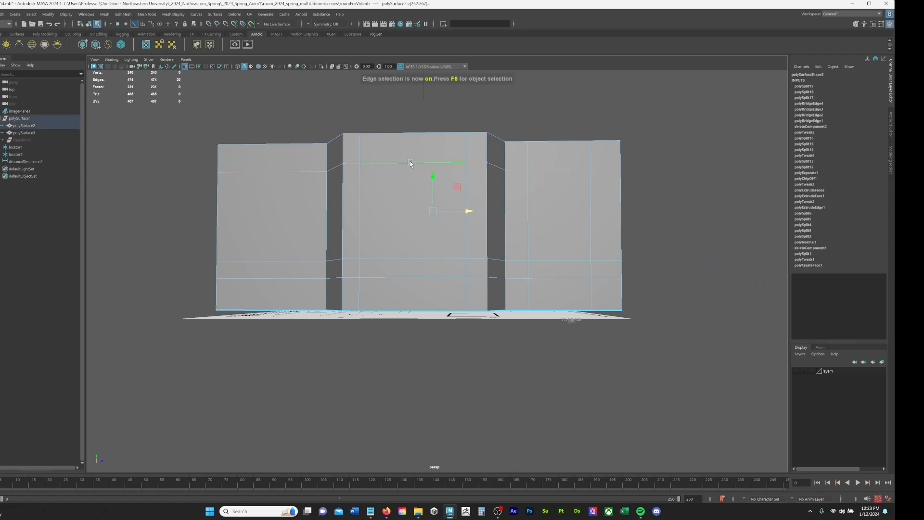
left_click_drag(410, 163, 388, 175, "alt")
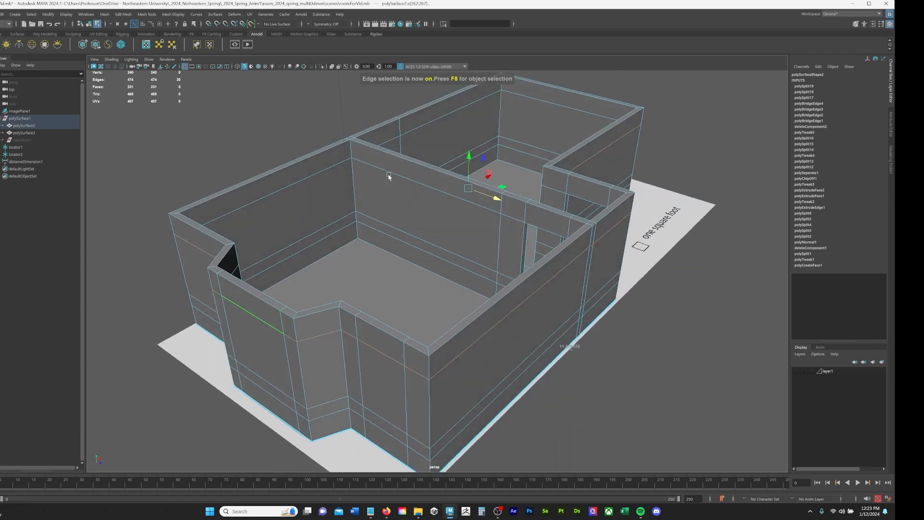
double_click(317, 176, "shift")
left_click_drag(317, 177, 407, 176, "alt")
left_click(491, 192, "ctrl")
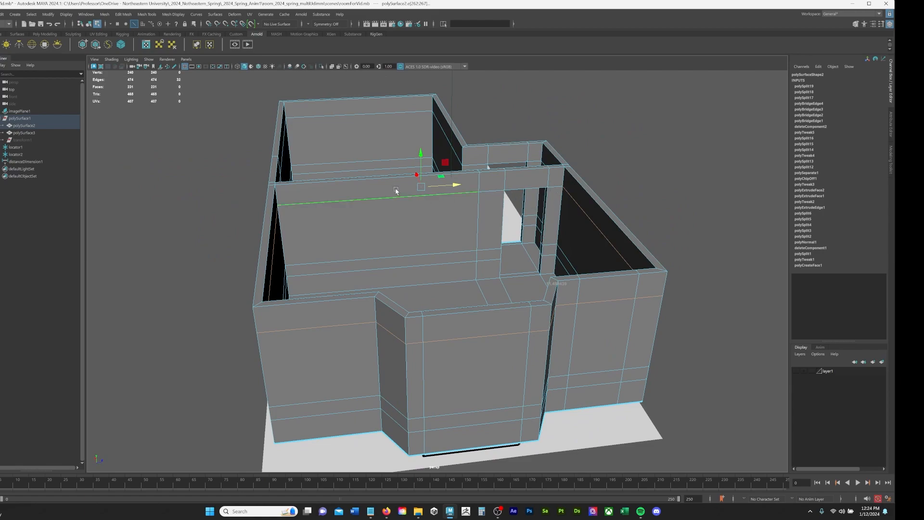
left_click_drag(527, 210, 392, 183, "alt")
Step: Move the selected upper wall edges down to a height of about 160 units in the front view
key("space")
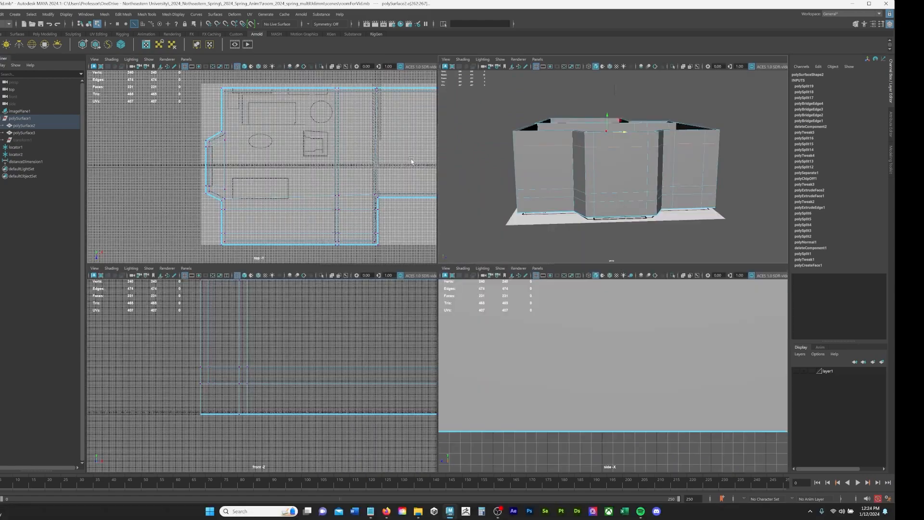
key("space")
middle_click_drag(524, 205, 345, 276, "alt")
middle_click_drag(578, 255, 304, 236, "alt")
right_click_drag(321, 231, 429, 239, "alt")
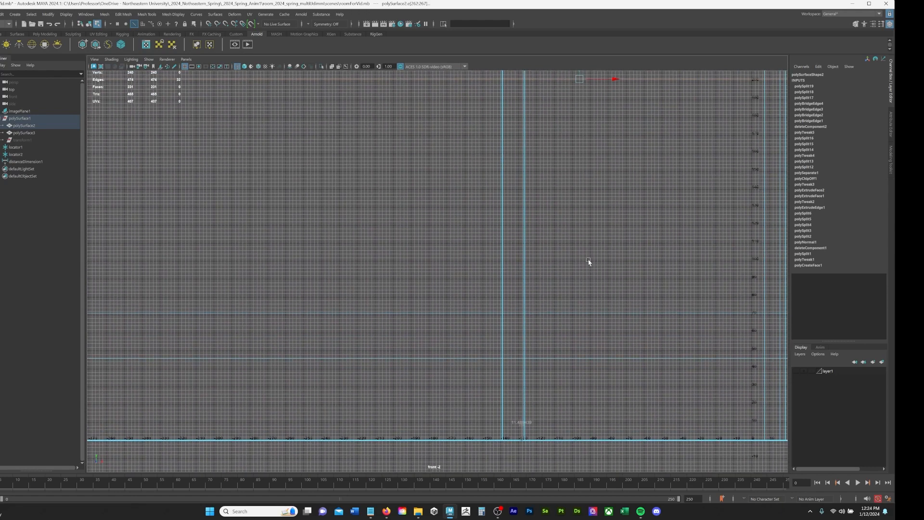
middle_click_drag(589, 260, 328, 248, "alt")
scroll(465, 257, "up", 3)
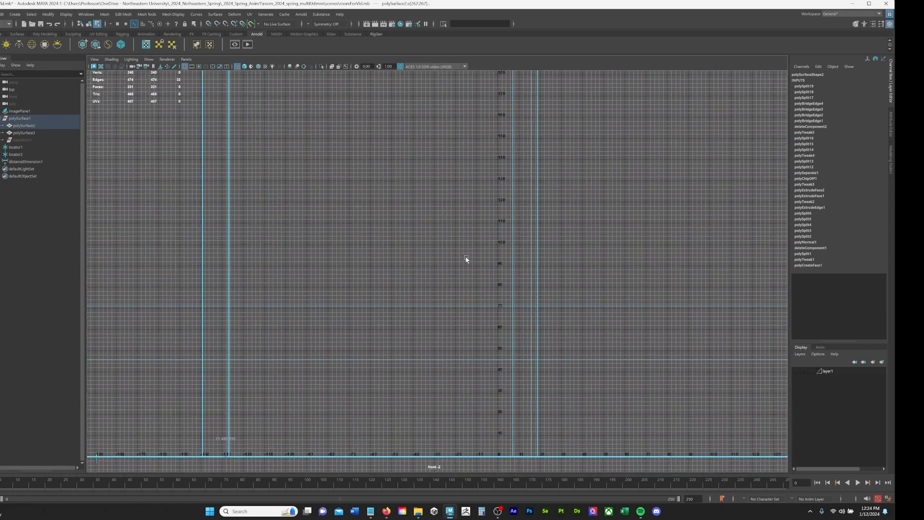
middle_click_drag(485, 154, 393, 135, "alt")
left_click_drag(393, 135, 375, 106, "alt")
scroll(384, 187, "up", 7)
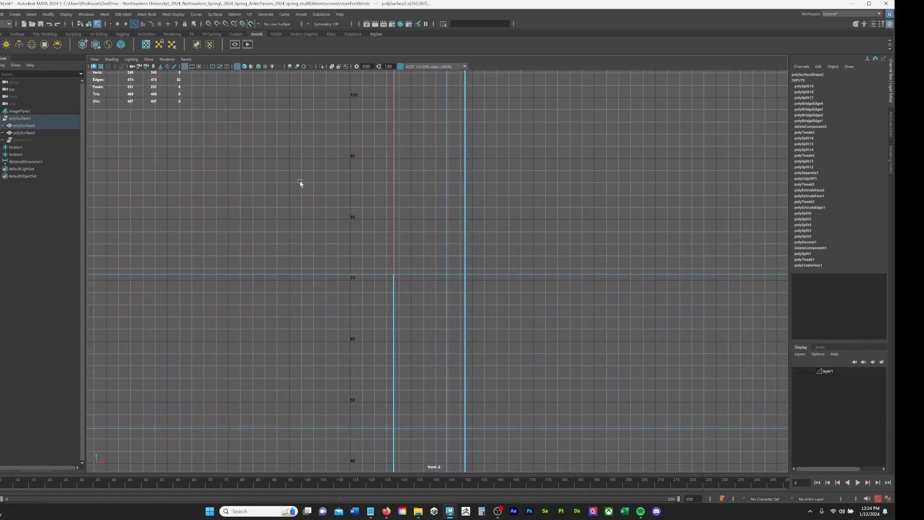
scroll(302, 179, "down", 6)
scroll(301, 179, "down", 4)
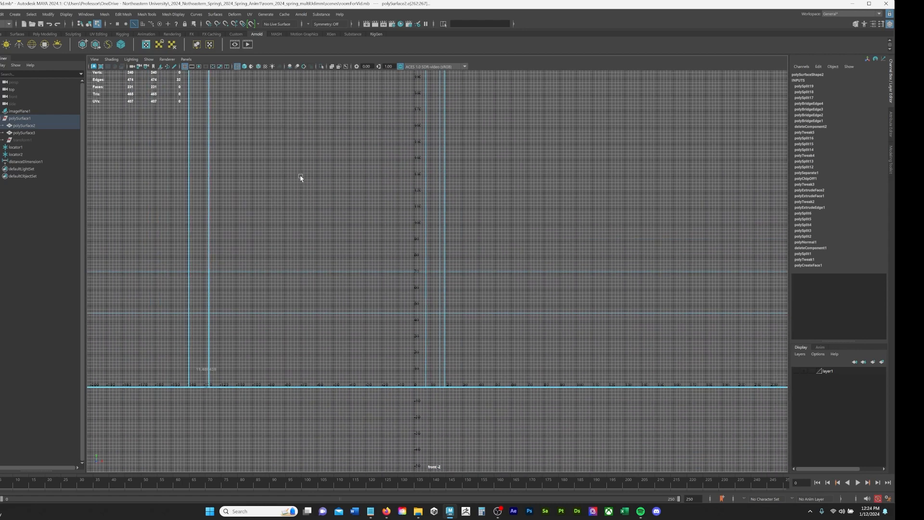
scroll(301, 173, "up", 4)
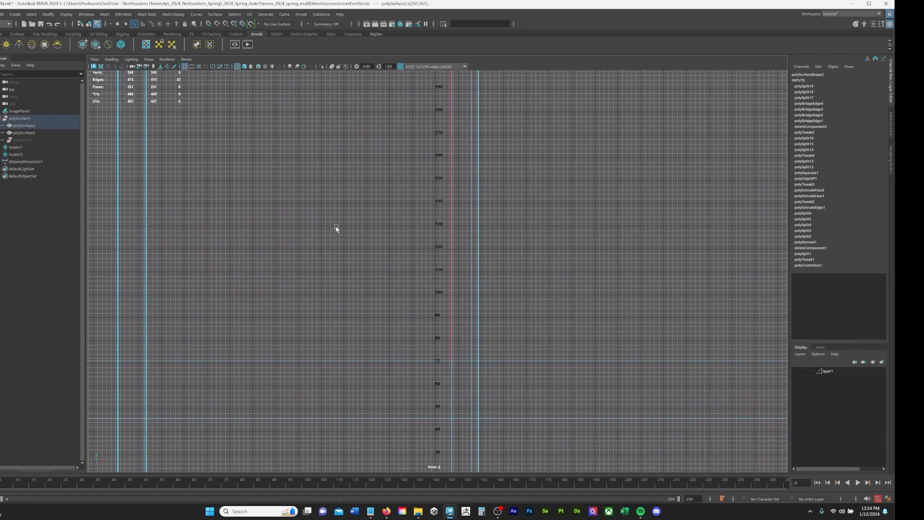
scroll(275, 243, "down", 1)
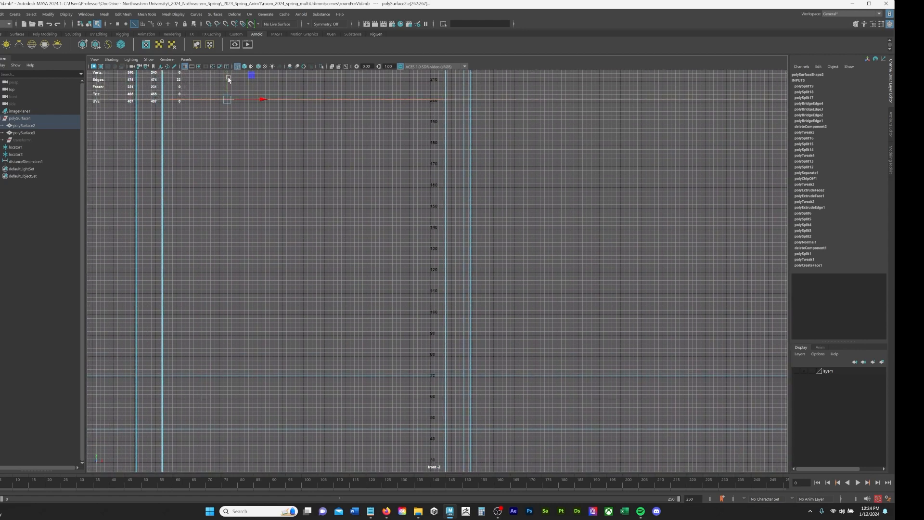
left_click_drag(227, 82, 224, 167)
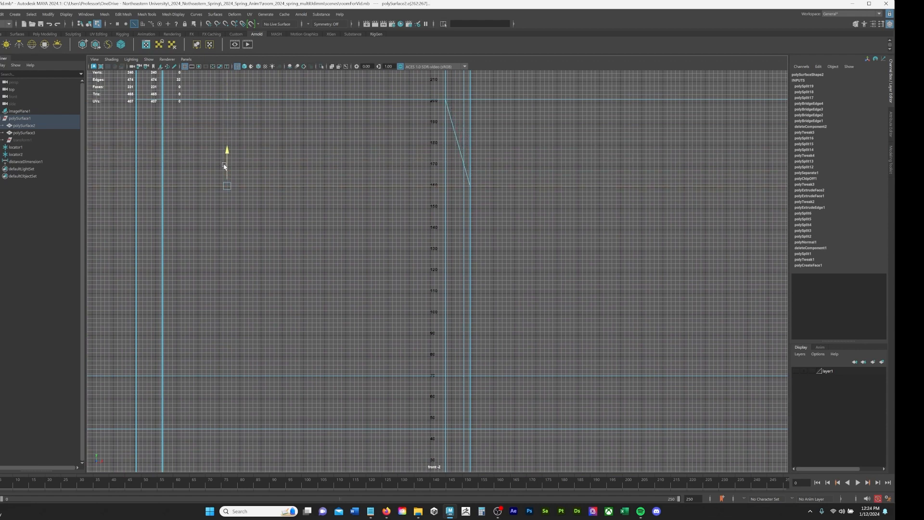
left_click_drag(224, 166, 224, 165)
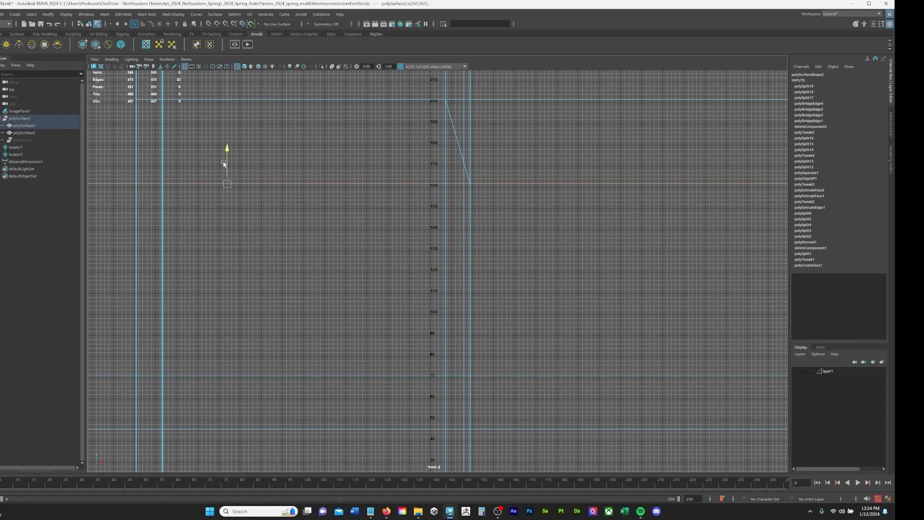
scroll(248, 128, "down", 5)
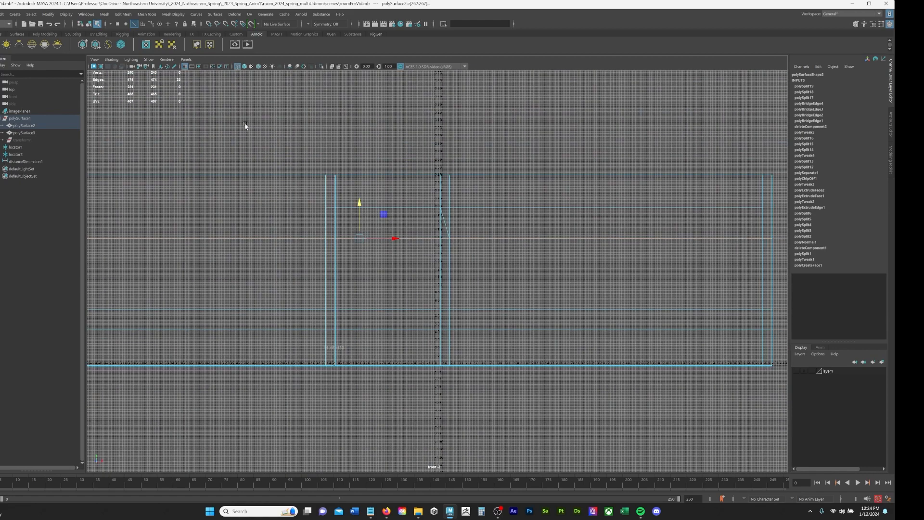
scroll(245, 126, "down", 3)
Step: Delete the inner and outer wall faces that form the window opening in the bay's front wall
key("space")
key("space")
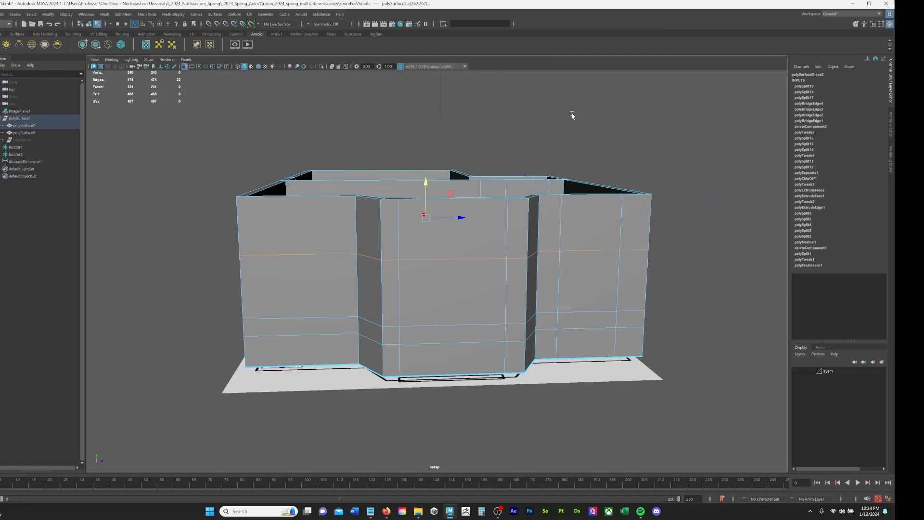
left_click_drag(572, 116, 546, 227, "alt")
key("F11")
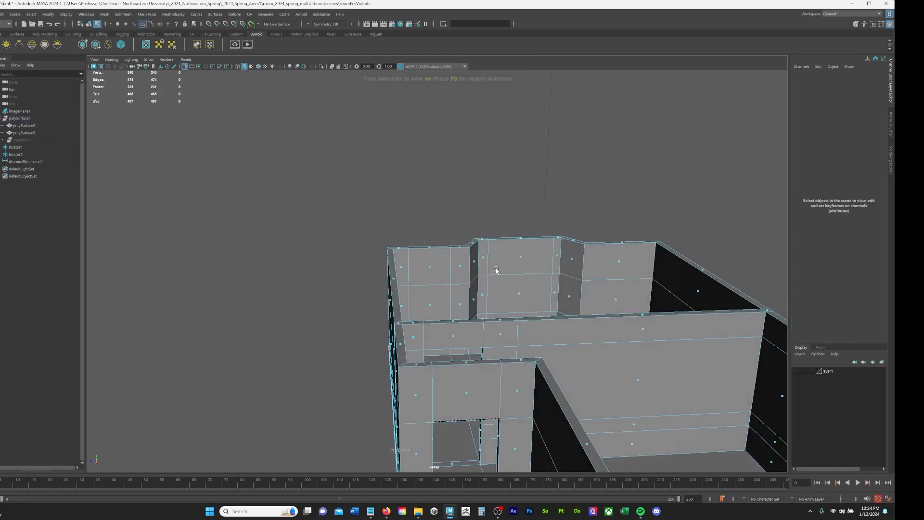
left_click(534, 288)
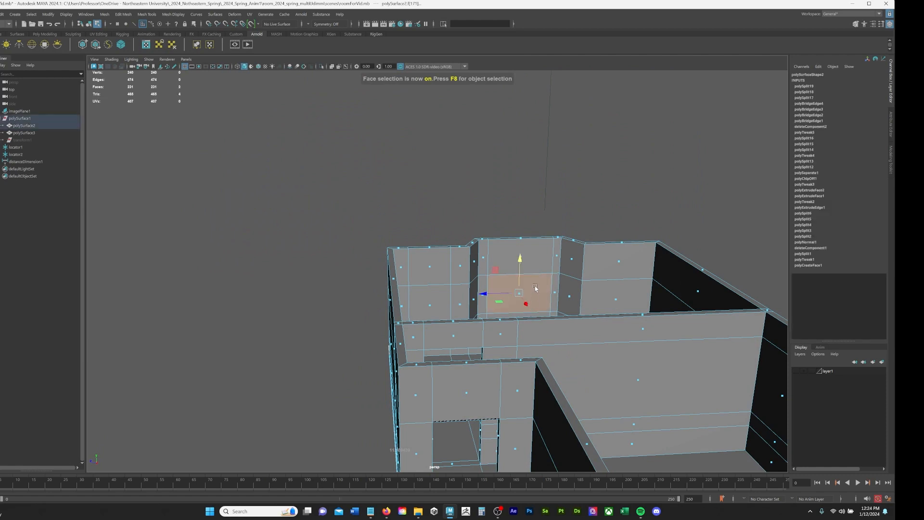
key("F12")
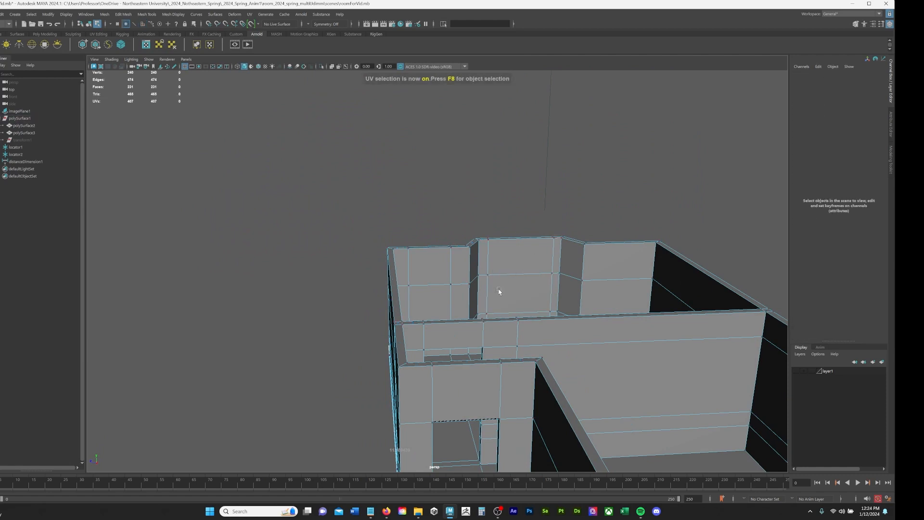
key("F11")
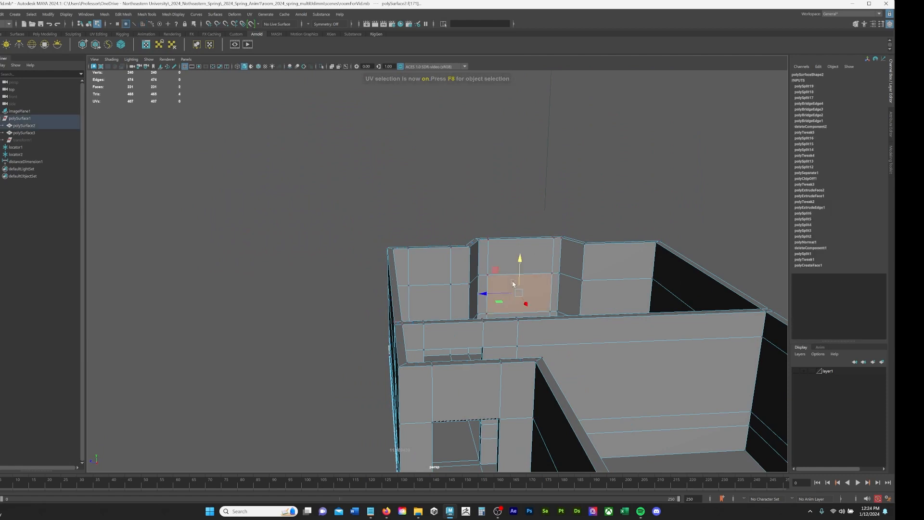
key("Delete")
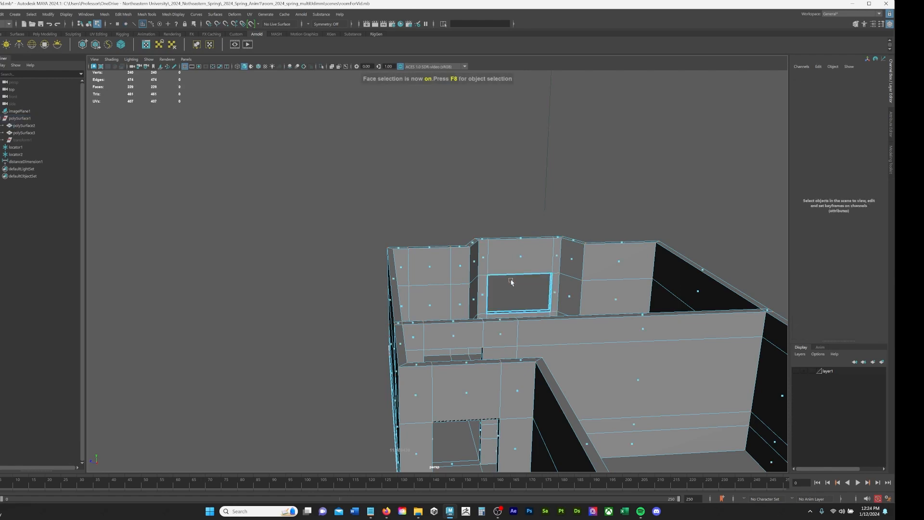
Step: Extrude the lower border edge of the bay window opening in place
right_click_drag(440, 206, 712, 294, "alt")
middle_click_drag(712, 294, 473, 340, "alt")
right_click_drag(474, 339, 534, 320, "alt")
key("F10")
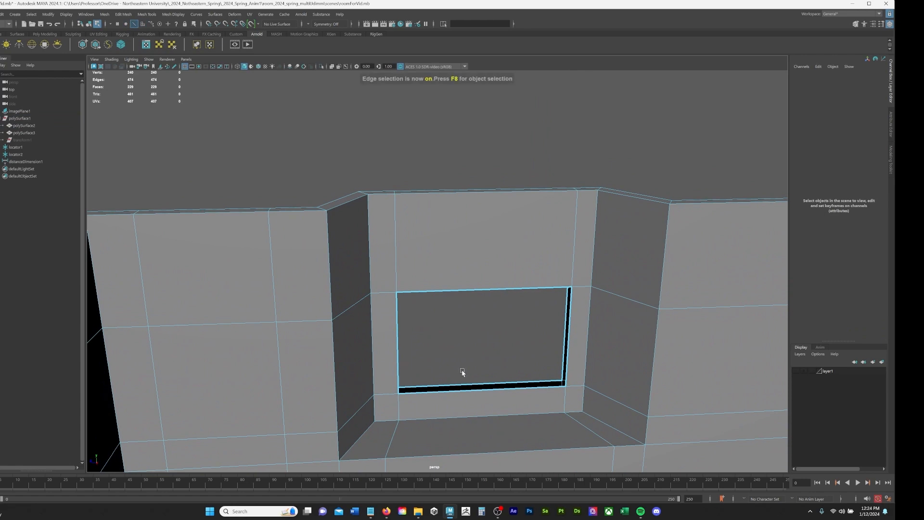
left_click(455, 395)
left_click(455, 392, "shift")
left_click(456, 386)
key("ctrl+e")
double_click(443, 393)
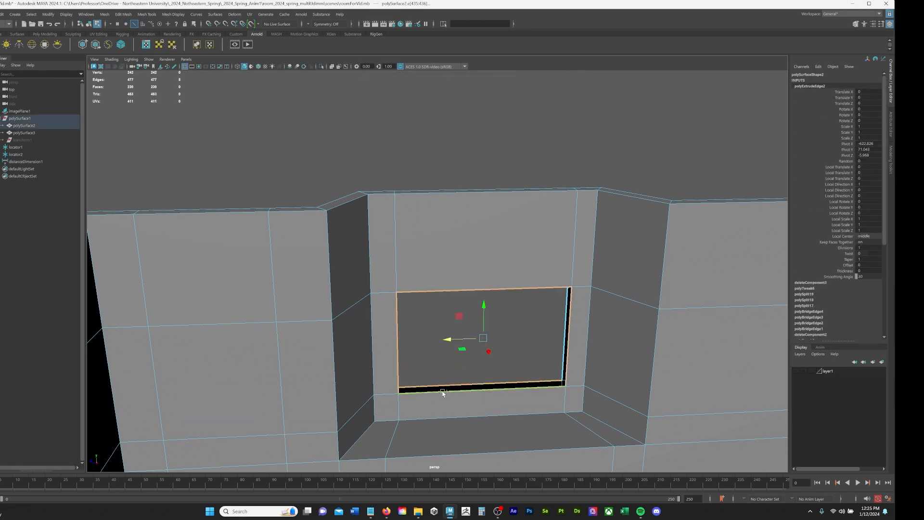
double_click(563, 328, "shift")
left_click_drag(444, 359, 543, 340, "alt")
key("f")
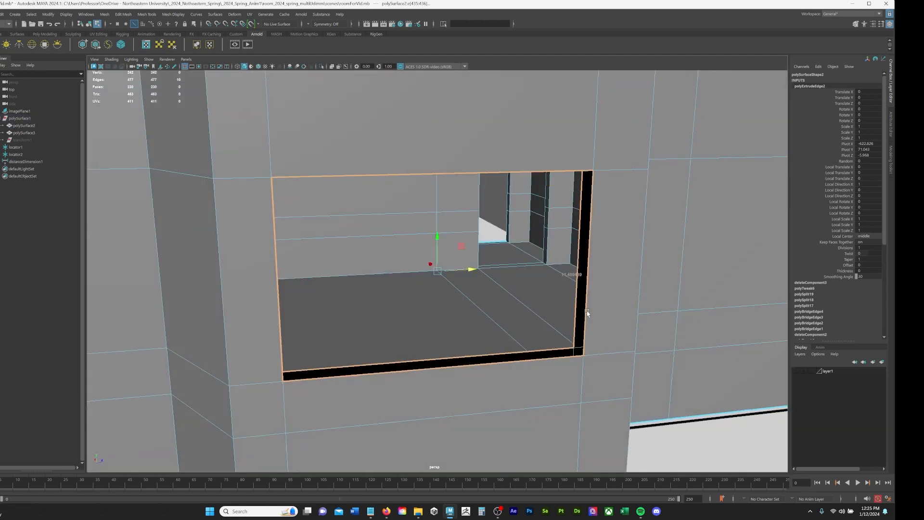
left_click_drag(587, 314, 559, 302, "alt")
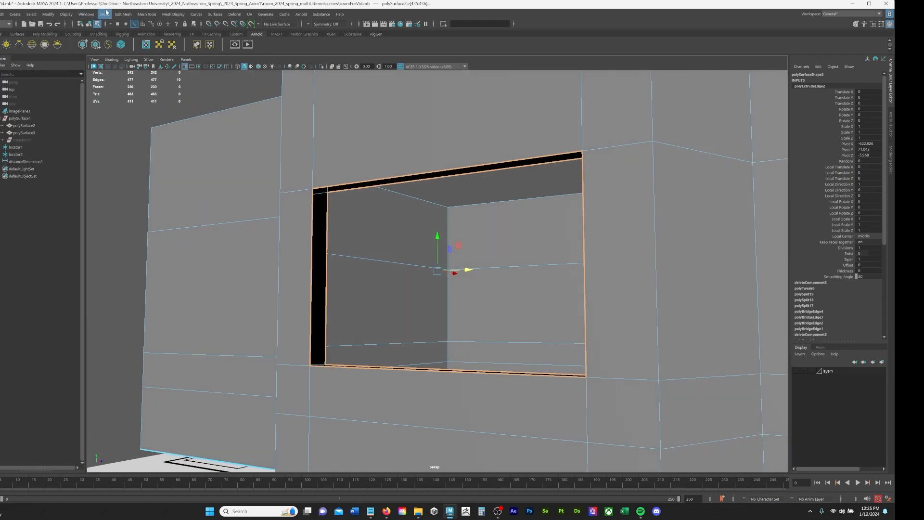
left_click(123, 14)
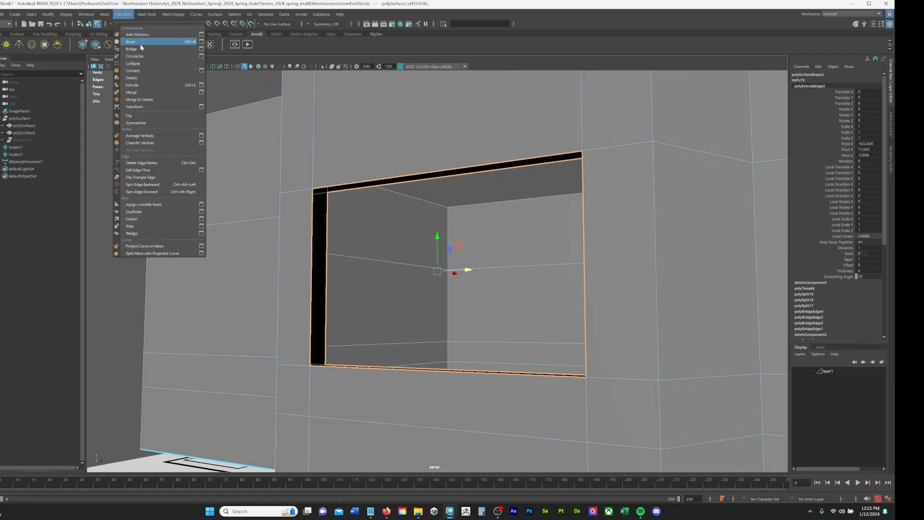
key("Escape")
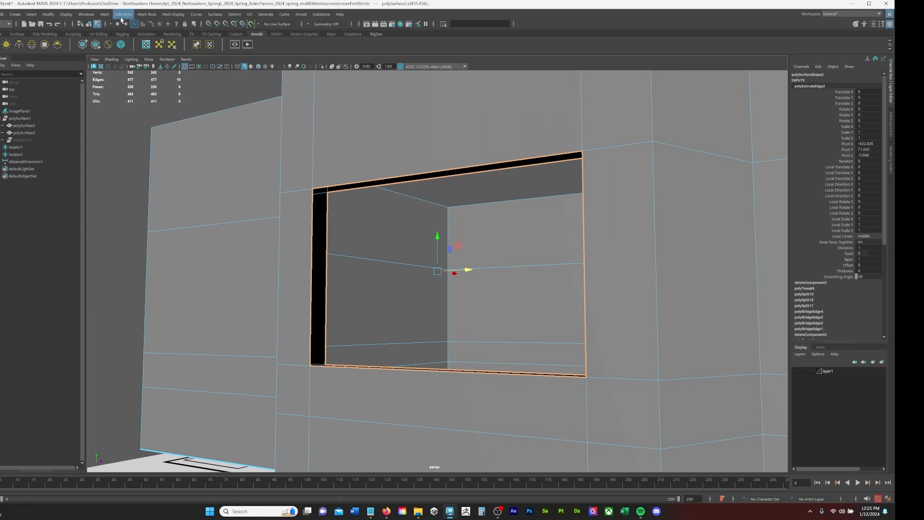
left_click(123, 14)
key("Escape")
left_click_drag(397, 244, 363, 274, "alt")
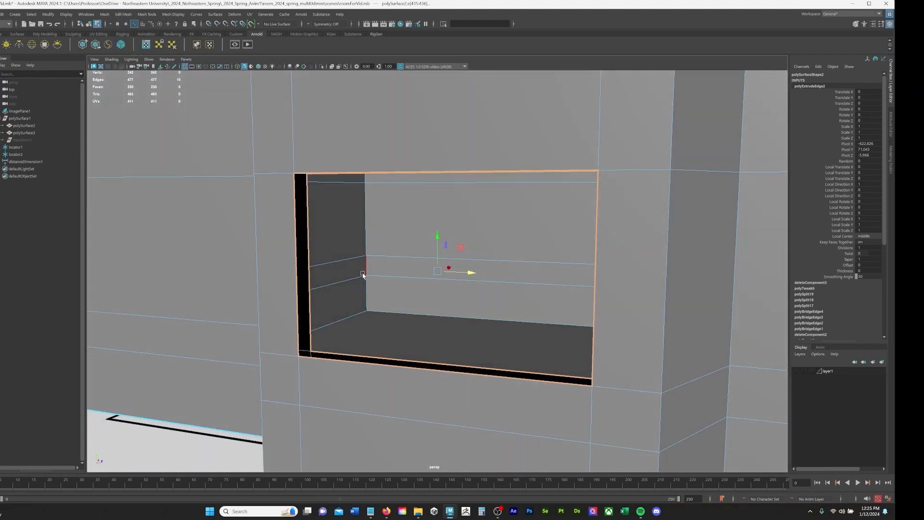
Step: Bridge the inner and outer vertical edges along one side of the bay window opening
left_click(298, 294)
left_click(311, 297, "shift")
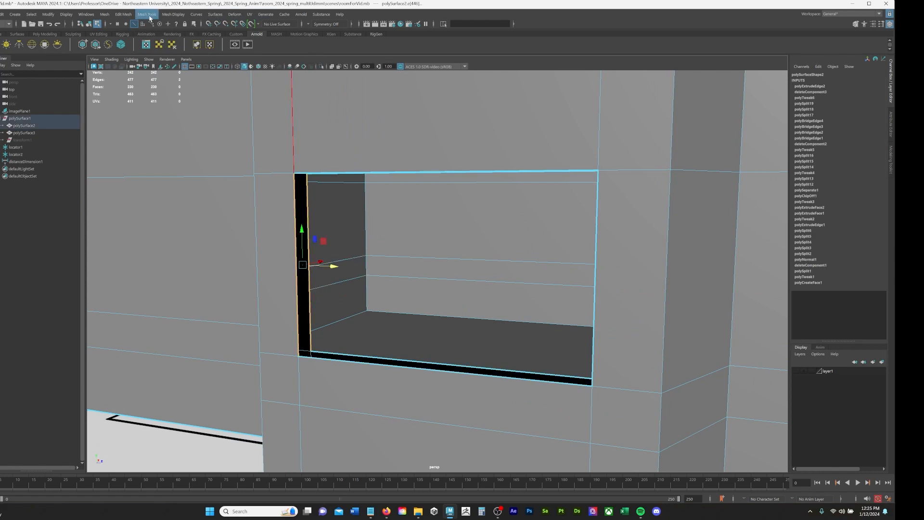
left_click(126, 16)
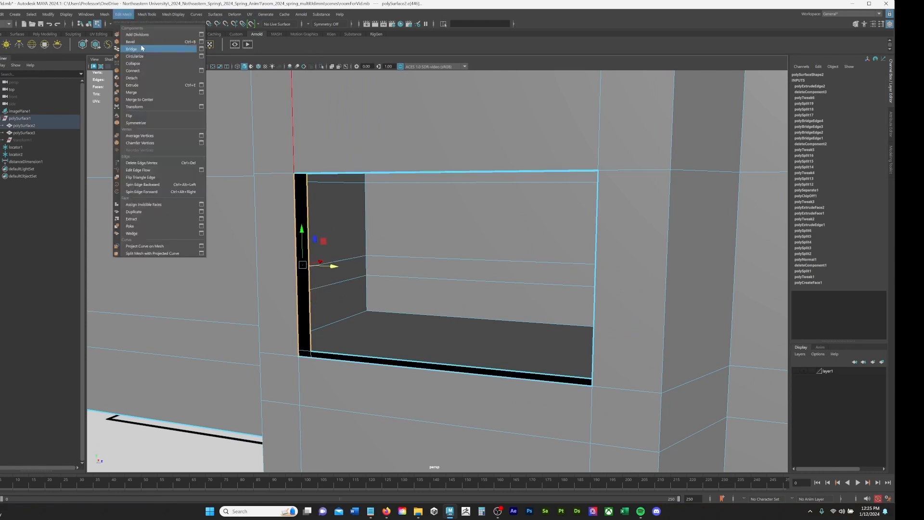
left_click(130, 48)
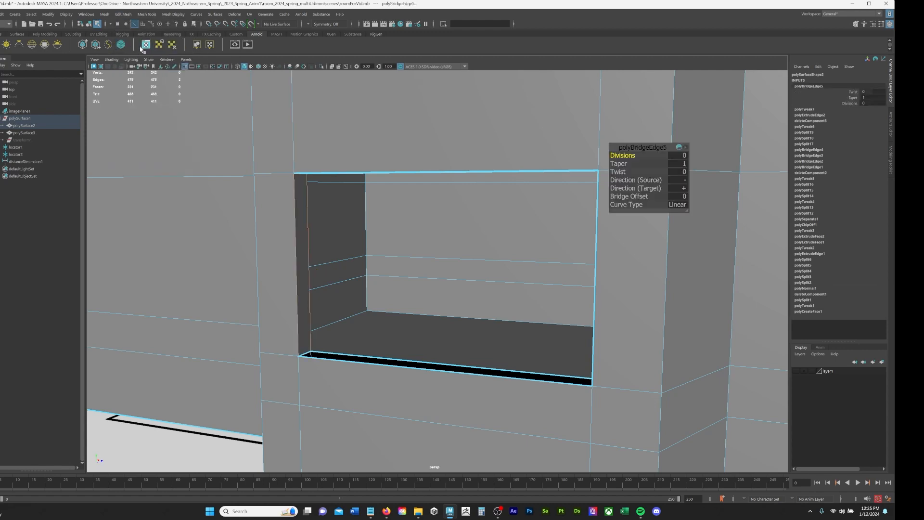
Step: Try to bridge the whole remaining border loop of the bay window opening at once
left_click(369, 359)
double_click(369, 359)
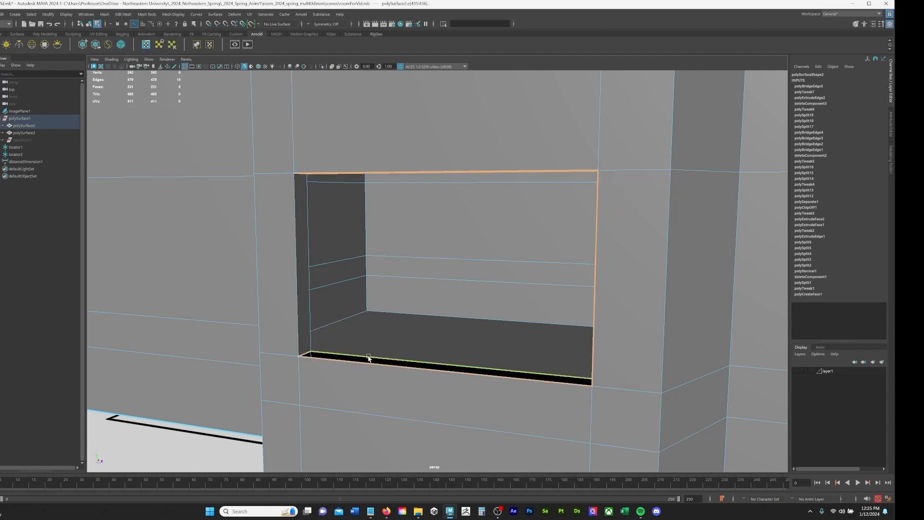
key("g")
key("ctrl+z")
Step: Bridge the inner and outer lower edges of the opening to form the window sill
left_click(369, 365)
left_click(368, 364, "shift")
left_click(366, 364, "shift")
key("g")
Step: Bridge the inner and outer vertical edges on the remaining open side of the bay window
left_click_drag(408, 308, 448, 302, "alt")
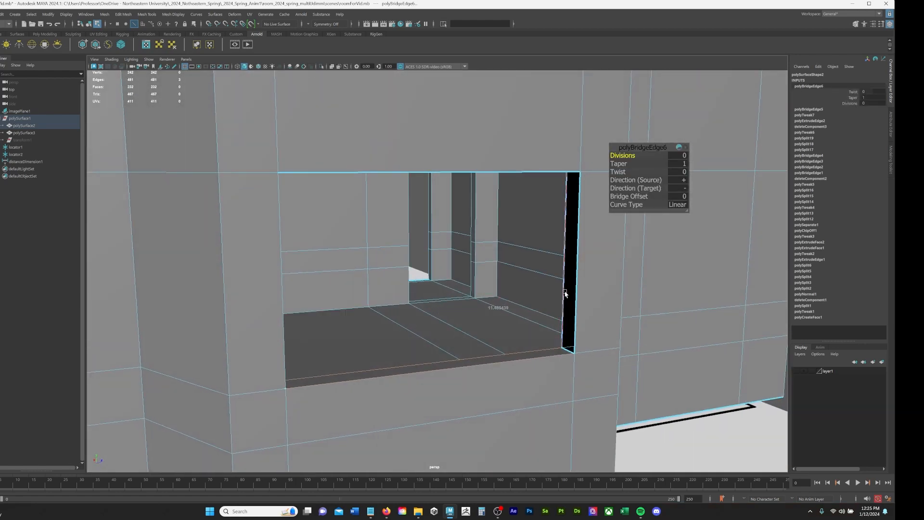
left_click(565, 292)
left_click(576, 304, "shift")
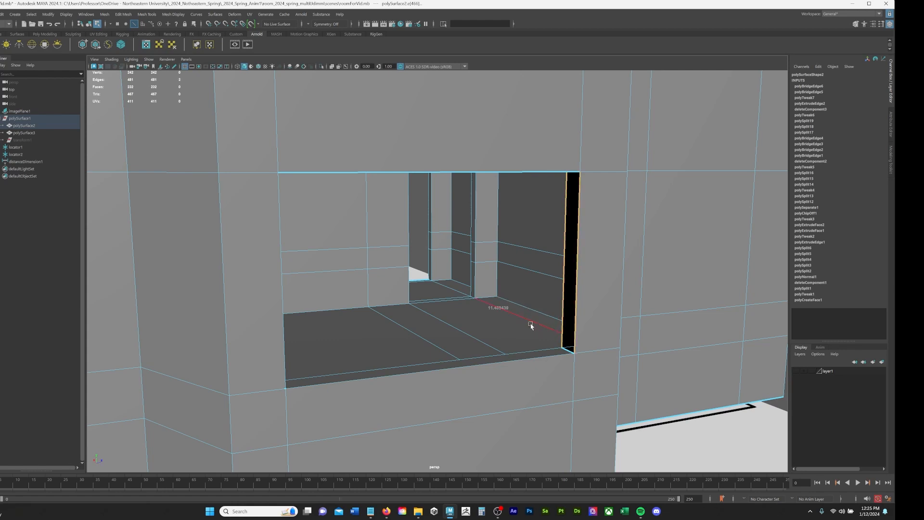
key("g")
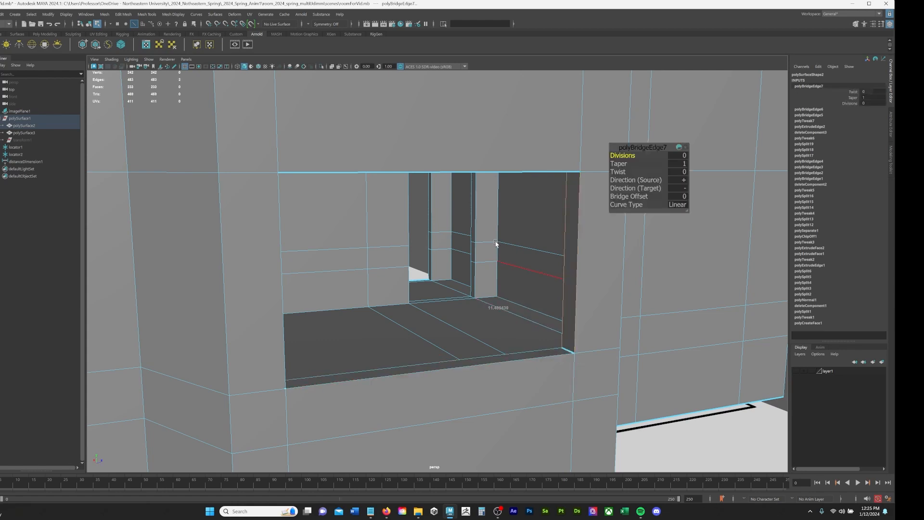
Step: Bridge the inner and outer upper edges of the bay window opening to close its head
middle_click_drag(495, 244, 497, 308, "alt")
left_click_drag(497, 308, 480, 293, "alt")
left_click(472, 232)
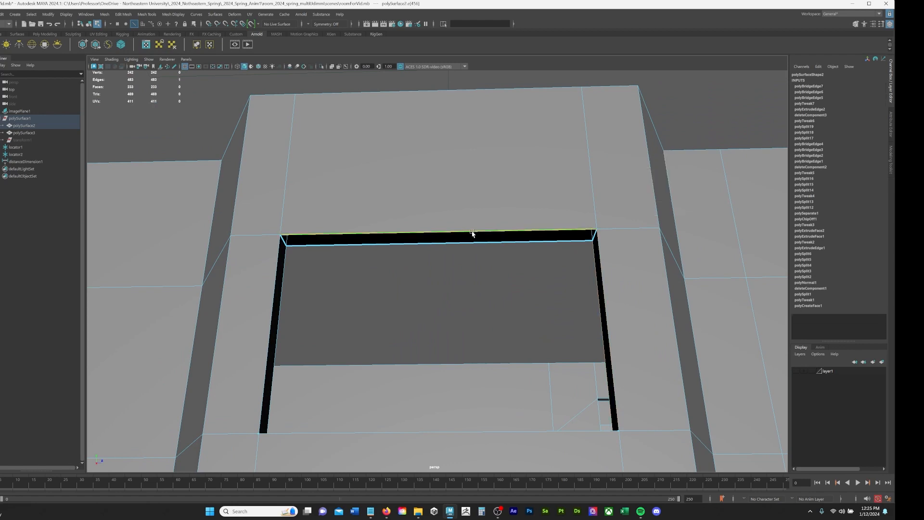
left_click(469, 244, "shift")
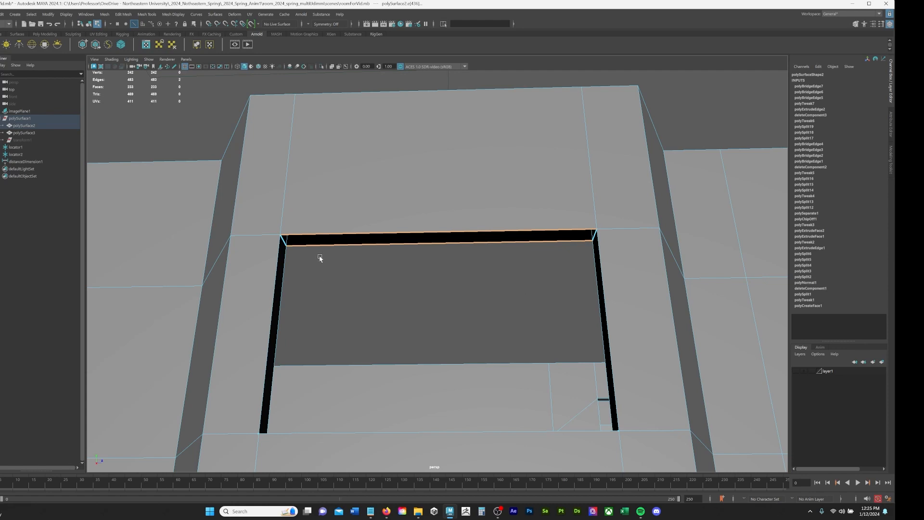
key("g")
Step: Merge the vertices around the bay window opening with a distance threshold of 0.001
right_click_drag(476, 310, 344, 284, "alt")
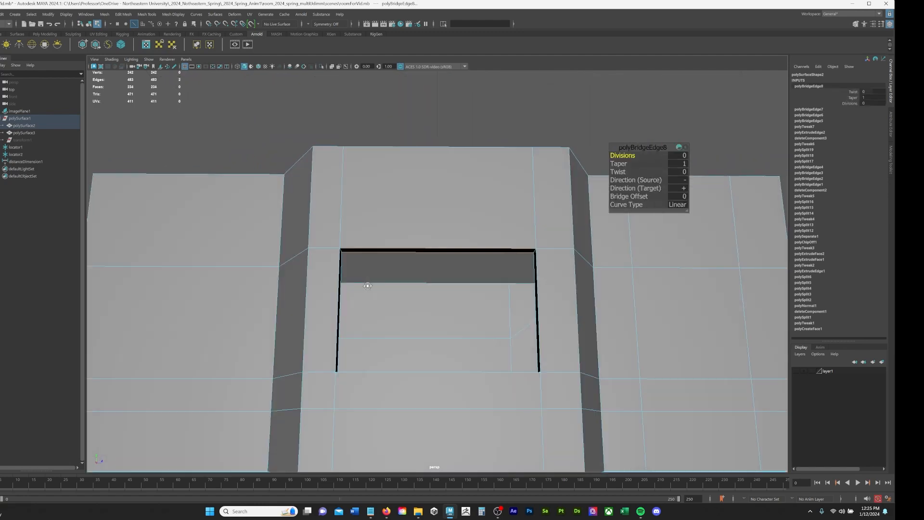
left_click_drag(344, 284, 473, 298, "alt")
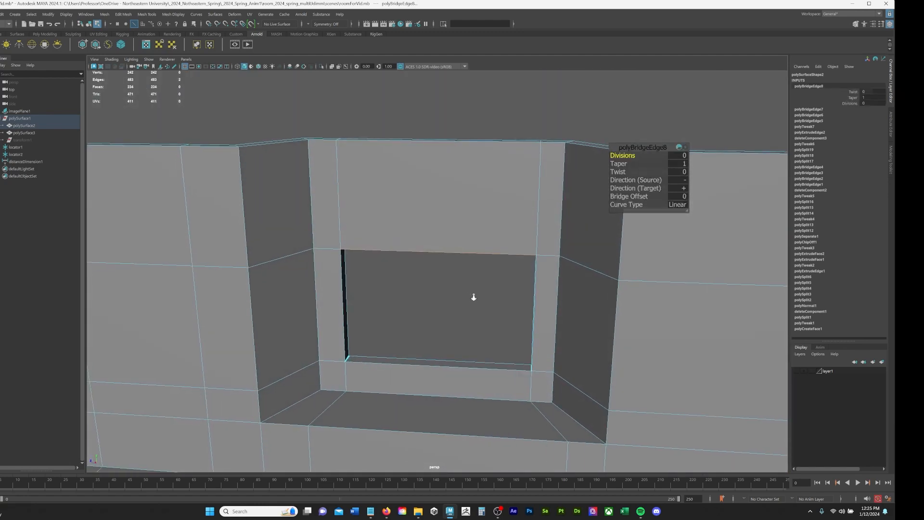
key("super")
left_click(332, 195)
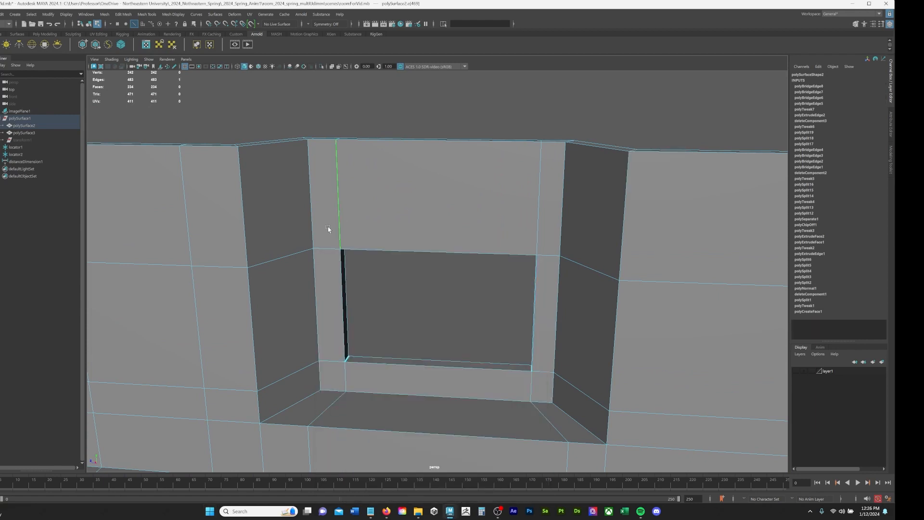
key("F9")
left_click_drag(327, 227, 539, 372)
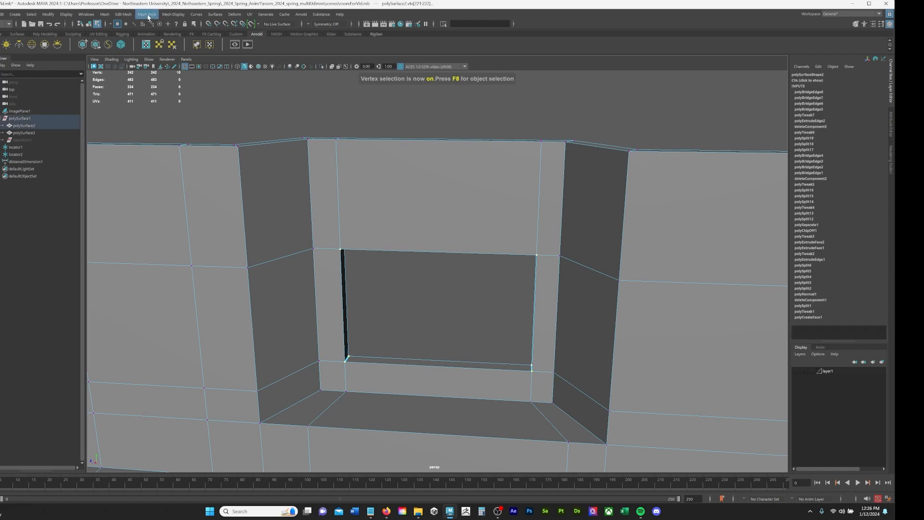
left_click(124, 14)
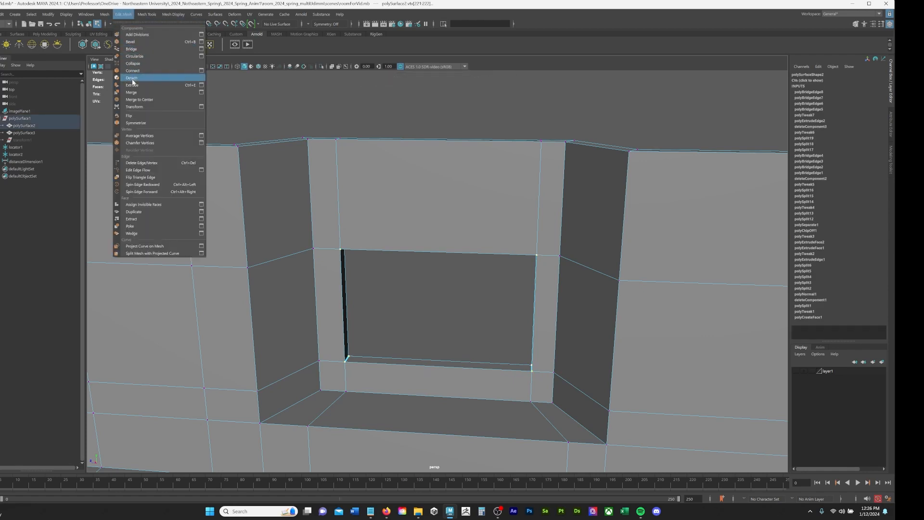
left_click(132, 92)
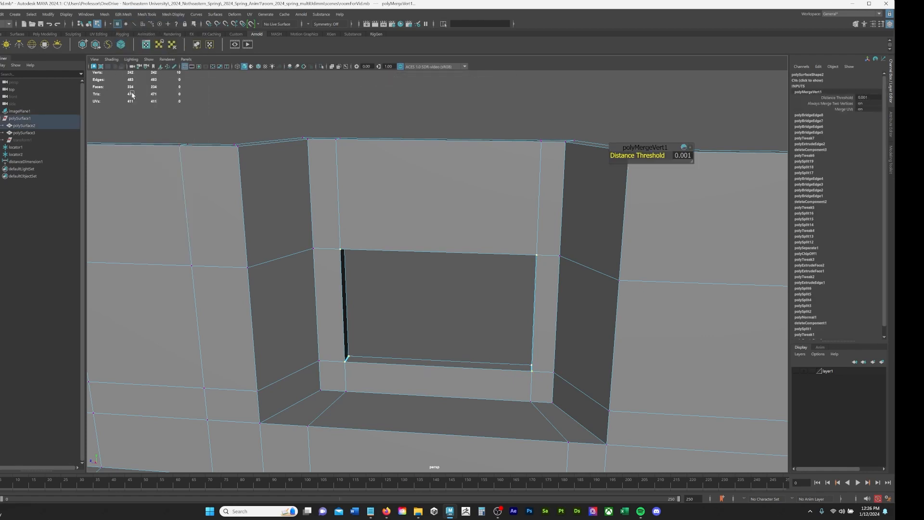
Step: Merge the short open border edges where the window sill meets the side of the opening
left_click_drag(335, 184, 354, 356, "alt")
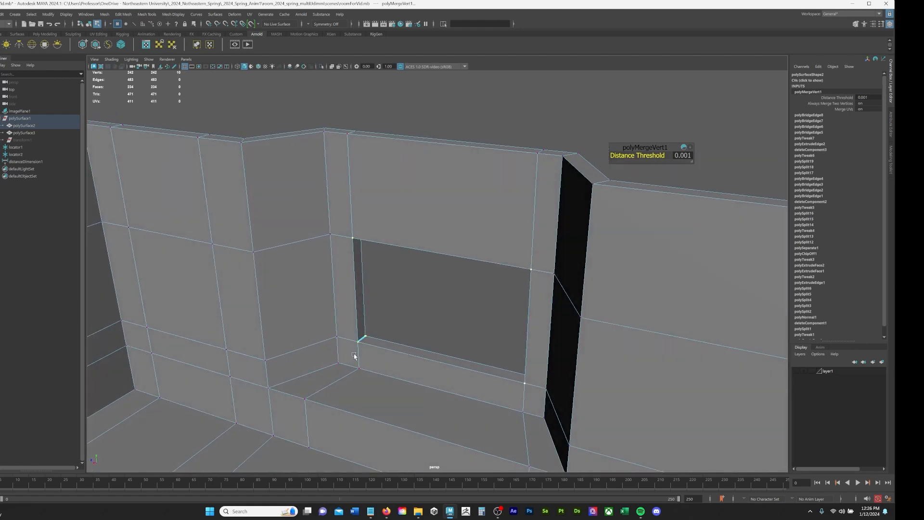
left_click(361, 339)
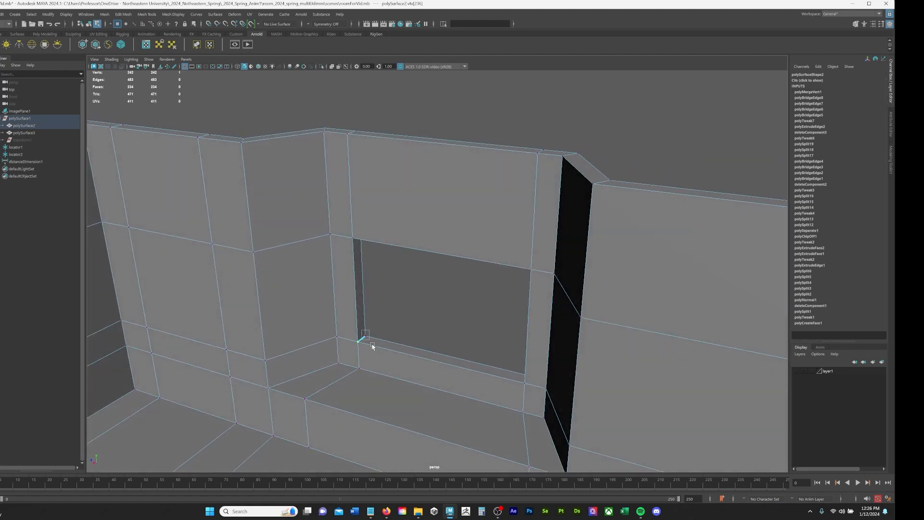
left_click(365, 332, "shift")
left_click_drag(454, 330, 436, 198, "alt")
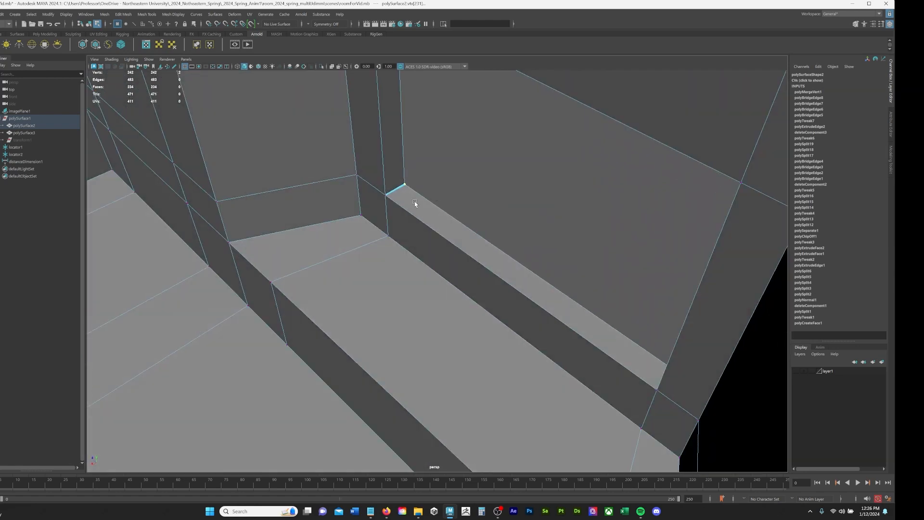
key("F10")
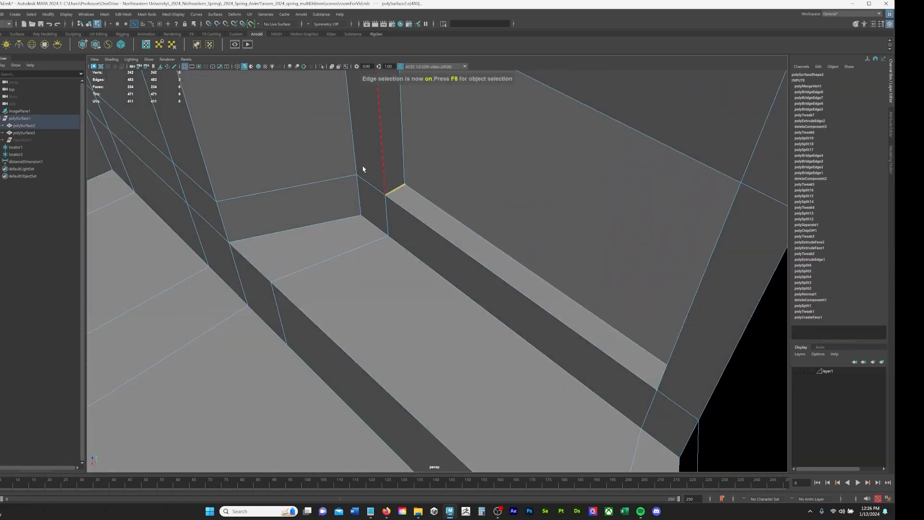
left_click(123, 14)
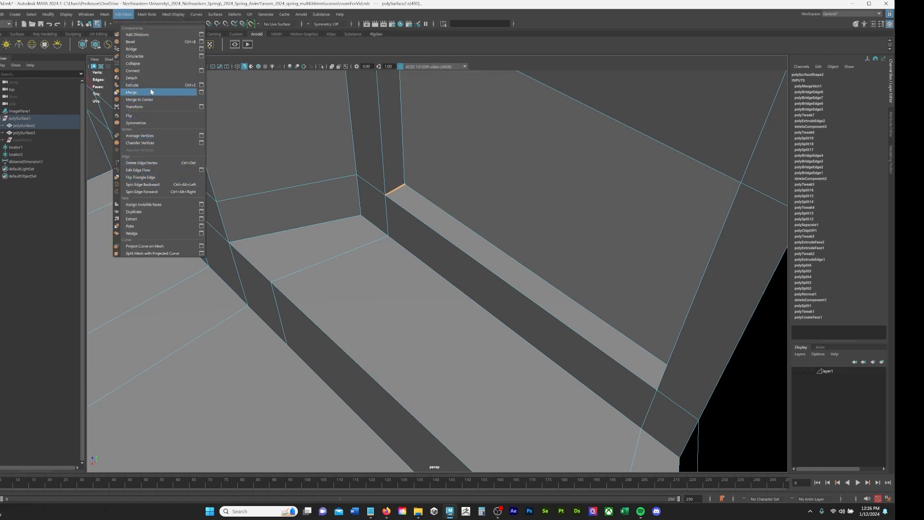
left_click(144, 91)
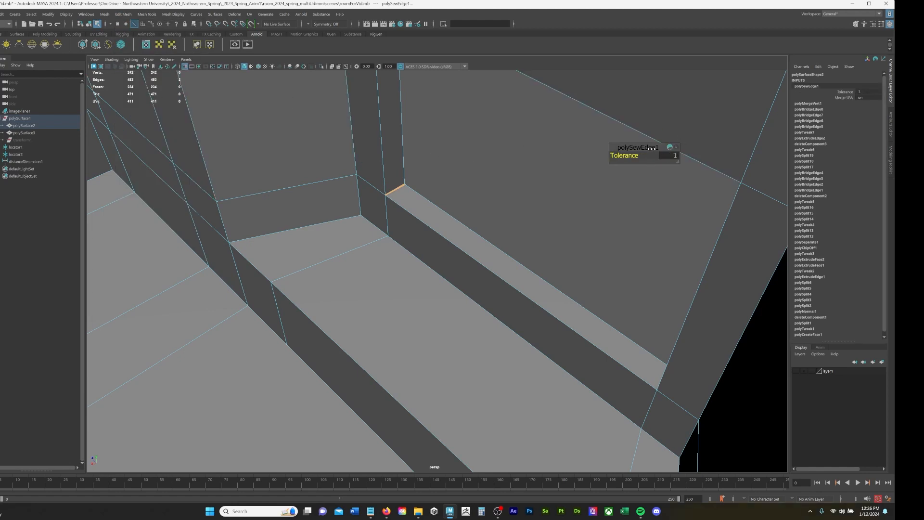
left_click(476, 185)
right_click_drag(441, 175, 761, 172, "alt")
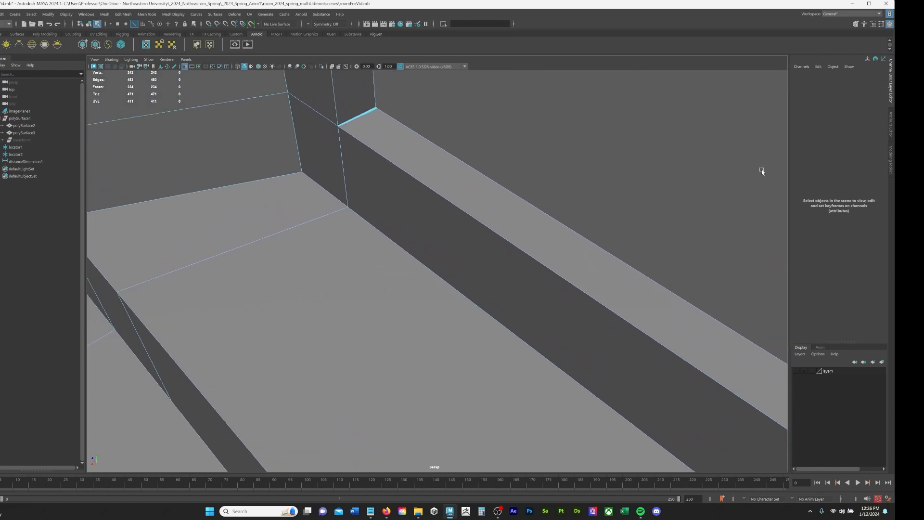
Step: Merge the two separate vertices at the inner end of the bay window sill's gap with a distance threshold of 0.001
middle_click_drag(491, 146, 489, 231, "alt")
right_click_drag(488, 231, 651, 224, "alt")
left_click_drag(497, 198, 520, 216, "alt")
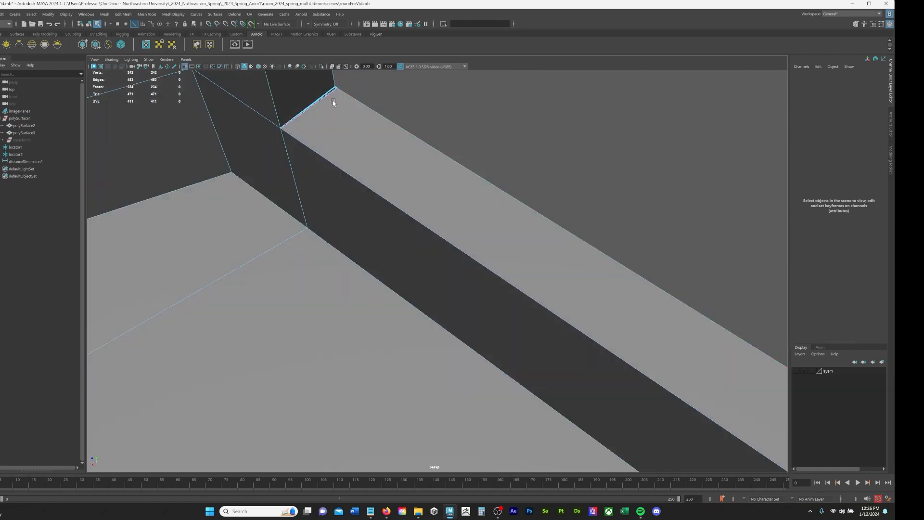
key("F10")
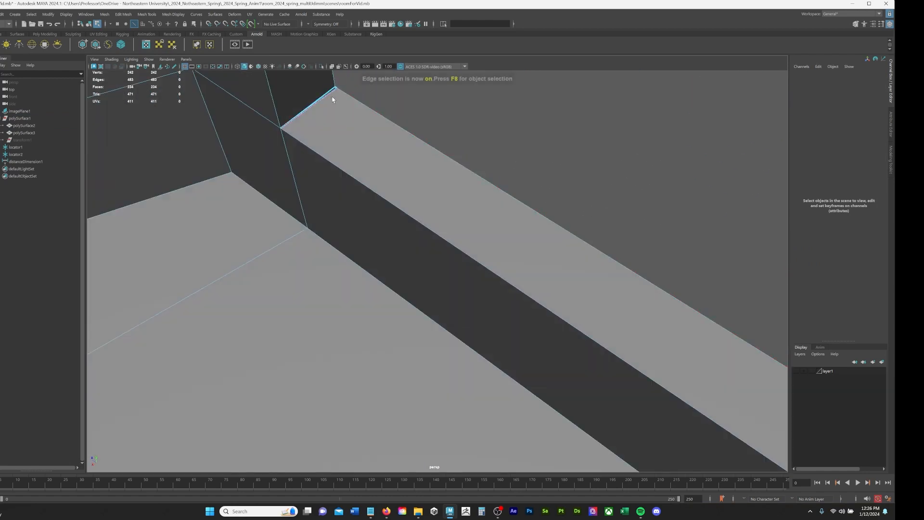
left_click(334, 104)
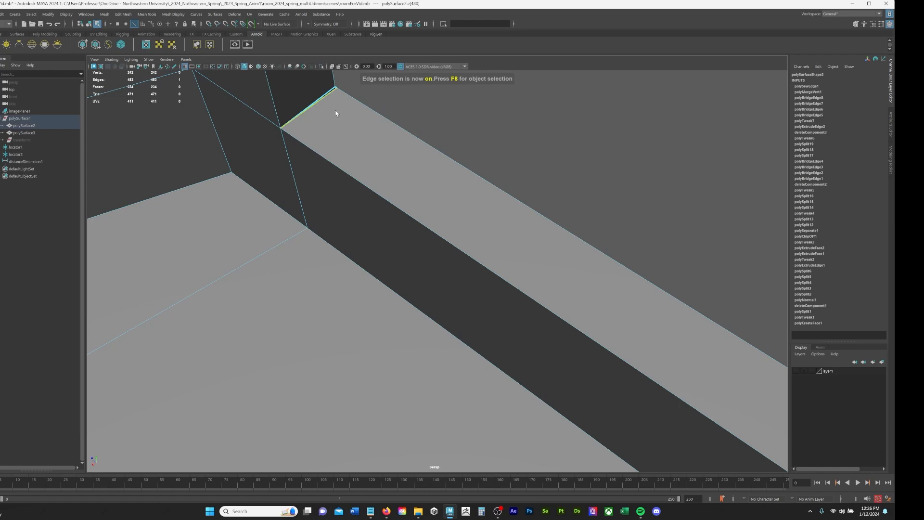
key("f")
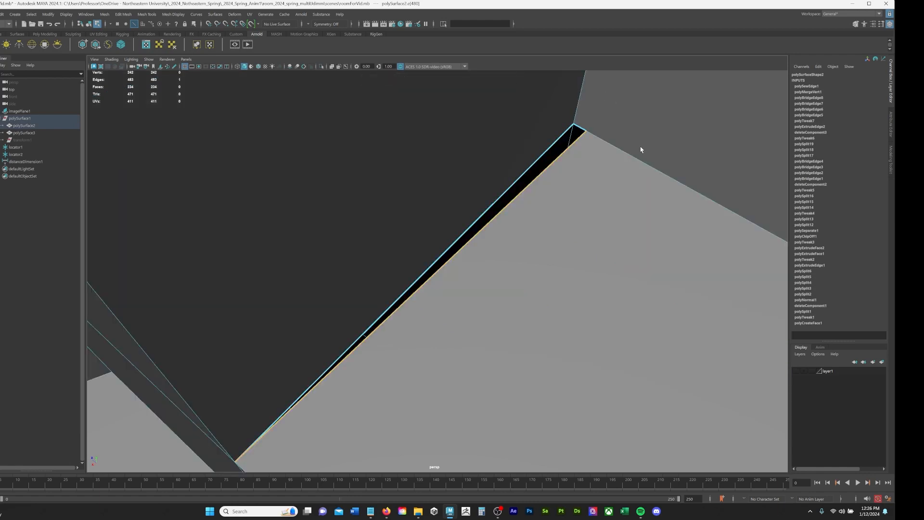
left_click_drag(686, 154, 644, 159, "alt")
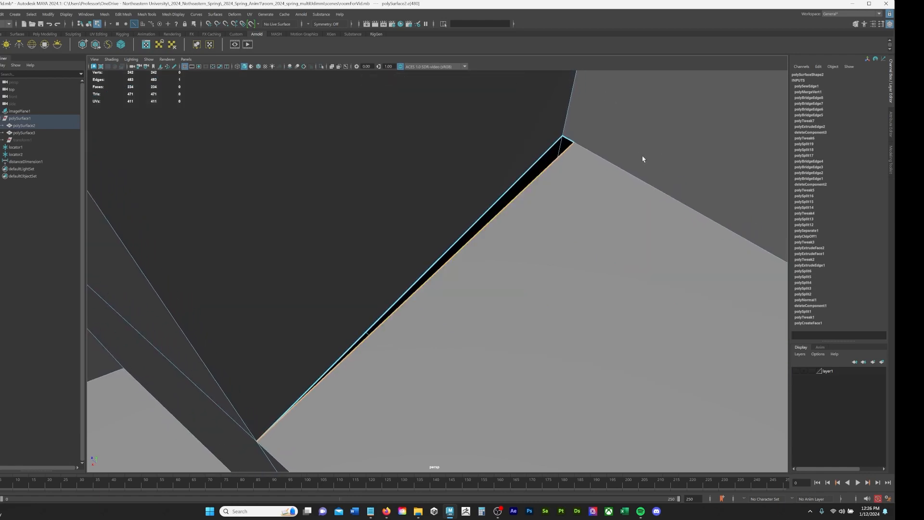
key("F9")
left_click_drag(547, 125, 595, 151)
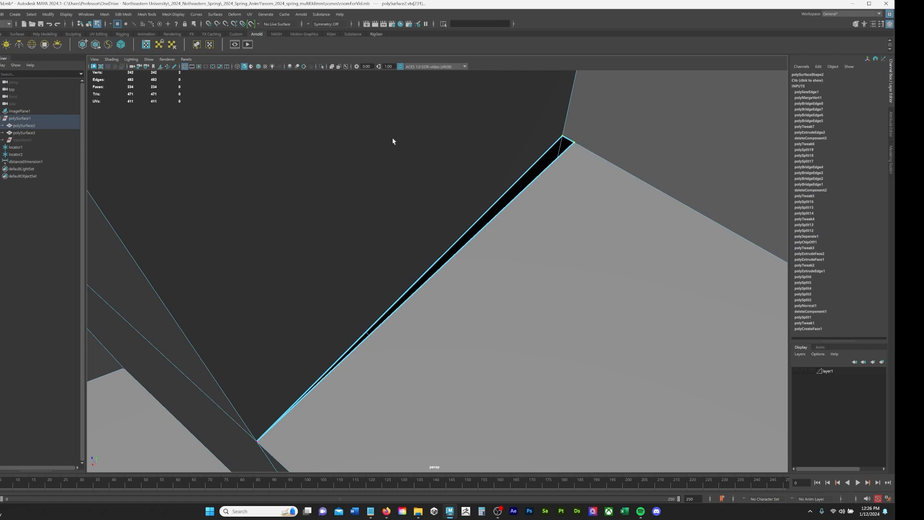
left_click(123, 14)
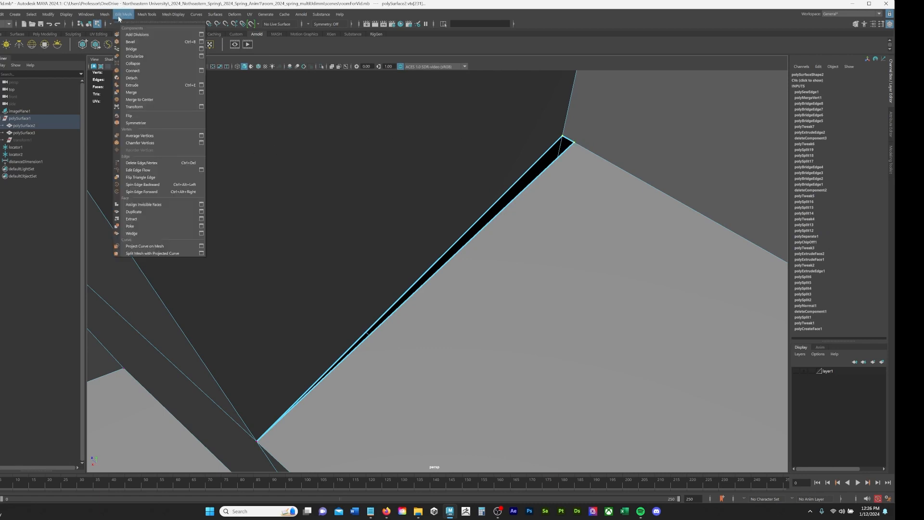
left_click(140, 93)
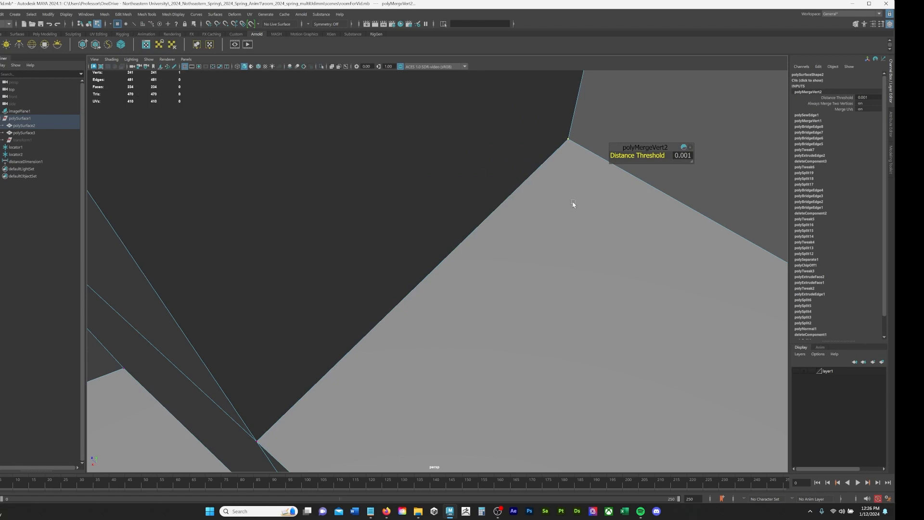
Step: Merge the overlapping vertices at the opposite lower corner of the bay window opening with the same 0.001 threshold
right_click_drag(573, 204, 355, 181, "alt")
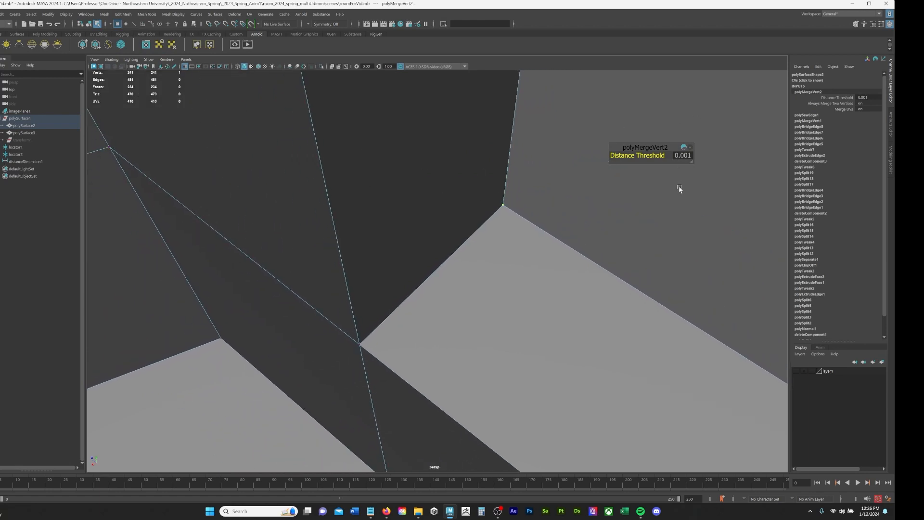
left_click_drag(679, 189, 589, 187, "alt")
right_click_drag(590, 187, 488, 140, "alt")
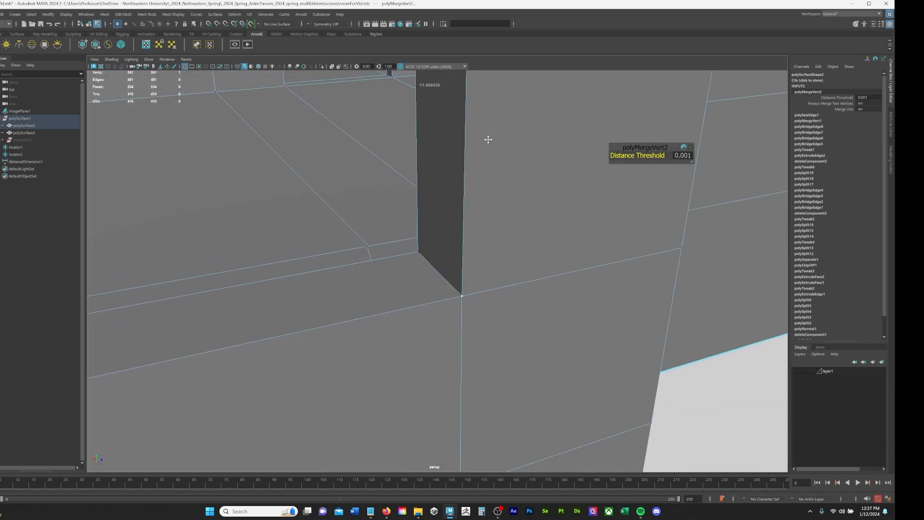
left_click_drag(488, 140, 425, 141, "alt")
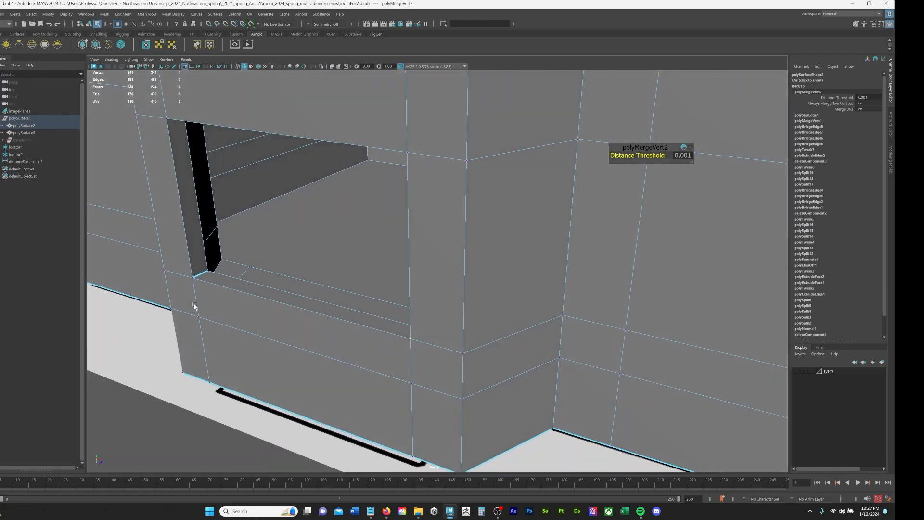
left_click_drag(196, 286, 196, 286, "shift")
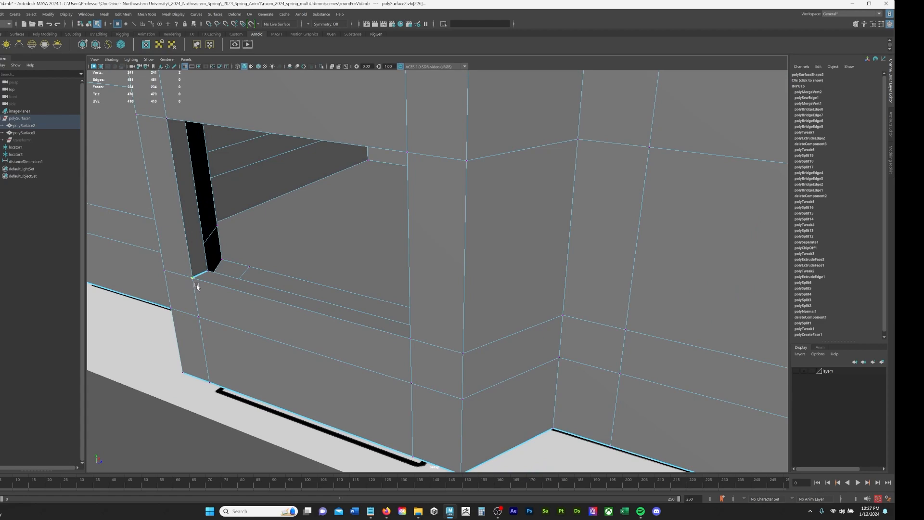
key("g")
Step: Select the four corner vertices along the bay window's sill and ready them for moving
left_click_drag(452, 243, 443, 223, "alt")
right_click_drag(443, 223, 510, 233, "alt")
middle_click_drag(509, 233, 503, 219, "alt")
left_click_drag(502, 219, 185, 381, "alt")
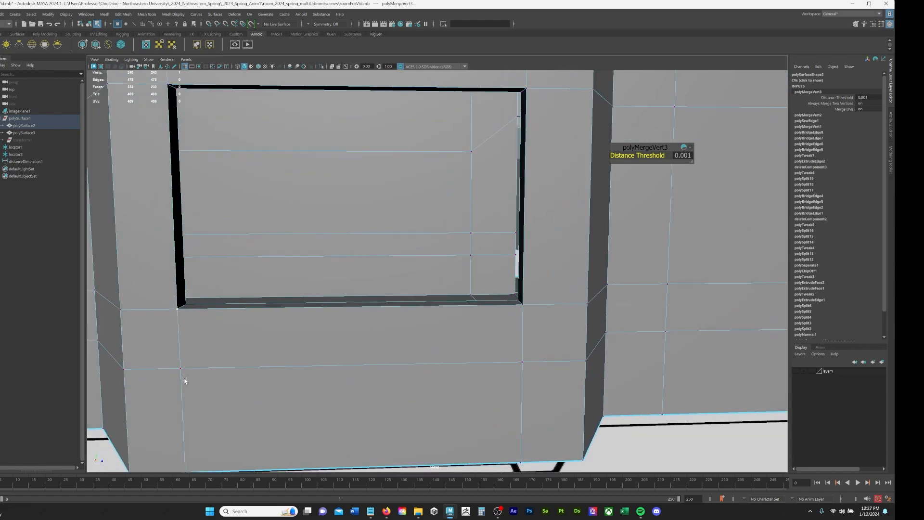
left_click_drag(194, 318, 194, 318)
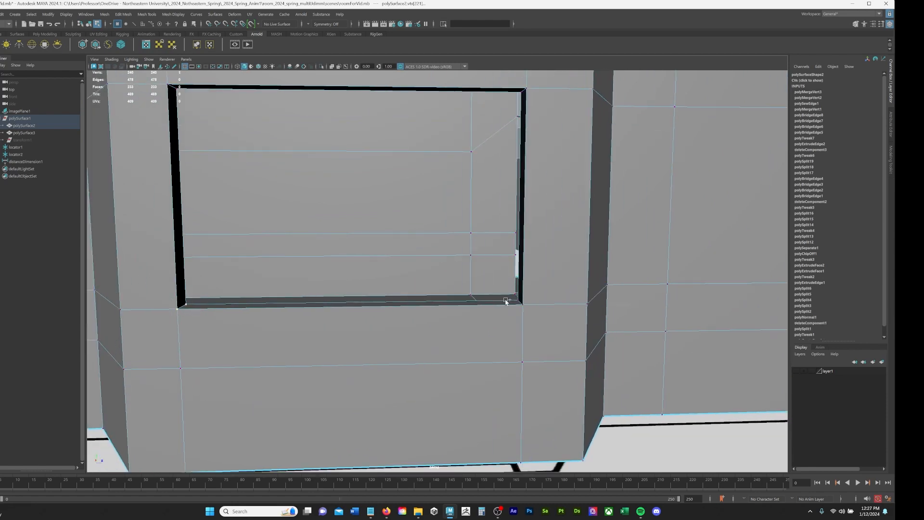
left_click_drag(505, 301, 439, 336, "alt")
key("w")
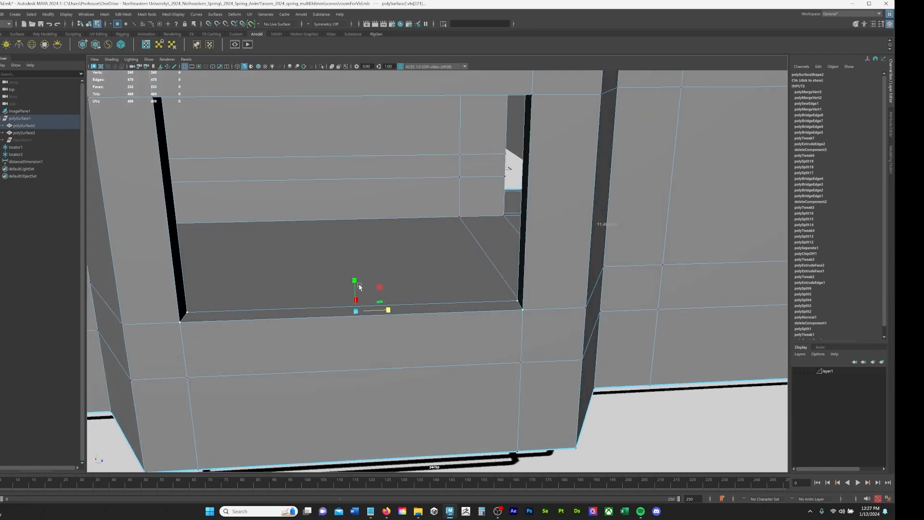
Step: Select only the four corner vertices of one side jamb of the bay window opening, excluding the wall vertices below and behind it
left_click_drag(334, 332, 223, 139, "alt")
left_click_drag(215, 220, 238, 370)
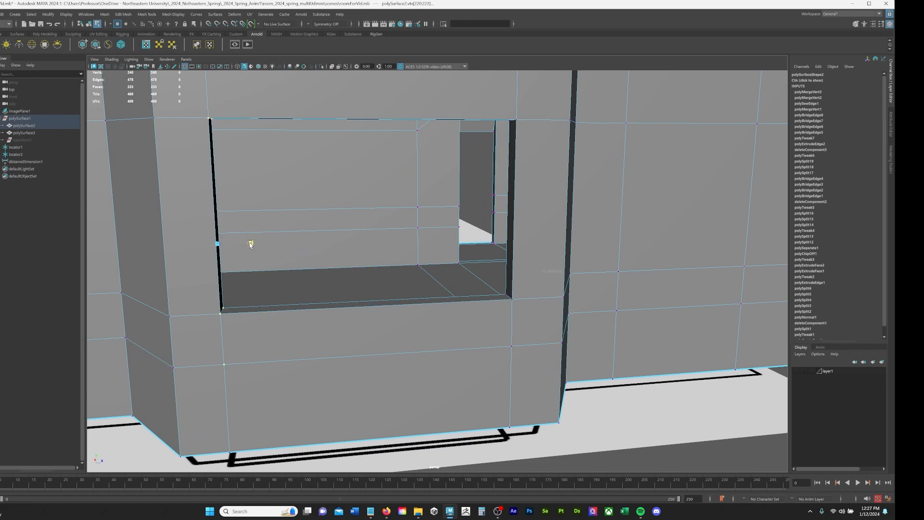
key("4")
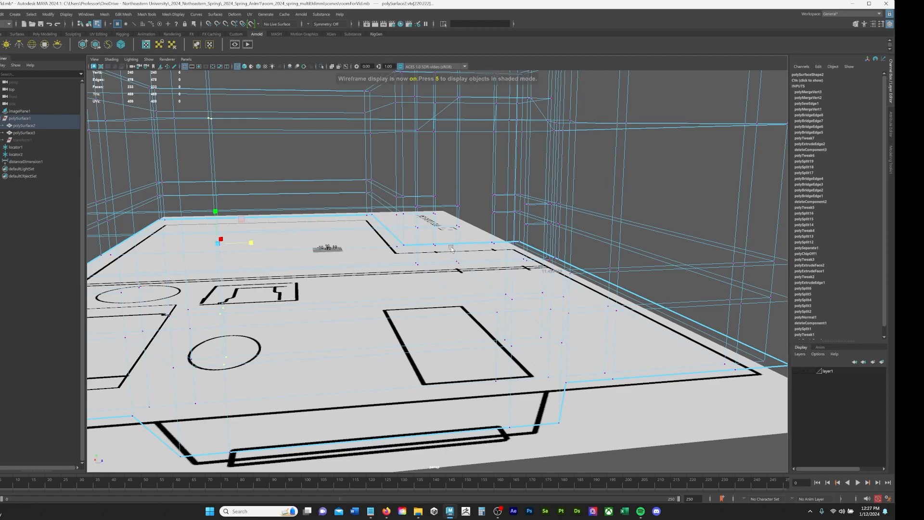
left_click_drag(451, 251, 433, 251, "alt")
key("5")
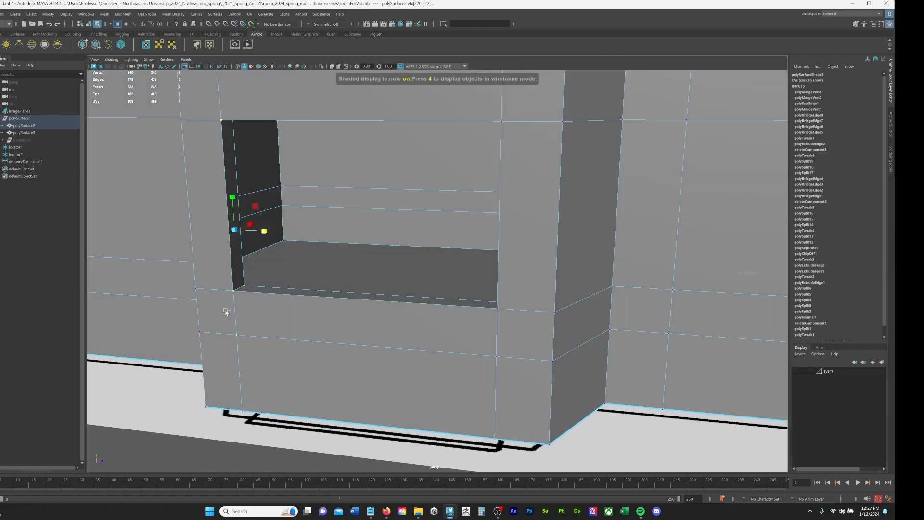
left_click_drag(222, 310, 313, 369, "ctrl")
left_click_drag(259, 207, 260, 219, "alt")
left_click(251, 218)
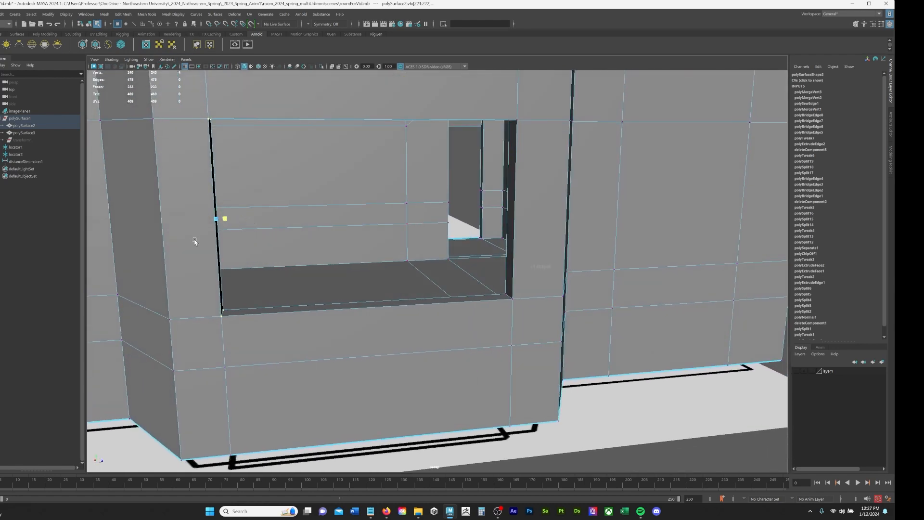
left_click_drag(524, 178, 528, 178, "alt")
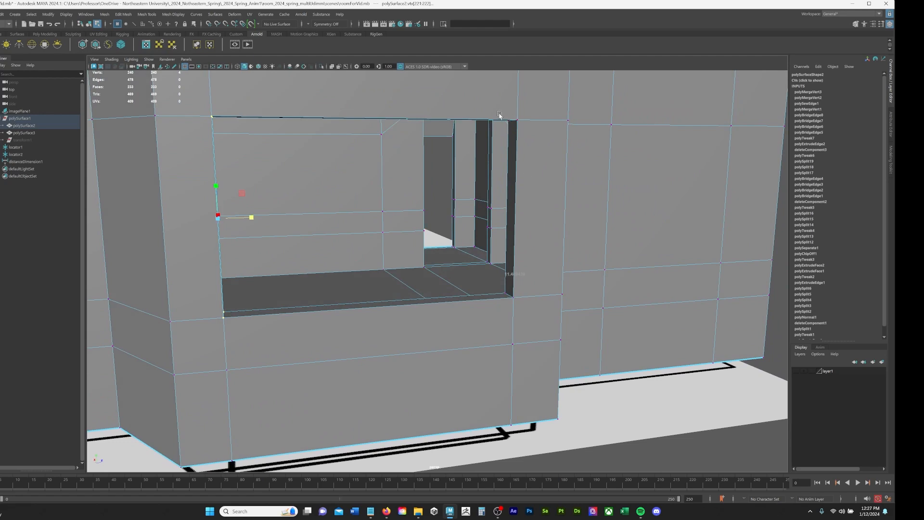
Step: Select only the four corner vertices of the opposite jamb of the bay window opening, deselecting the vertices caught behind it
left_click_drag(499, 115, 518, 309)
key("4")
left_click_drag(629, 247, 629, 232, "alt")
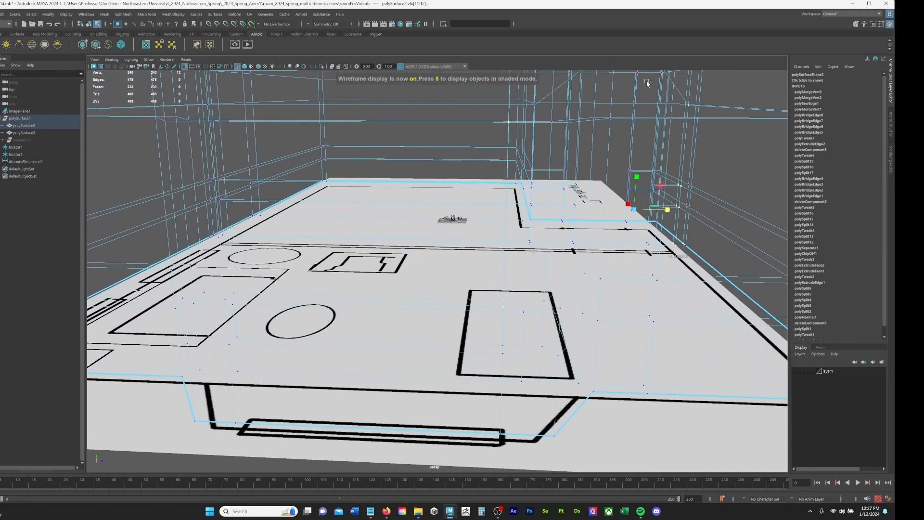
left_click_drag(646, 82, 745, 293, "ctrl")
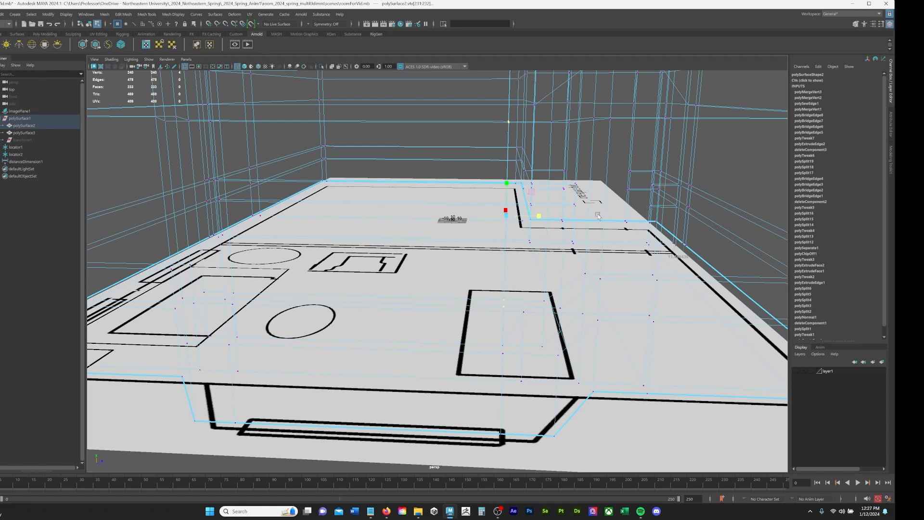
key("5")
mouse_move(484, 243)
left_mouse_down("alt")
mouse_move(473, 245)
mouse_move(484, 243)
left_mouse_up("alt")
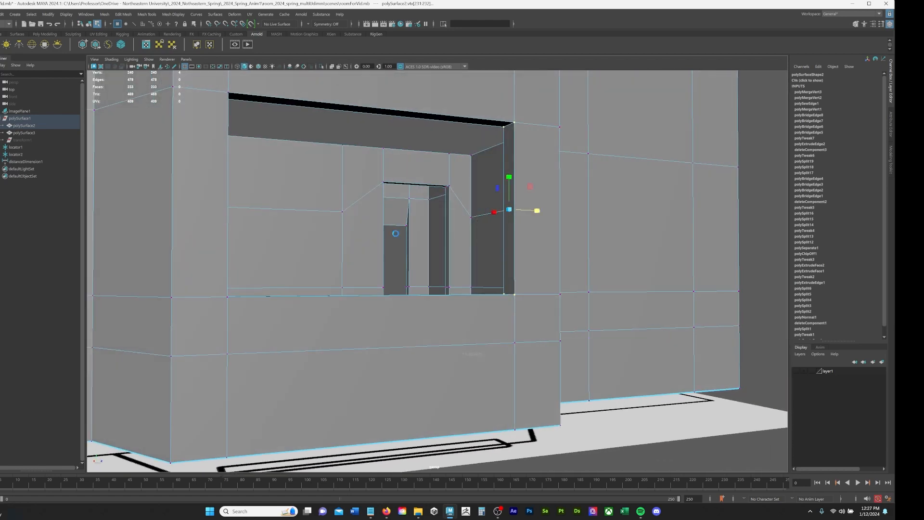
Step: Examine the bay window opening, doorways and walls of the house interior from above and from several sides
right_click_drag(684, 188, 431, 226, "alt")
left_click_drag(431, 226, 497, 256, "alt")
right_click_drag(497, 255, 440, 226, "alt")
left_click_drag(440, 226, 474, 227, "alt")
middle_click_drag(524, 130, 465, 157, "alt")
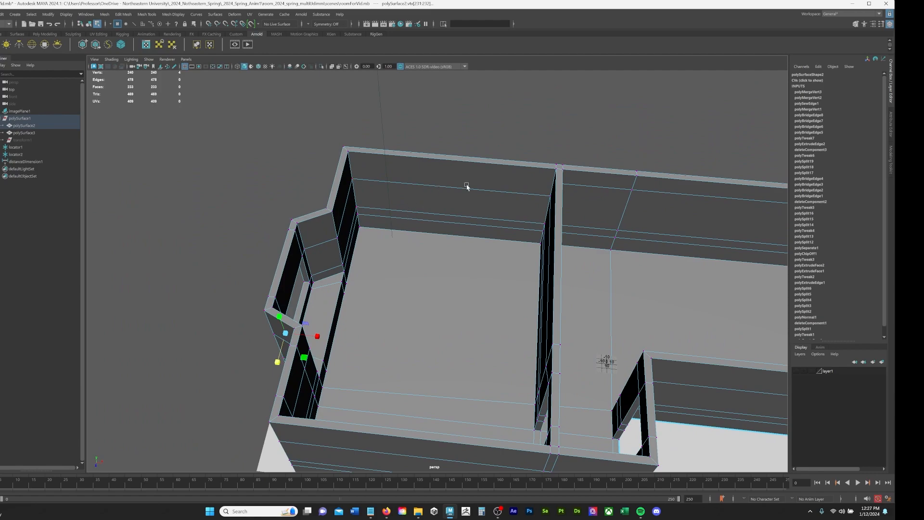
left_click_drag(473, 260, 411, 251, "alt")
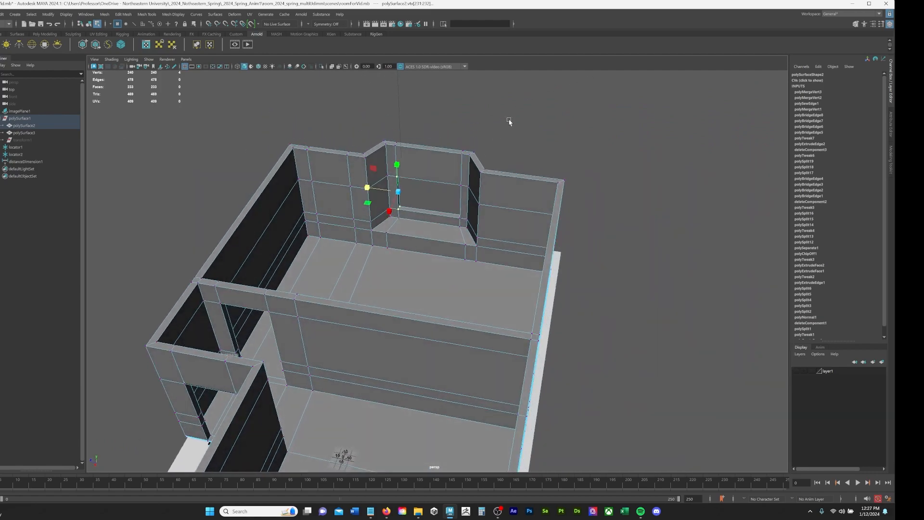
left_click_drag(327, 332, 396, 334, "alt")
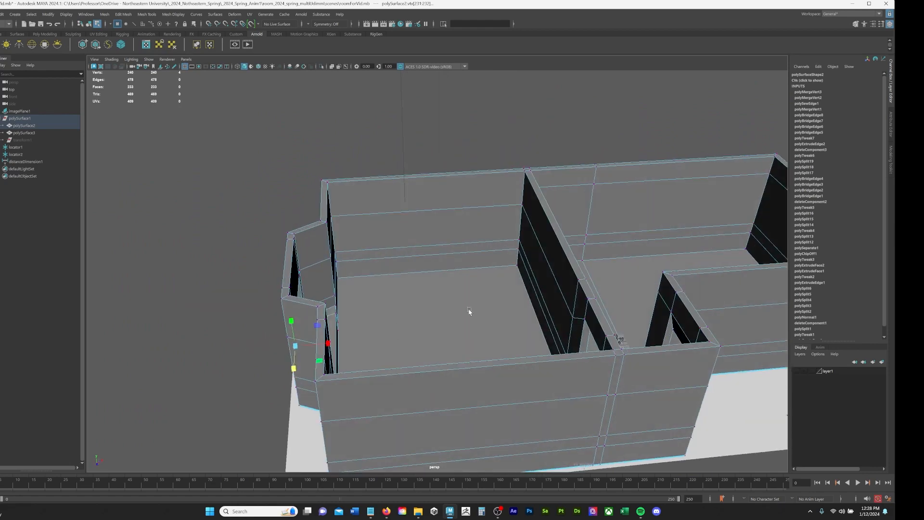
Step: Turn on the visibility of layer1 to show the ceiling mesh over the house
middle_click_drag(469, 312, 305, 325, "alt")
right_click_drag(573, 269, 368, 301, "alt")
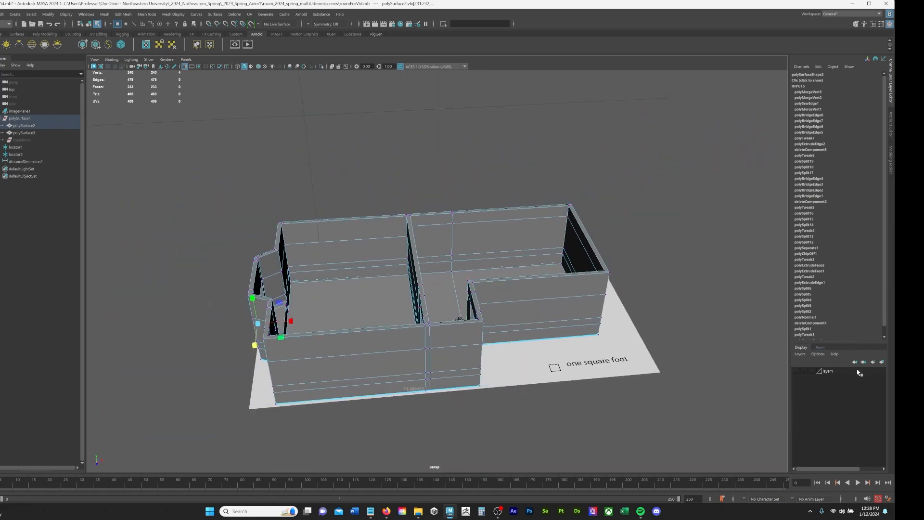
left_click(796, 371)
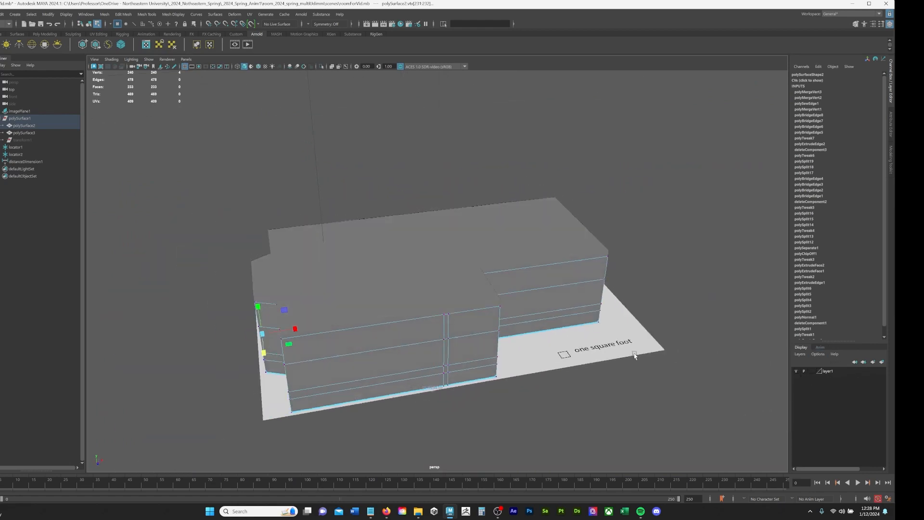